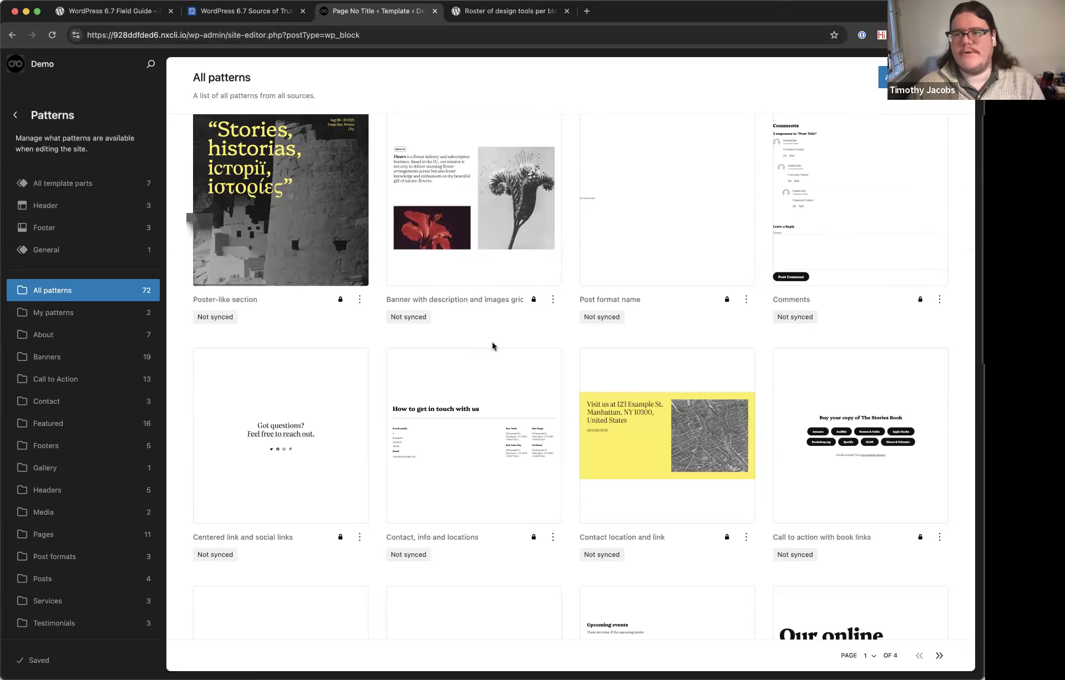
Leave the site editor for the dashboard and open the list of all posts.
left_click(15, 63)
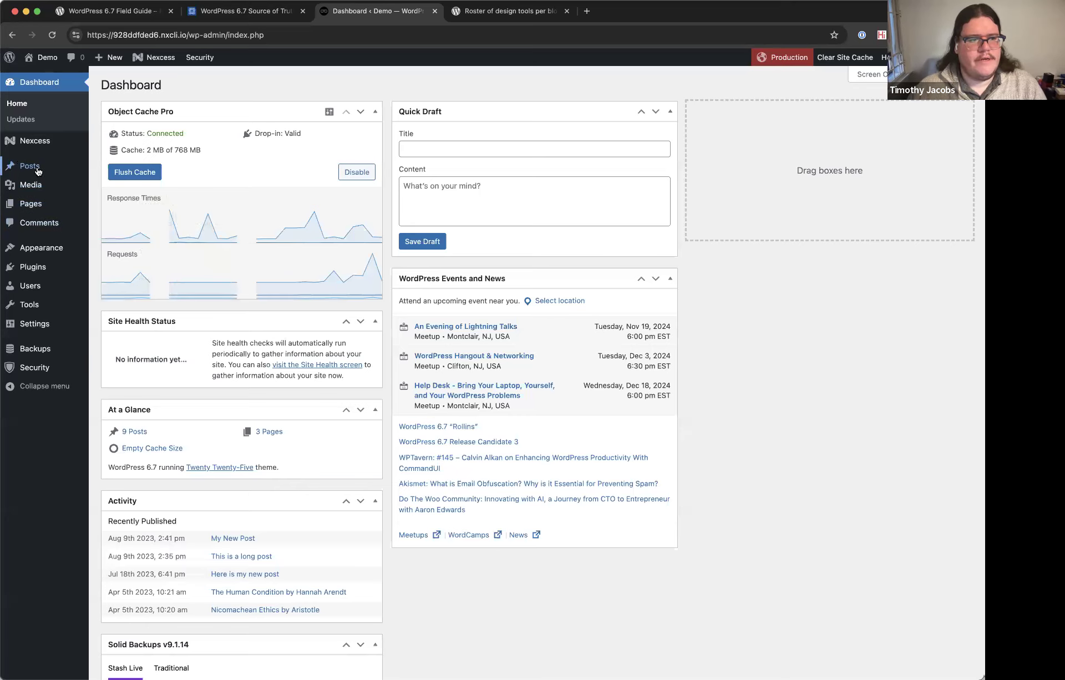
left_click(37, 171)
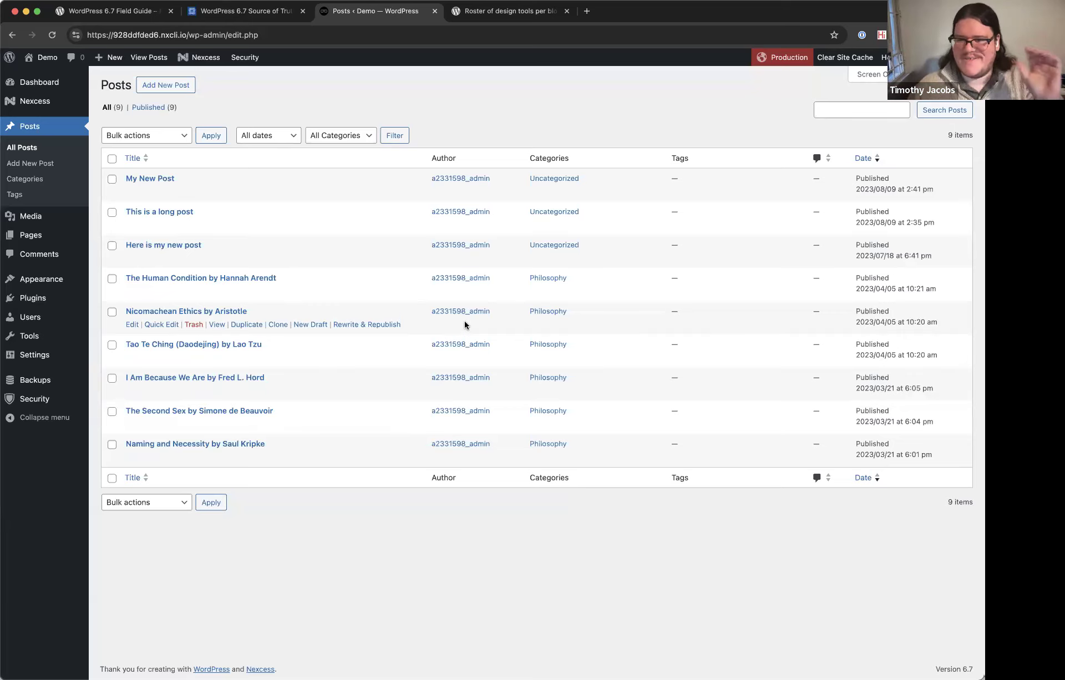
Open the site editor and look through the homepage preview down to the Our services section.
mouse_move(55, 285)
left_click(110, 299)
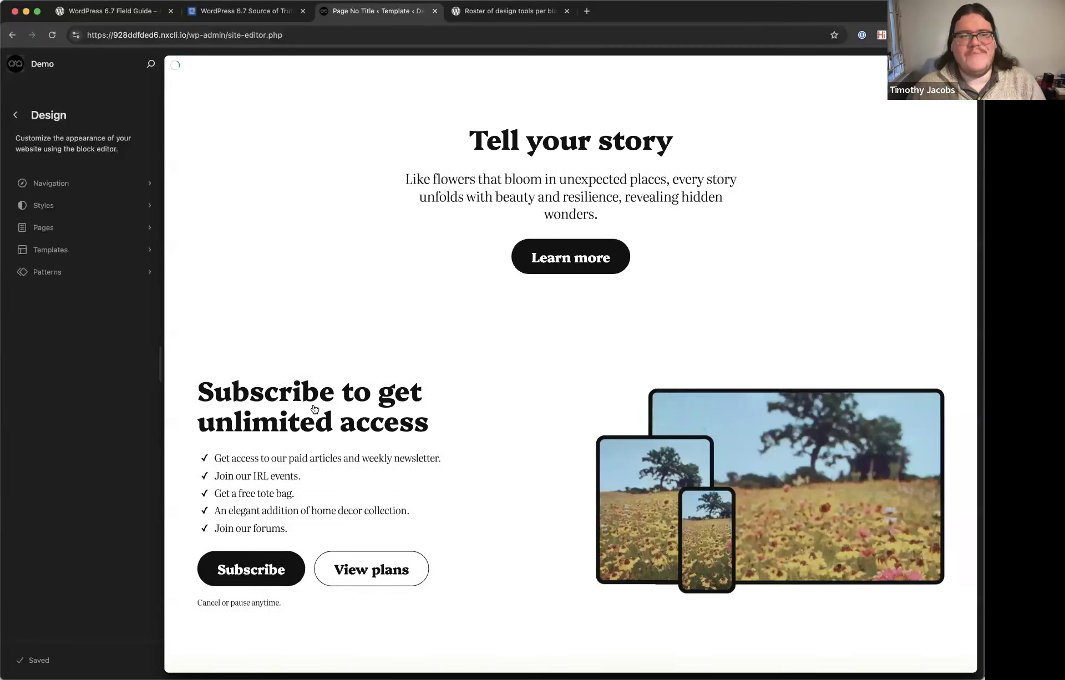
scroll(333, 347, "down", 15)
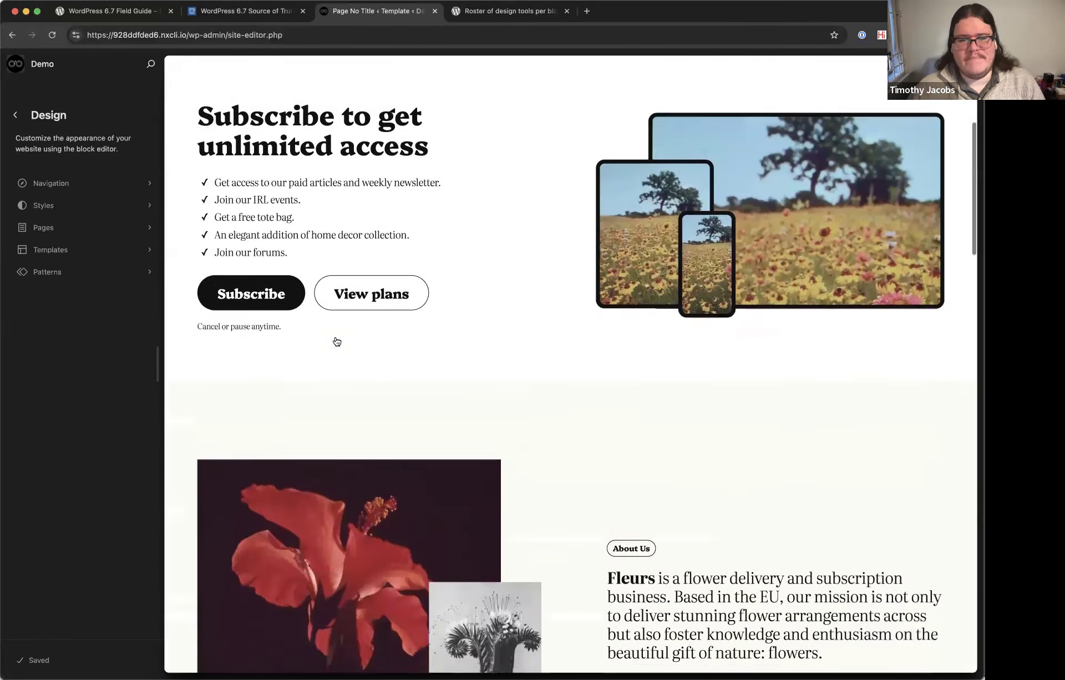
scroll(337, 341, "down", 2)
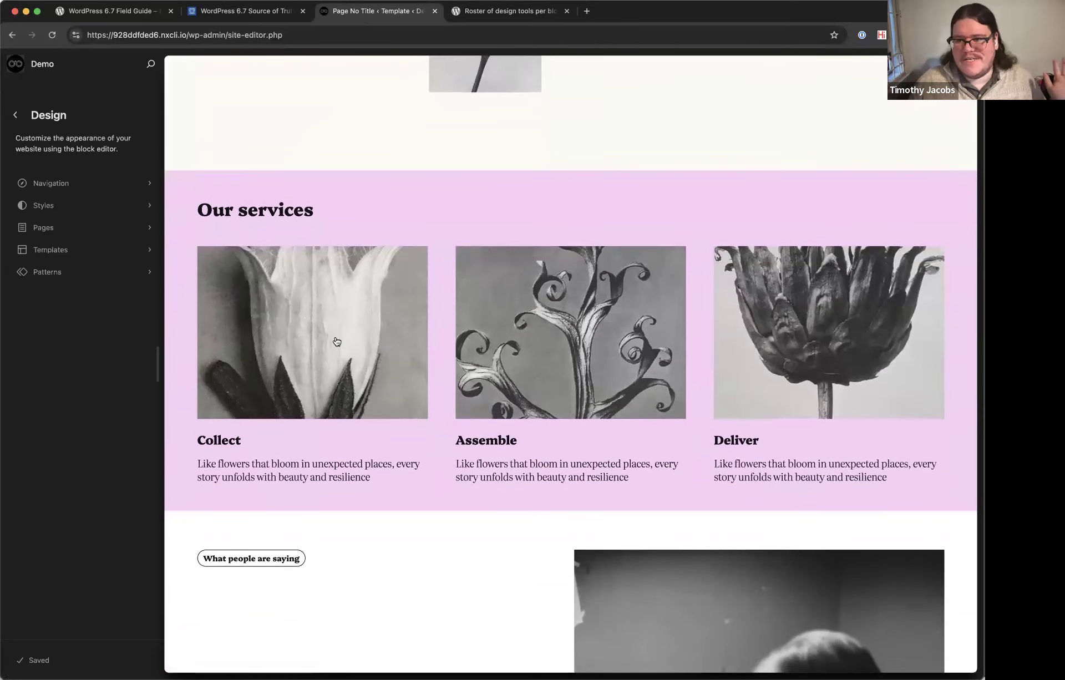
left_click(863, 201)
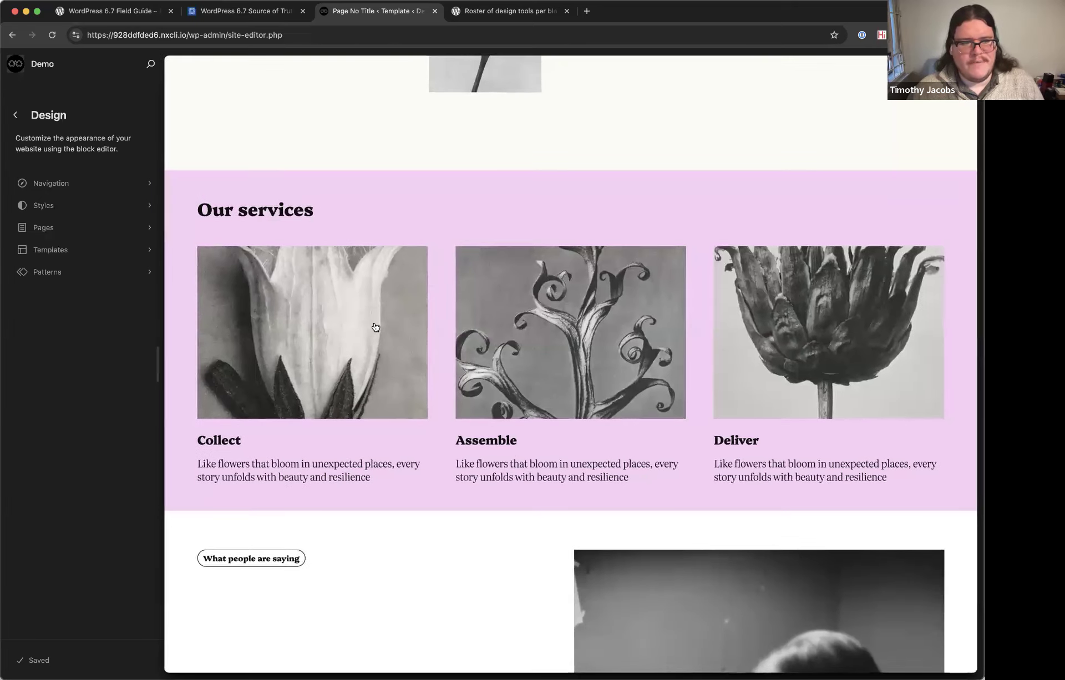
Return to the dashboard, open the installed plugins list, and look through the plugins.
left_click(15, 63)
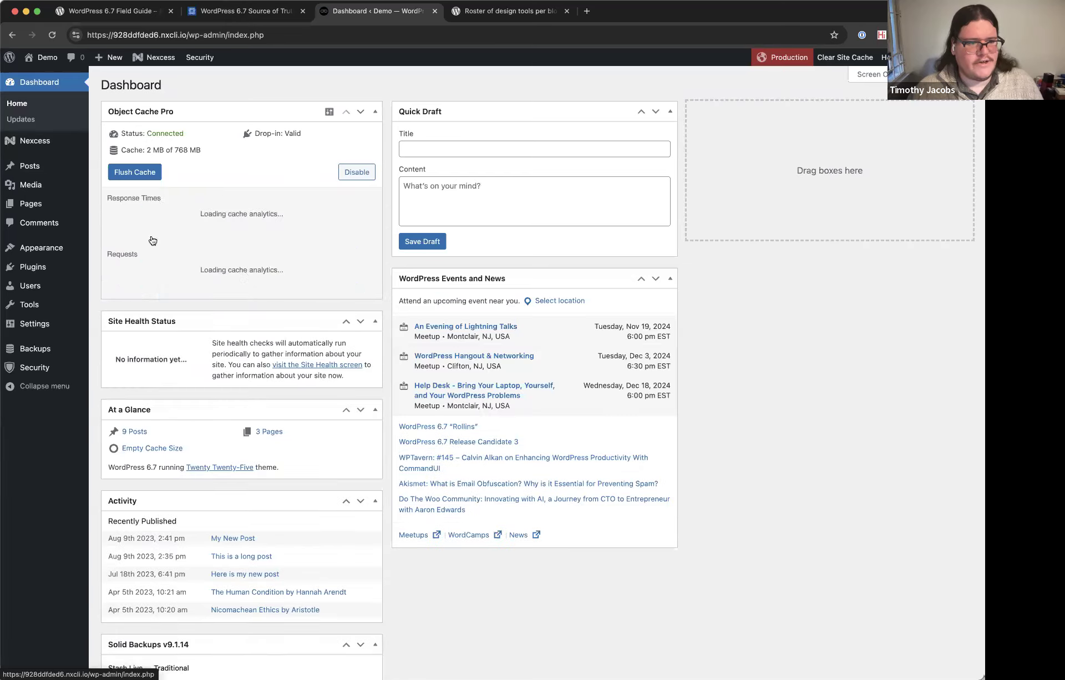
left_click(45, 266)
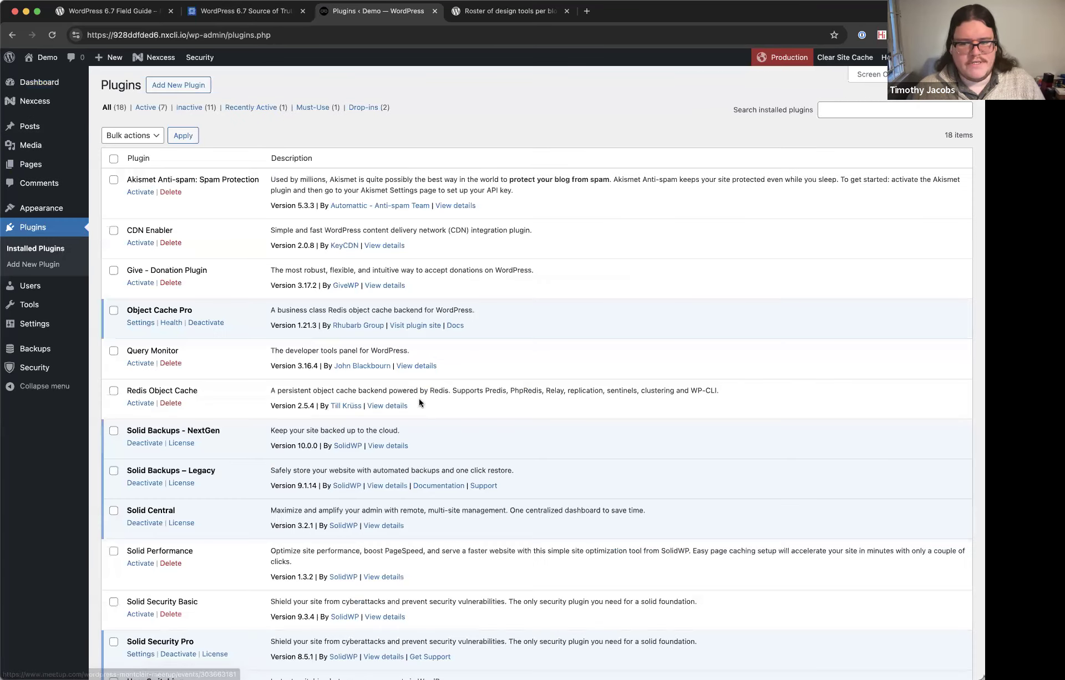
scroll(420, 403, "down", 2)
scroll(420, 403, "down", 5)
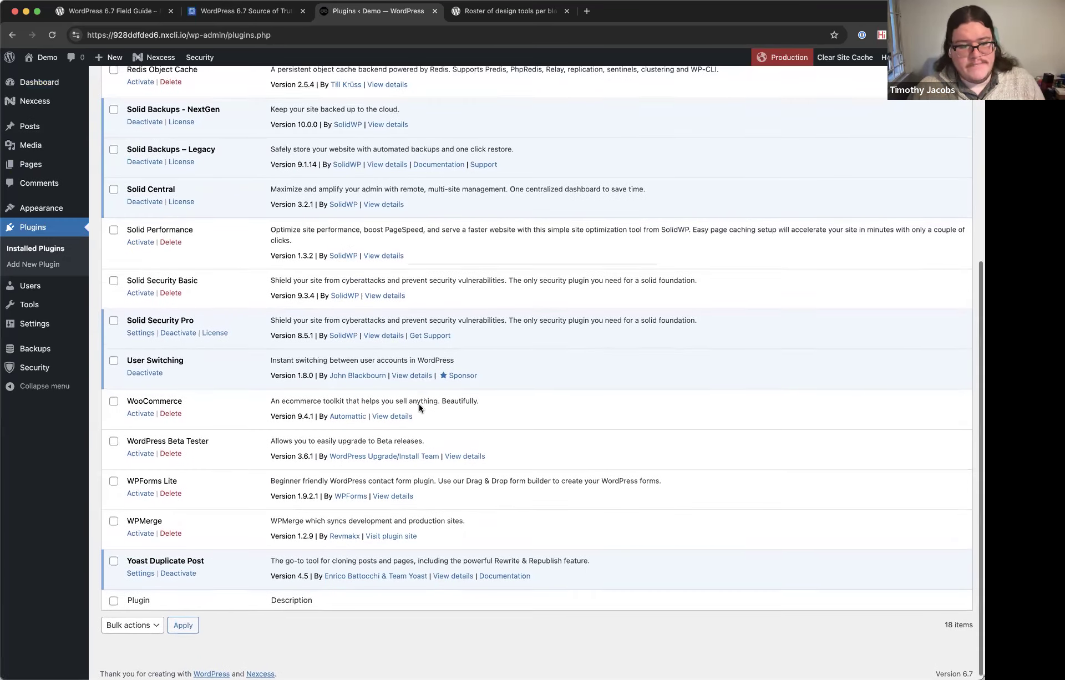
scroll(420, 409, "up", 4)
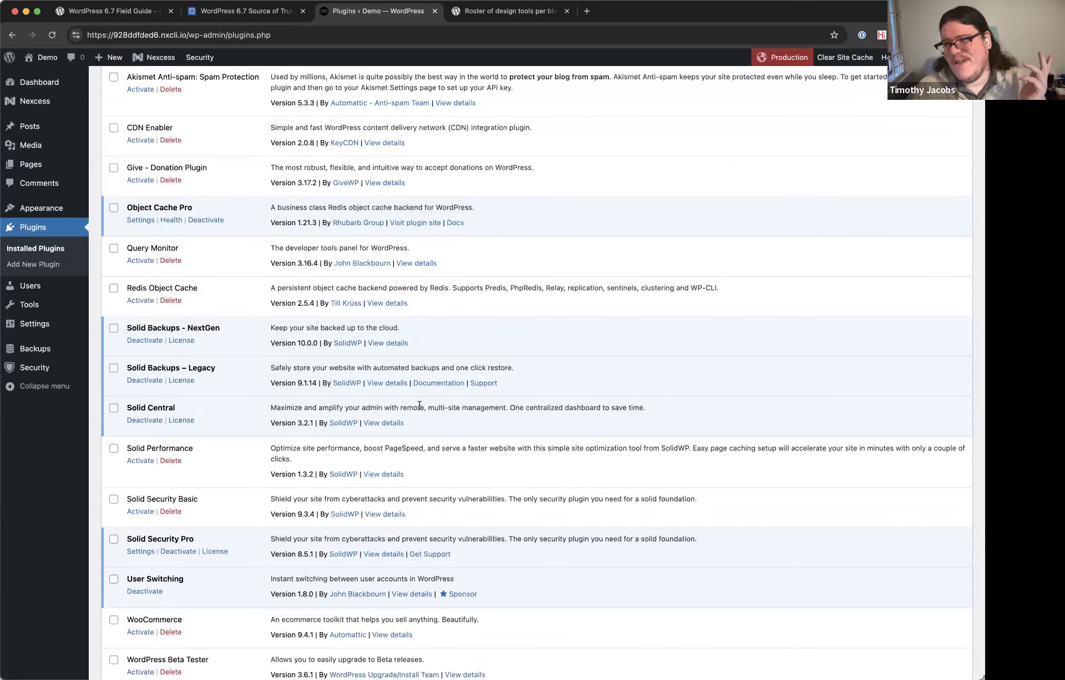
scroll(420, 405, "up", 2)
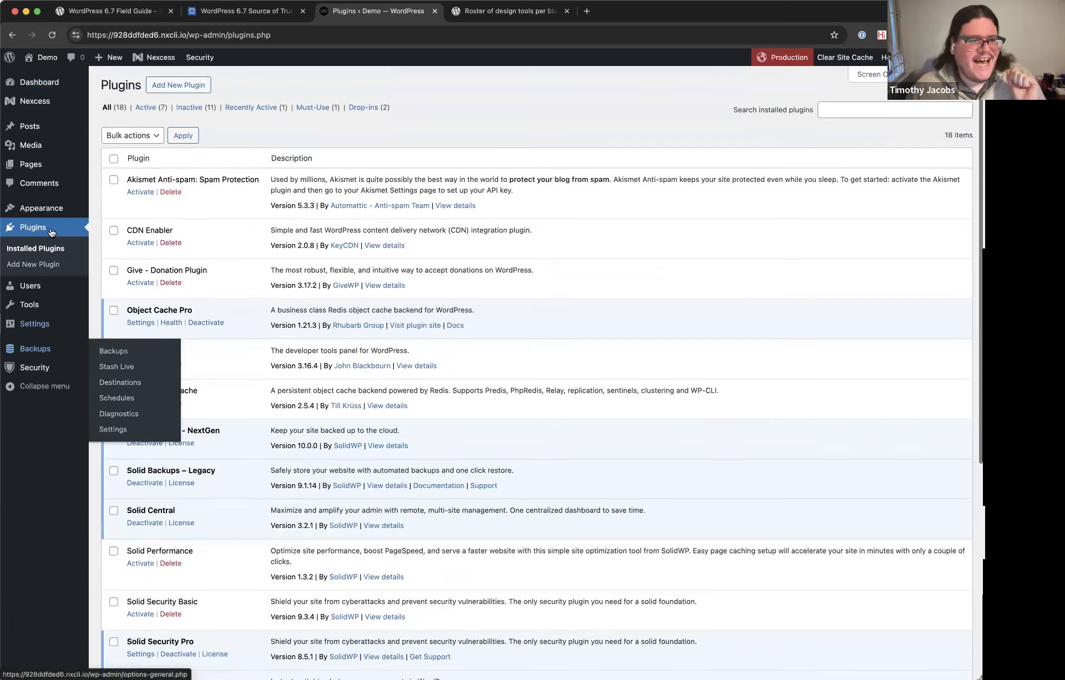
Open the Pages list in the site editor and examine the actions available for the Contact page.
mouse_move(61, 210)
left_click(113, 229)
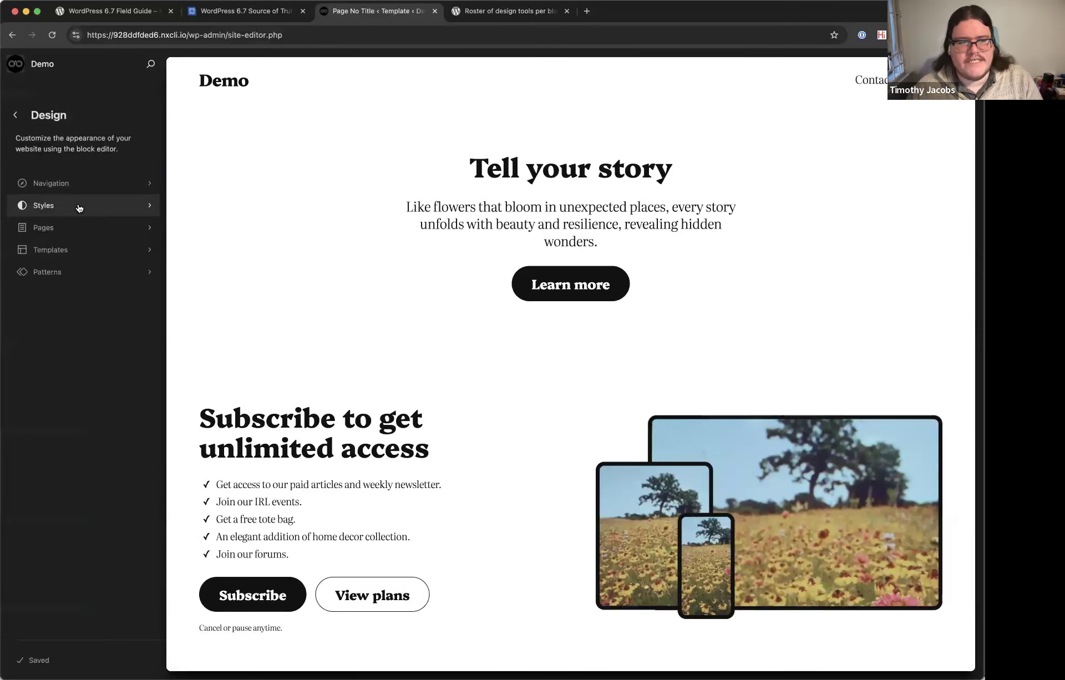
left_click(78, 228)
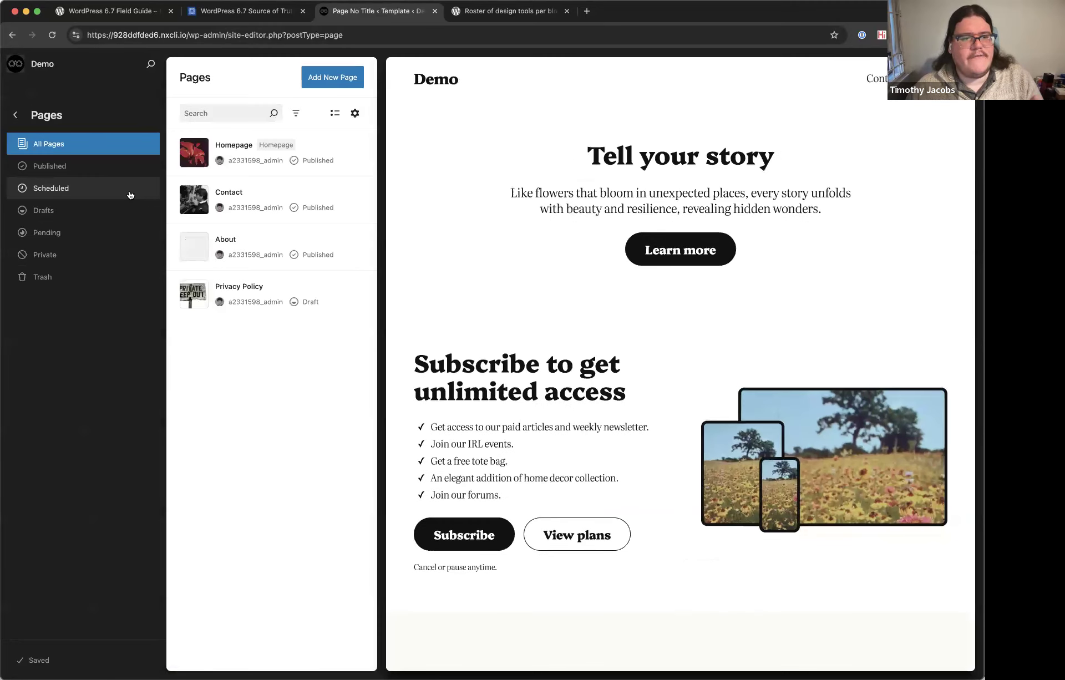
left_click(356, 192)
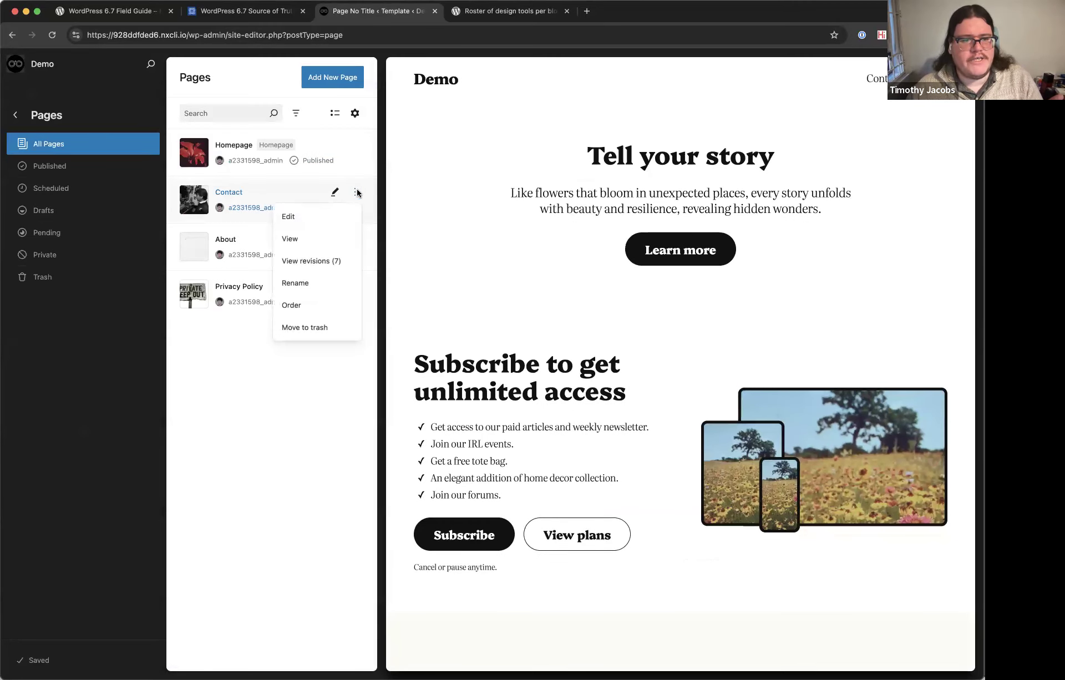
key("Down")
key("Down")
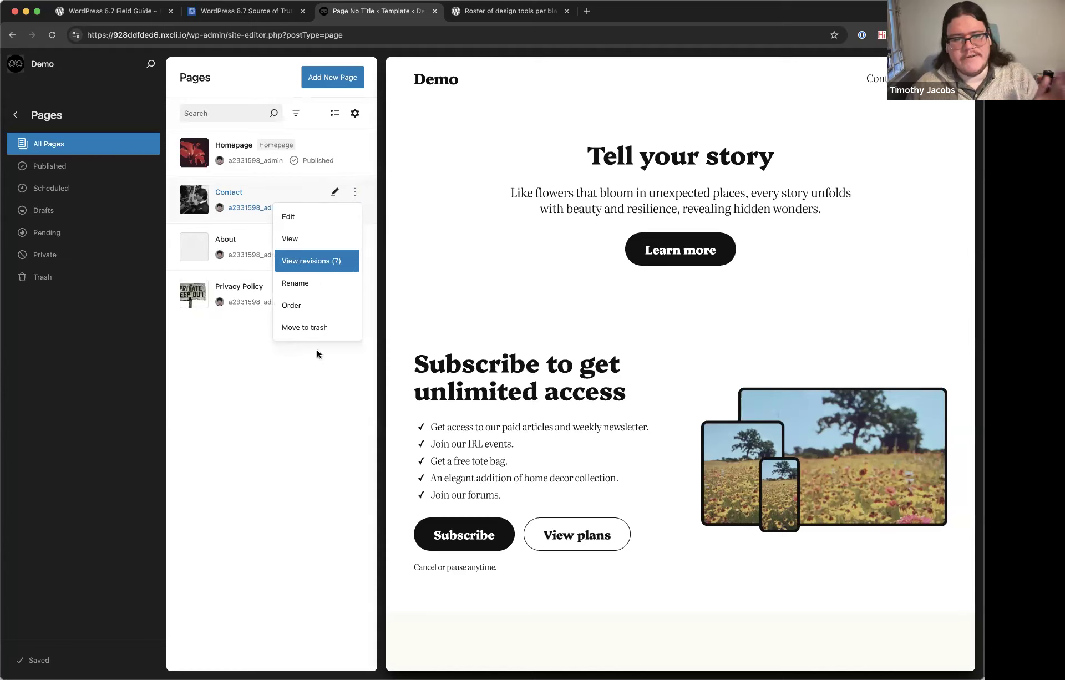
left_click(307, 404)
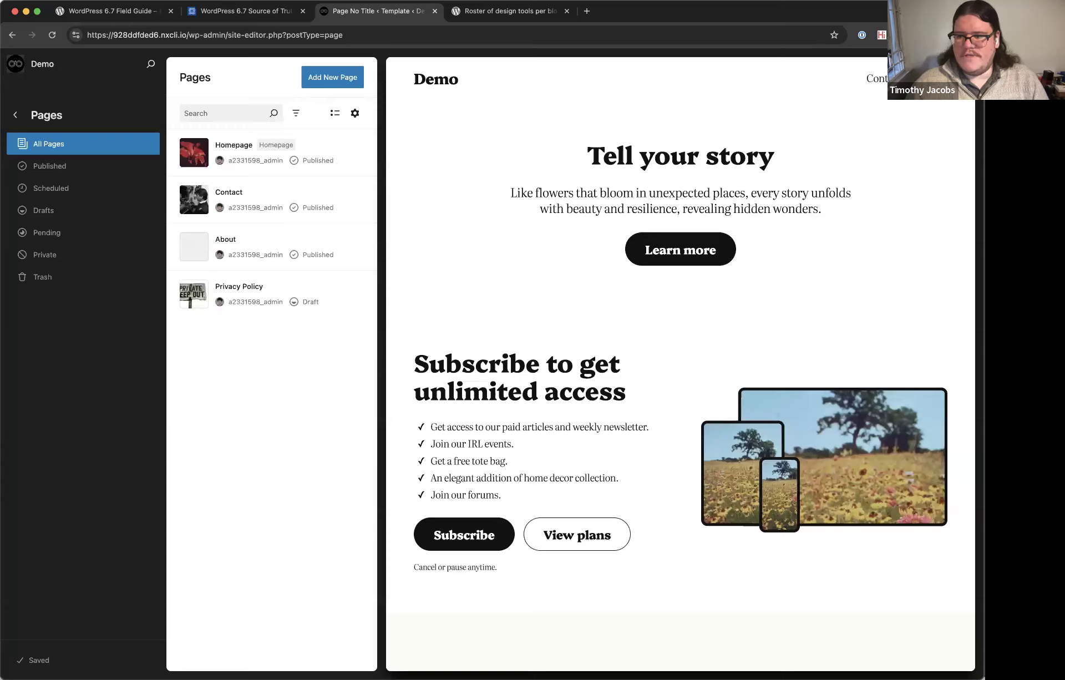
Open the homepage for editing and examine the available site style variations, palettes, and typography sets.
left_click(502, 220)
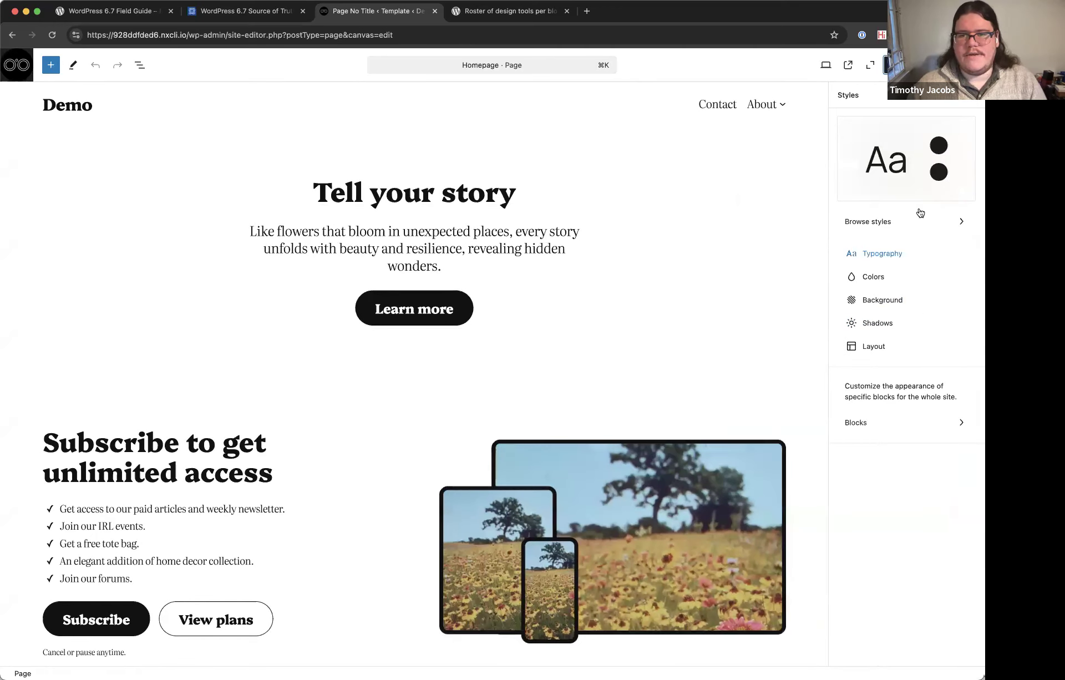
left_click(903, 221)
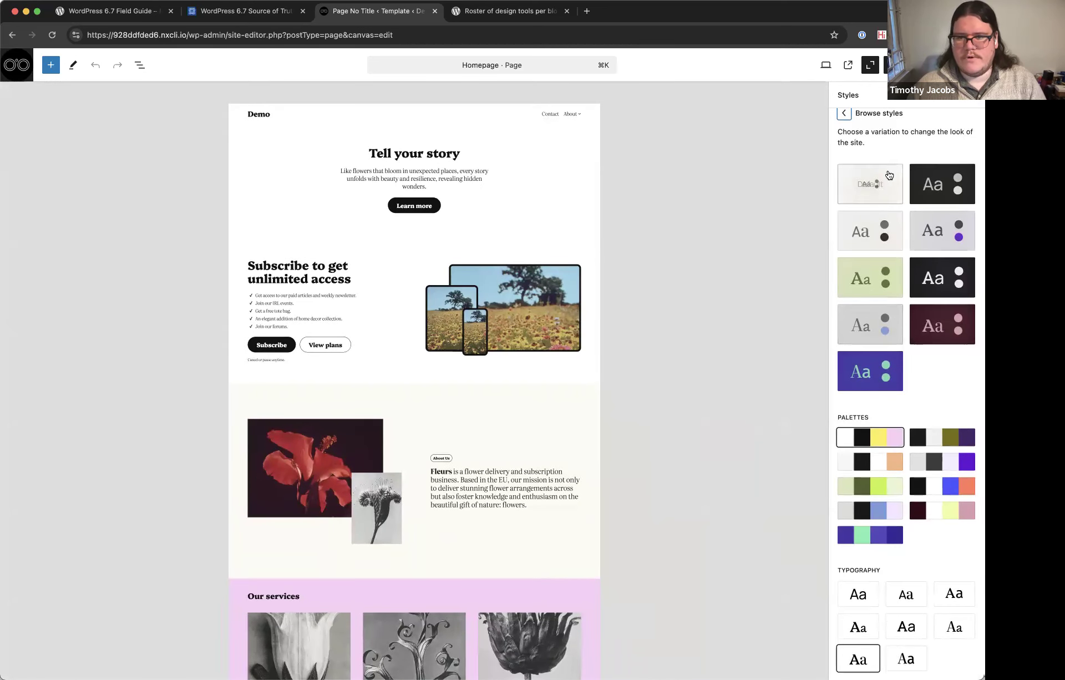
scroll(866, 133, "up", 1)
scroll(862, 119, "down", 1)
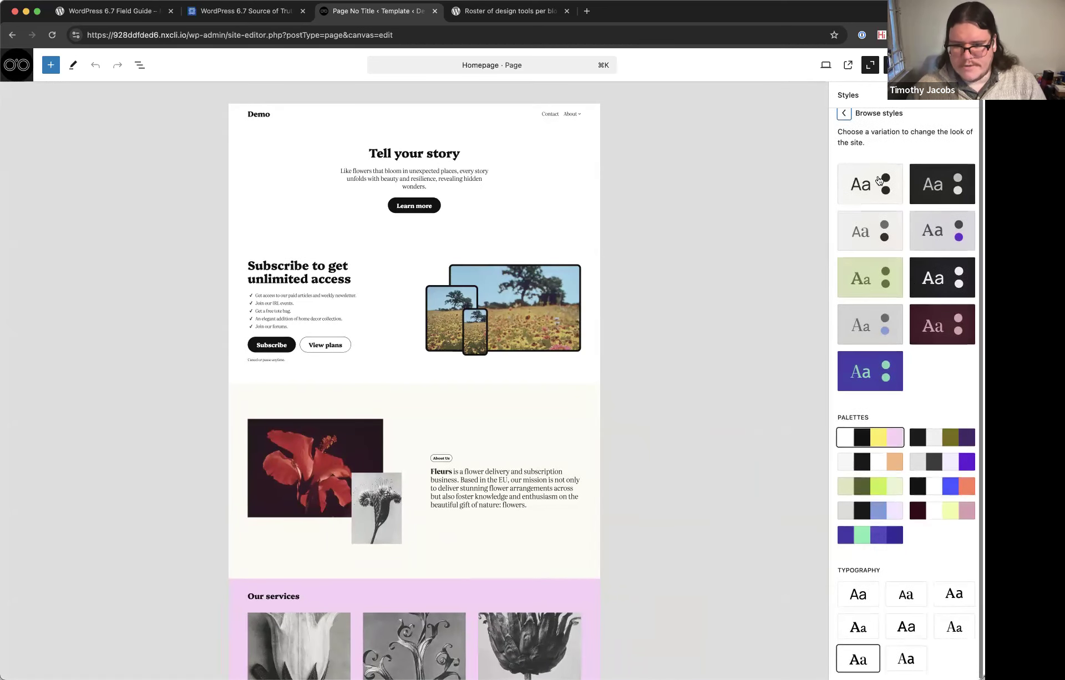
left_click(844, 113)
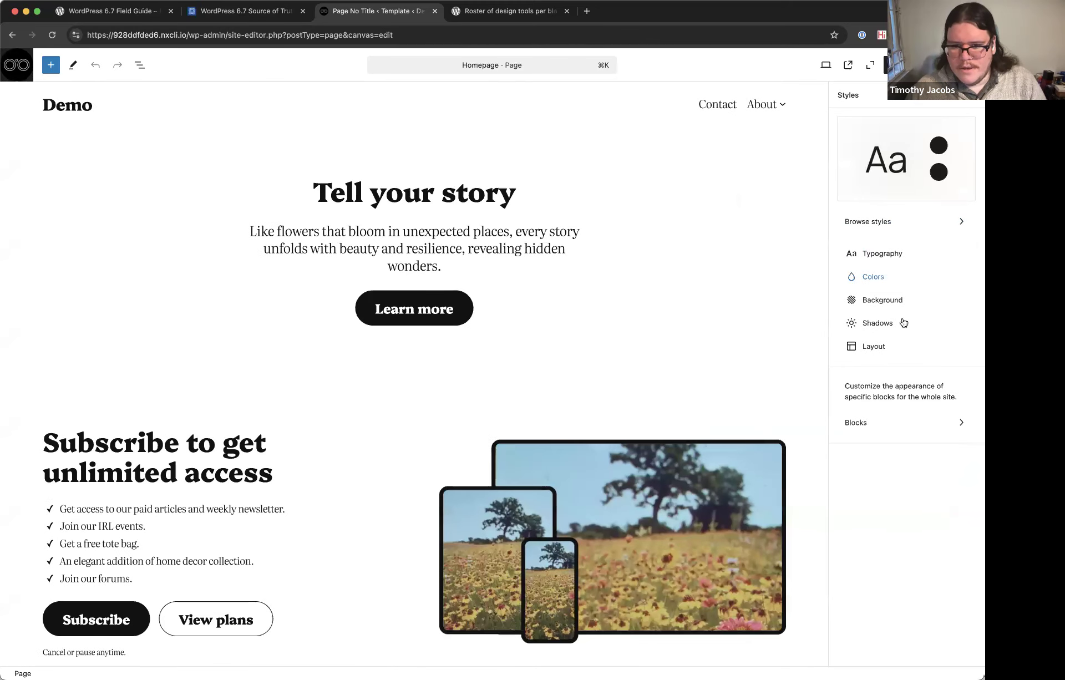
Open the font size presets in the typography styles and look over text sizes on the homepage.
left_click(882, 254)
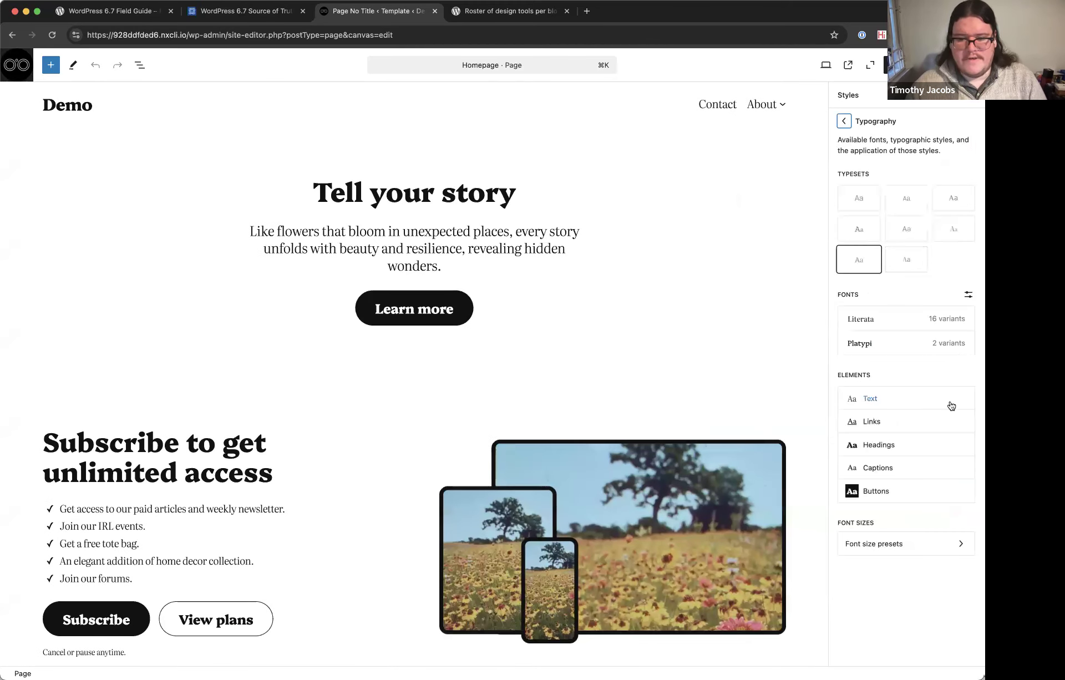
left_click(894, 546)
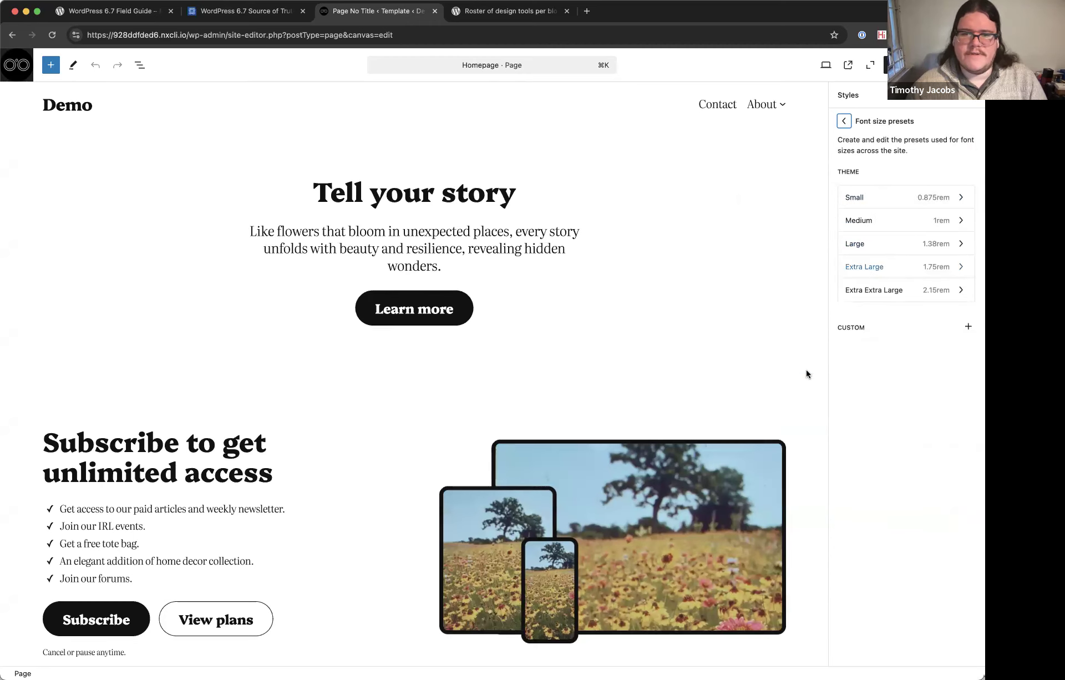
scroll(799, 375, "down", 2)
scroll(790, 375, "down", 20)
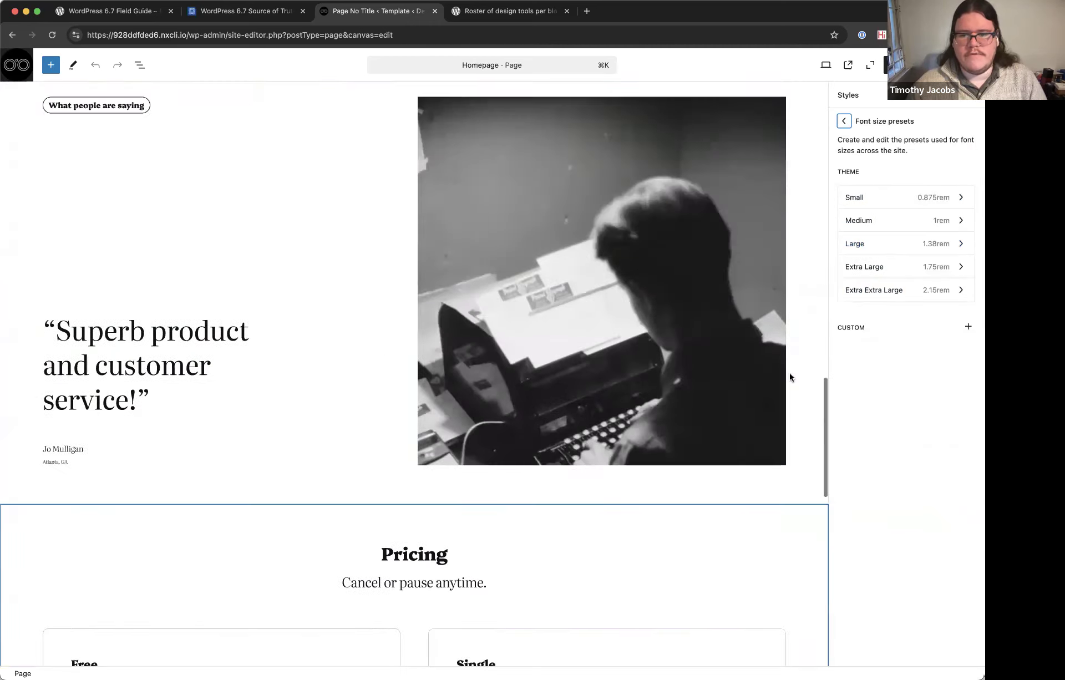
scroll(790, 375, "up", 18)
scroll(718, 228, "up", 15)
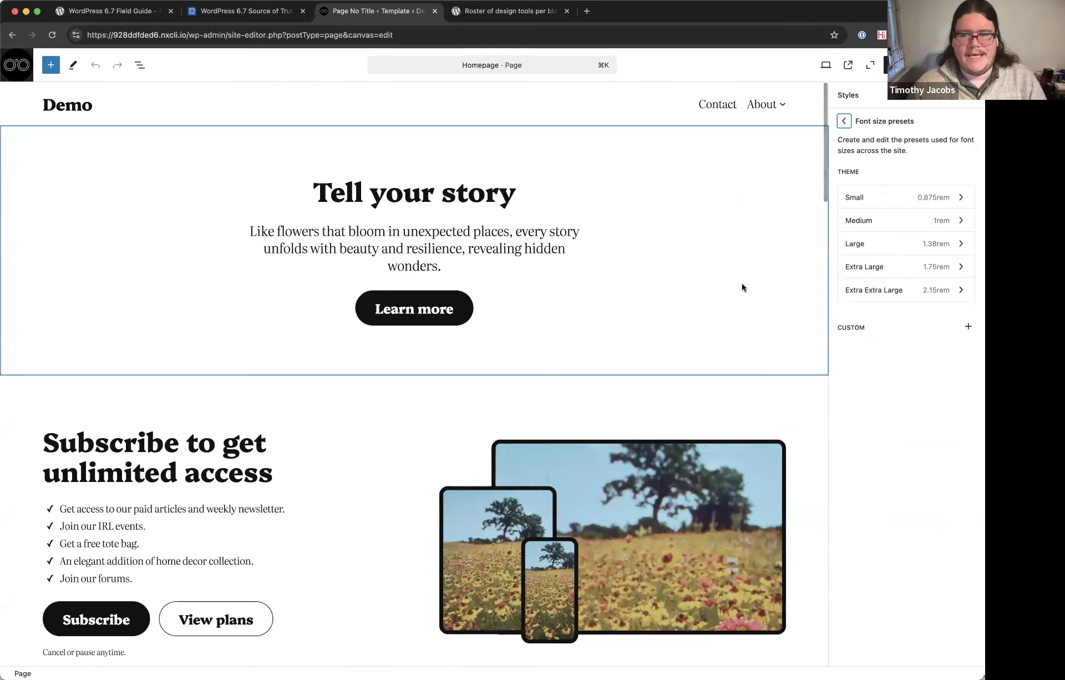
scroll(744, 288, "down", 1)
Open the Style Book and examine how the headings, paragraph, list, and other text blocks look.
left_click(910, 95)
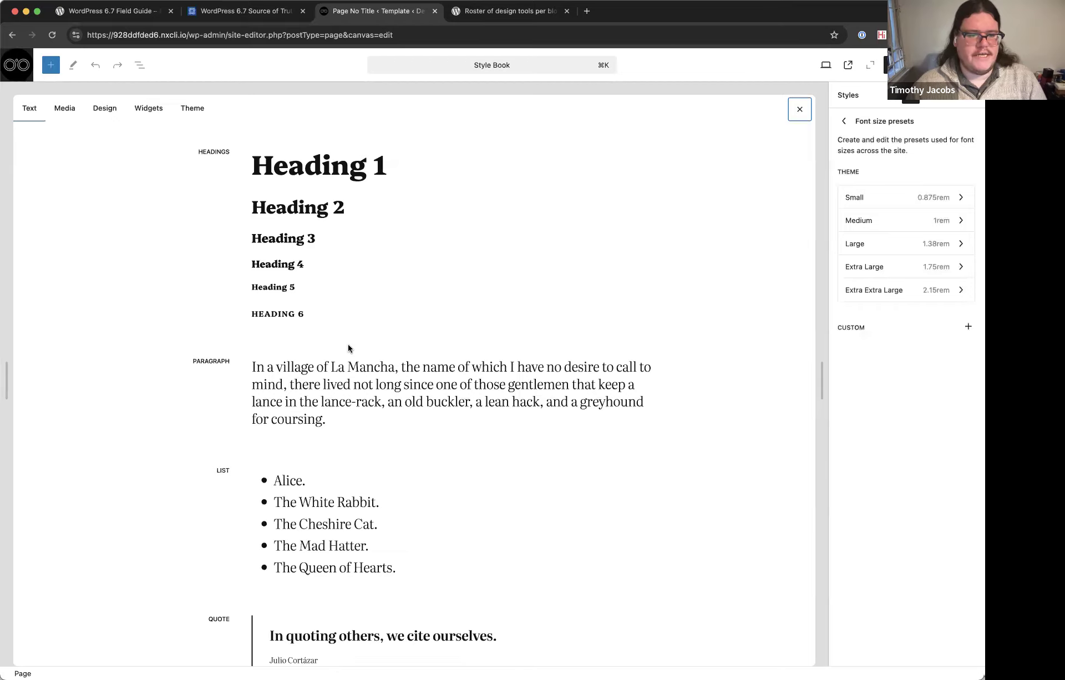
scroll(349, 350, "down", 15)
scroll(345, 348, "up", 15)
scroll(346, 348, "down", 15)
scroll(346, 348, "up", 12)
scroll(346, 348, "up", 6)
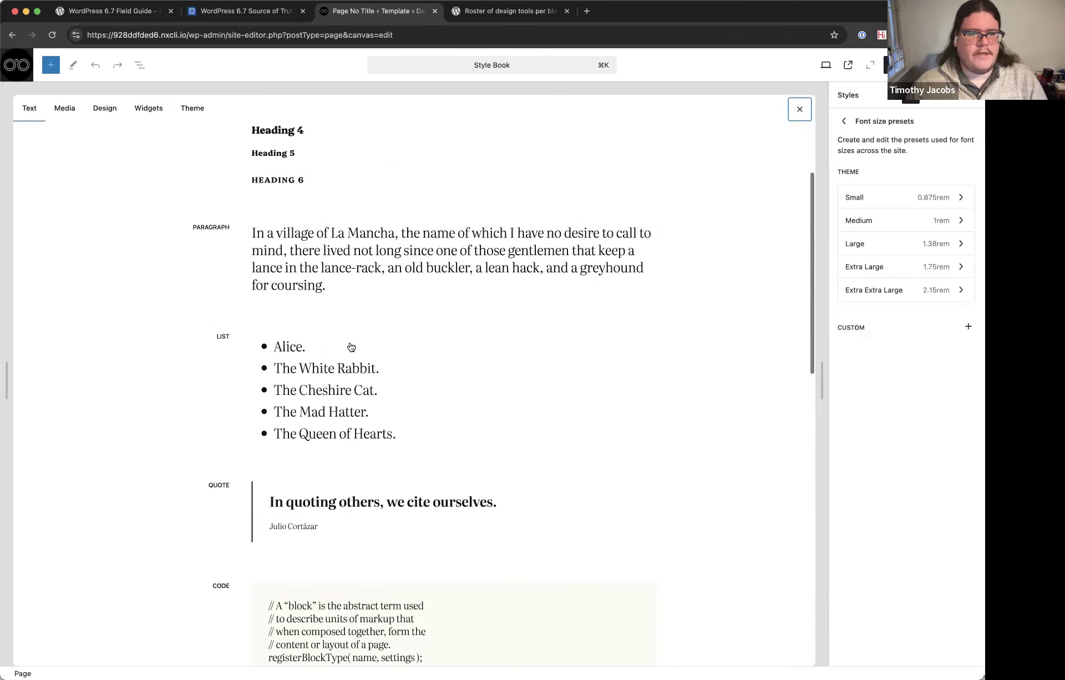
Set the Large font size preset's custom fluid minimum to 1.07 rem and raise its maximum to 2.7 rem.
left_click(877, 246)
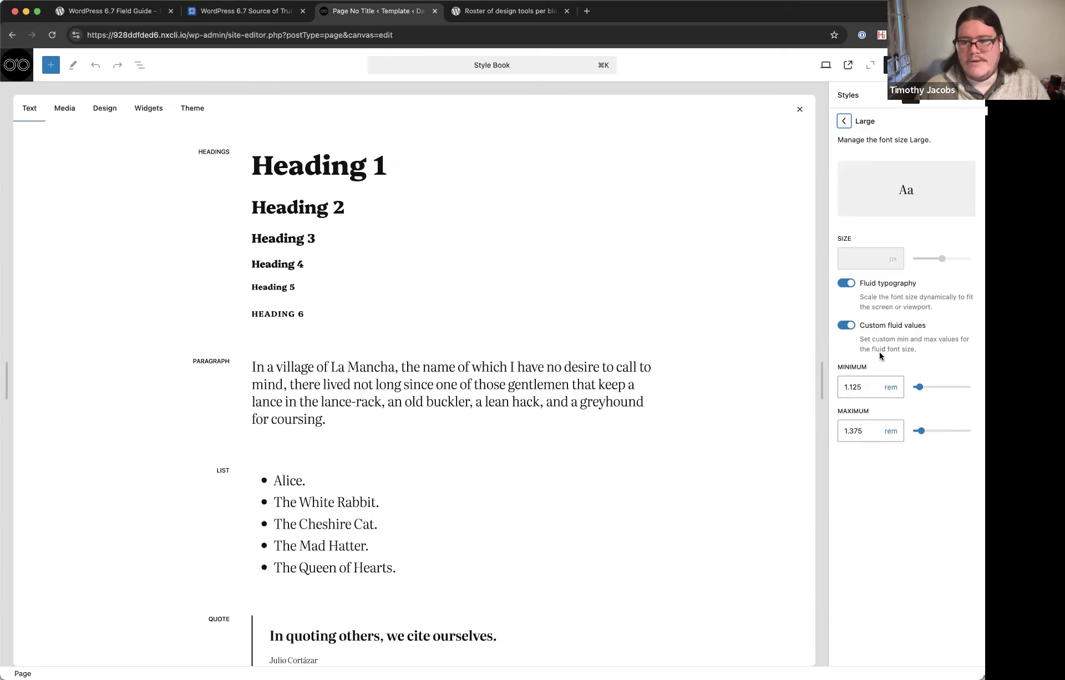
left_click(867, 389)
key("BackSpace")
key("BackSpace")
type("1.07")
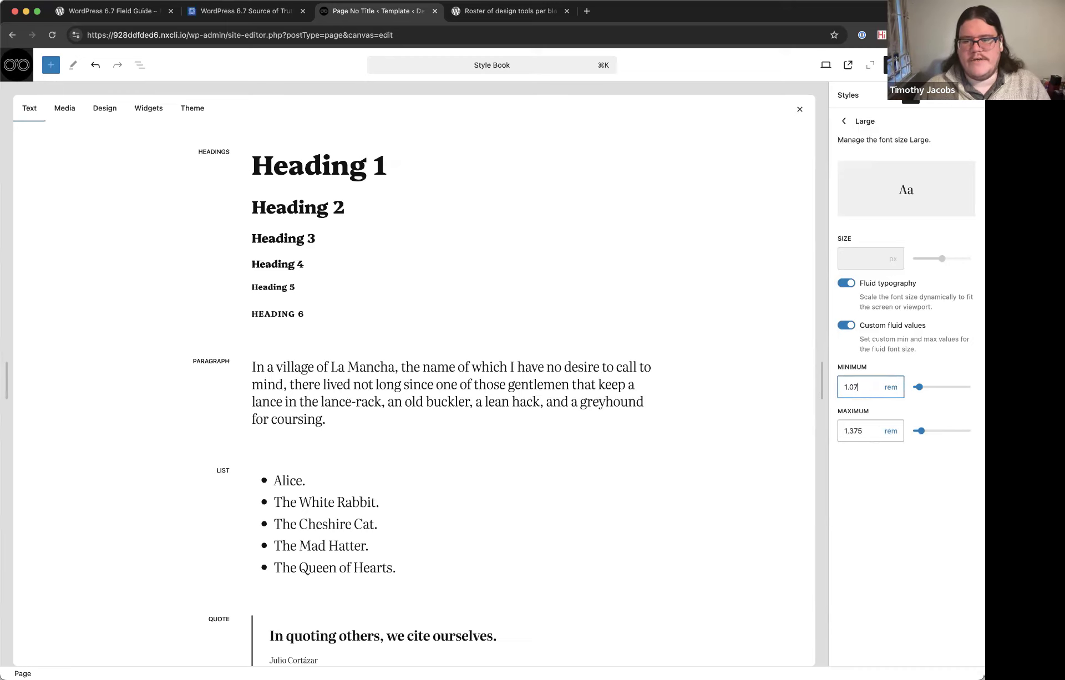
left_click_drag(921, 432, 930, 434)
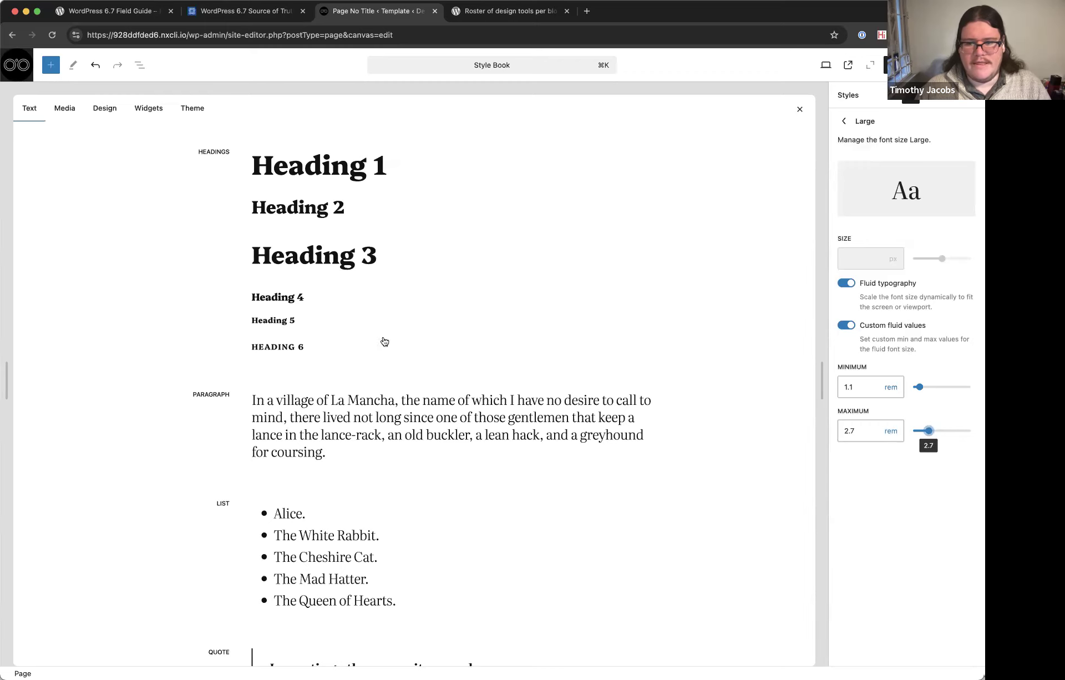
Take the Large preset's maximum font size back gradually to 1.4 rem.
key("Left")
key("Left")
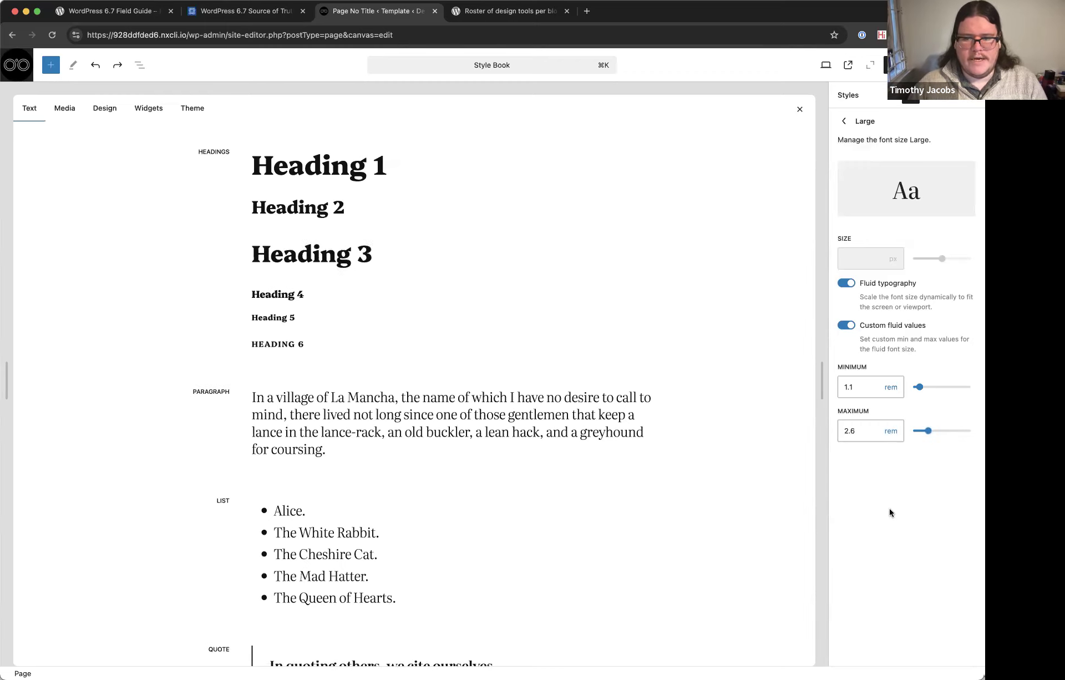
key("Left")
key("Left")
key("Left")
key("Left")
key("Left")
key("Left")
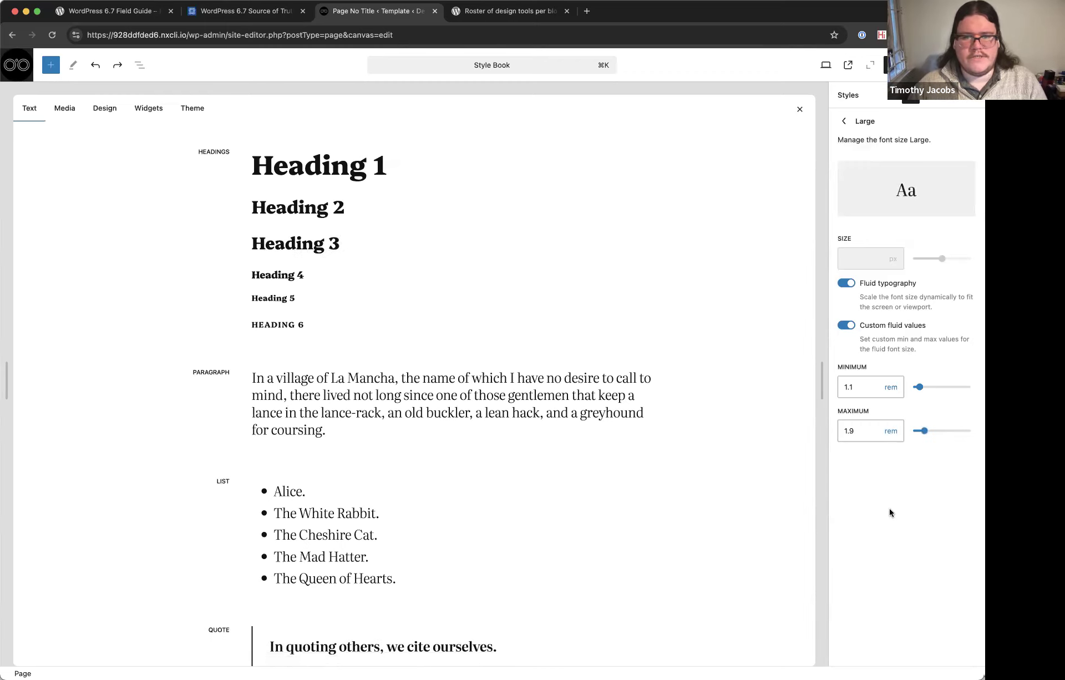
key("Left")
key("Left")
key("Left")
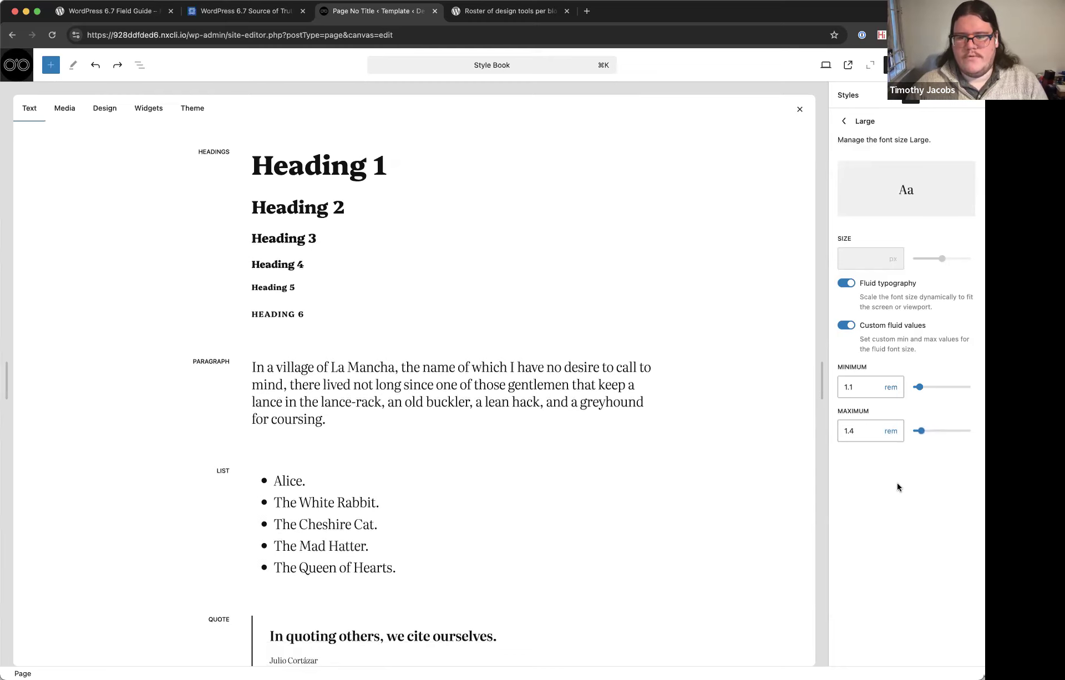
Bring the Large preset's maximum font size back up gradually to 2.8 rem.
key("Right")
key("Right")
key("Right")
key("Right")
key("Right")
key("Right")
key("Right")
key("Right")
key("Right")
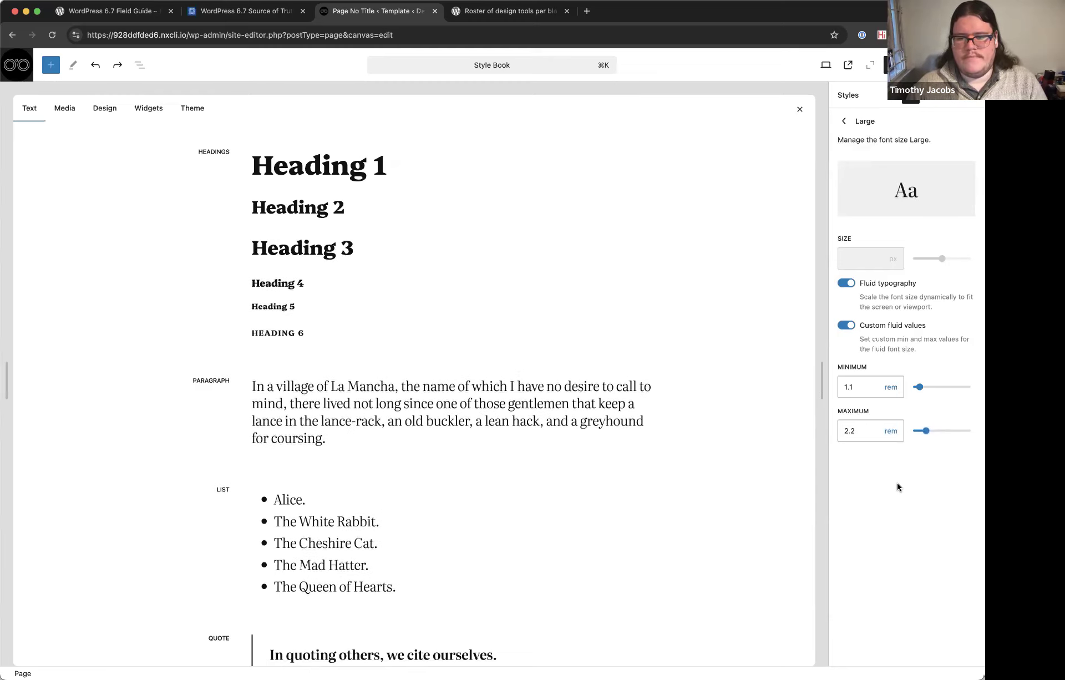
key("Left")
key("Left")
key("Left")
key("Left")
key("Left")
key("Left")
key("Left")
key("Left")
key("Left")
key("Left")
key("Left")
key("Left")
key("Left")
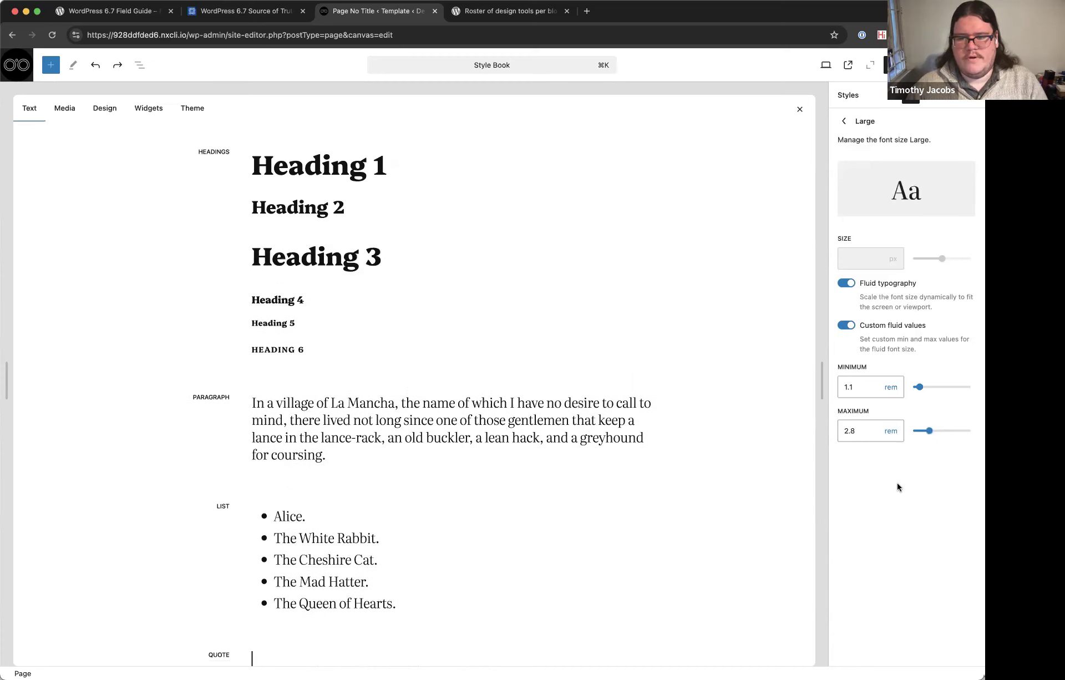
Undo all changes to the Large preset's minimum and maximum font sizes.
key("super+z")
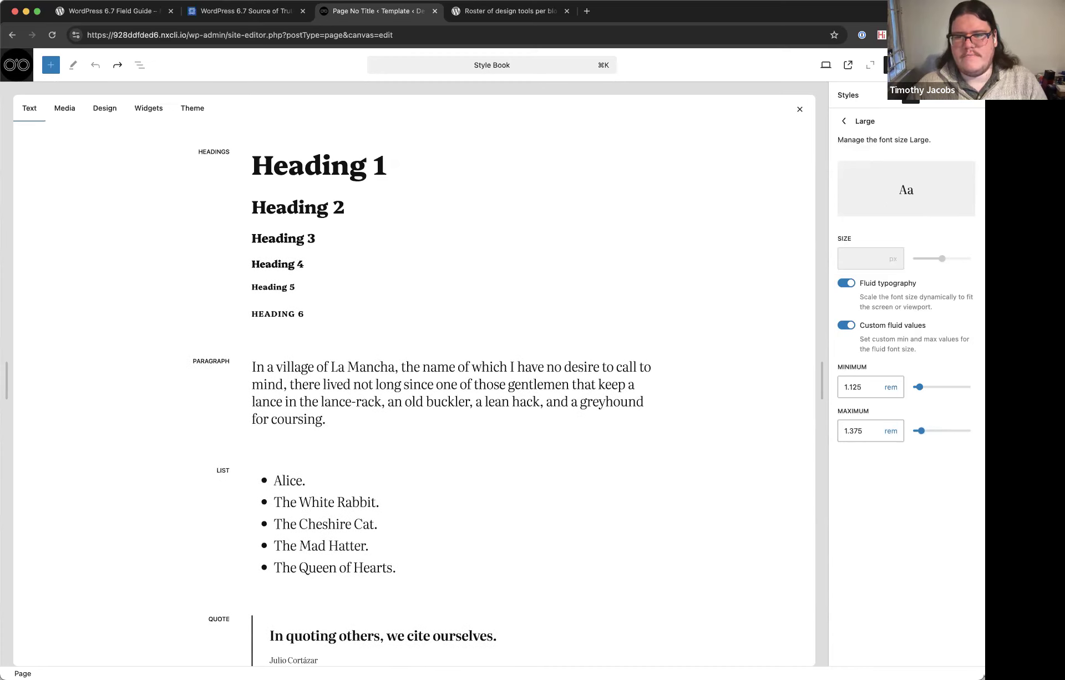
Add a custom font size preset and switch its size unit to rem, keeping the value 16.
left_click(845, 120)
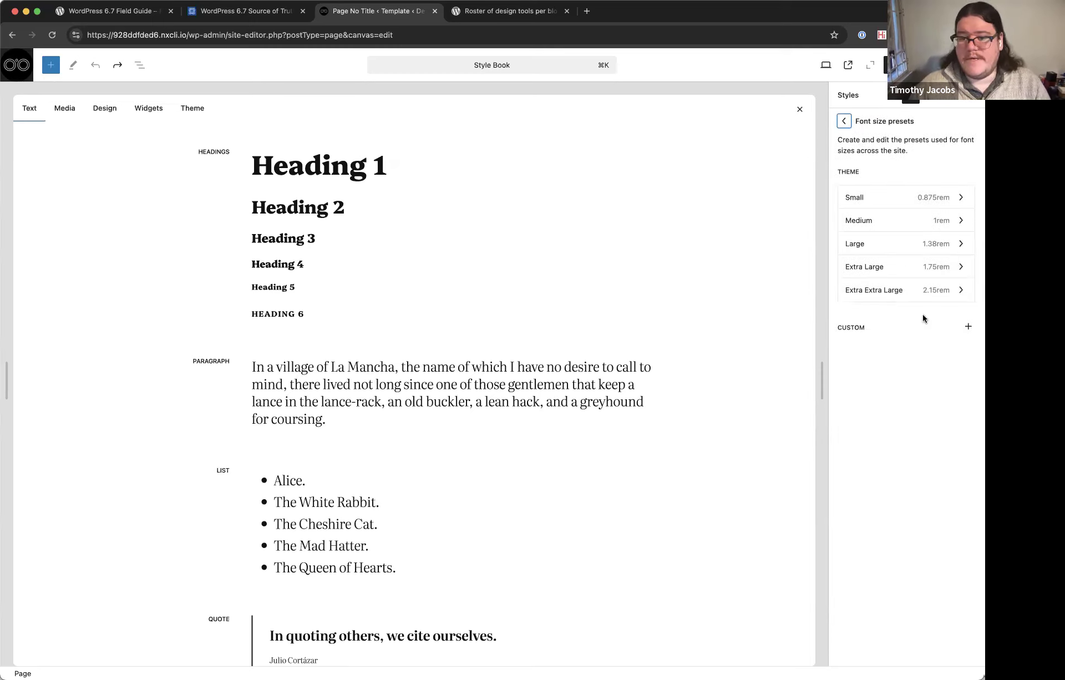
left_click(968, 326)
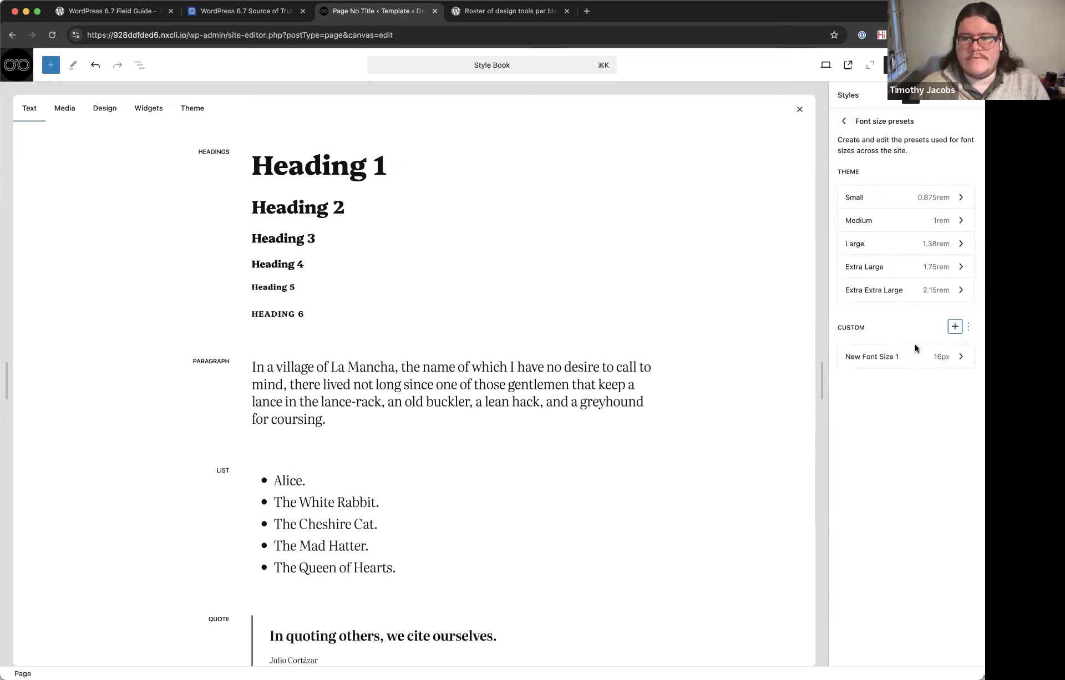
left_click(907, 359)
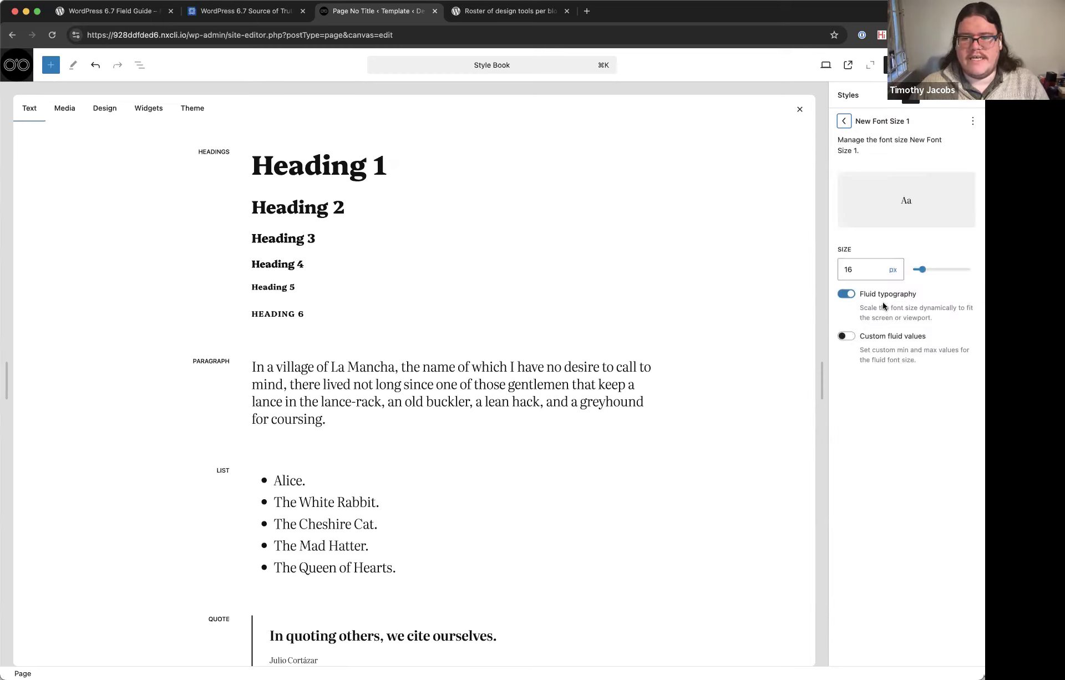
left_click(893, 271)
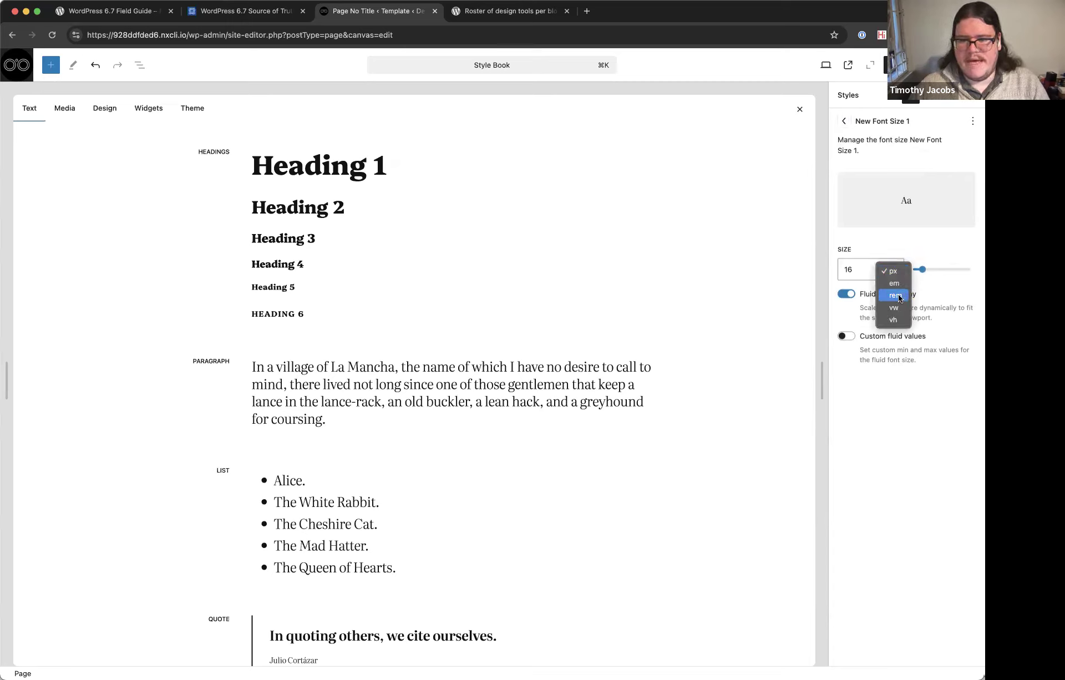
left_click(890, 294)
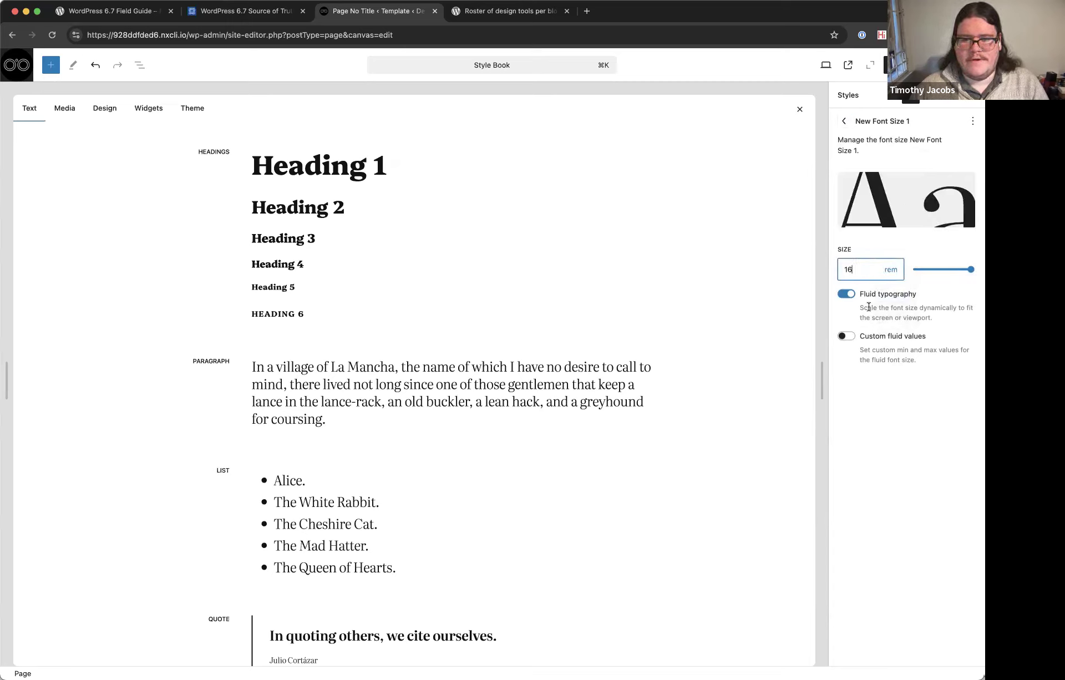
left_click(889, 115)
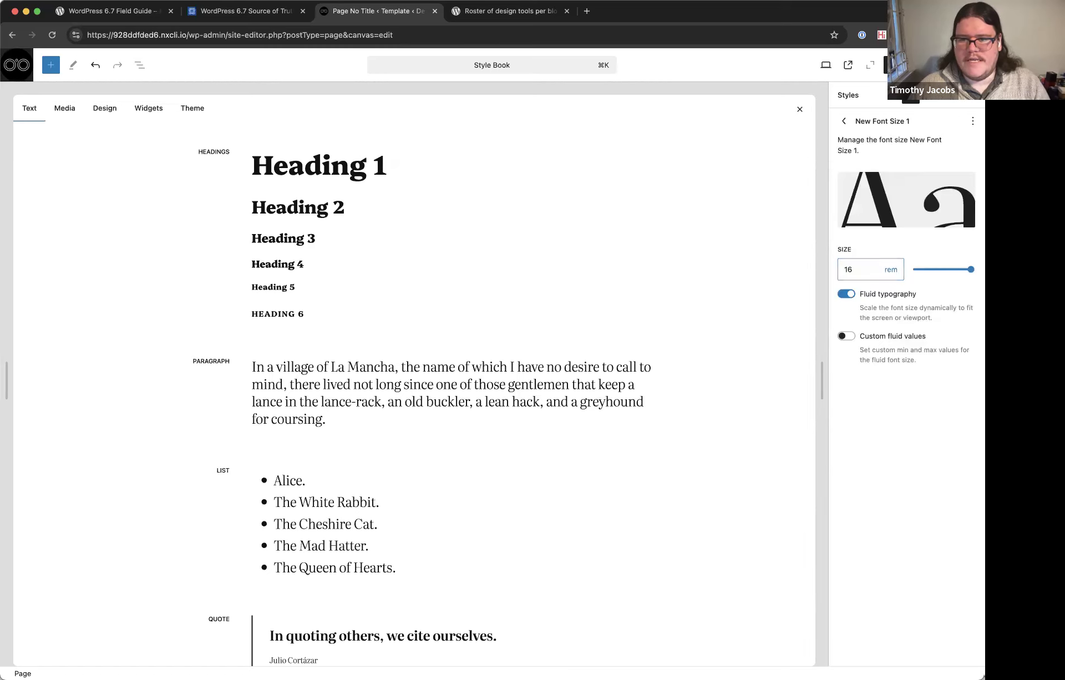
Rename the new custom font size preset as Super Duper Huge and save the custom styles.
left_click(972, 121)
left_click(916, 143)
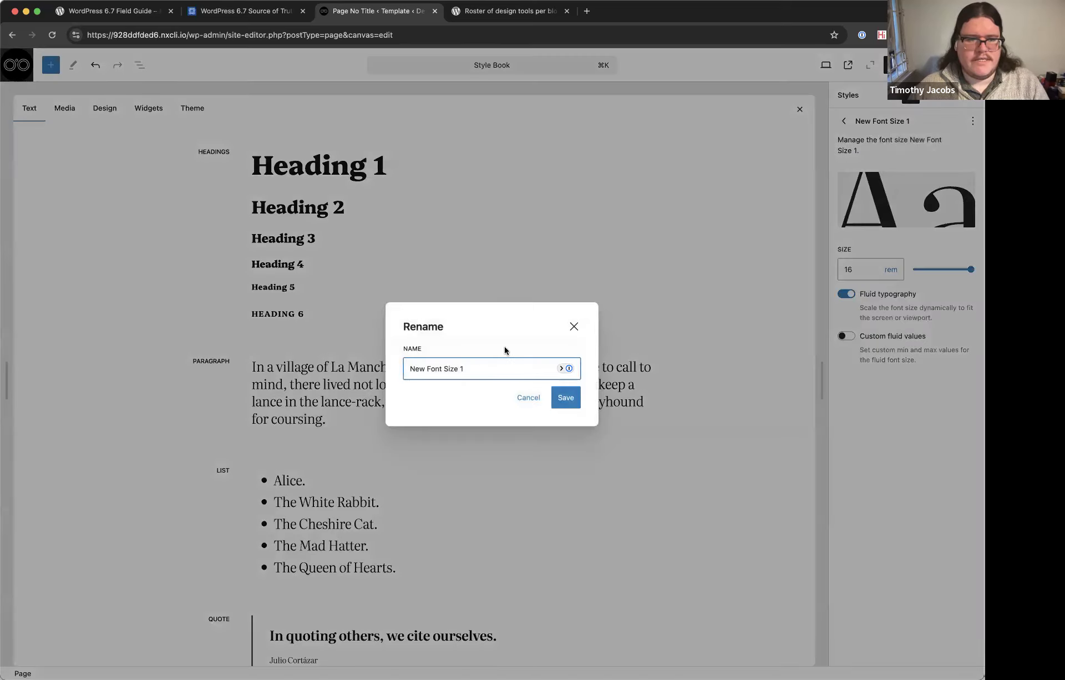
key("super+a")
type("Super Duper Huge")
left_click(566, 397)
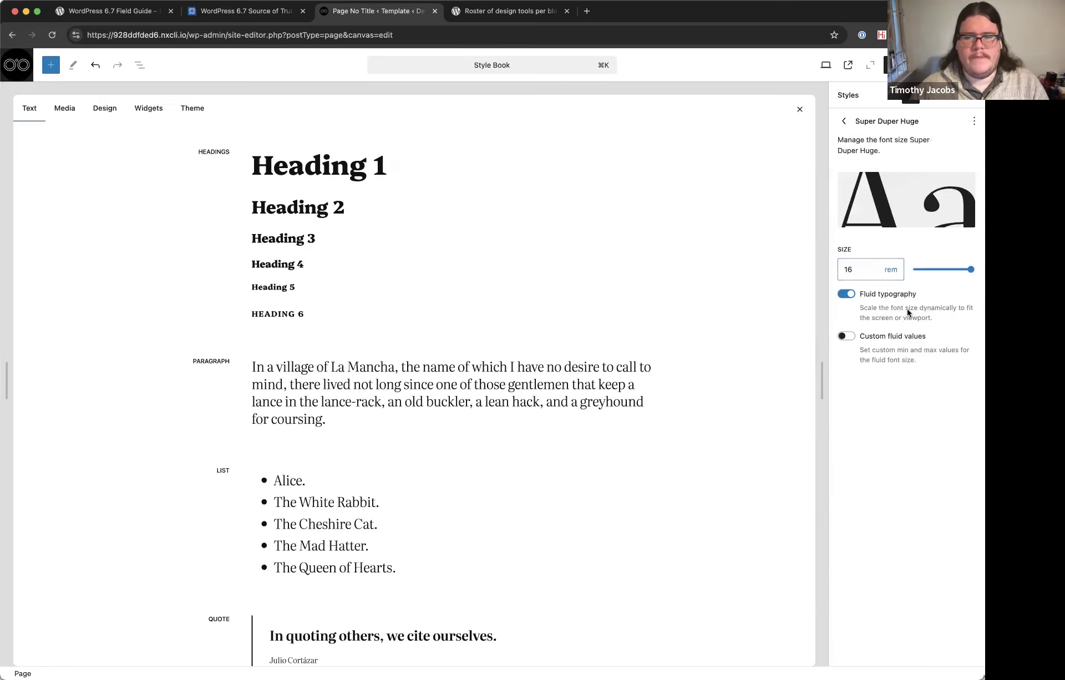
key("super+s")
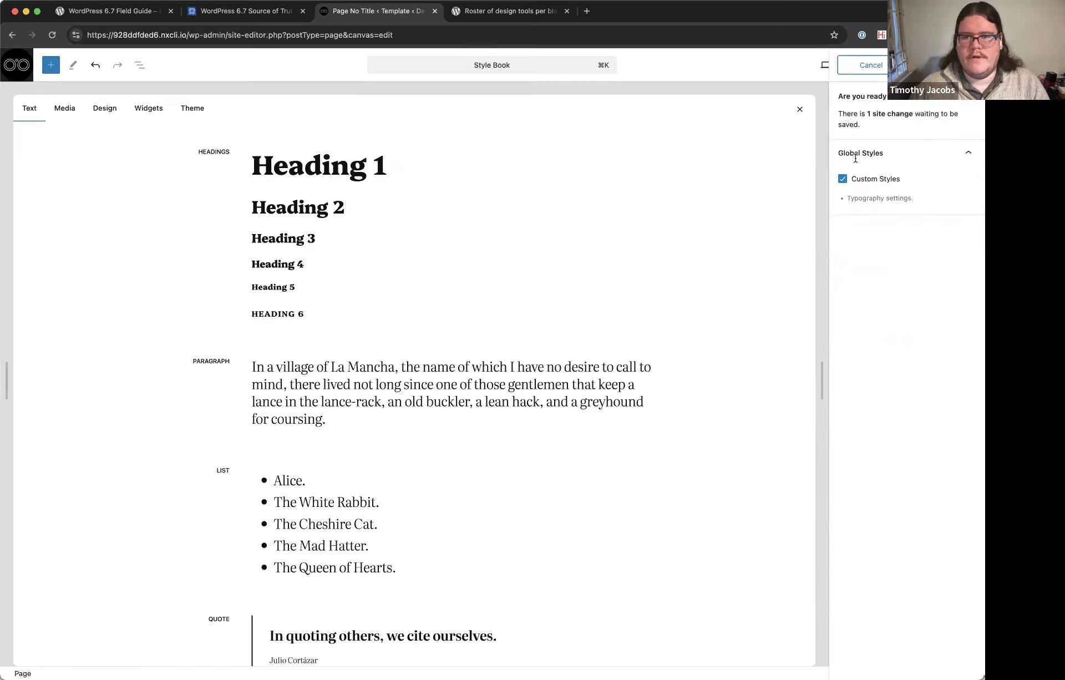
key("super+s")
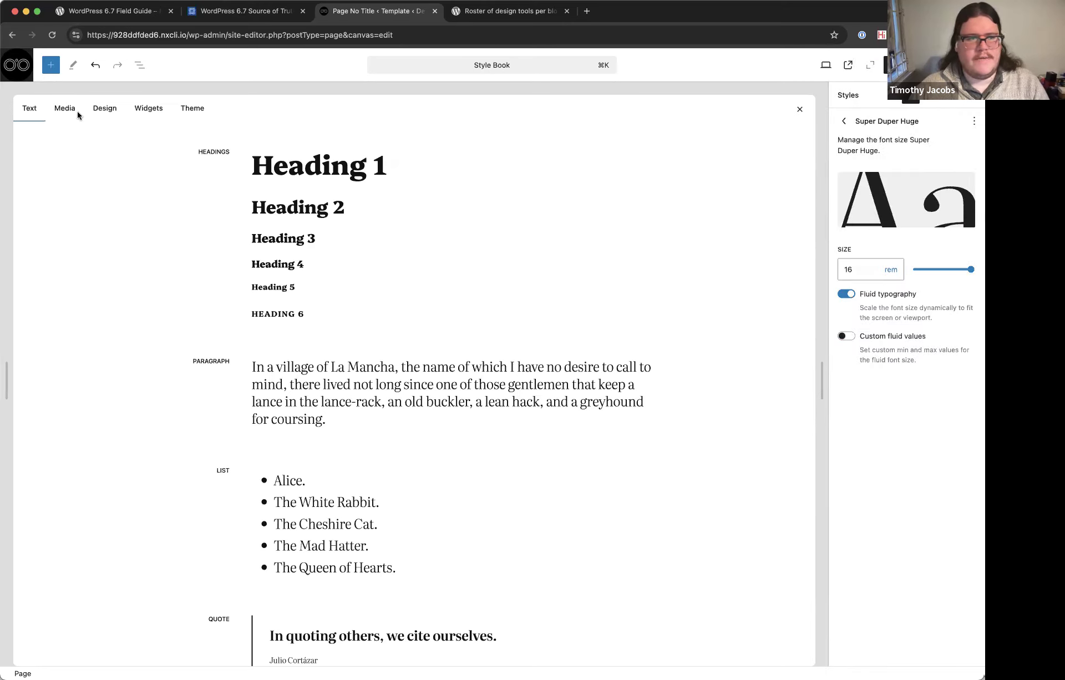
Open the Homepage for editing and show the block settings of the "Tell your story" heading.
left_click(16, 66)
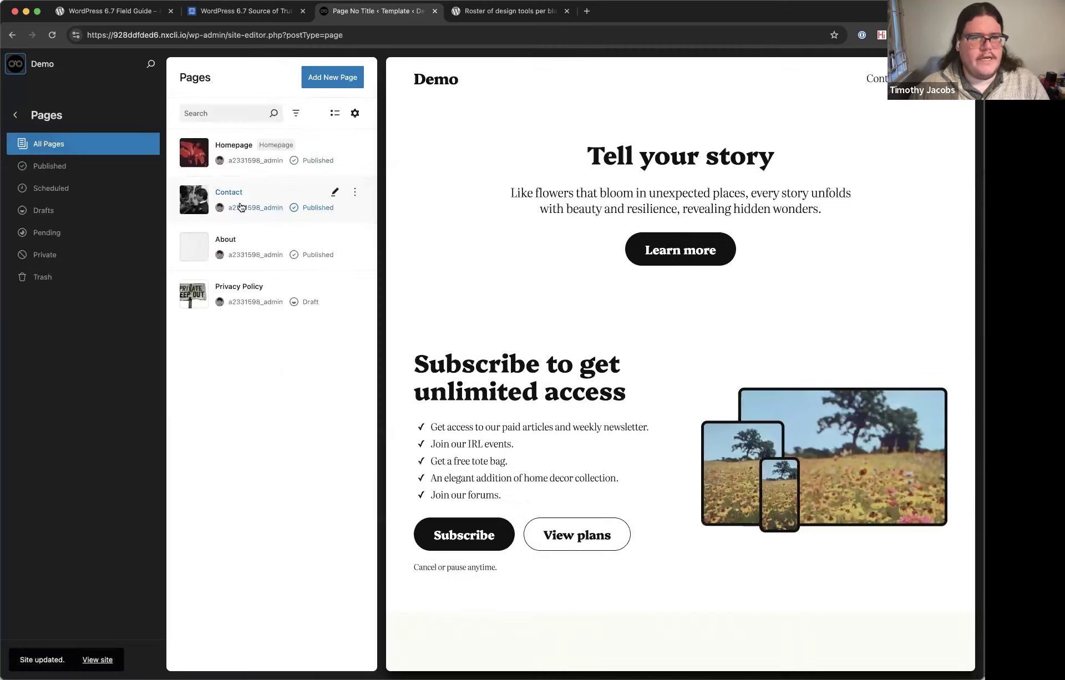
left_click(674, 161)
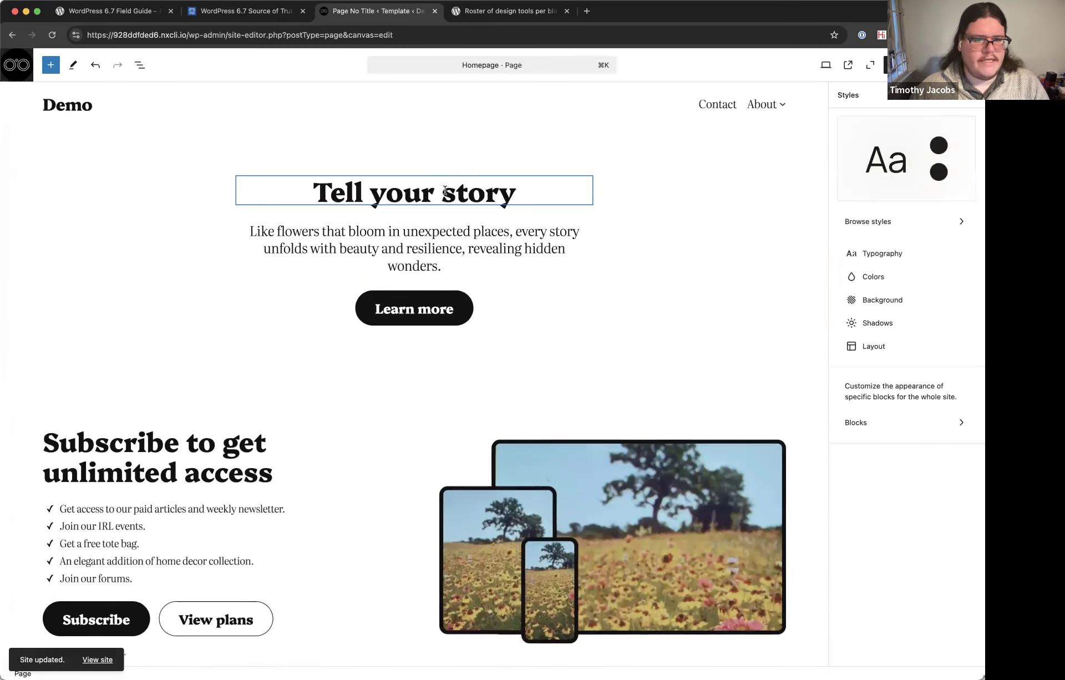
left_click(444, 191)
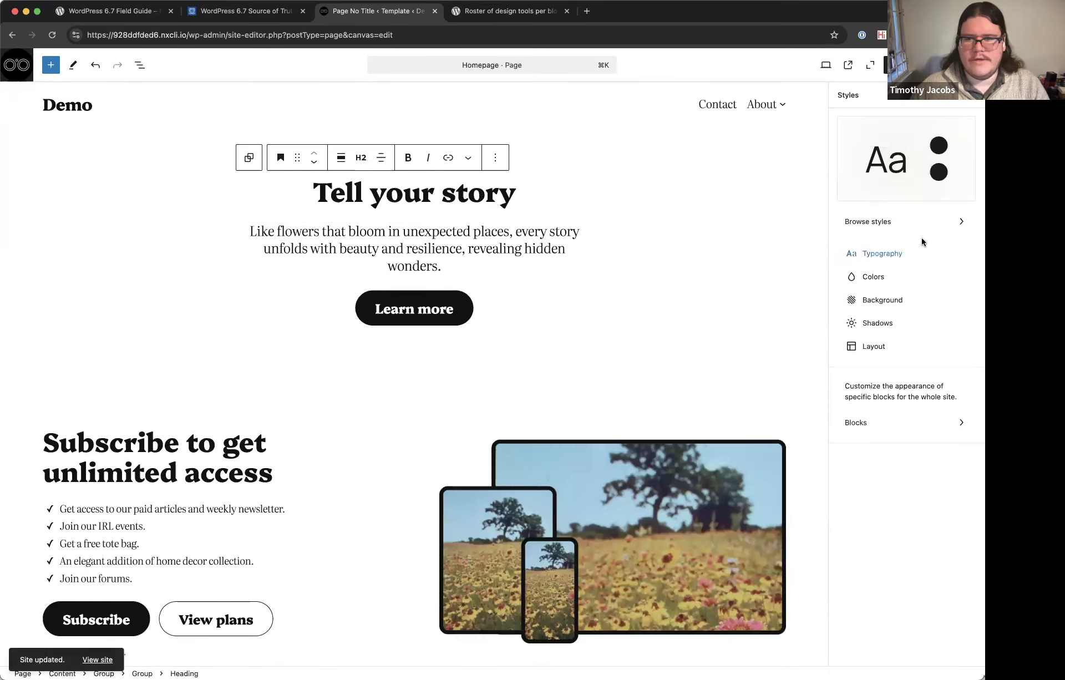
left_click(885, 75)
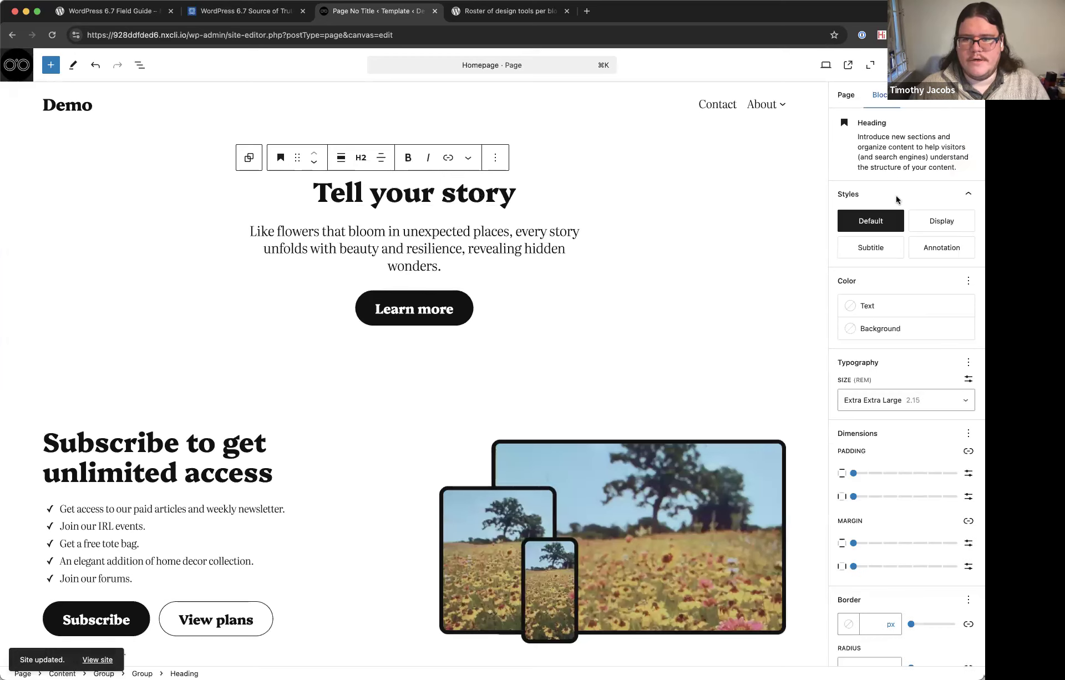
Apply the Super Duper Huge font size to the "Tell your story" heading and save the page.
scroll(898, 199, "down", 1)
left_click(912, 353)
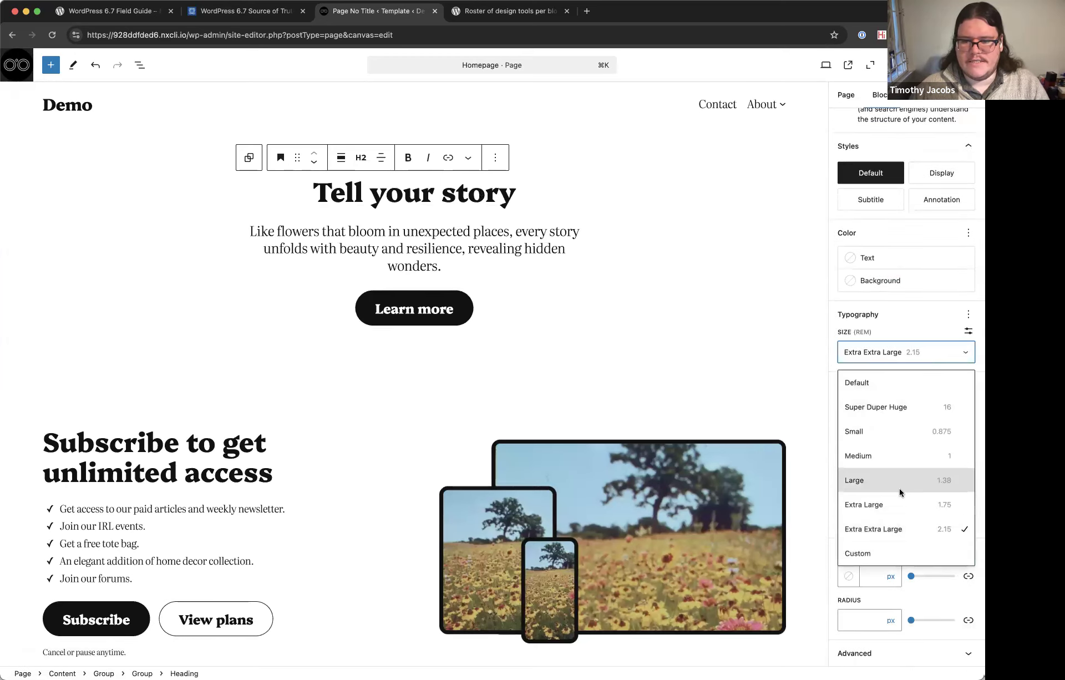
left_click(892, 408)
scroll(676, 442, "down", 10)
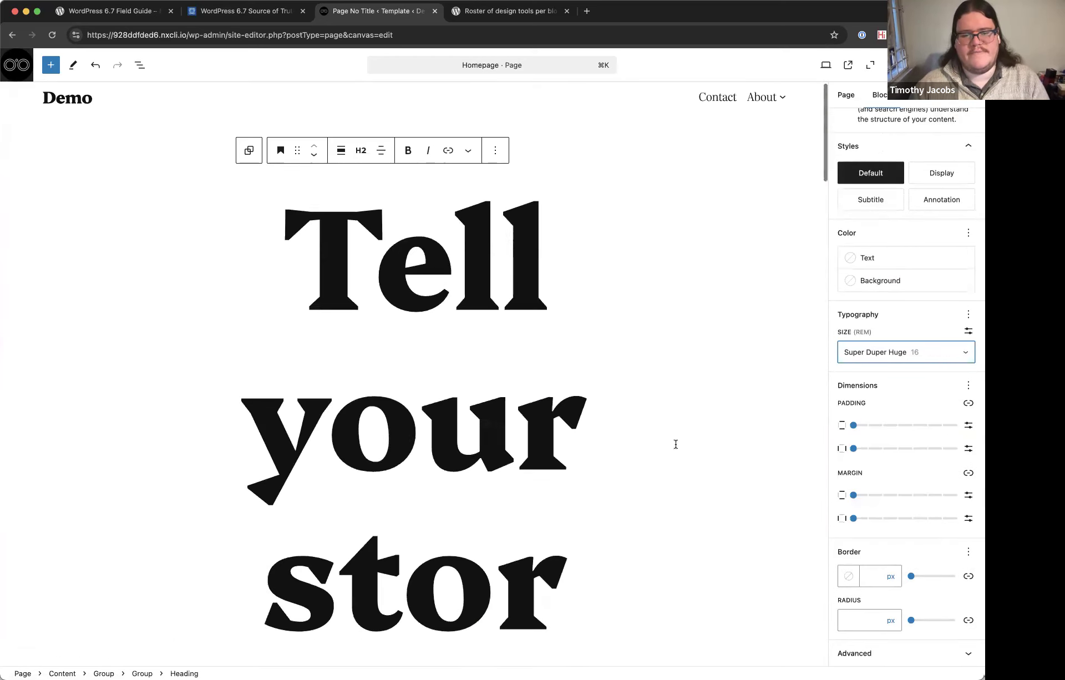
scroll(594, 481, "up", 10)
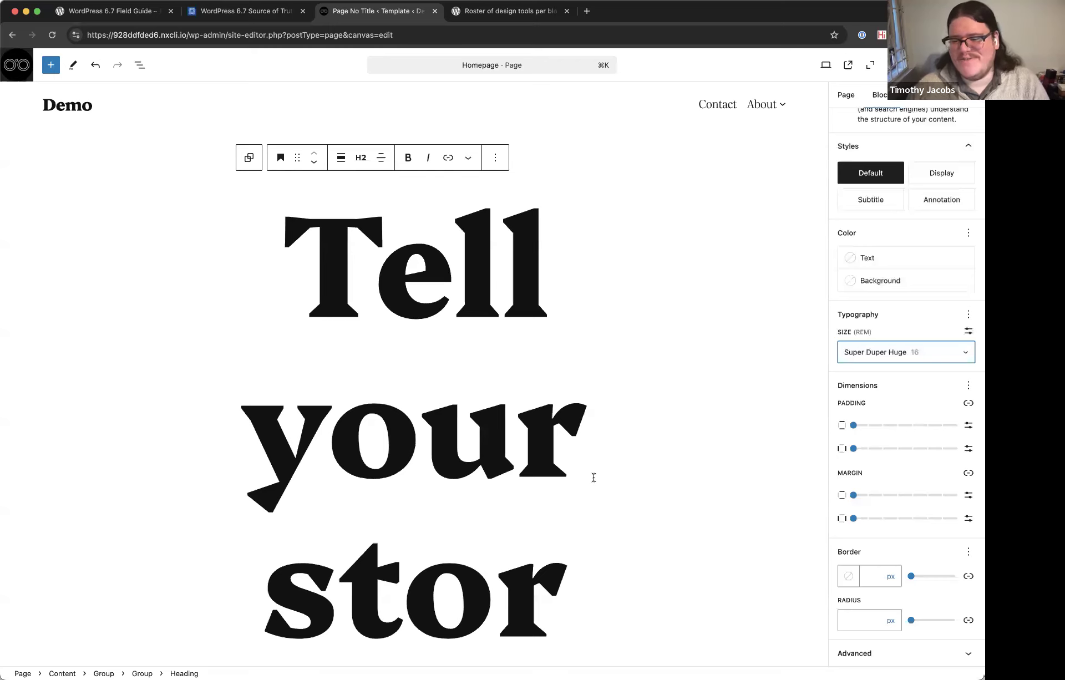
scroll(591, 474, "down", 3)
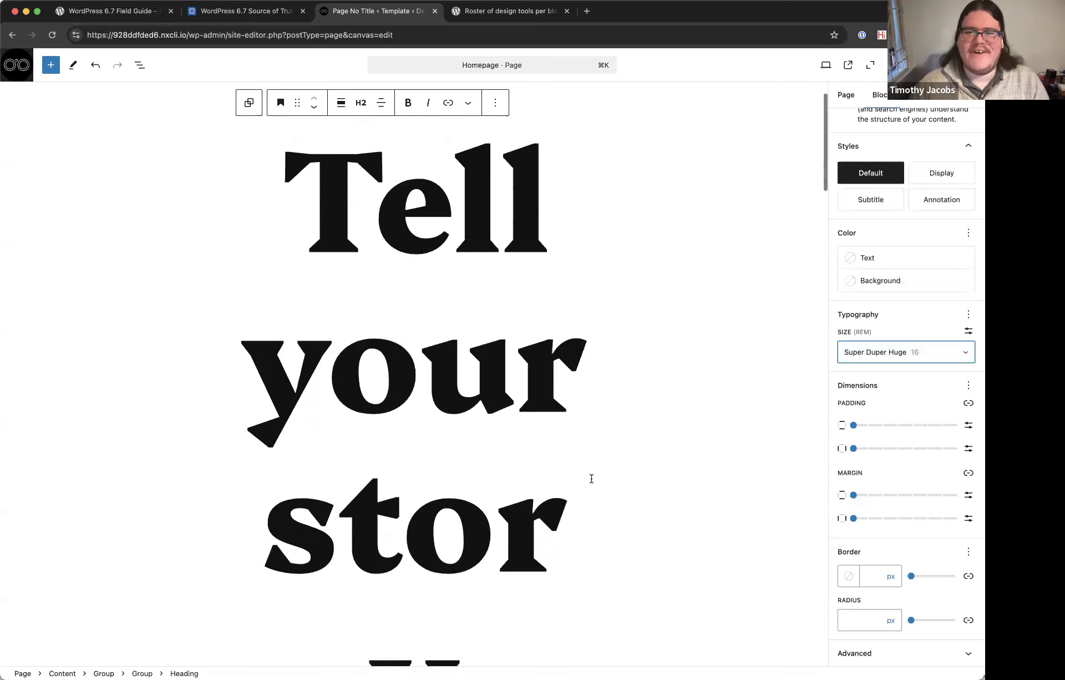
left_click(856, 178)
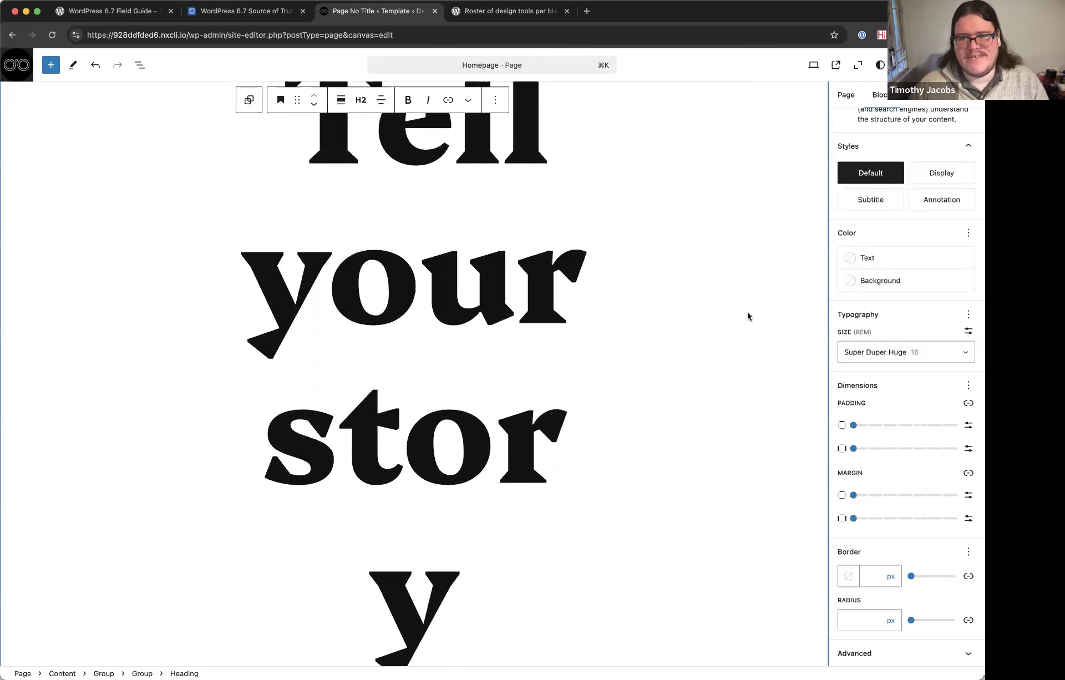
key("super+s")
Try the Large font size on the "Tell your story" heading, and settle on Extra Large.
left_click(885, 353)
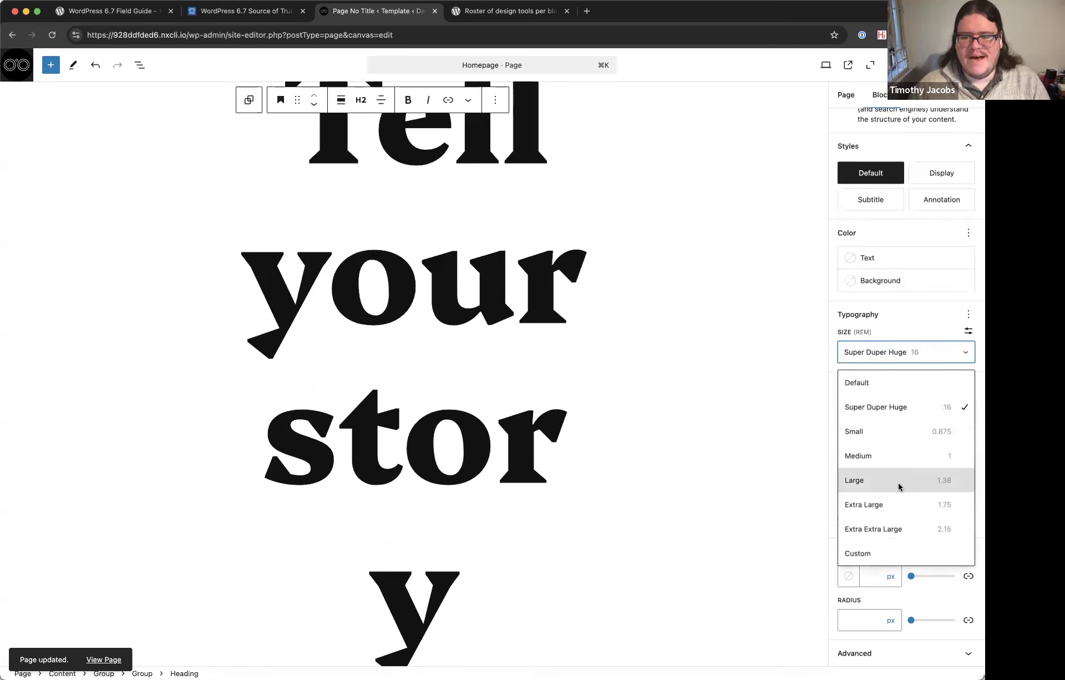
left_click(900, 483)
scroll(751, 368, "up", 3)
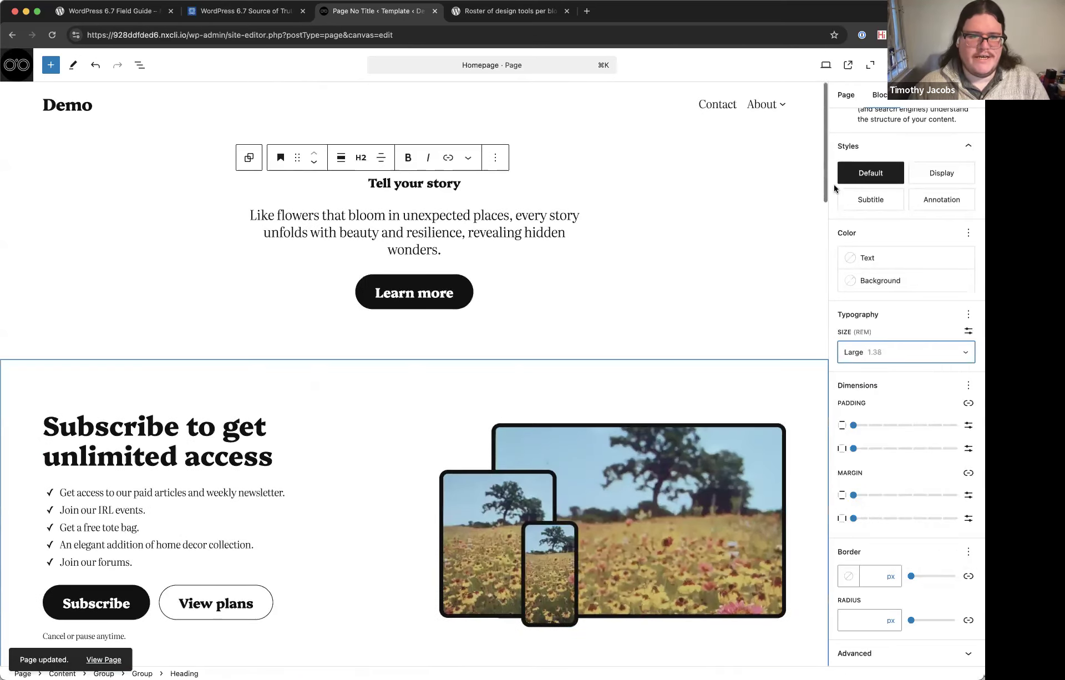
left_click(904, 354)
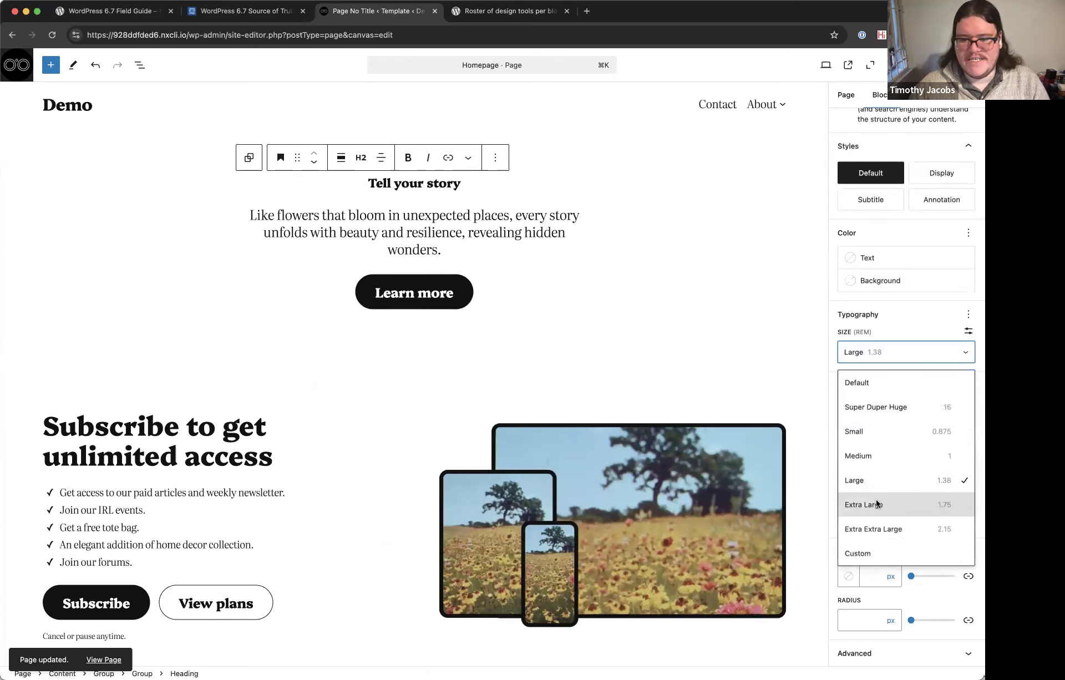
left_click(885, 506)
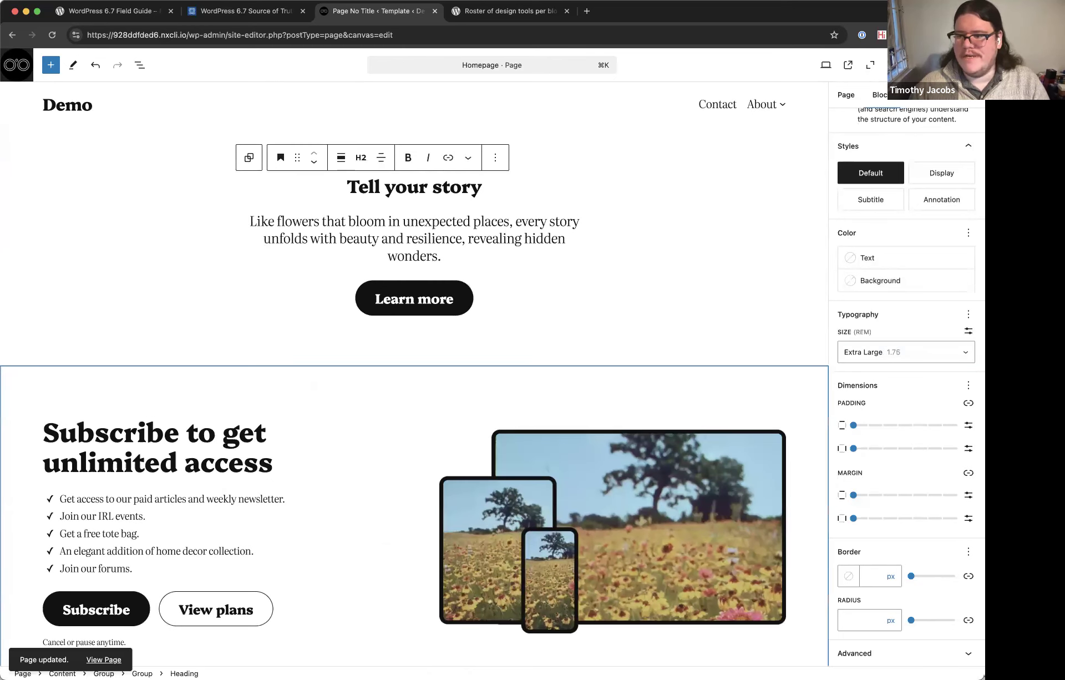
key("super+Tab")
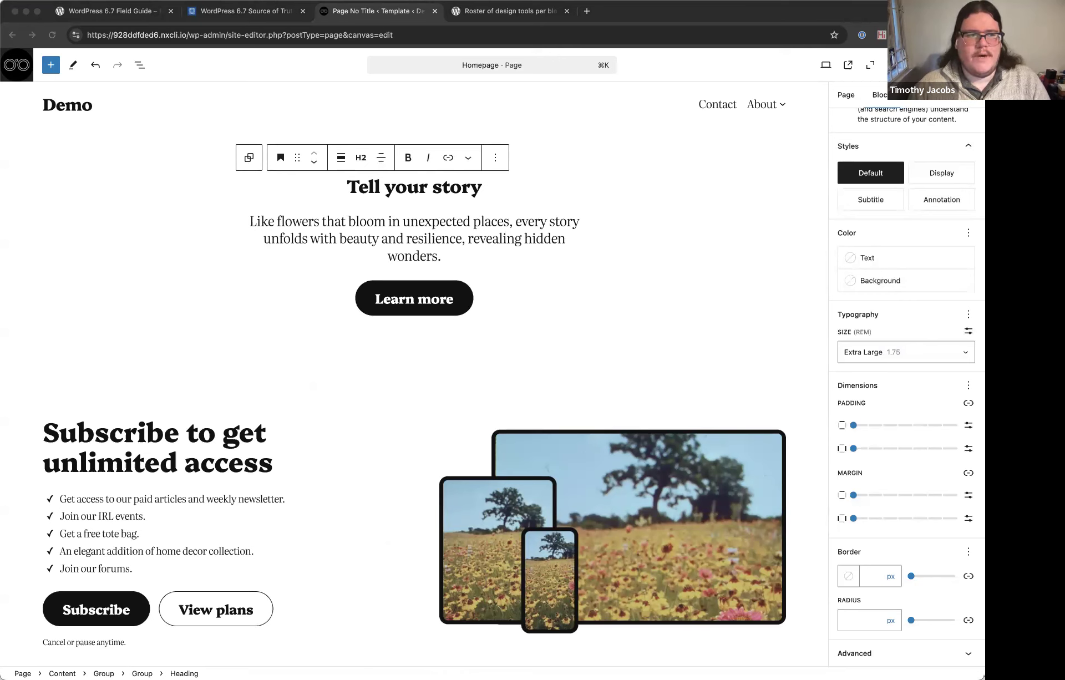
Leave the site editor for the dashboard and open the Posts list.
left_click(14, 67)
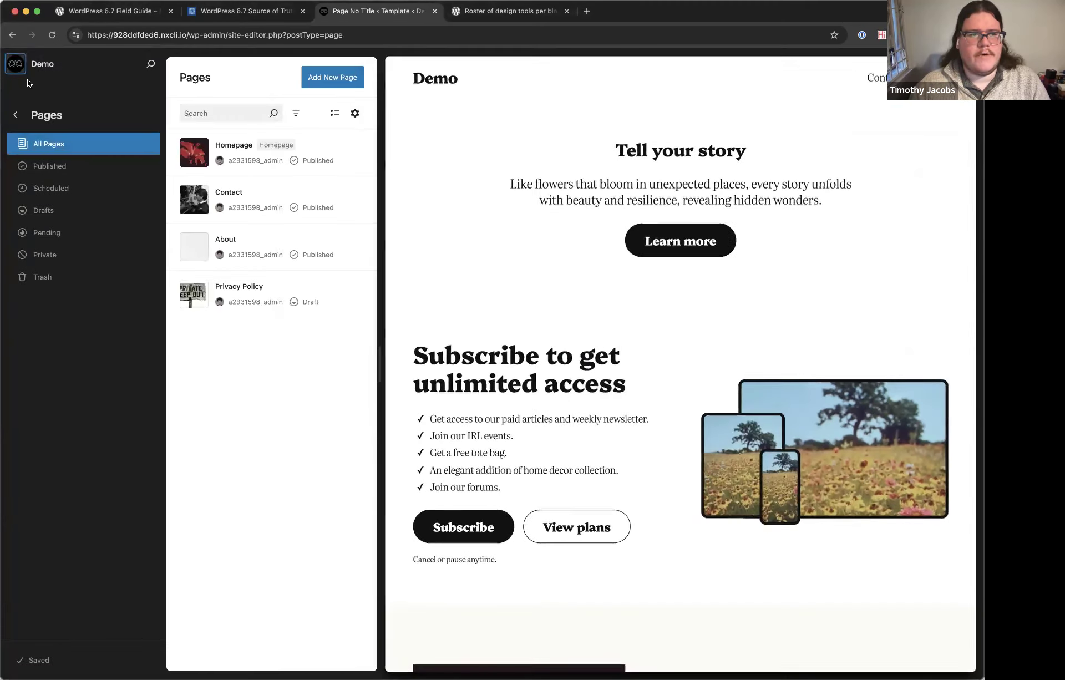
left_click(16, 70)
left_click(28, 165)
Switch to the Roster of design tools per block article and read its introduction and list of covered features.
left_click(499, 14)
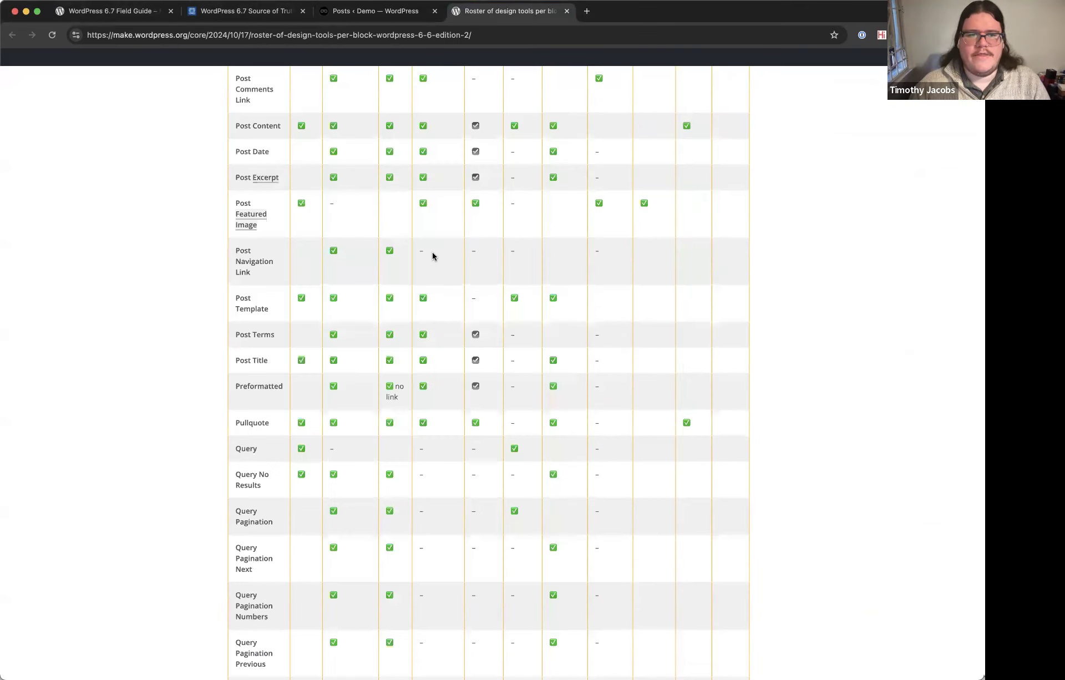
scroll(432, 256, "up", 5)
scroll(433, 255, "up", 20)
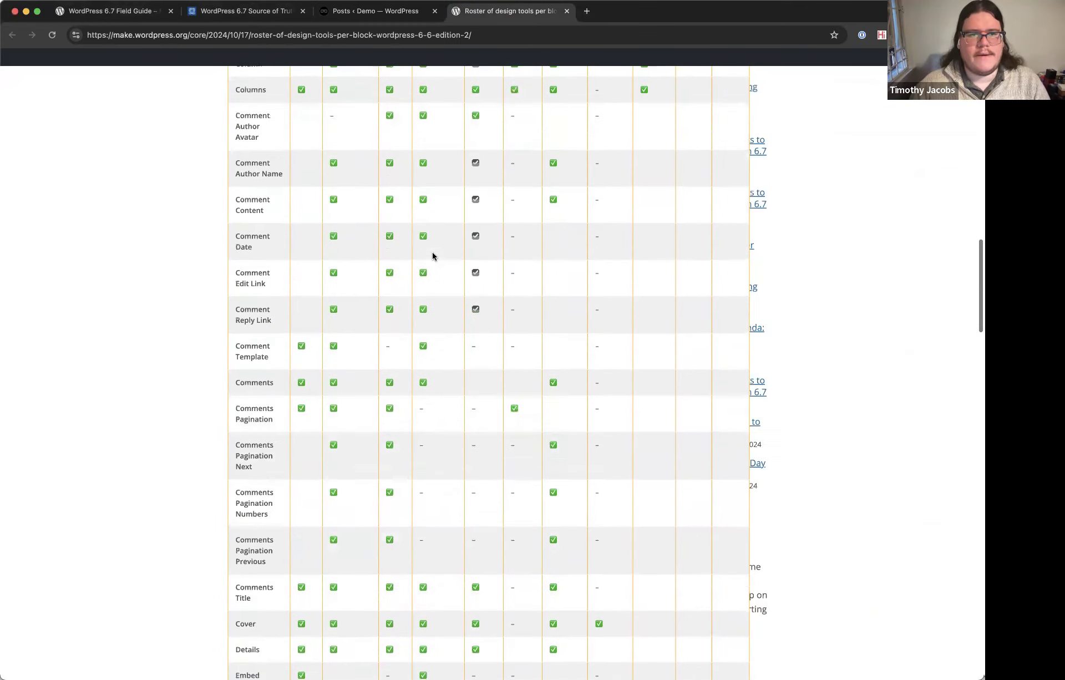
scroll(433, 256, "up", 20)
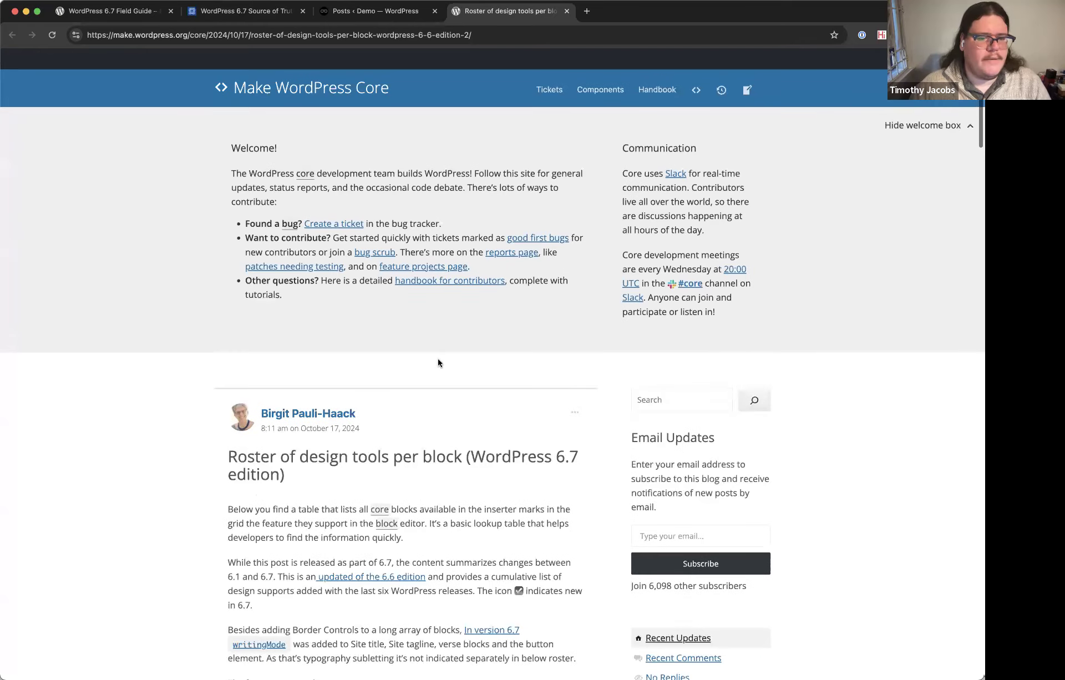
scroll(438, 363, "down", 6)
scroll(436, 371, "up", 3)
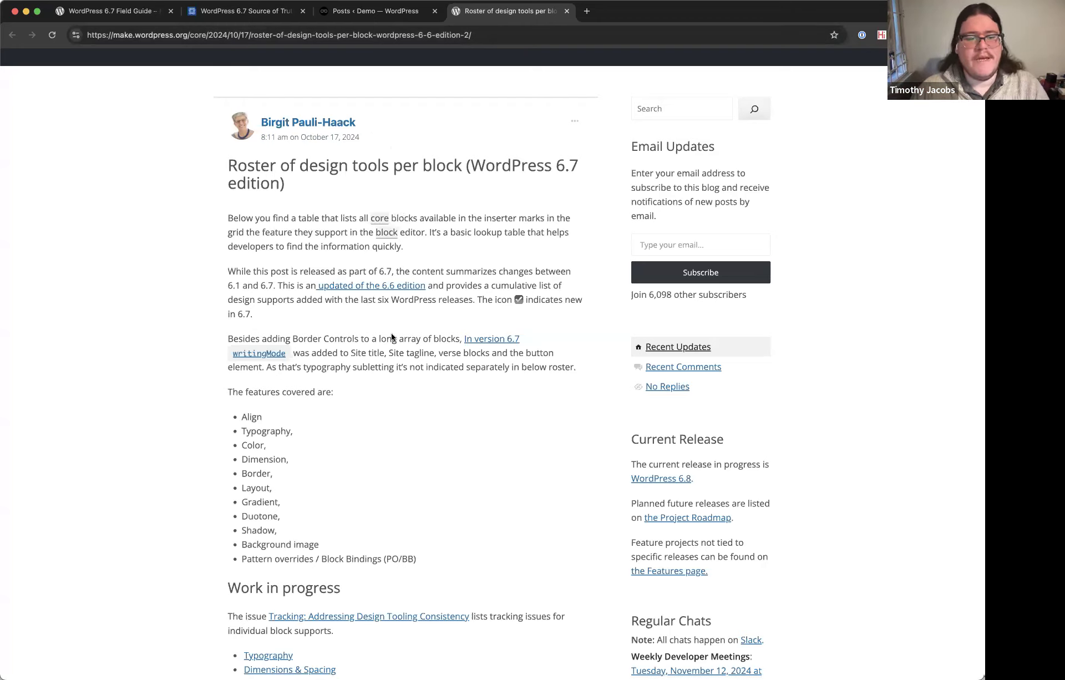
Examine the roster table for the design tools each block supports, including those marked as new in 6.7.
scroll(392, 337, "down", 15)
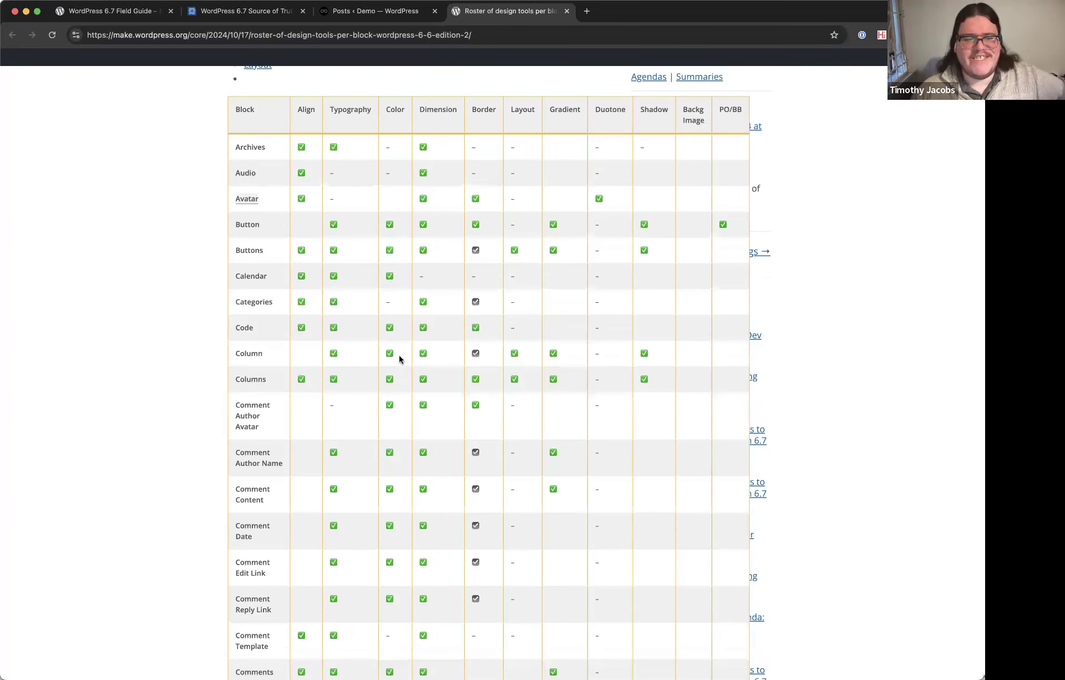
scroll(349, 320, "down", 15)
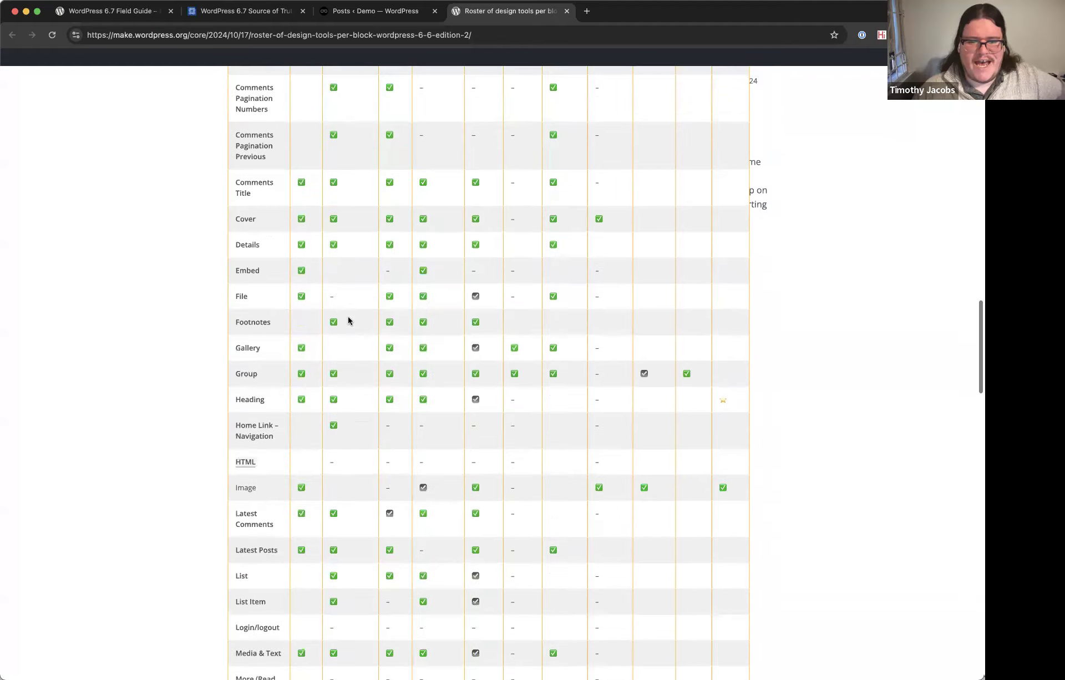
scroll(348, 320, "down", 15)
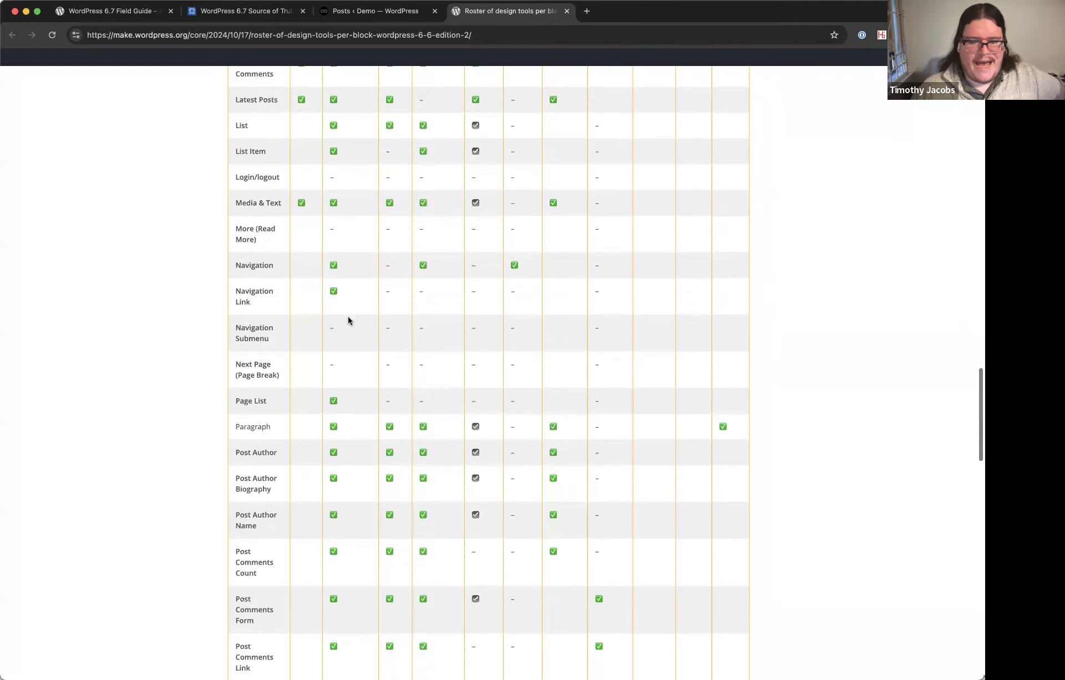
scroll(349, 320, "down", 15)
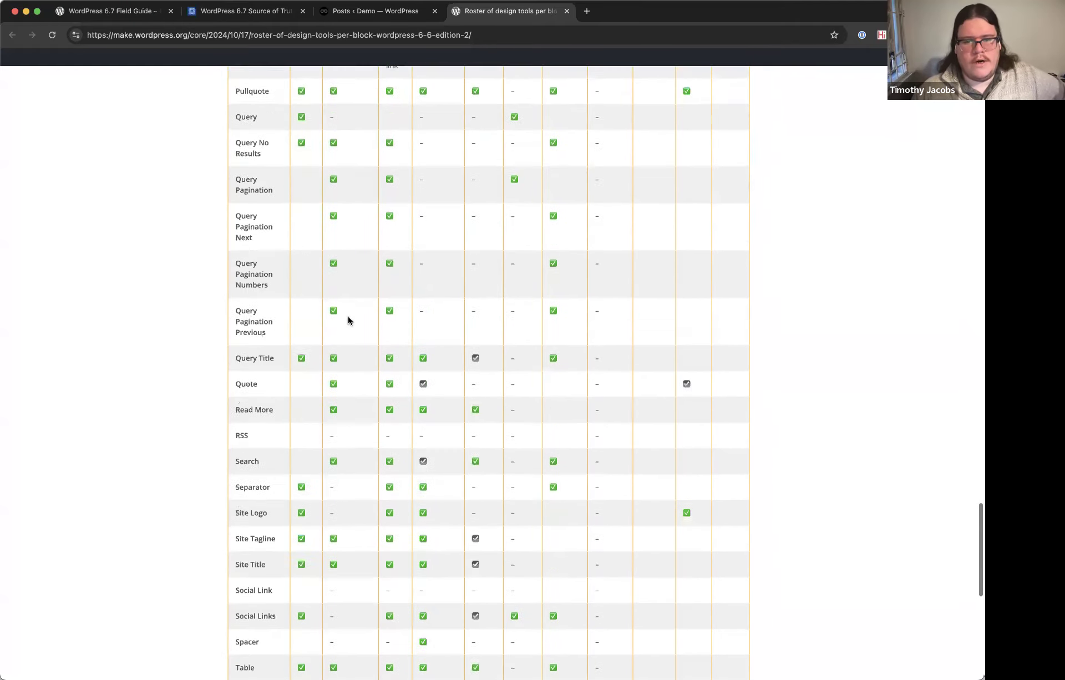
scroll(348, 320, "up", 20)
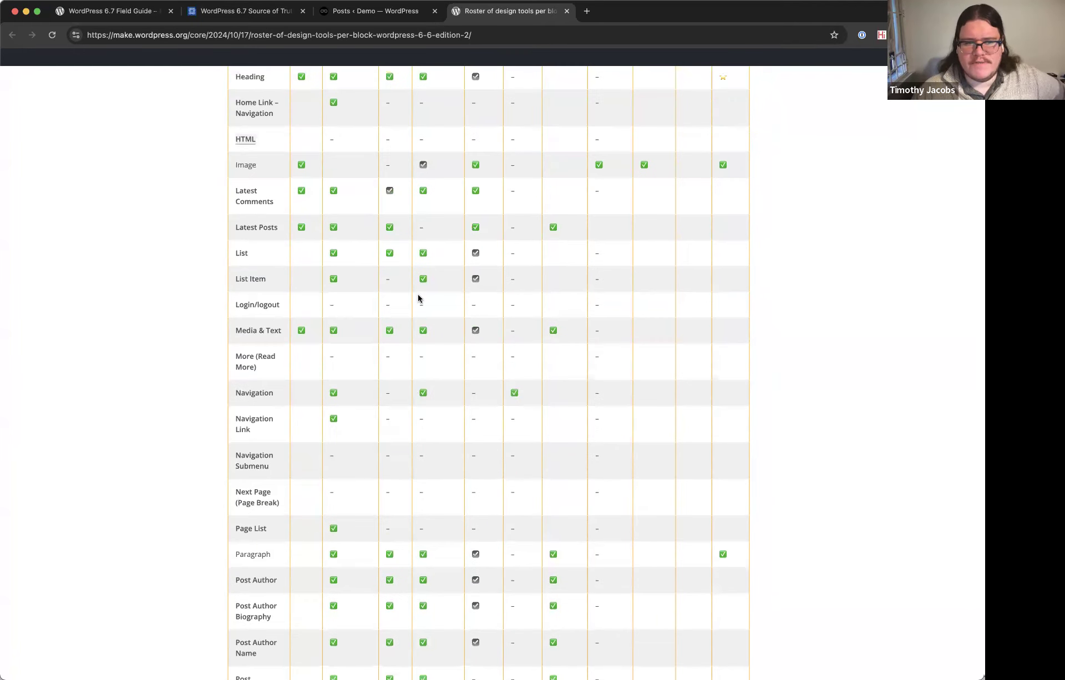
scroll(419, 298, "up", 2)
scroll(406, 362, "up", 9)
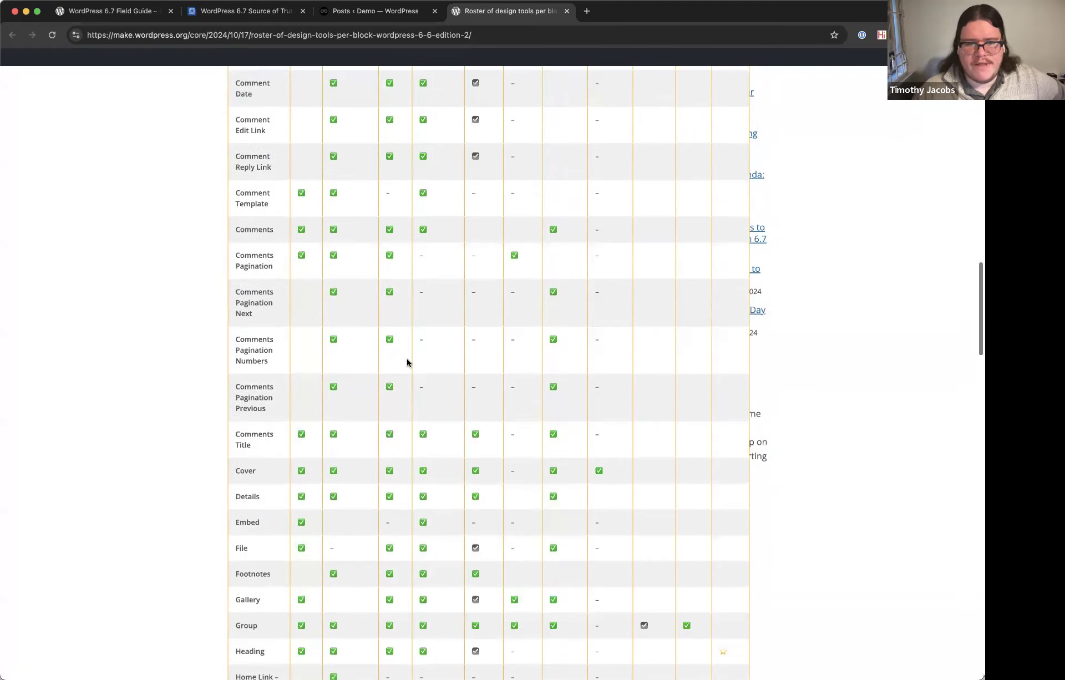
Review the roster table's design tool column headings and compare the support marks for blocks from Archives down to Query.
scroll(407, 363, "up", 5)
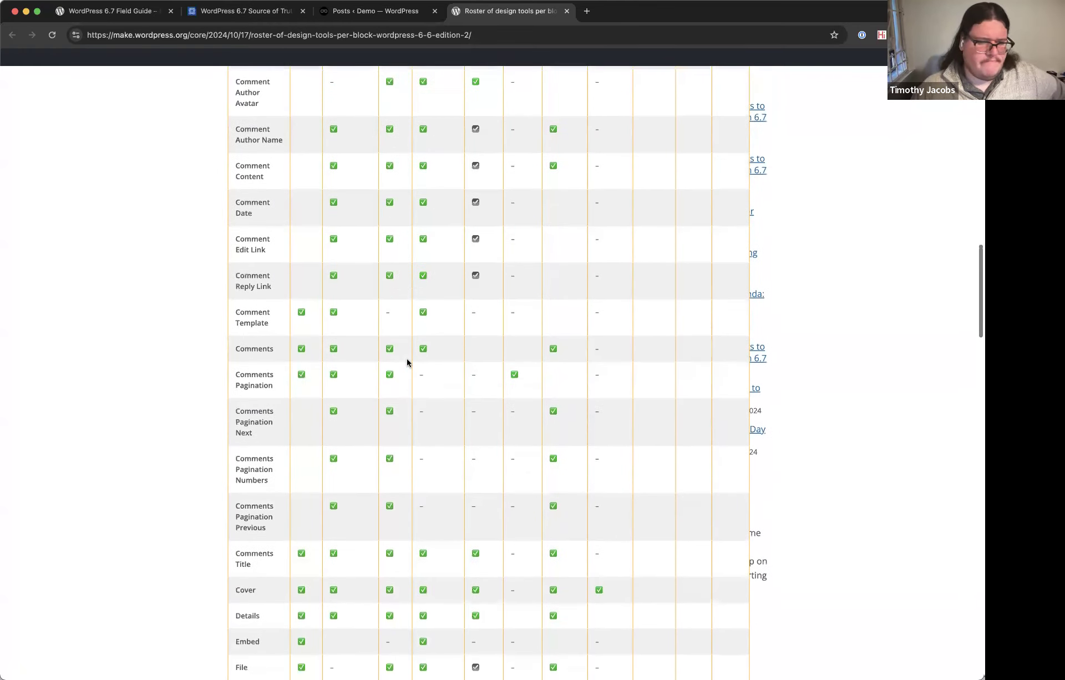
scroll(407, 363, "up", 7)
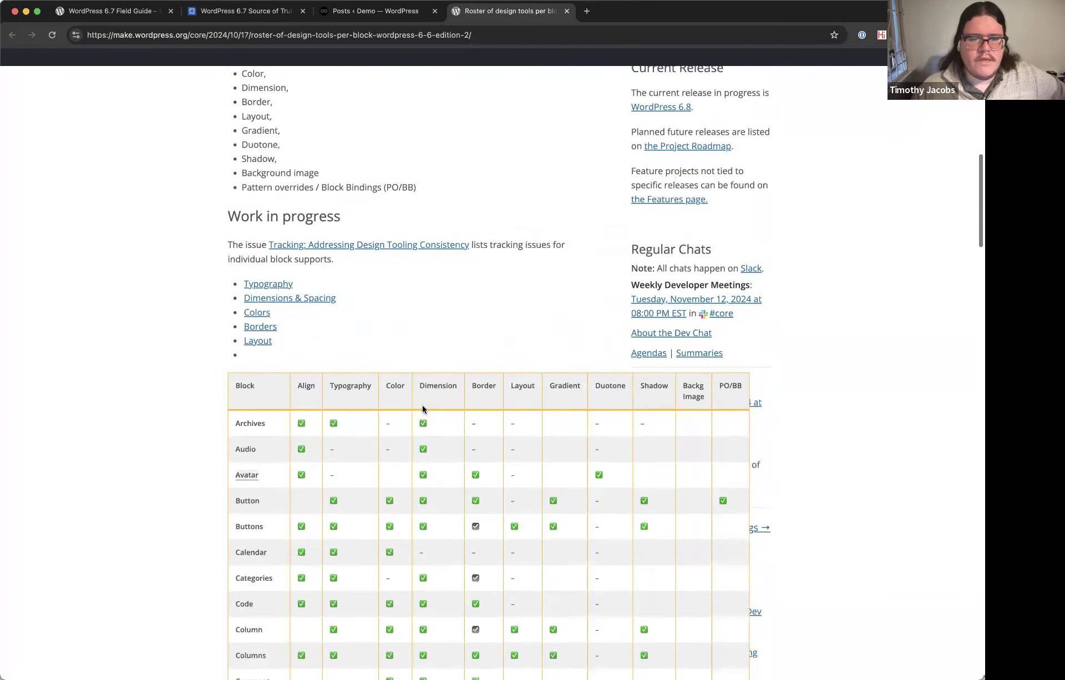
scroll(438, 383, "down", 7)
scroll(439, 384, "up", 7)
scroll(439, 384, "down", 3)
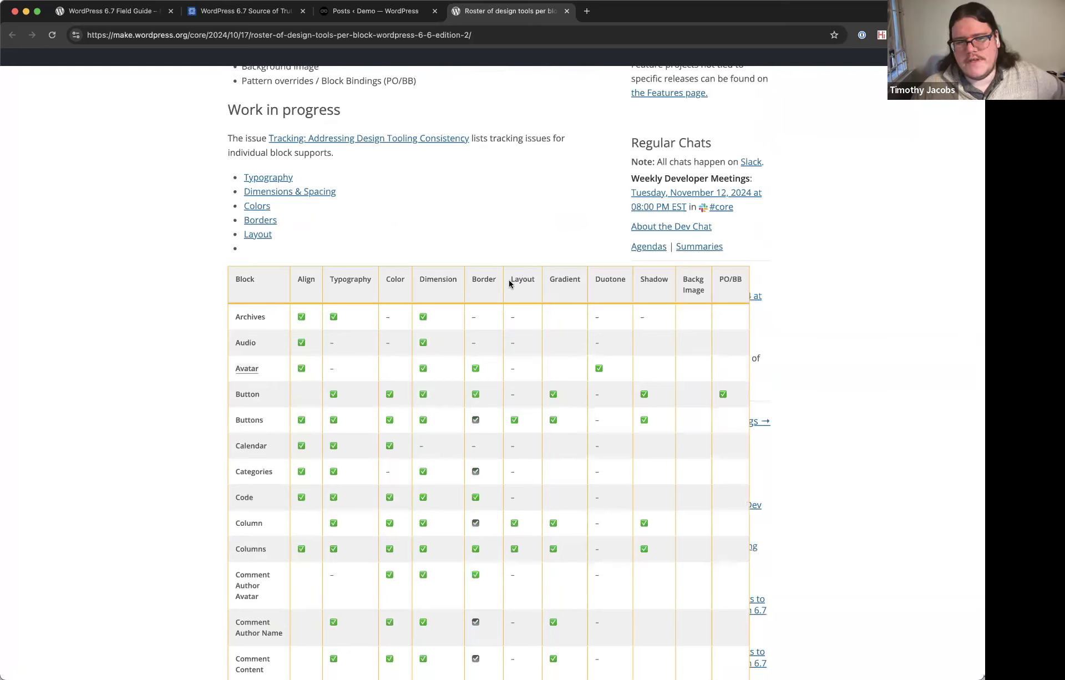
scroll(304, 317, "down", 20)
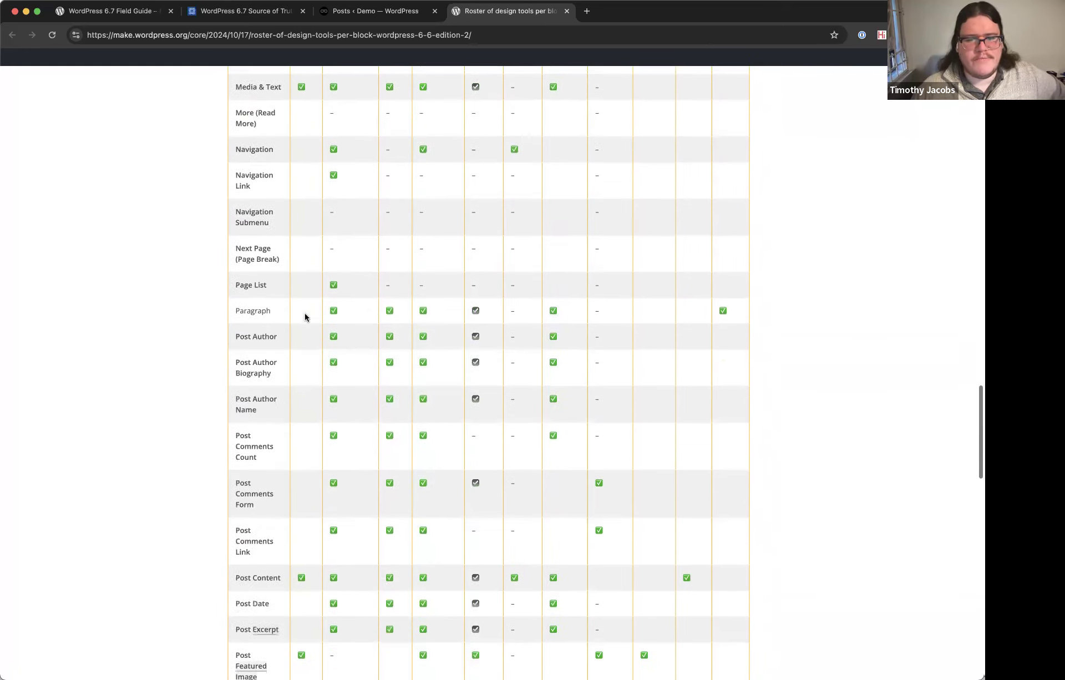
scroll(297, 357, "down", 1)
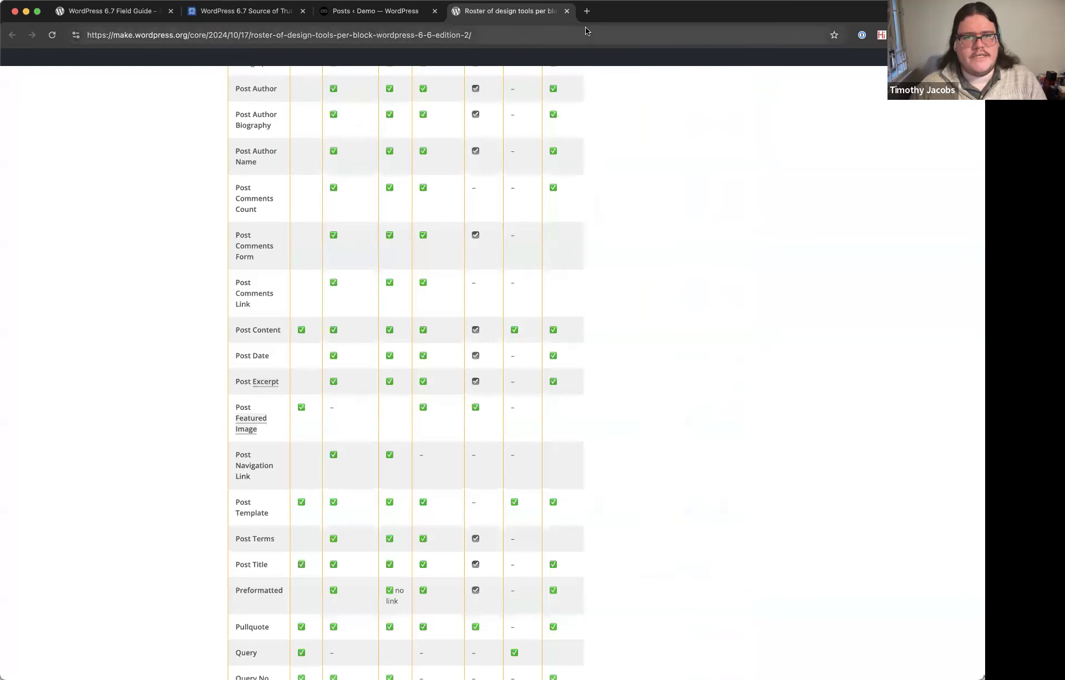
Close the roster article and open the About page for editing from the Pages list.
left_click(566, 11)
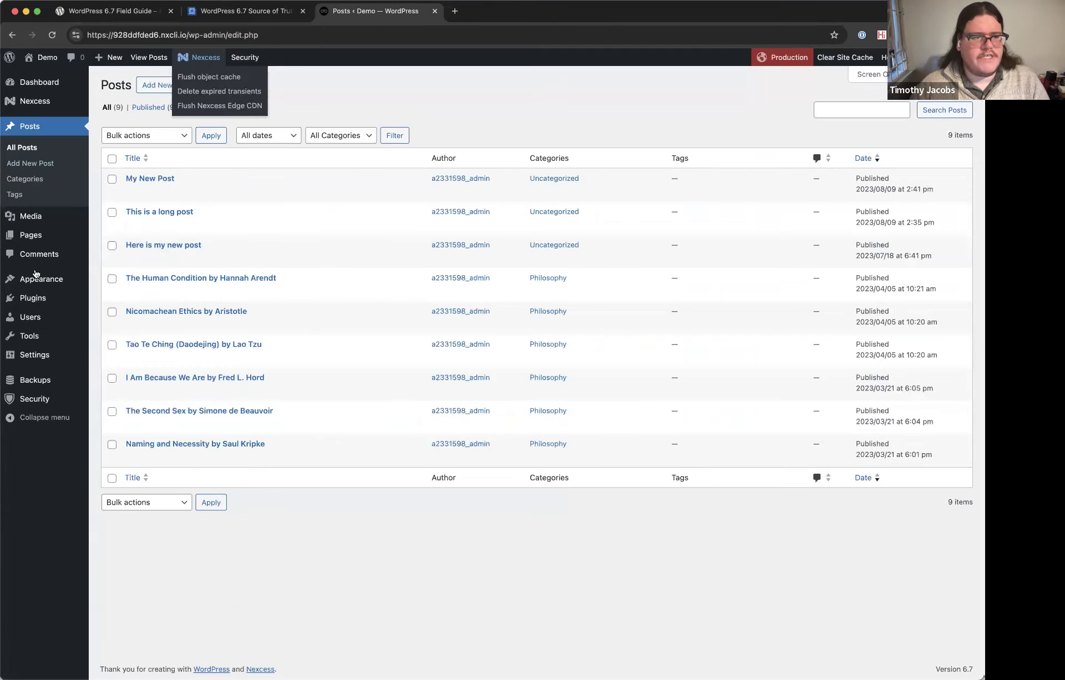
left_click(40, 236)
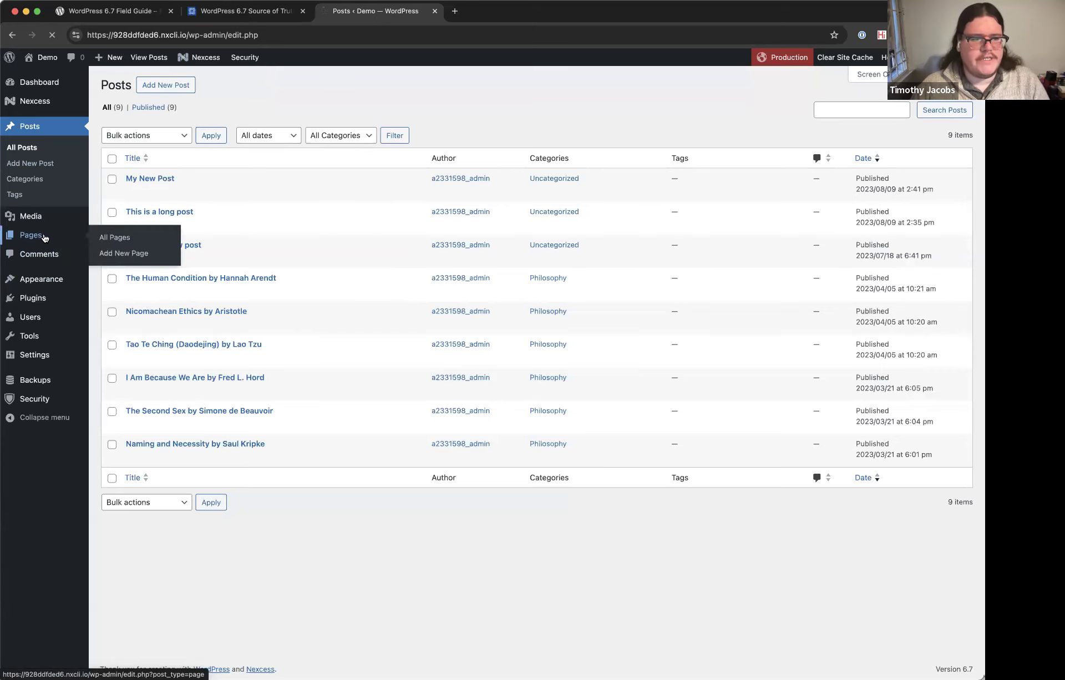
left_click(138, 211)
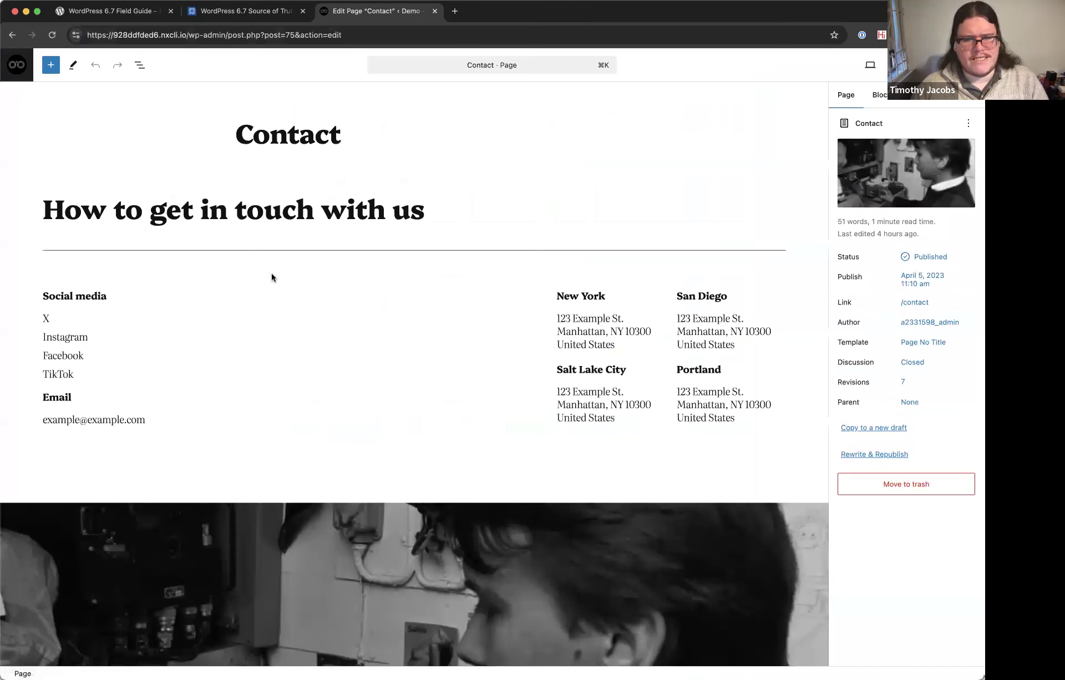
left_click(12, 36)
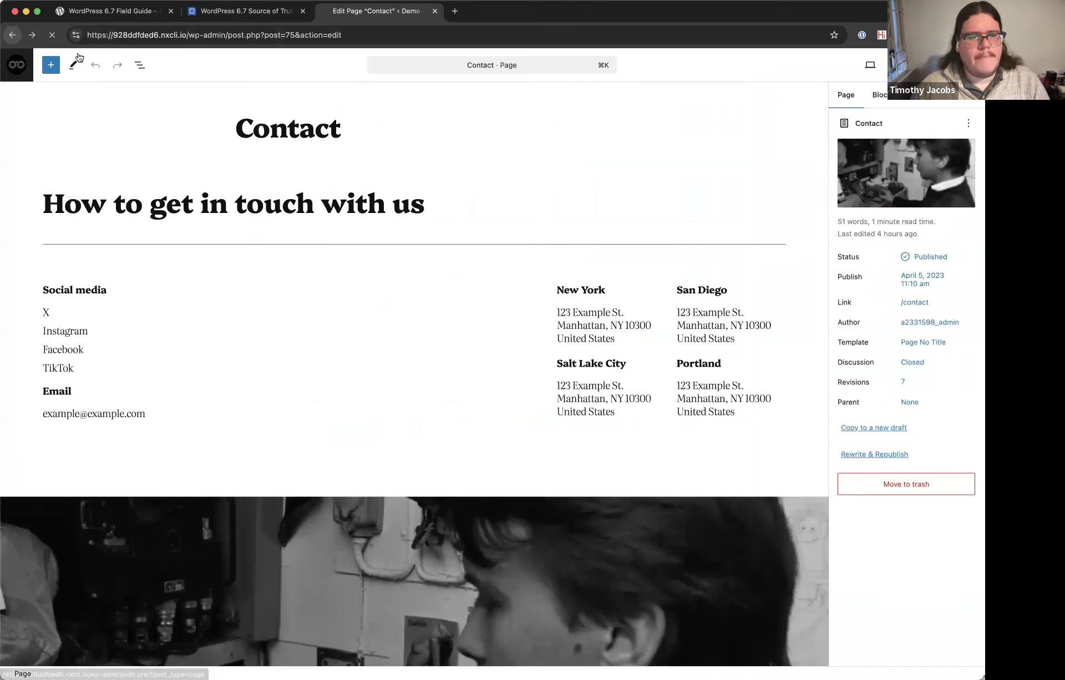
left_click(138, 179)
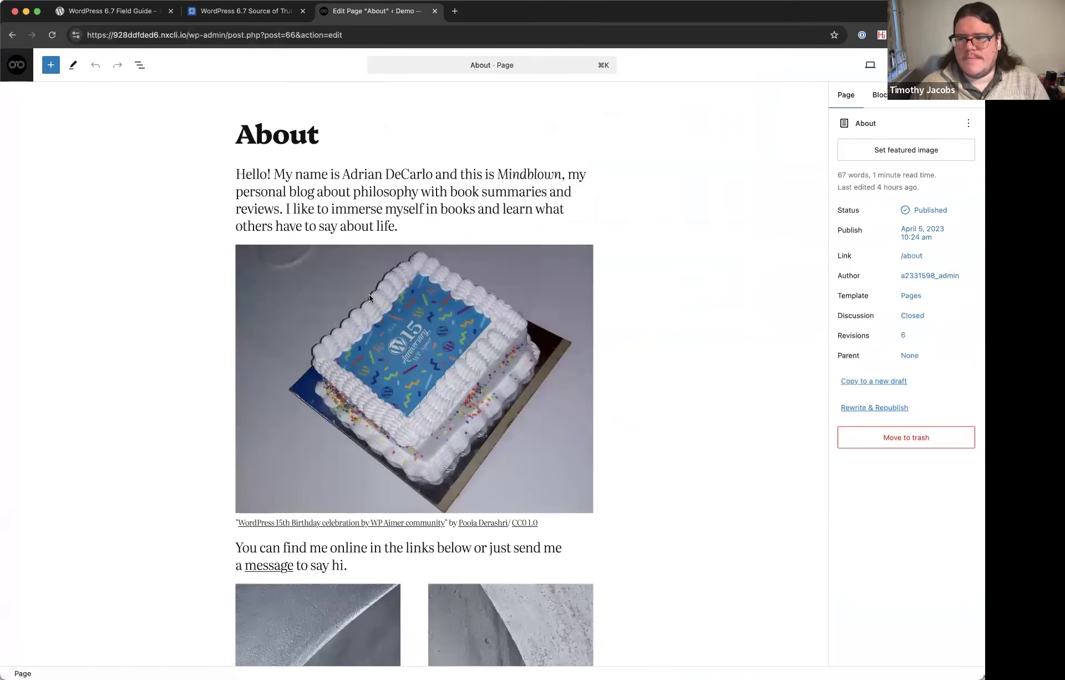
Insert a Verse block below the two images containing the four lyric lines from "Hello, Dolly" to "You're lookin' swell, Dolly".
scroll(369, 298, "down", 6)
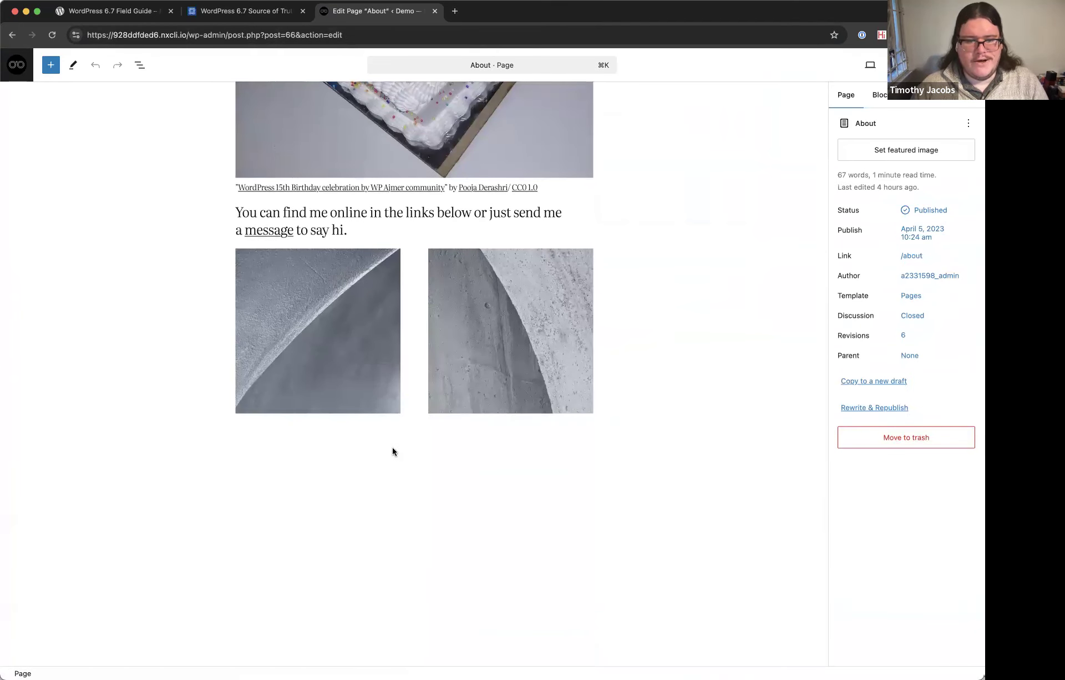
left_click(392, 449)
type("/vers")
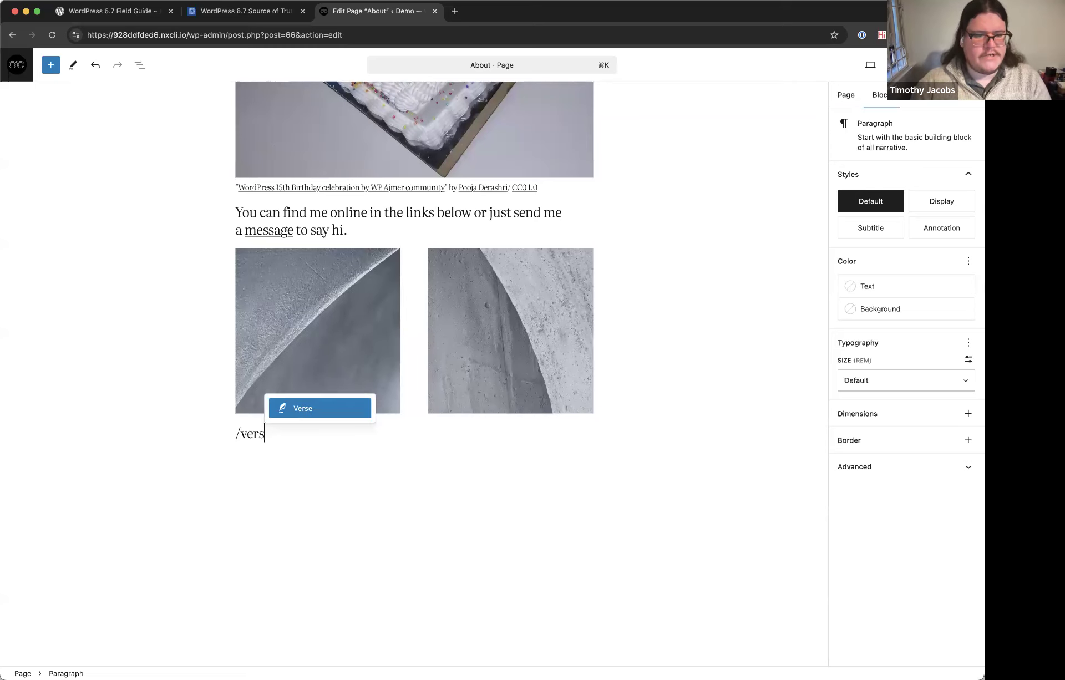
key("Return")
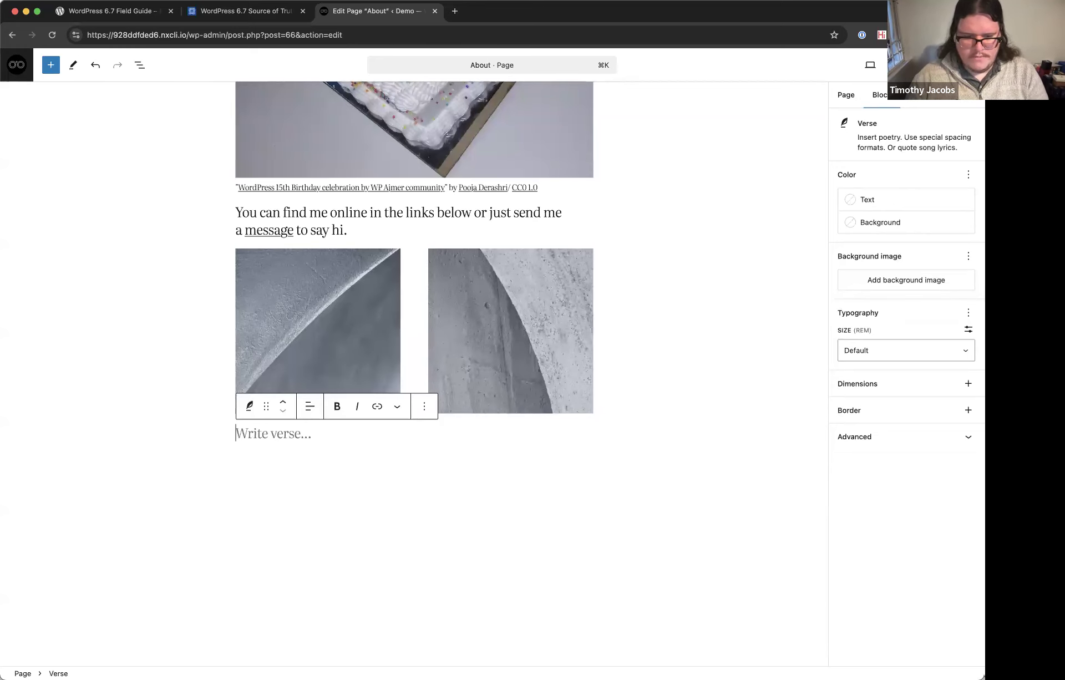
type("Hello, Dolly This is Louis, Dolly It's so nice to have you back where you belong You're lookin' swell, Dolly")
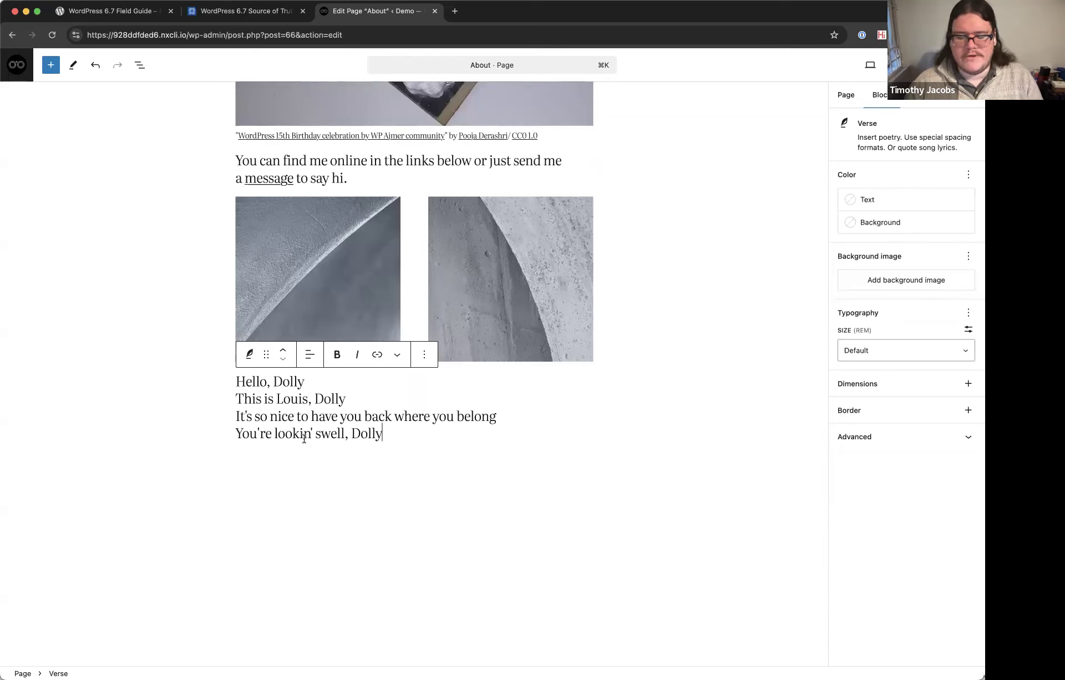
Give the Verse block the paisley background image from the media library and check its background reset options.
left_click(883, 284)
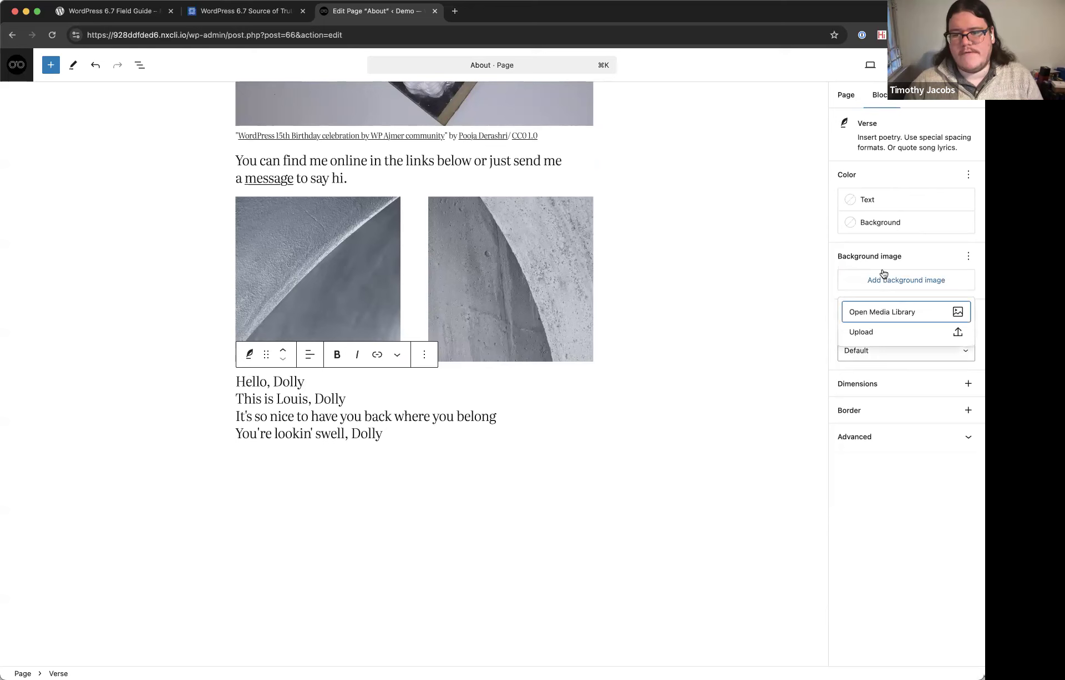
left_click(875, 314)
left_click(87, 199)
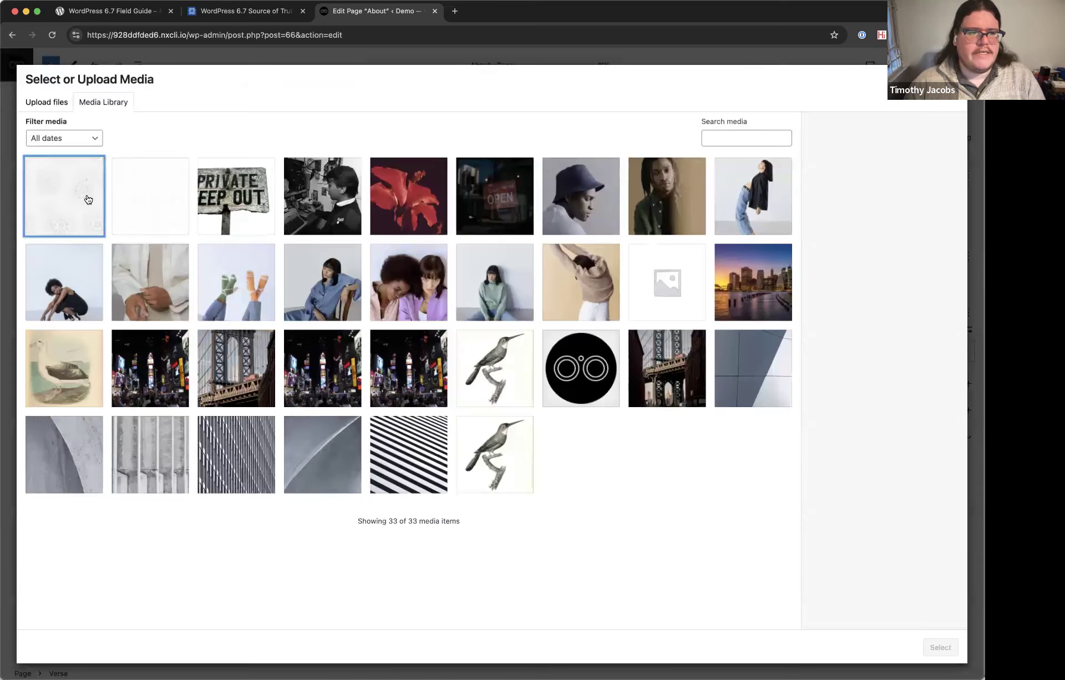
left_click(941, 648)
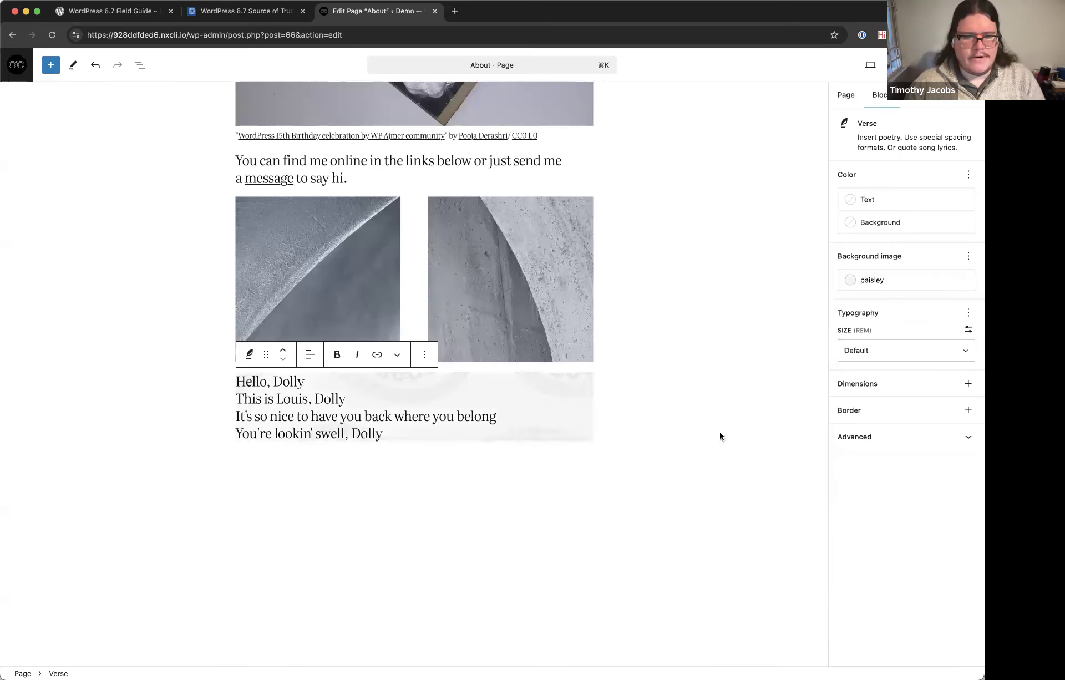
left_click(968, 257)
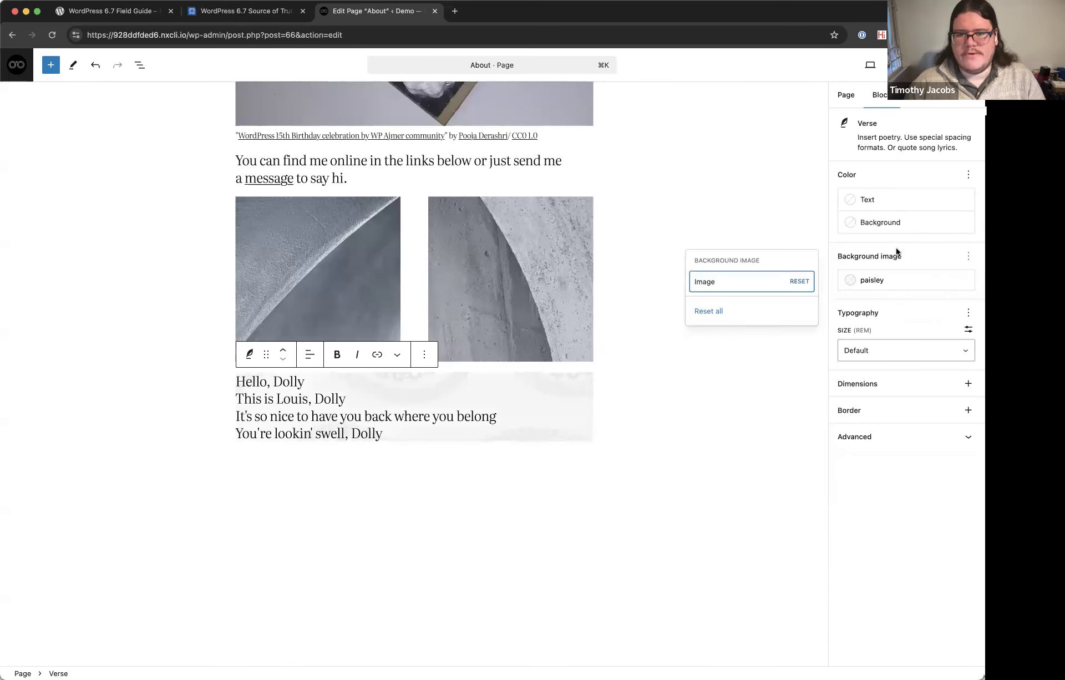
left_click(897, 521)
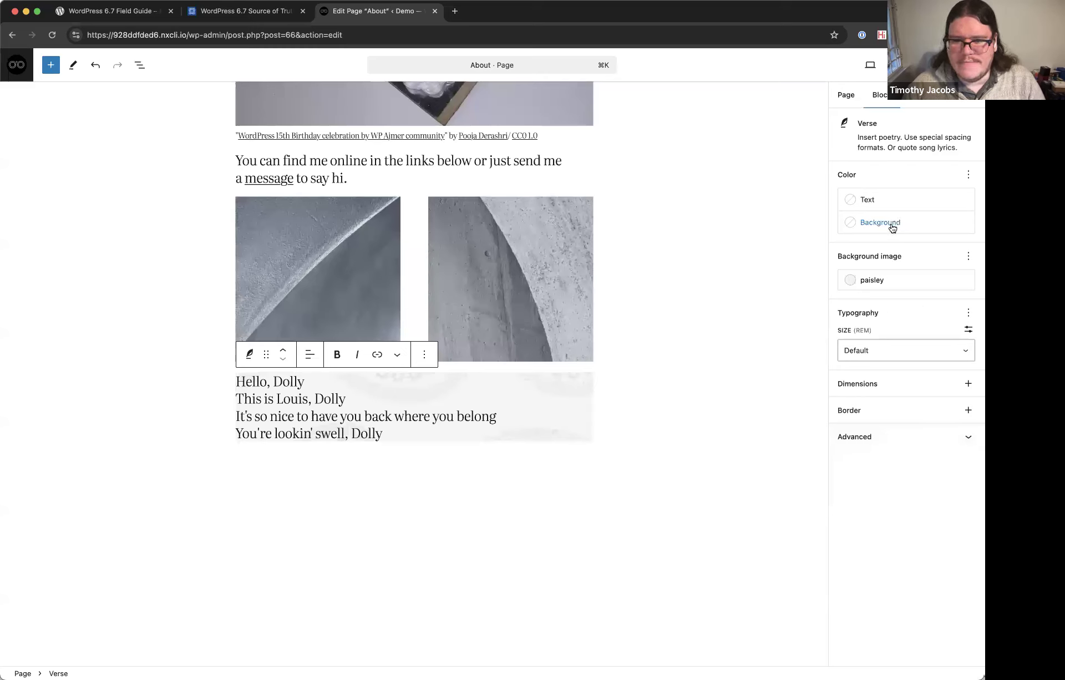
Set the Verse block's paisley background image size to Tile.
left_click(878, 286)
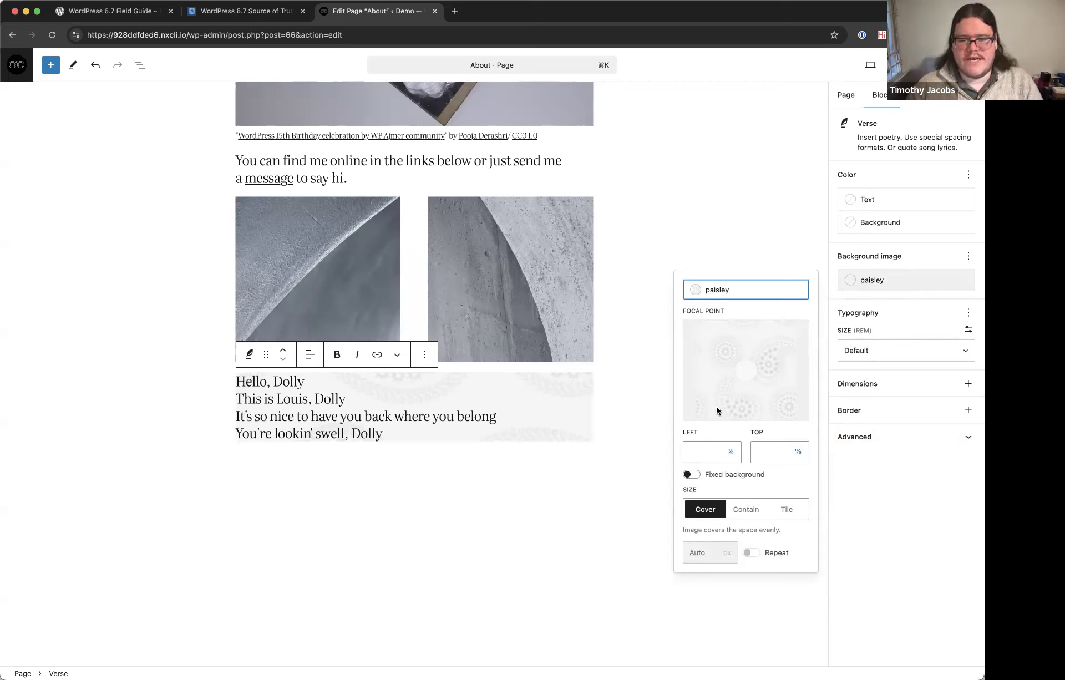
left_click(796, 512)
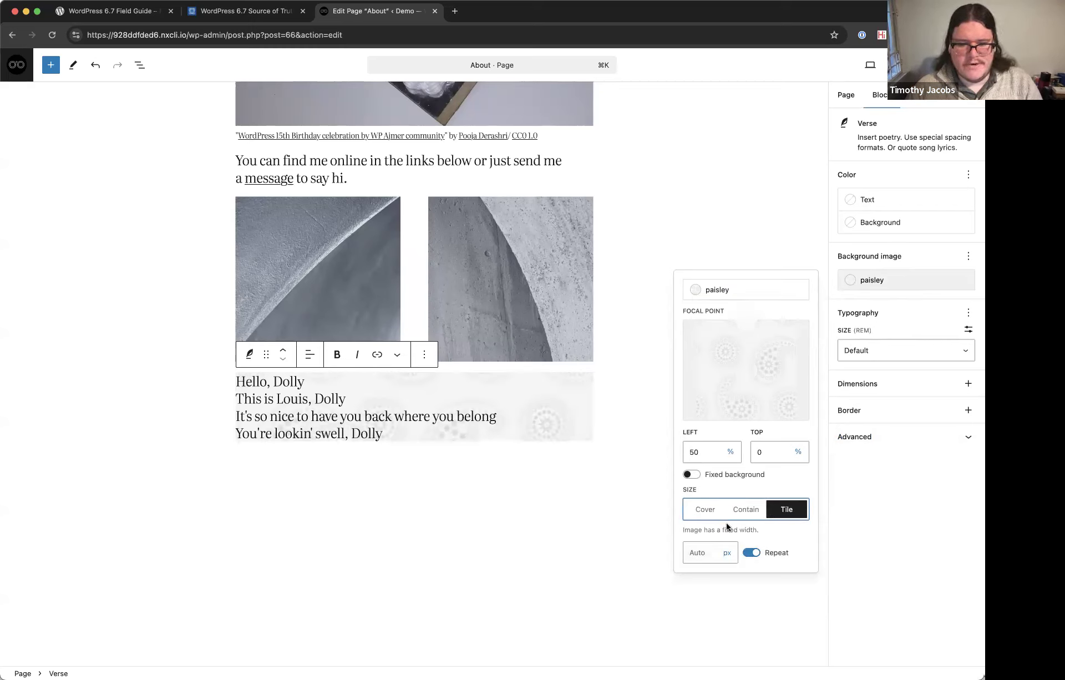
left_click(642, 514)
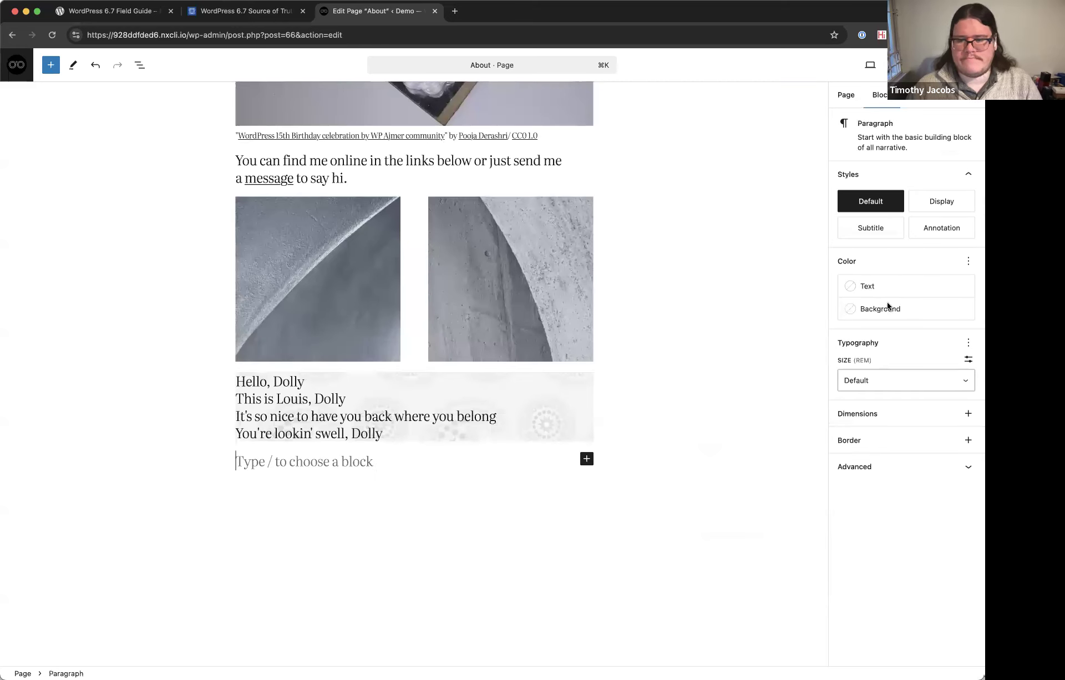
key("super+z")
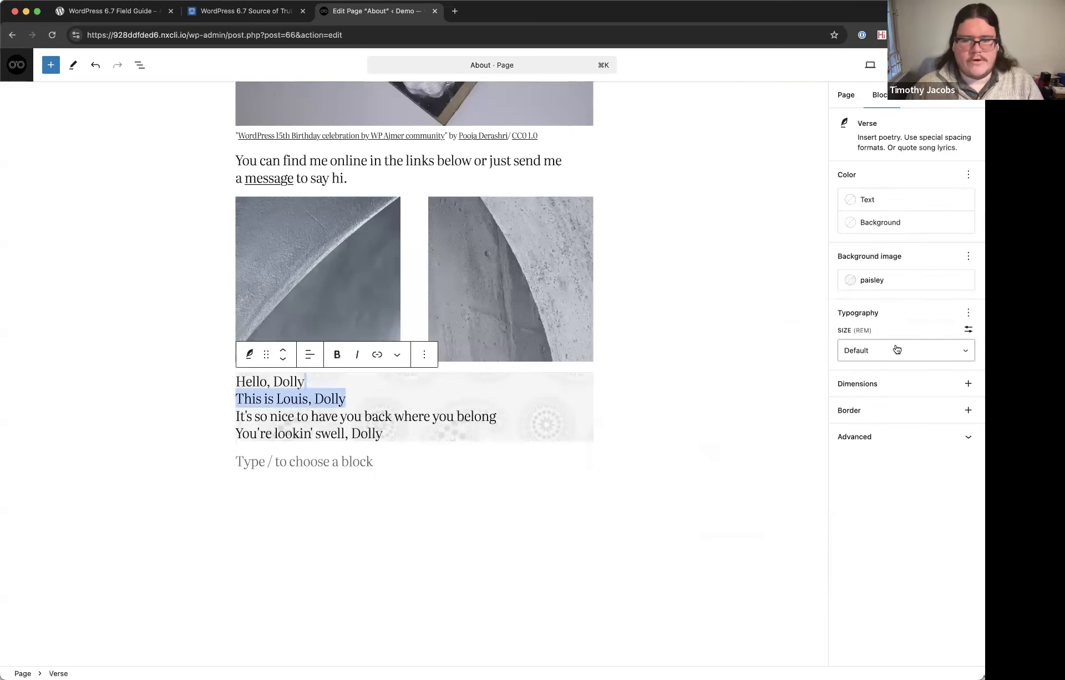
Add padding to the Verse block, one preset step vertically and two preset steps horizontally.
left_click(968, 383)
left_click(710, 411)
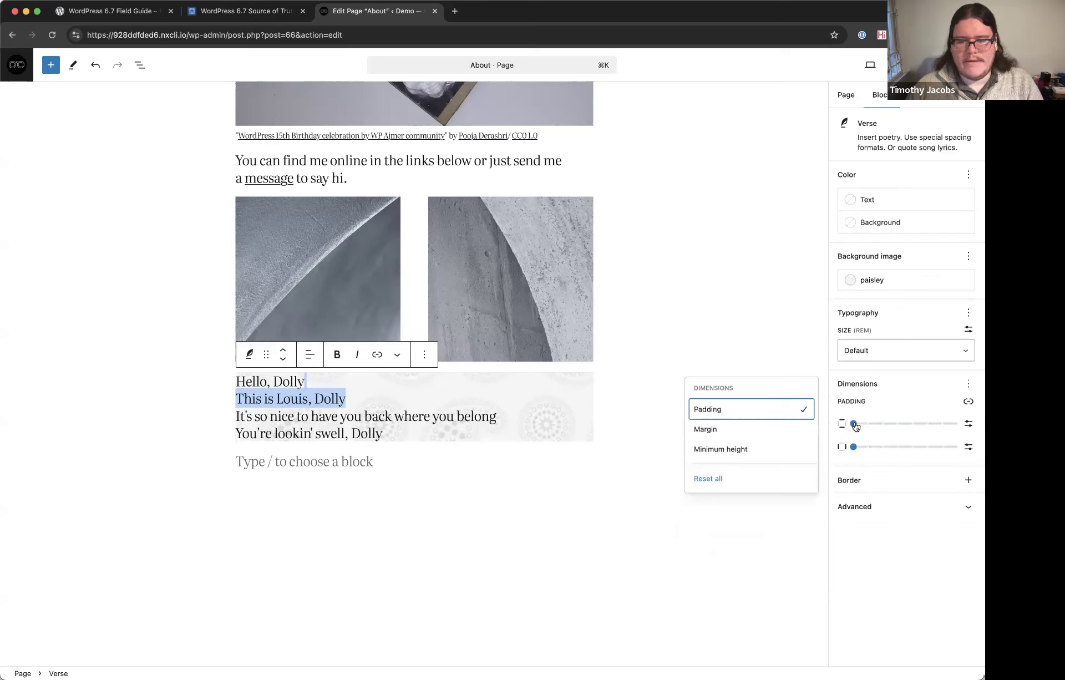
left_click(870, 425)
left_click_drag(853, 447, 876, 450)
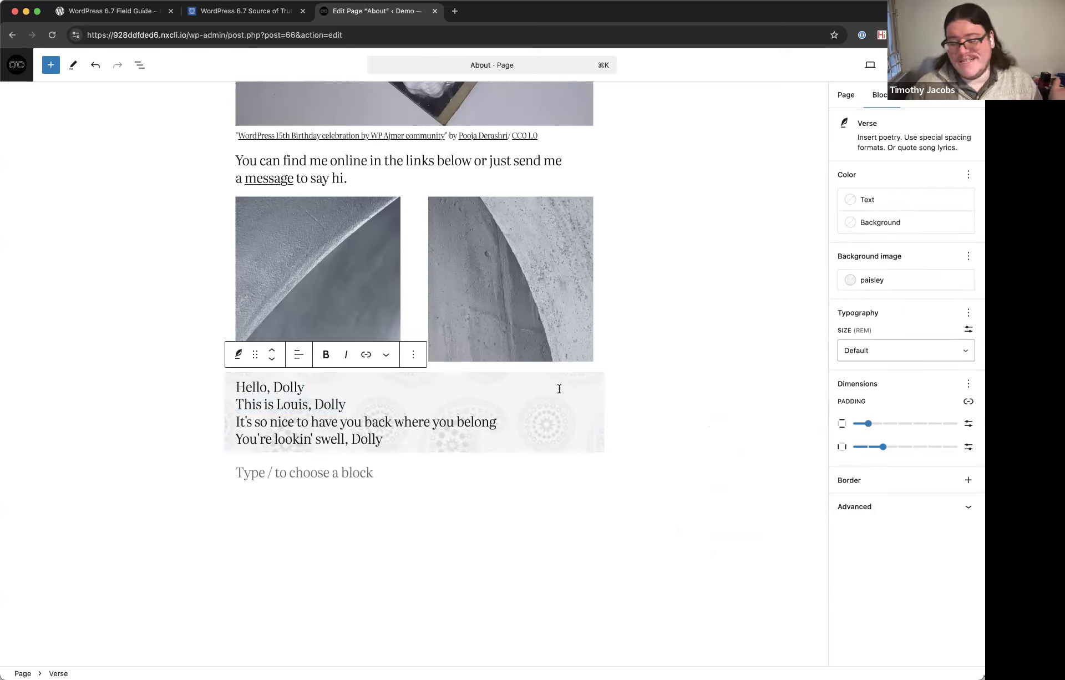
Align the Verse block's text to the right and save the About page.
left_click(298, 354)
left_click(335, 427)
left_click(679, 321)
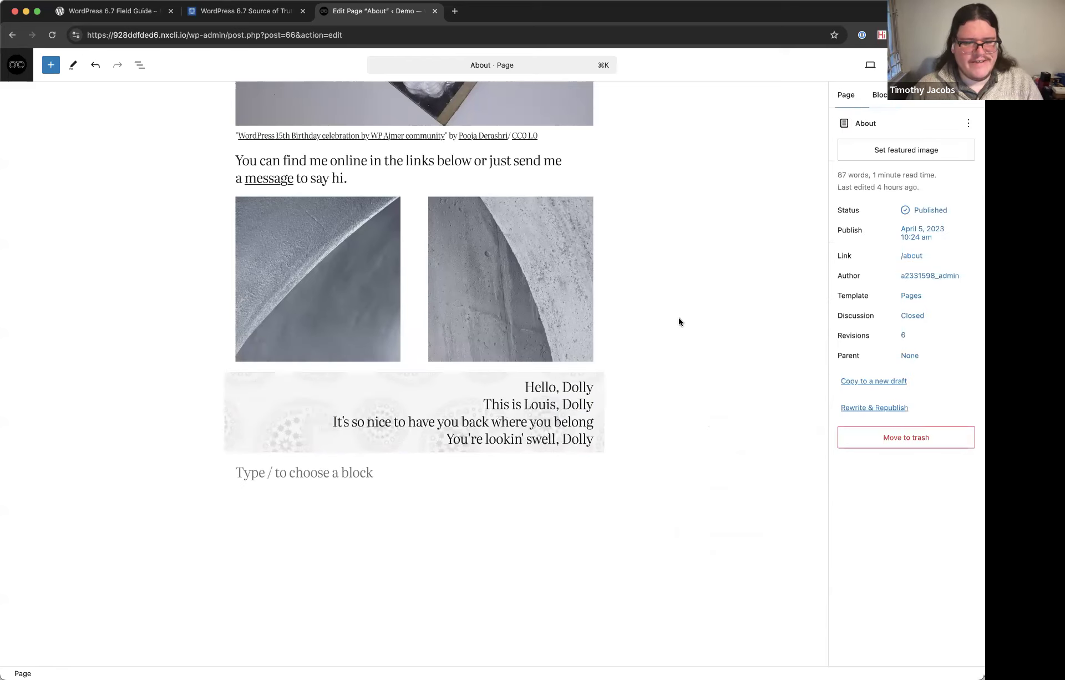
key("super+s")
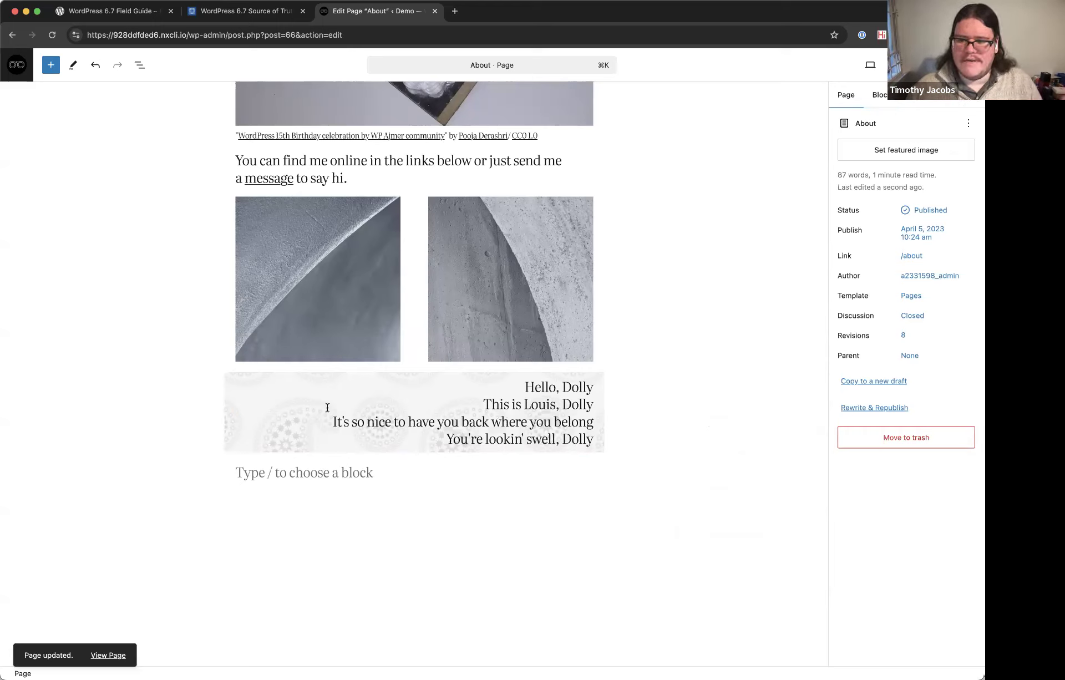
Insert a Group block with the Stack layout in the empty paragraph below the verse.
left_click(322, 471)
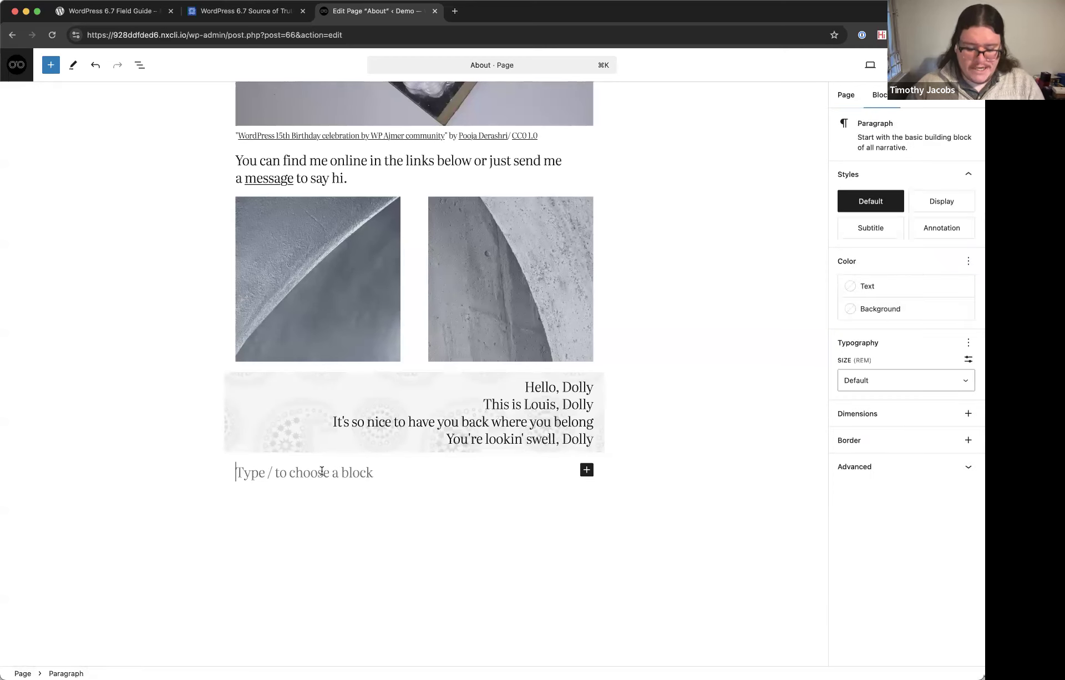
type("/grou")
key("Return")
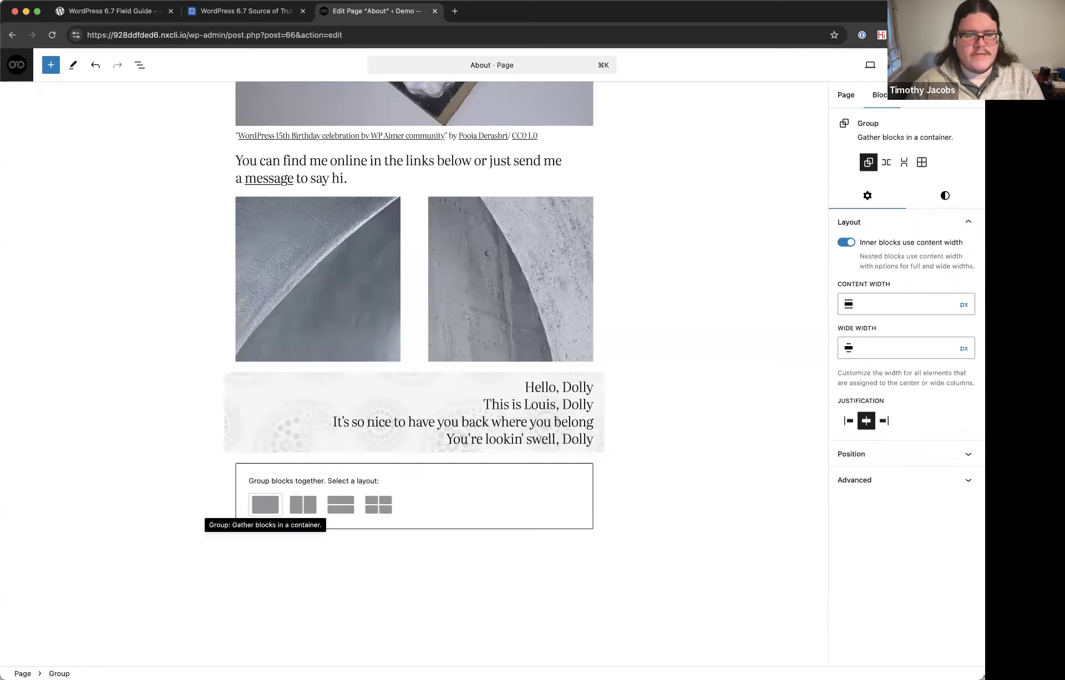
left_click(341, 502)
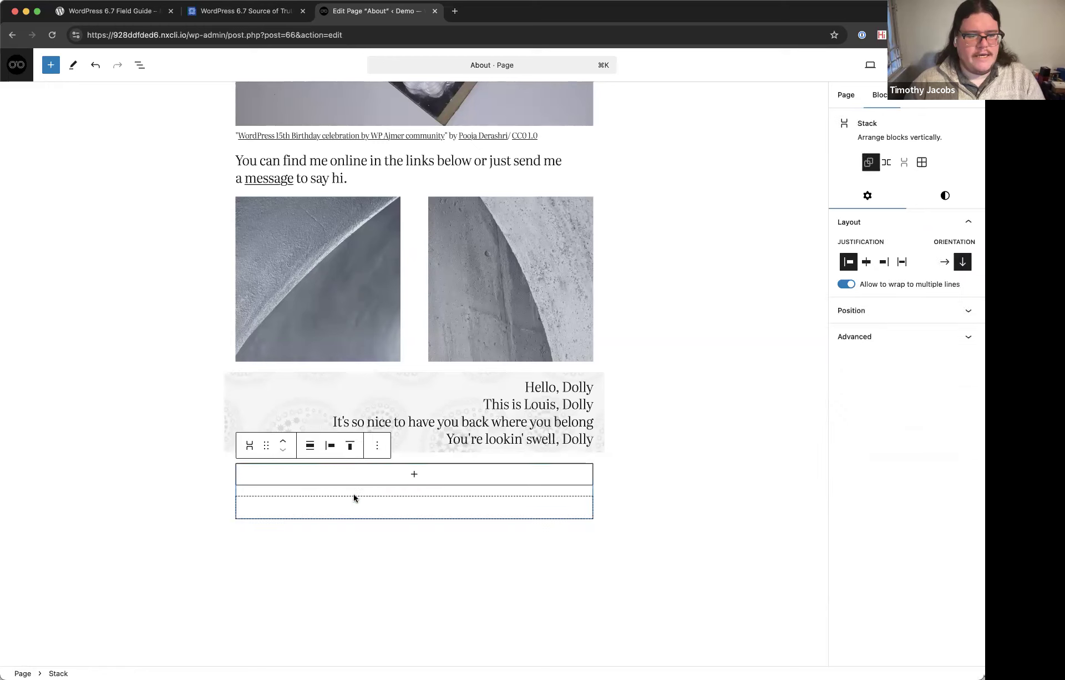
Add a paragraph with the same four "Hello, Dolly" lyric lines inside the Stack, followed by a new empty paragraph.
left_click(405, 479)
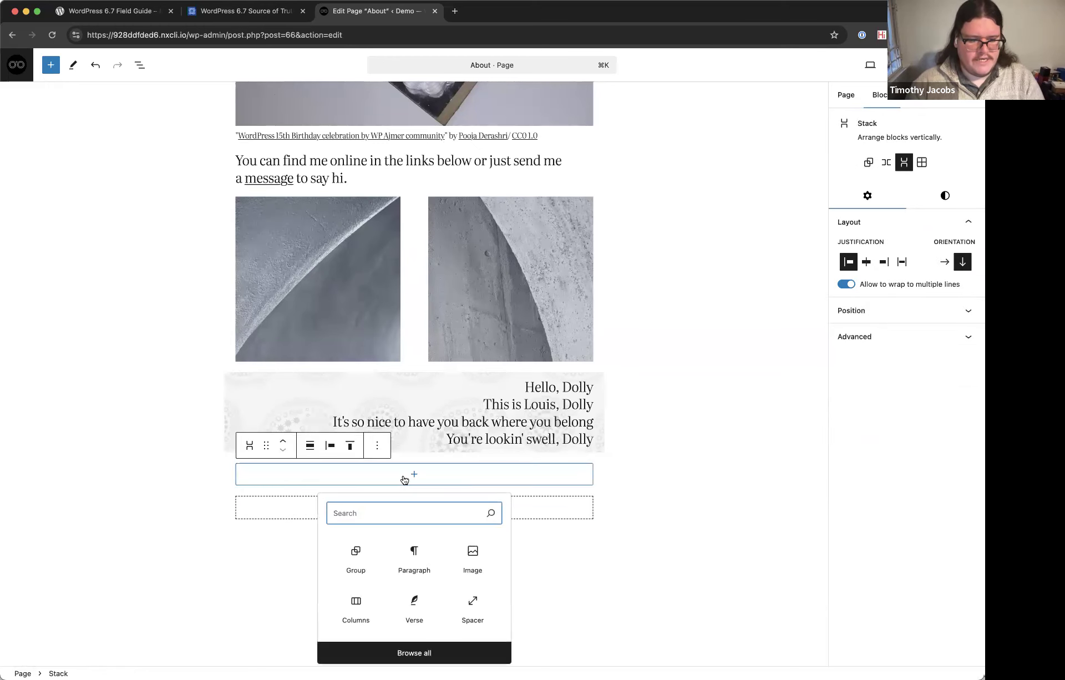
left_click(414, 555)
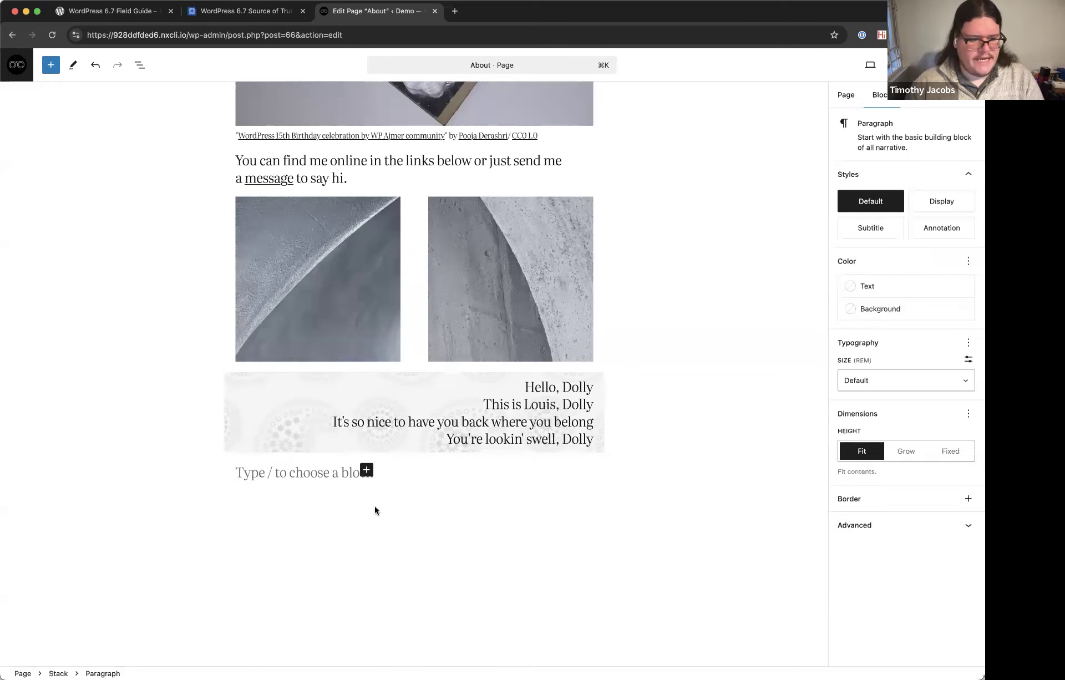
type("Hello, Dolly This is Louis, Dolly It's so nice to have you back where you belong You're lookin' swell, Dolly")
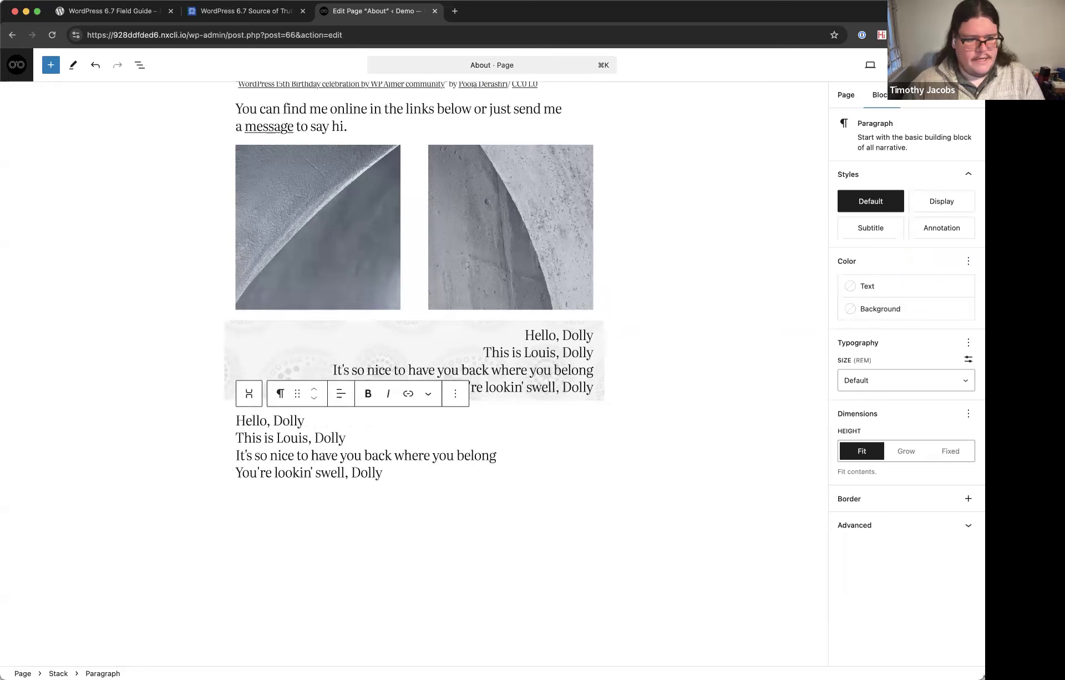
key("Return")
type("/image")
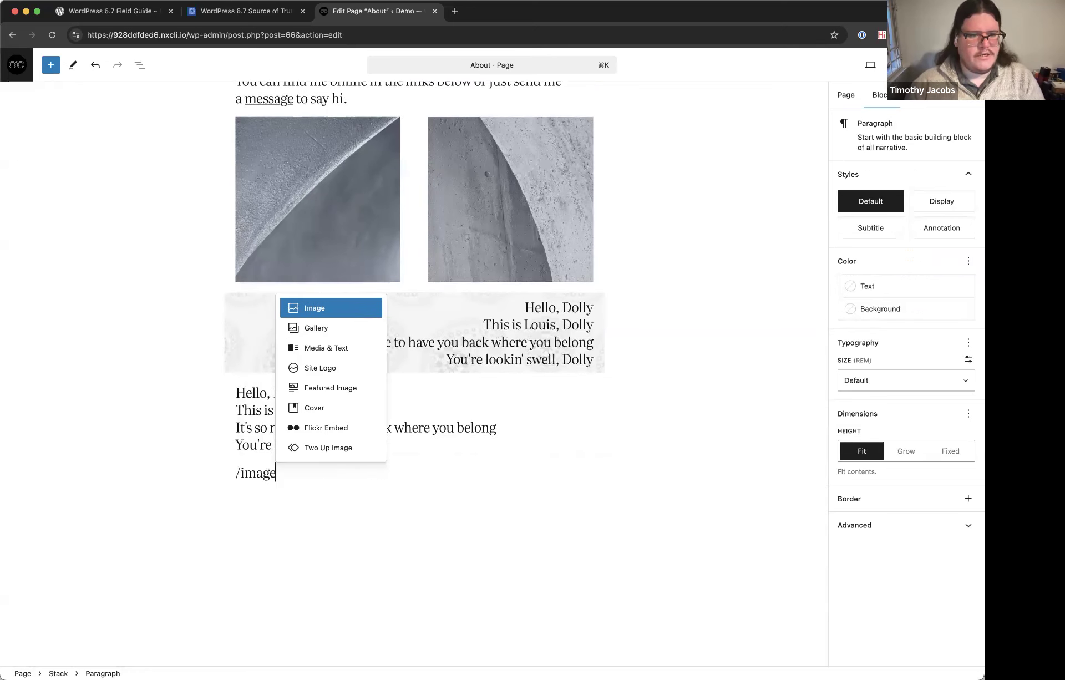
key("super+a")
key("BackSpace")
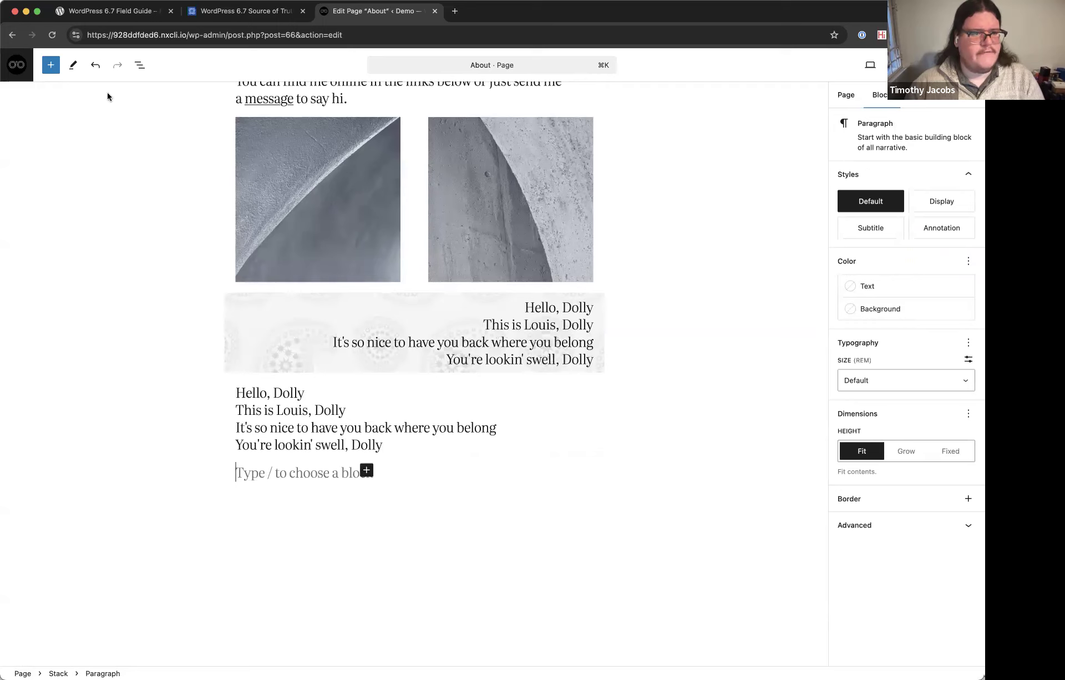
Search Openverse for "louis armstrong" and insert the black-and-white portrait with the trumpet below the Stack.
left_click(49, 67)
left_click(105, 96)
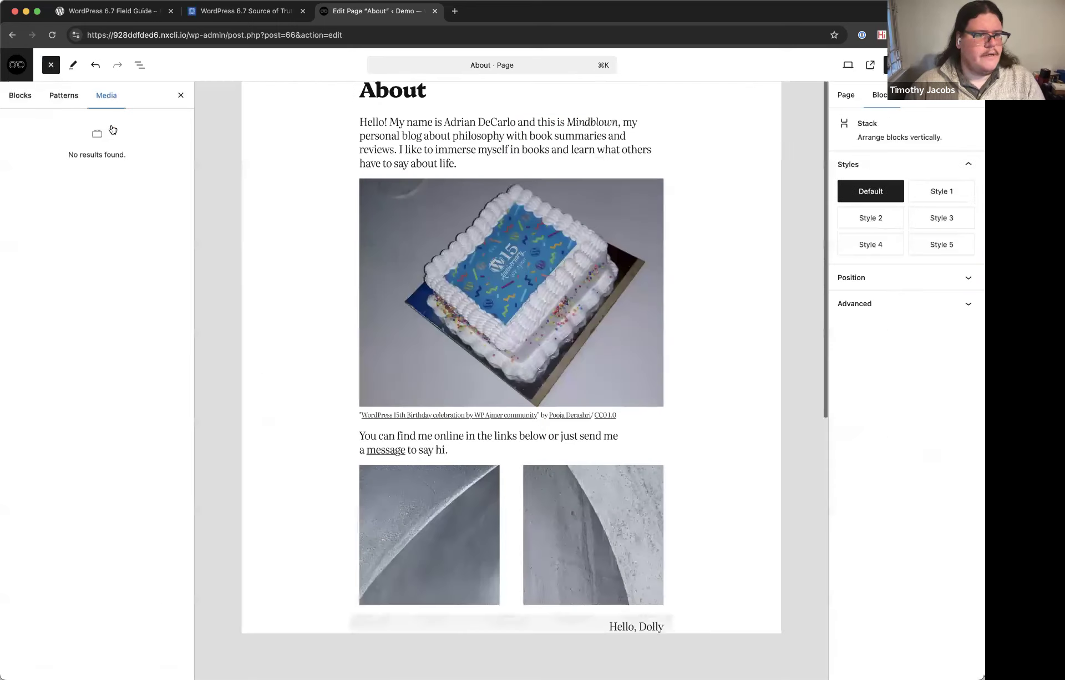
left_click(34, 148)
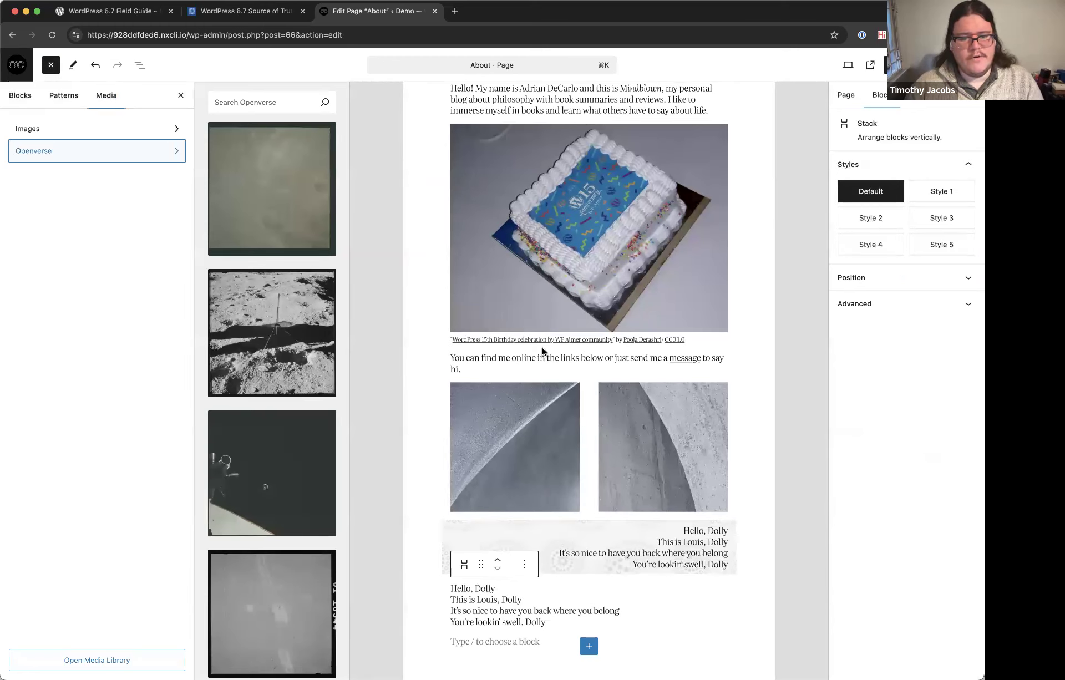
scroll(543, 351, "down", 5)
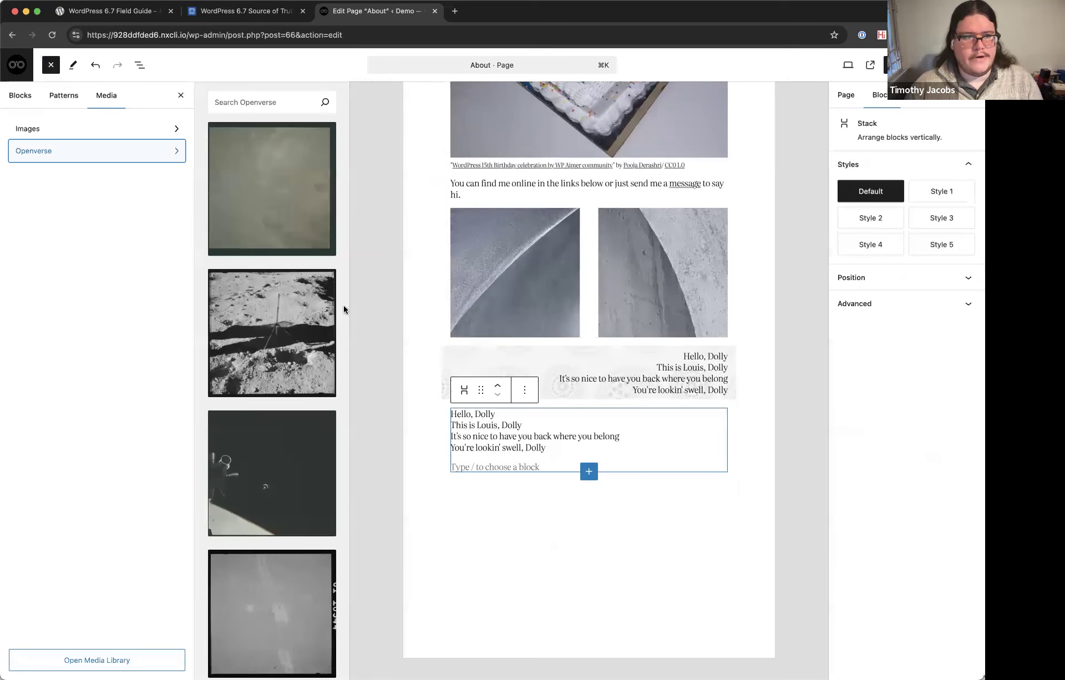
left_click(244, 103)
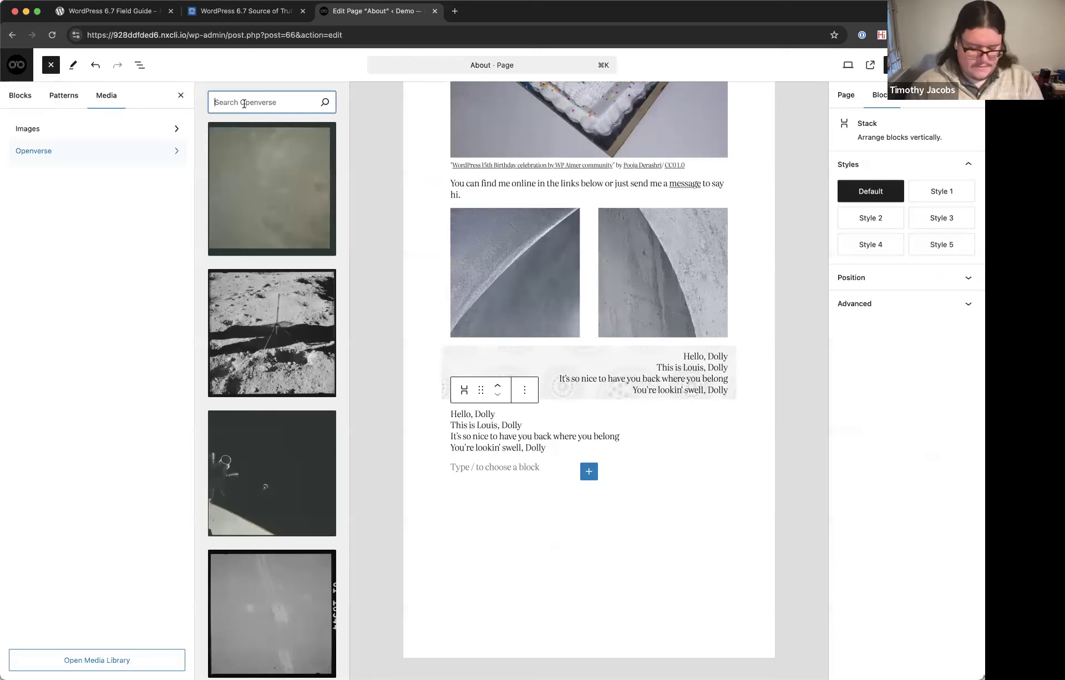
type("louis armstrong")
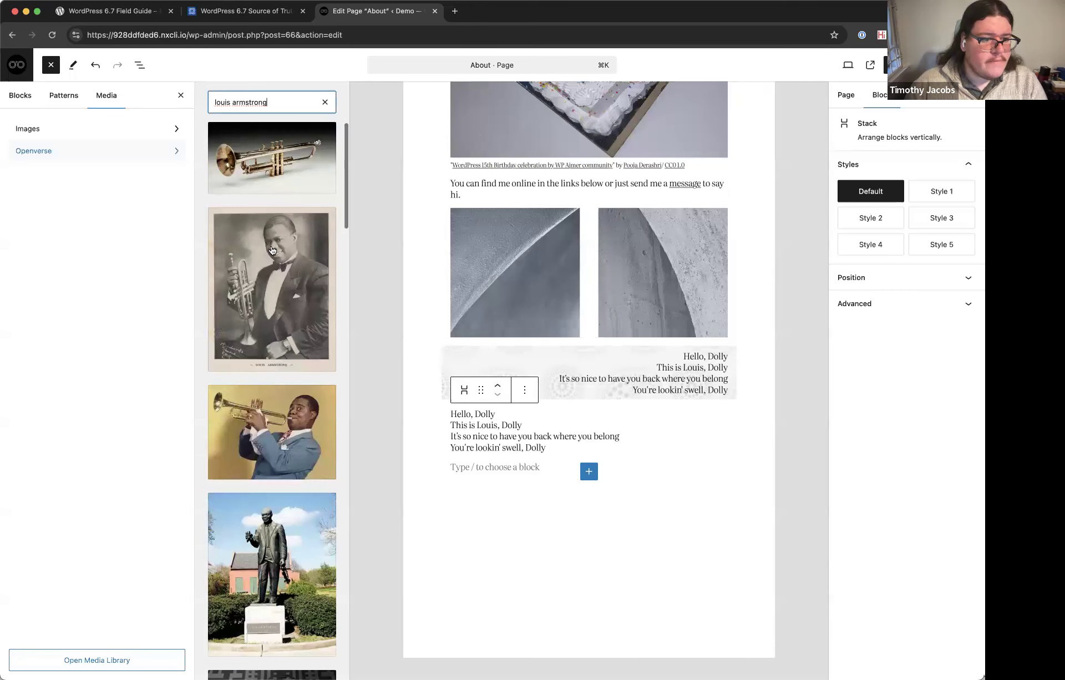
left_click(284, 286)
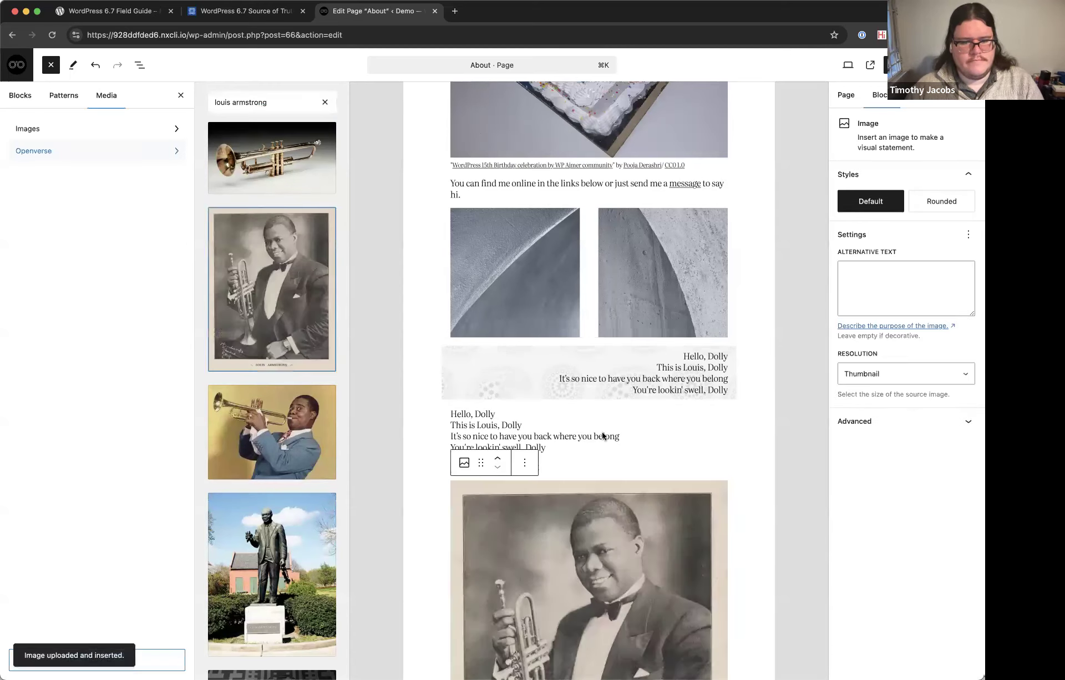
left_click(51, 66)
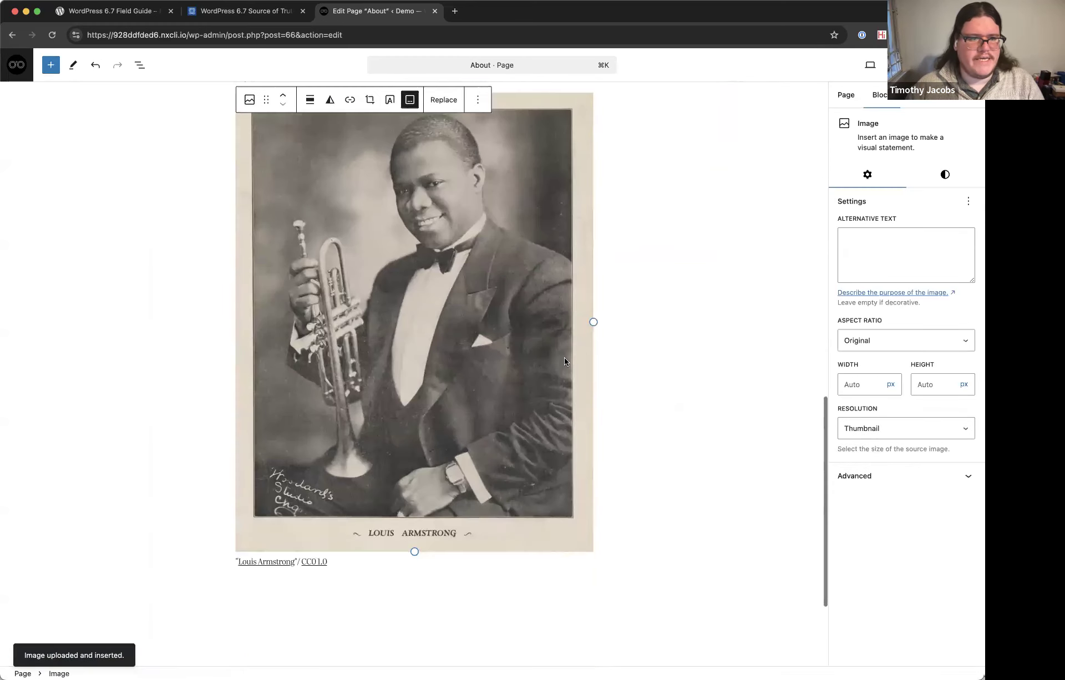
Move the portrait image into the Stack below the lyrics paragraph and delete the Stack's empty paragraph.
scroll(307, 227, "up", 3)
left_click(140, 65)
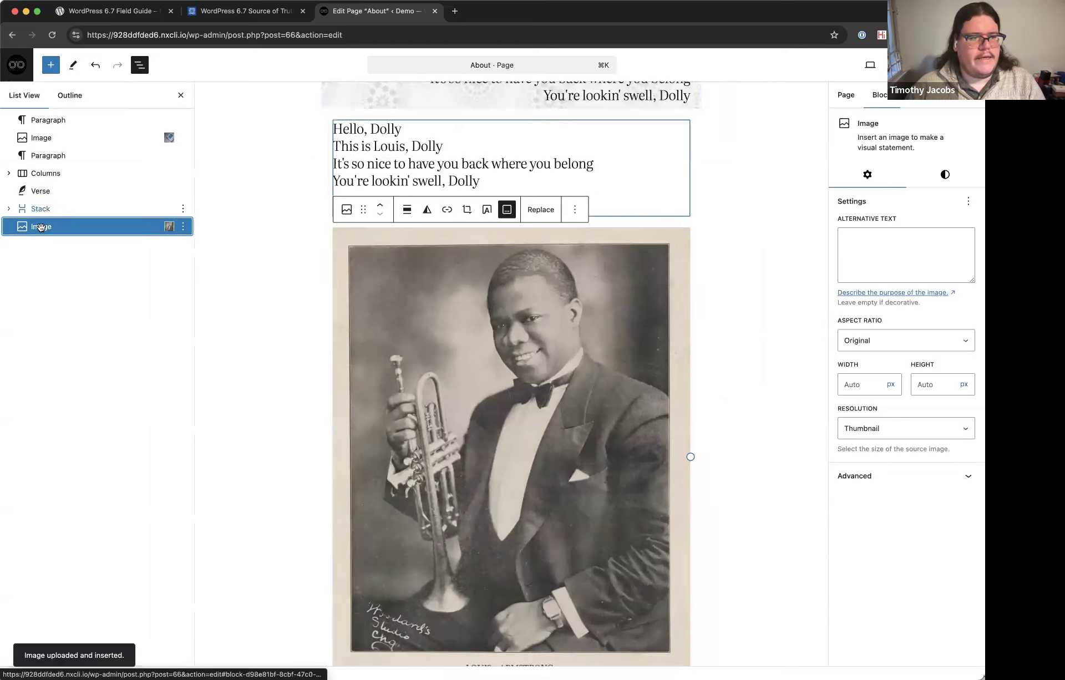
left_click(9, 209)
left_click_drag(36, 260, 61, 240)
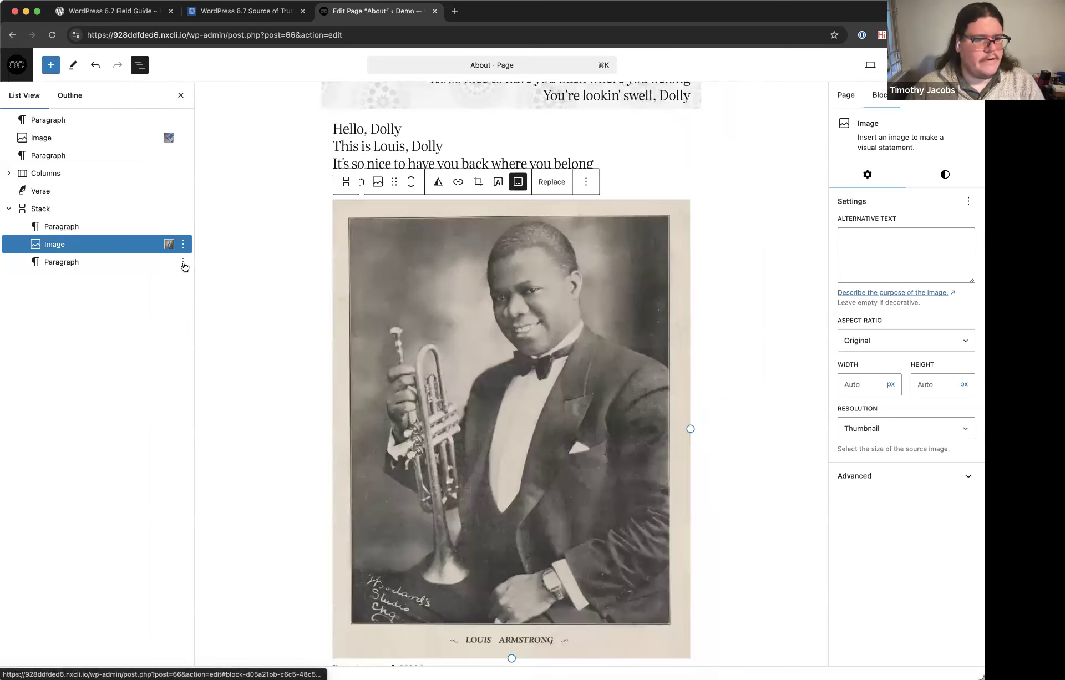
left_click(183, 262)
left_click(196, 558)
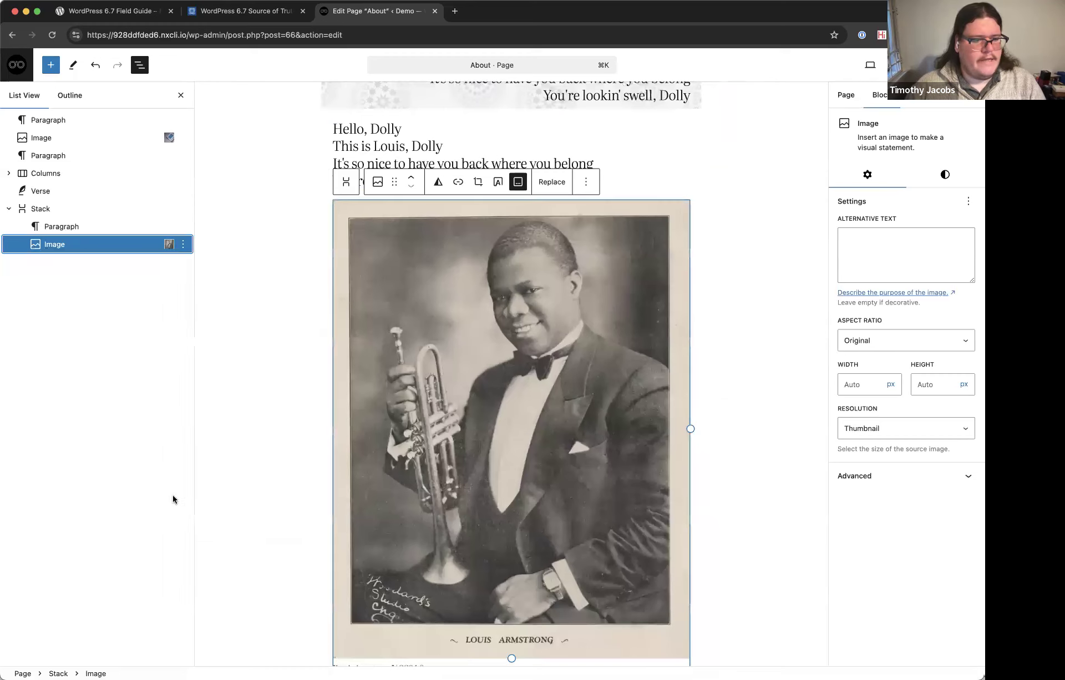
Enable the shadow setting for the Stack block and display its drop shadow presets.
left_click(61, 215)
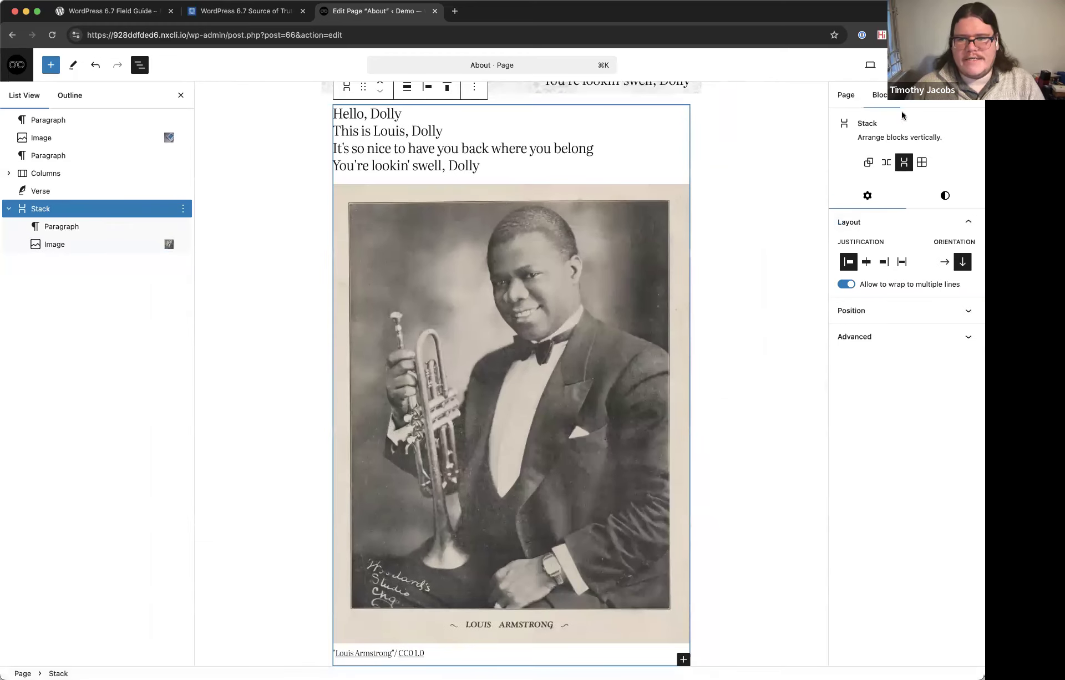
left_click(945, 197)
scroll(939, 347, "down", 5)
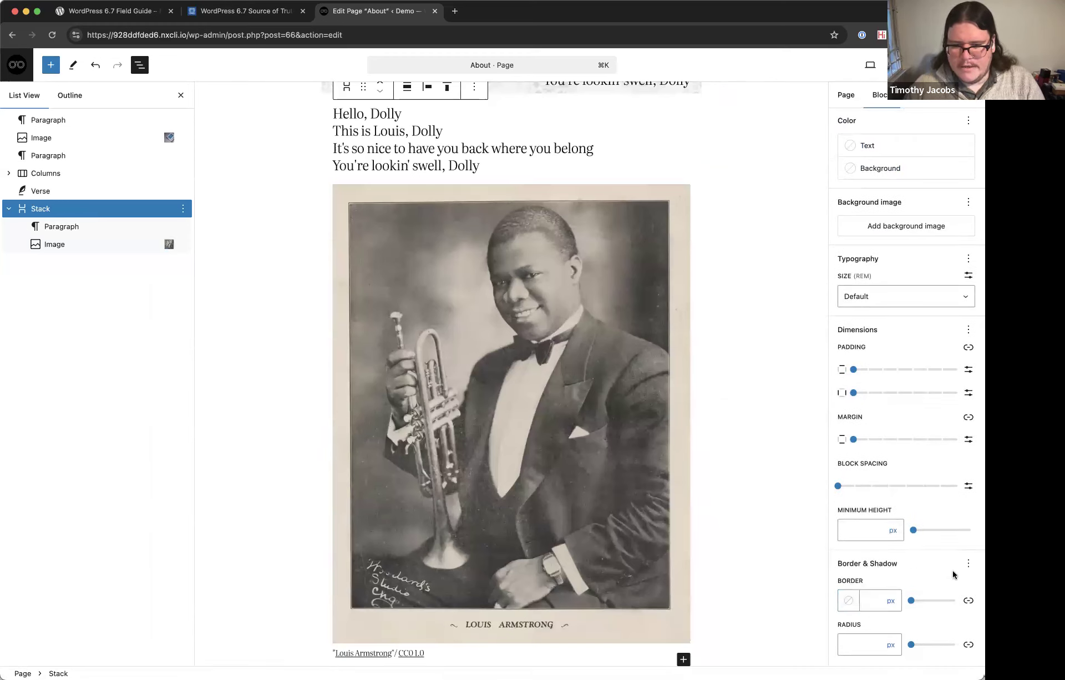
left_click(968, 563)
left_click(727, 628)
left_click(884, 641)
left_click(884, 641)
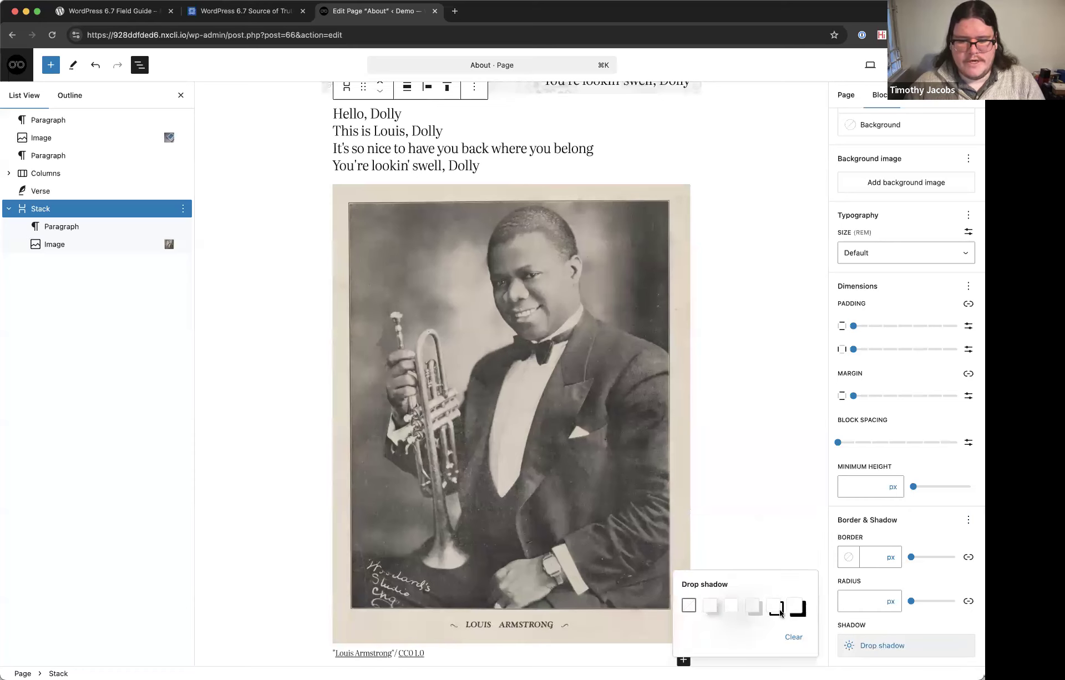
Try the solid black and hard-edged grey drop shadow presets on the Stack.
left_click(758, 609)
left_click(797, 610)
scroll(766, 435, "up", 3)
scroll(765, 435, "down", 7)
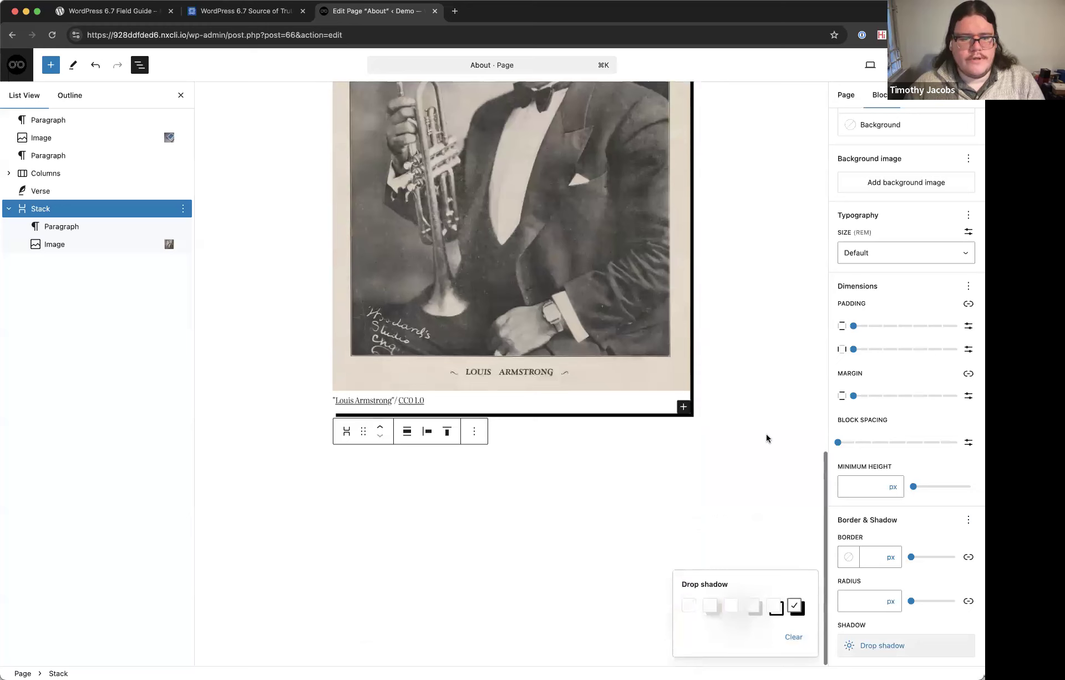
left_click(752, 607)
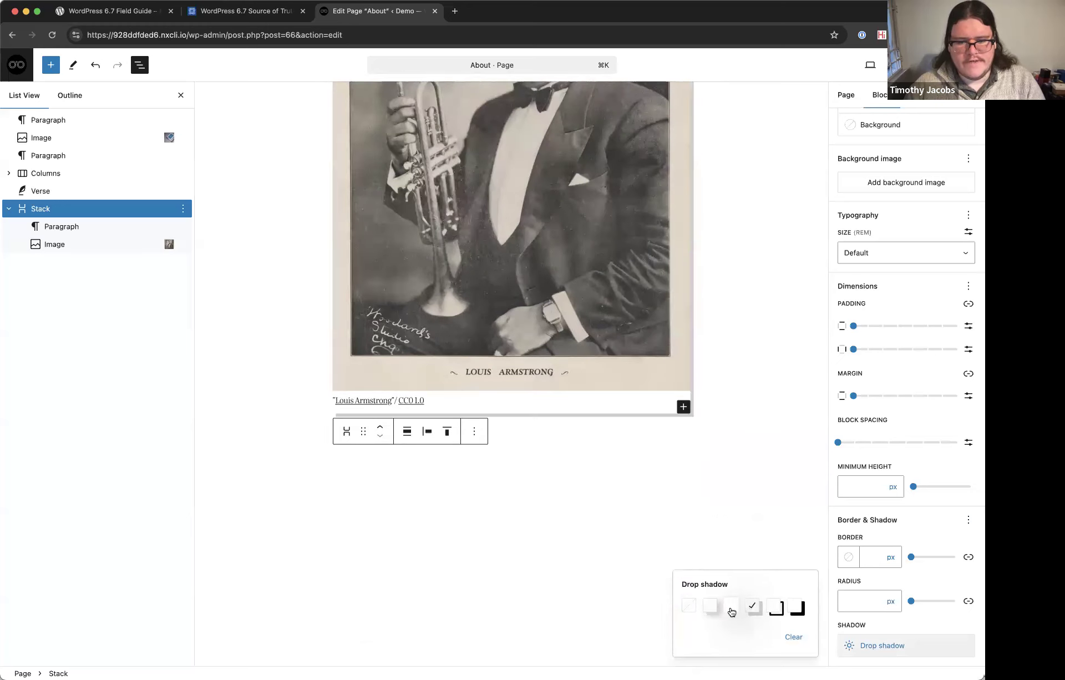
Give the Stack the large, softly blurred drop shadow preset and save the About page.
left_click(763, 415)
scroll(768, 361, "up", 5)
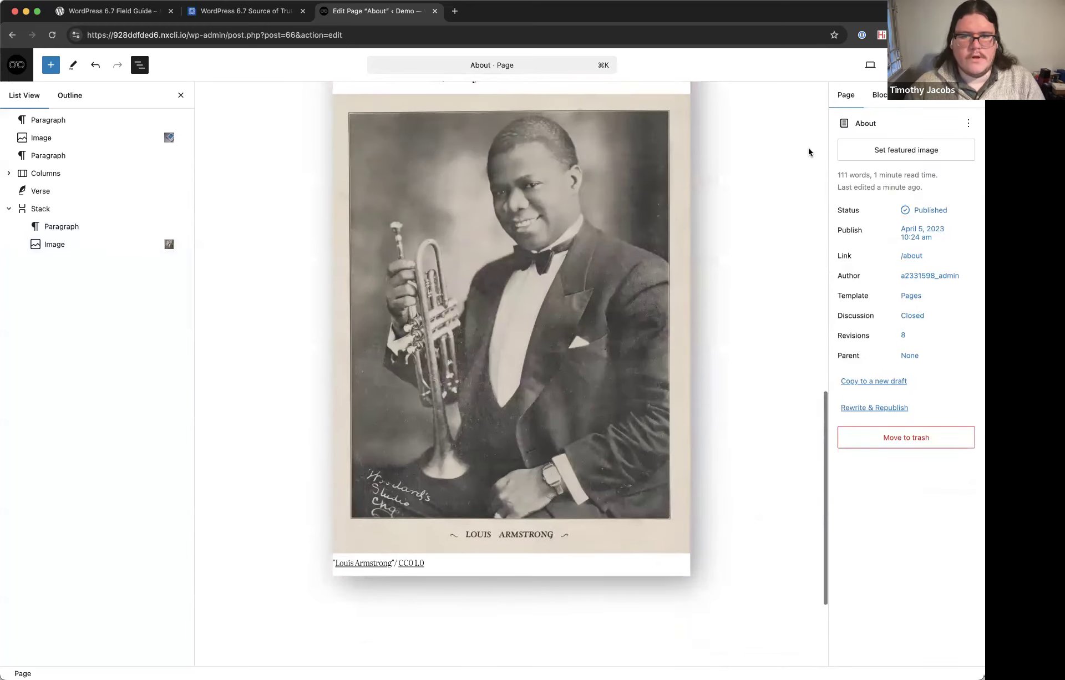
key("super+s")
scroll(672, 208, "up", 3)
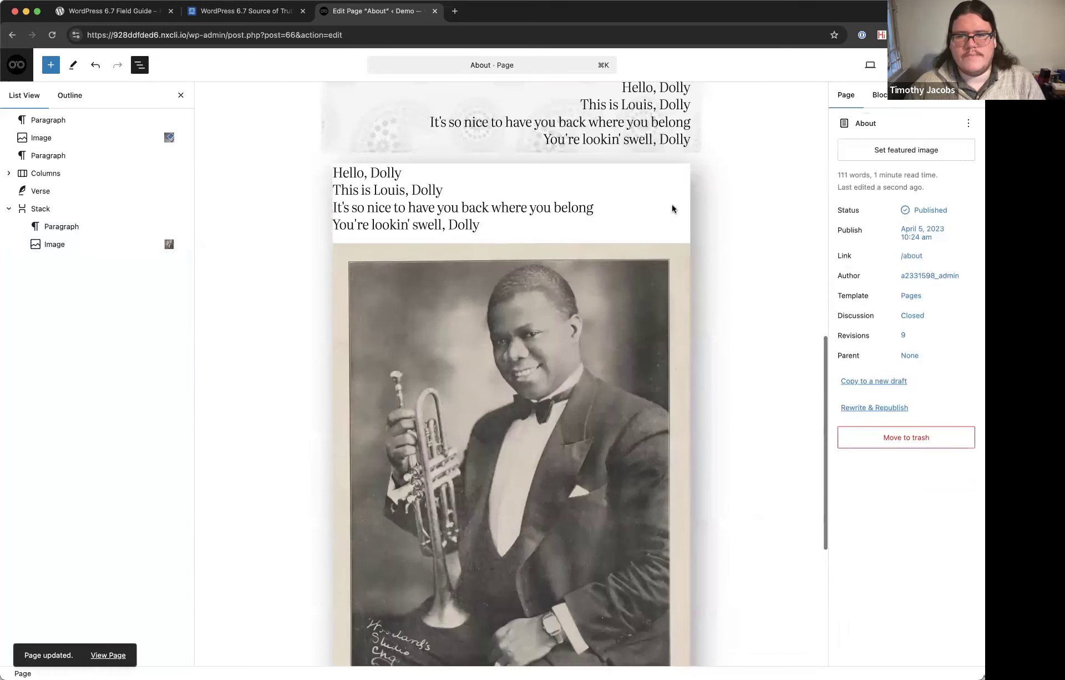
Set the Stack's horizontal padding to X-Small and its vertical padding to one preset step, and save the page.
left_click(102, 207)
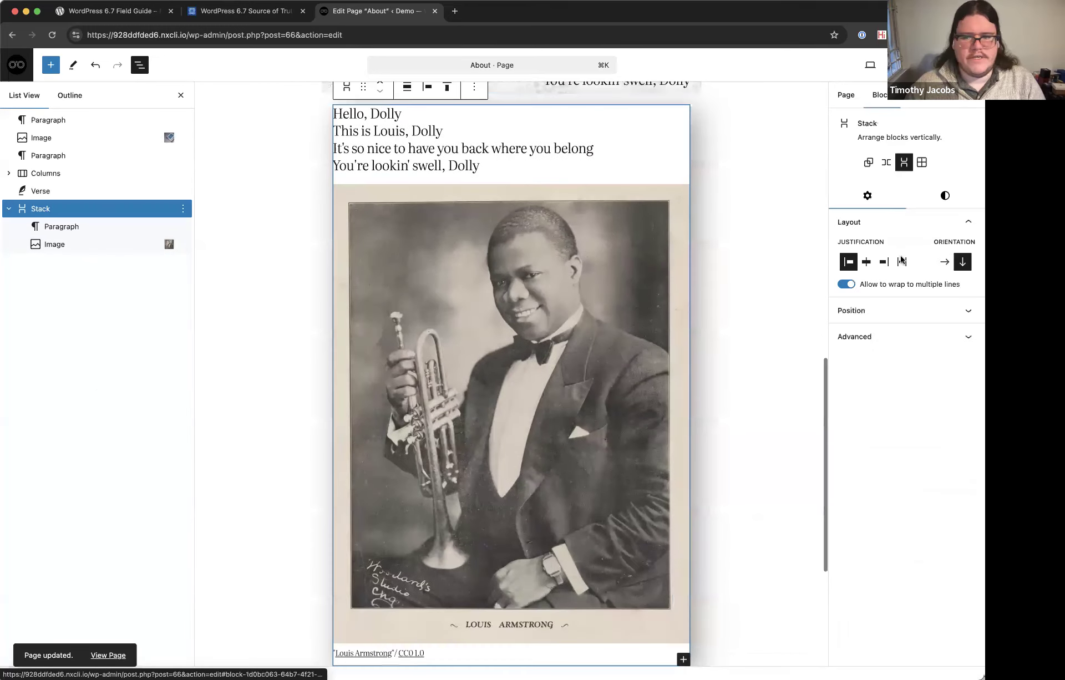
left_click(946, 193)
scroll(906, 511, "down", 5)
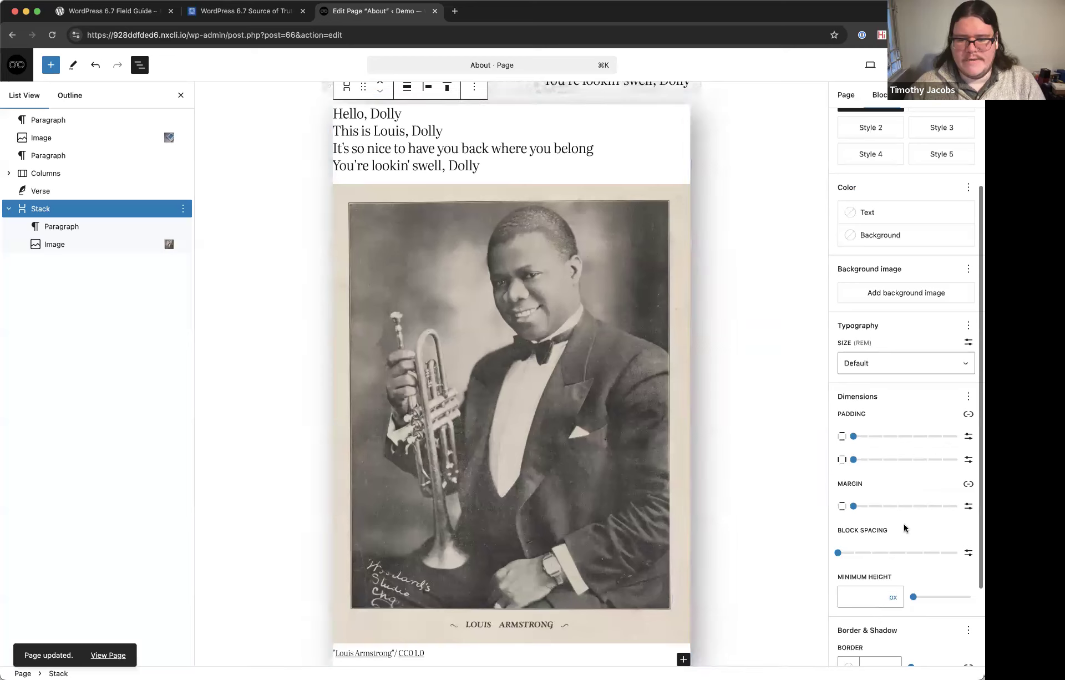
mouse_move(855, 388)
left_mouse_down()
mouse_move(882, 388)
mouse_move(868, 371)
left_mouse_up()
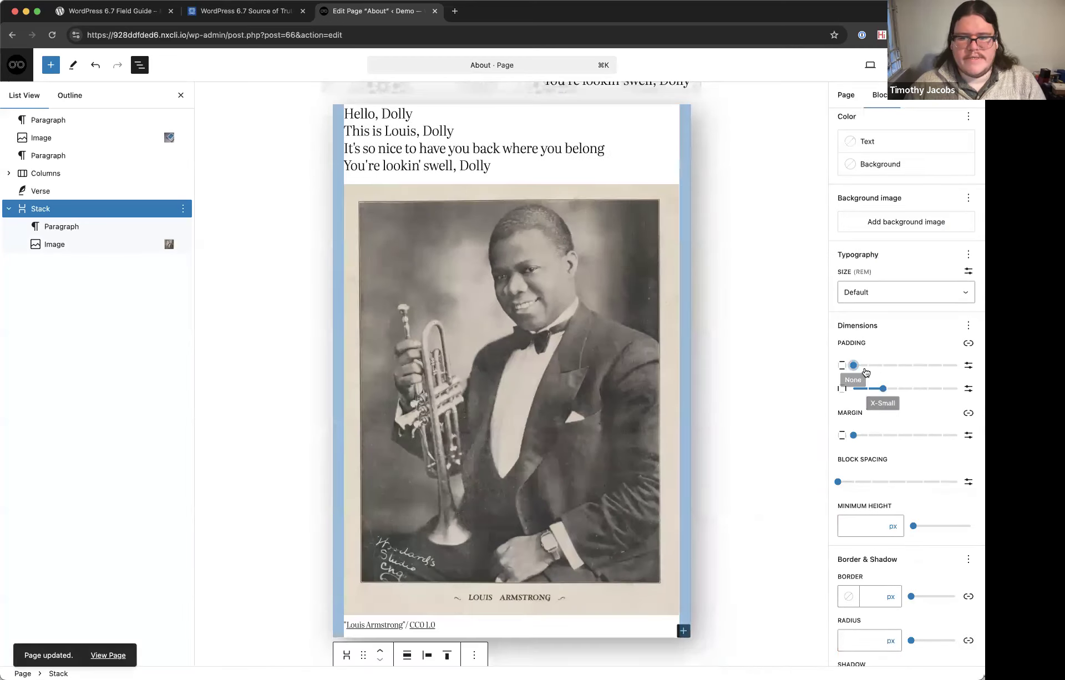
left_click(746, 248)
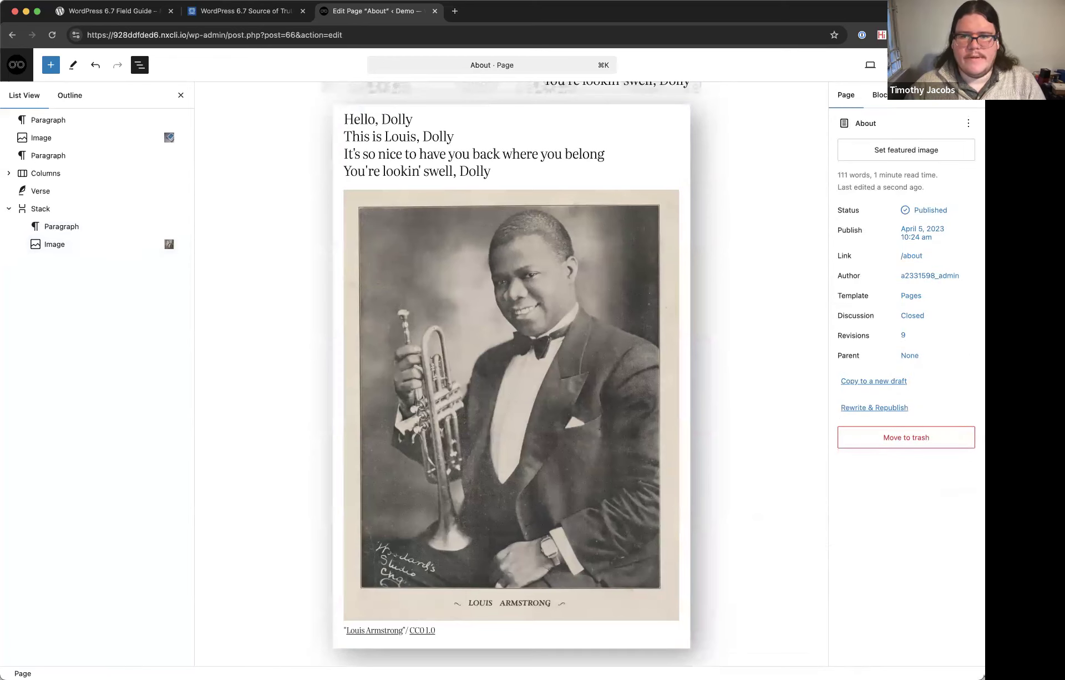
key("super+s")
Insert a List block below the Stack with the items "Item Number One" and "Item Number Two".
scroll(770, 309, "down", 3)
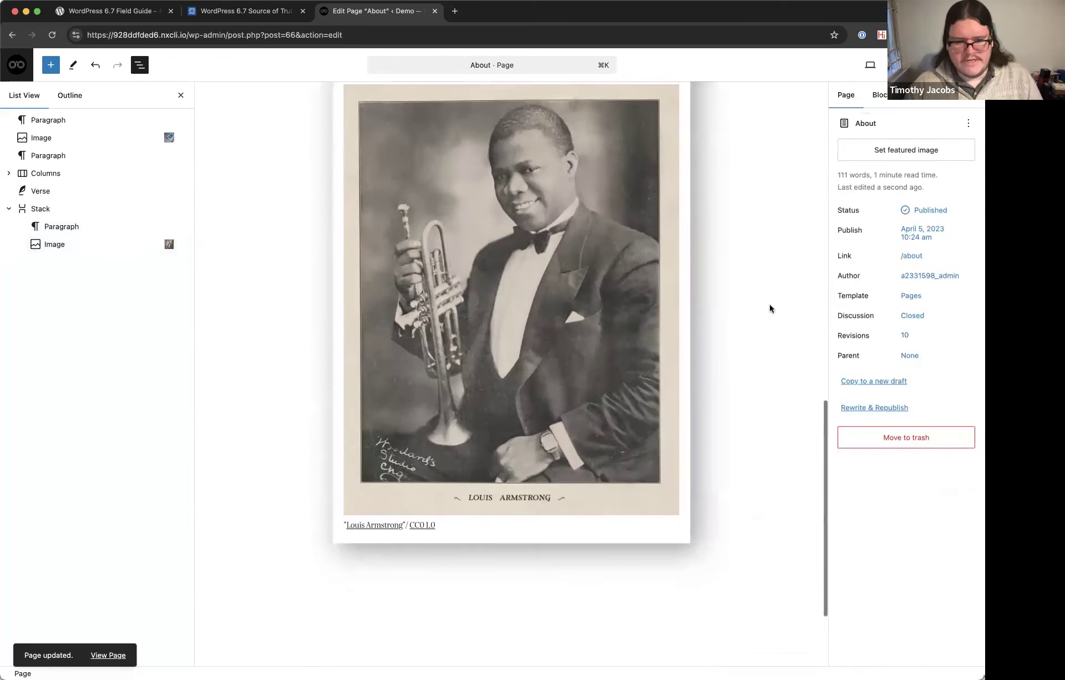
scroll(770, 309, "up", 5)
scroll(770, 309, "up", 2)
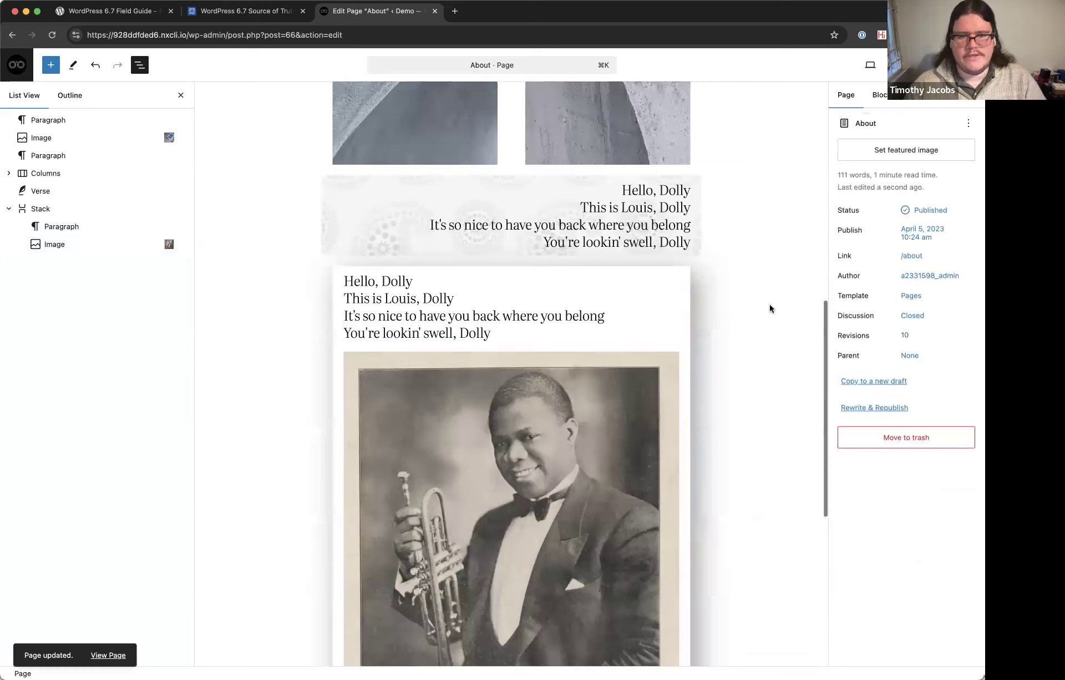
scroll(770, 309, "up", 9)
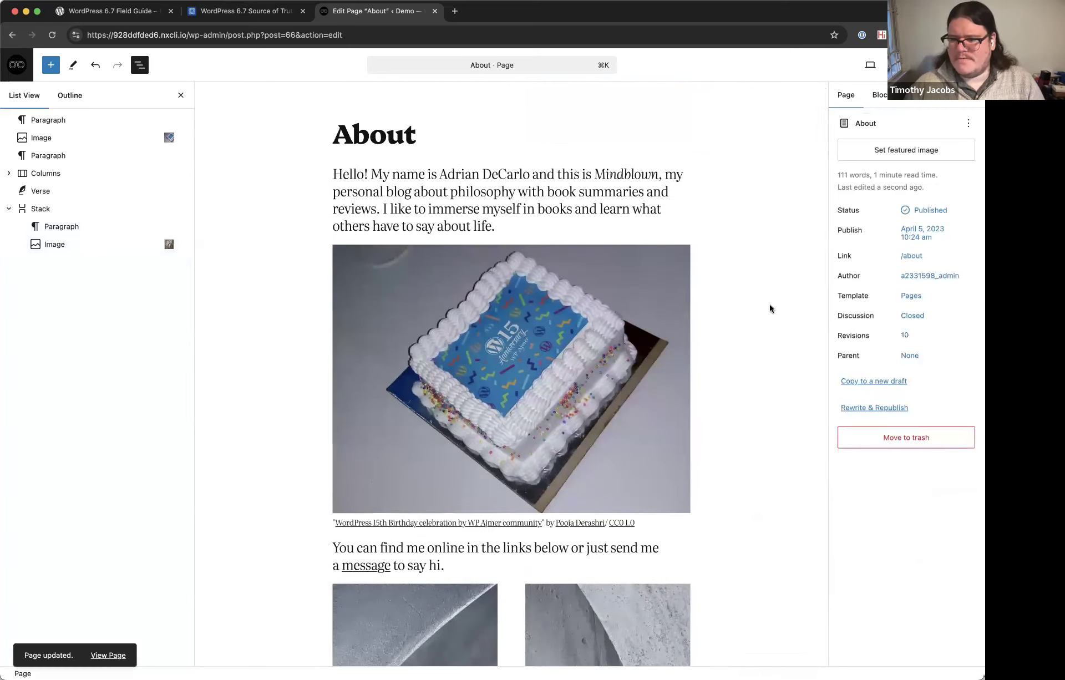
scroll(770, 309, "down", 15)
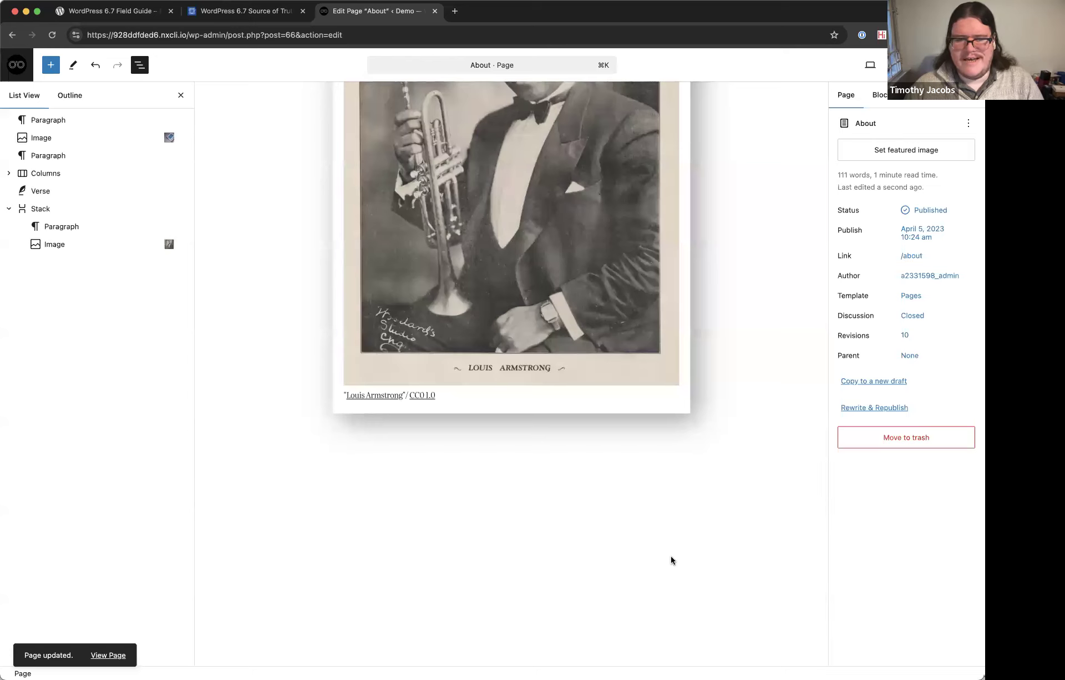
left_click(444, 475)
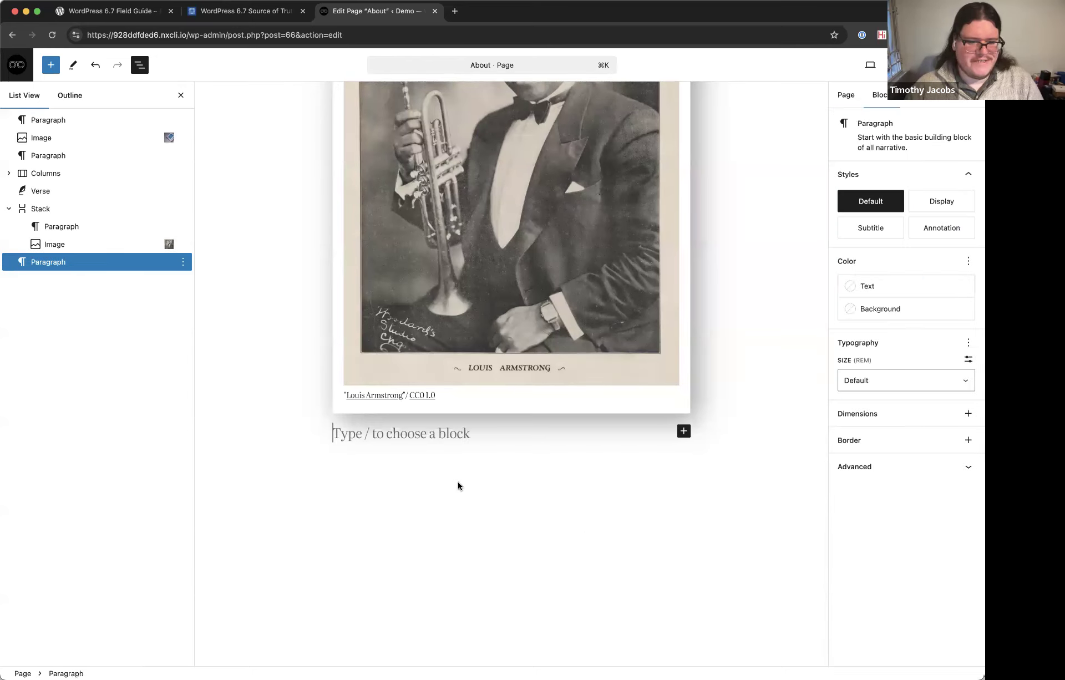
type("/list")
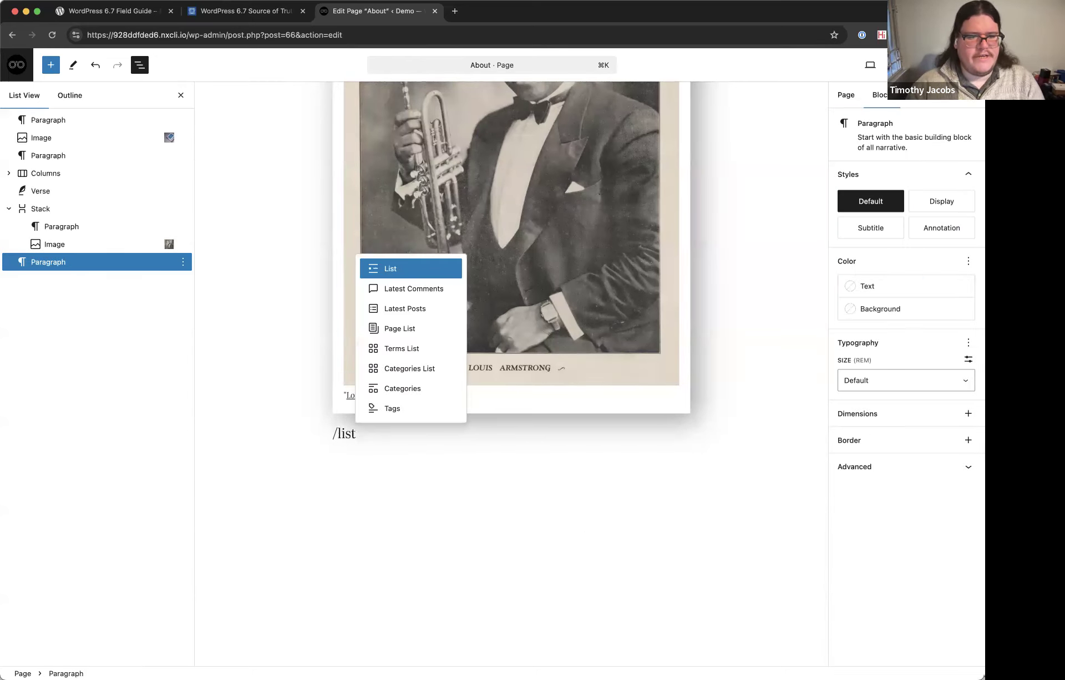
key("Return")
type("Item Number One")
key("Return")
type("Item Number Two")
Set the text color of the second list item to the yellow Accent 1 theme color.
left_click(422, 433)
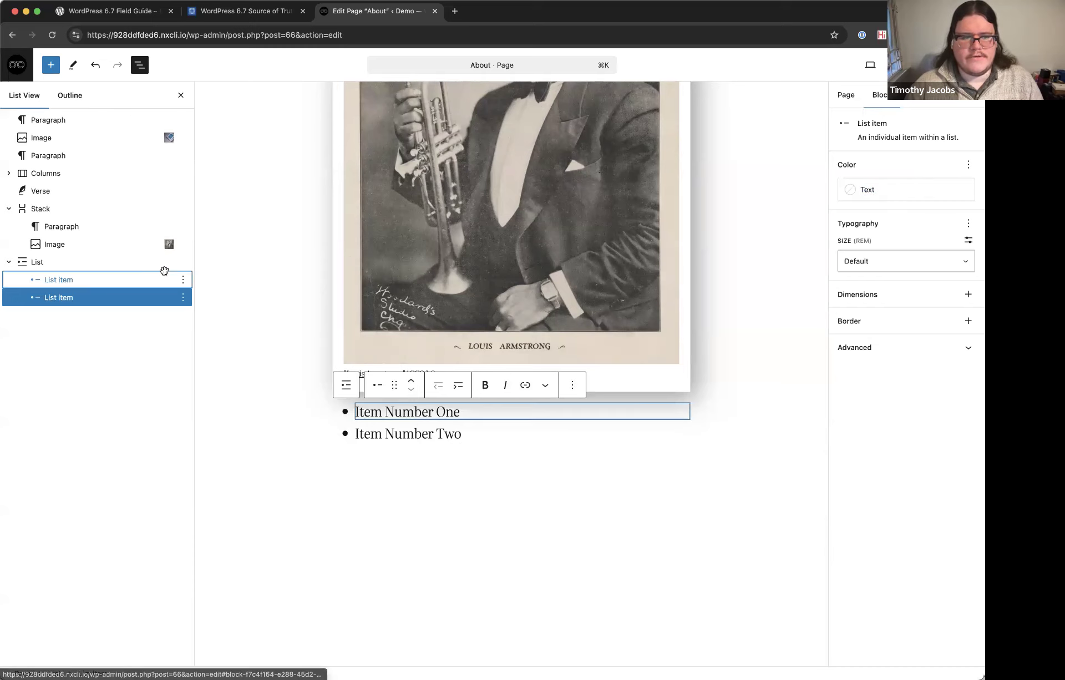
left_click(155, 264)
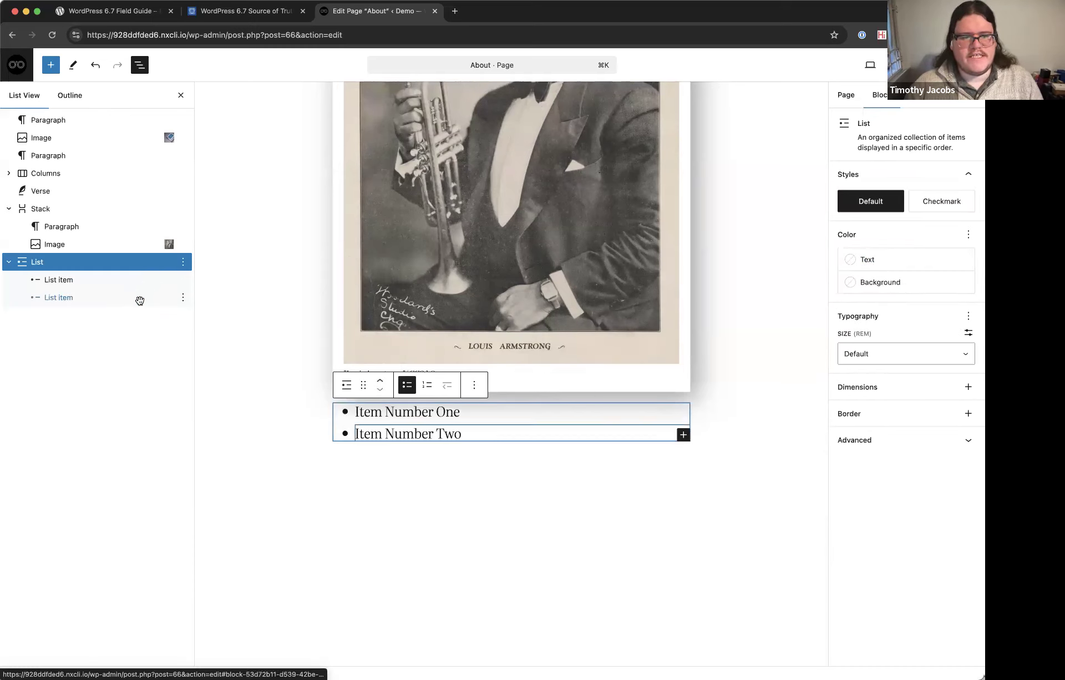
left_click(140, 299)
left_click(885, 195)
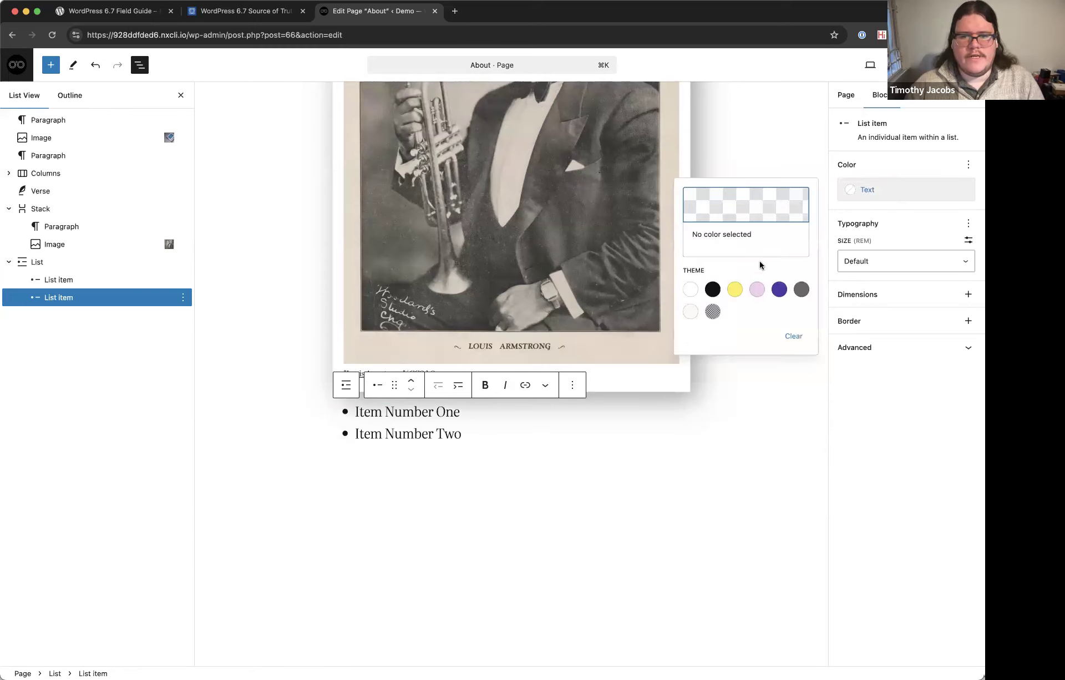
left_click(736, 291)
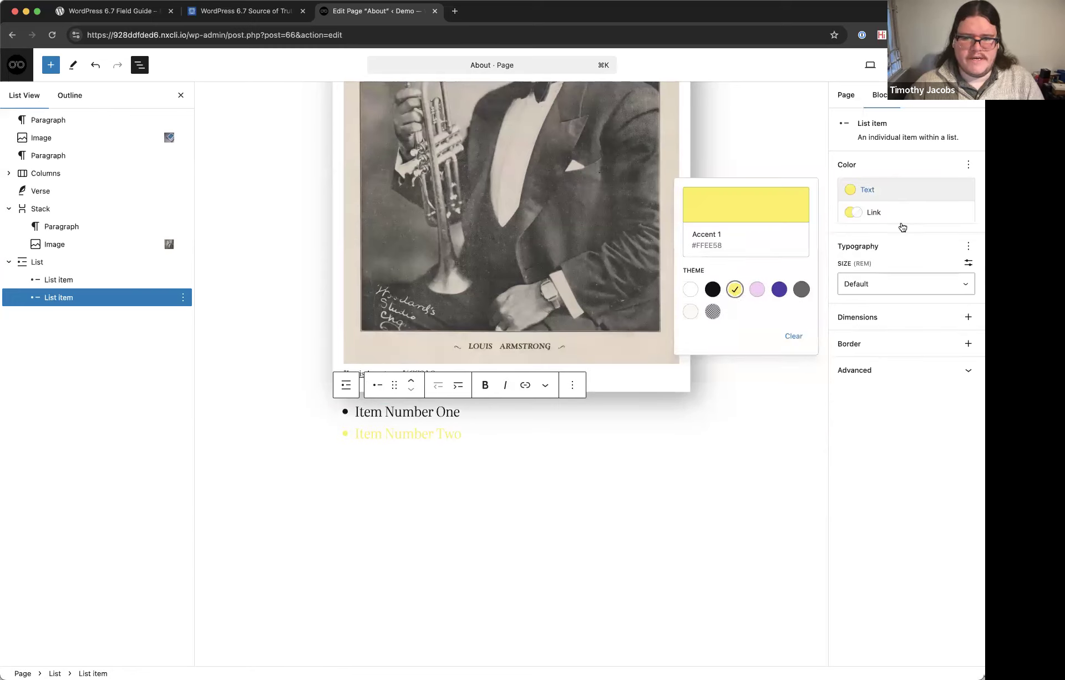
Enable the background color for the second list item, set it to black Contrast, and save the About page.
left_click(969, 165)
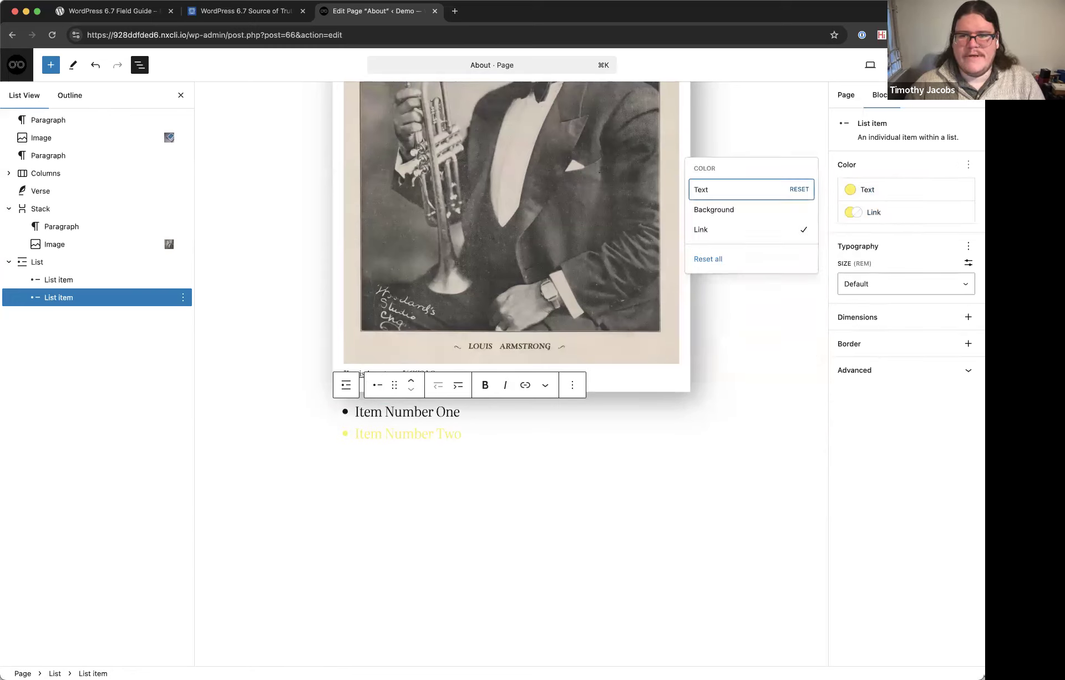
left_click(716, 209)
left_click(876, 213)
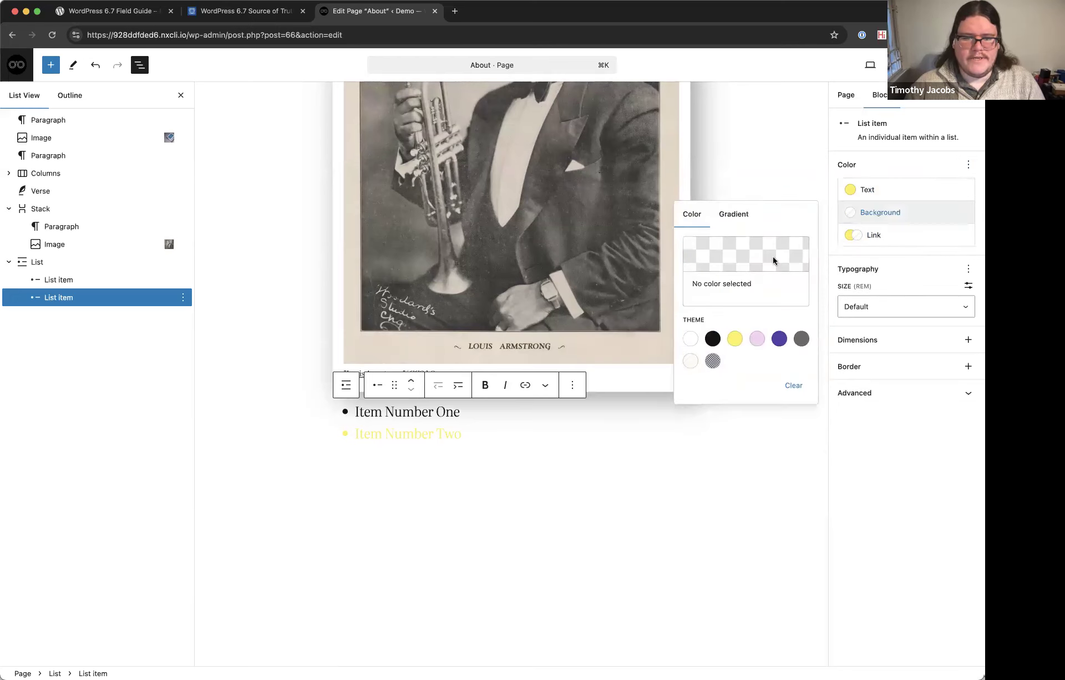
left_click(713, 340)
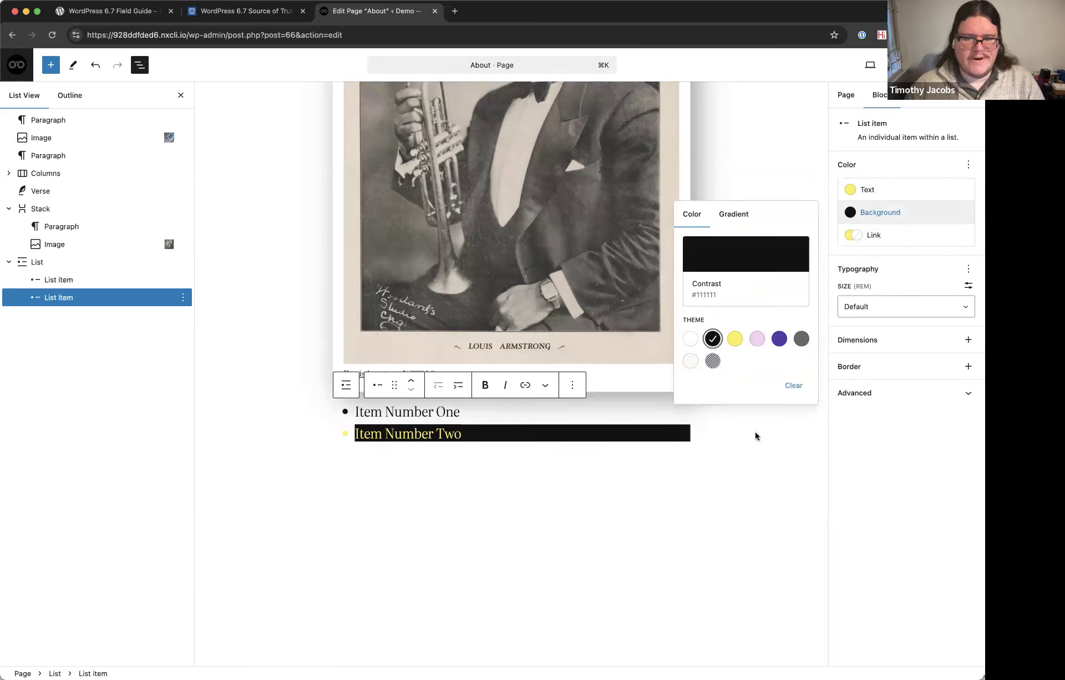
left_click(767, 471)
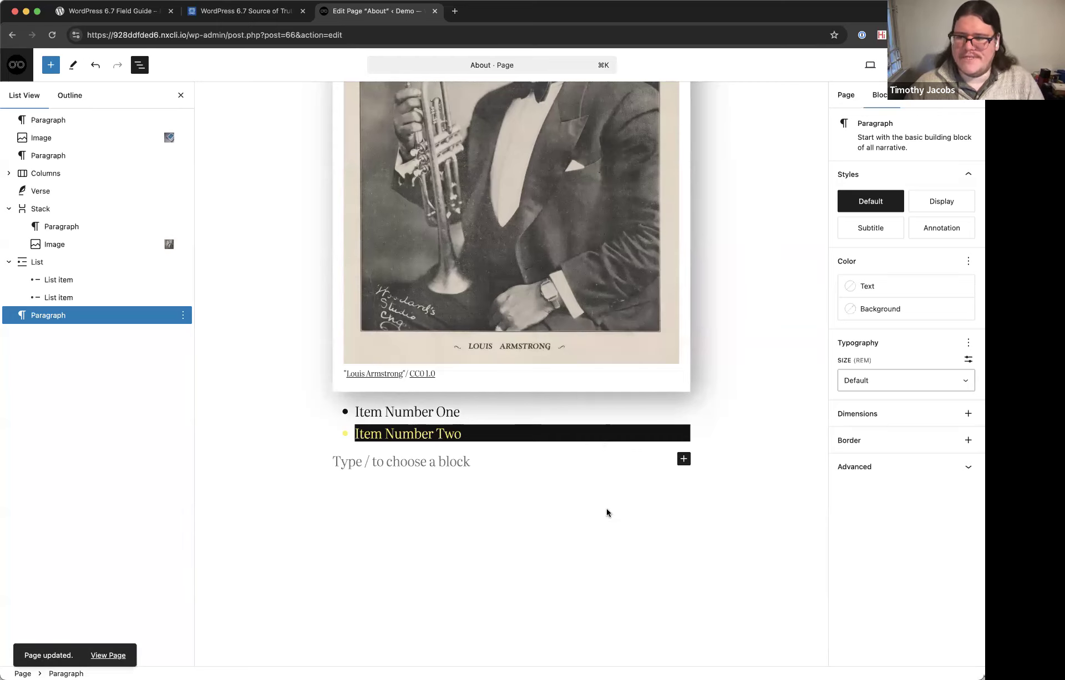
Leave the About page editor and open the list of all pages in the Site Editor.
scroll(609, 537, "up", 15)
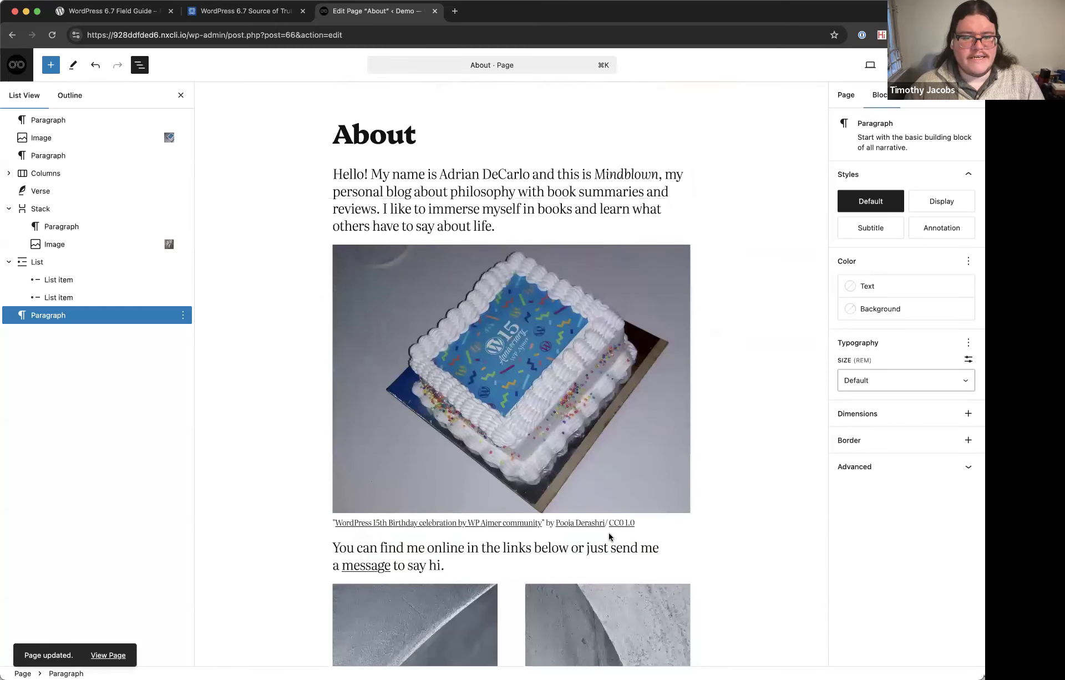
left_click(16, 71)
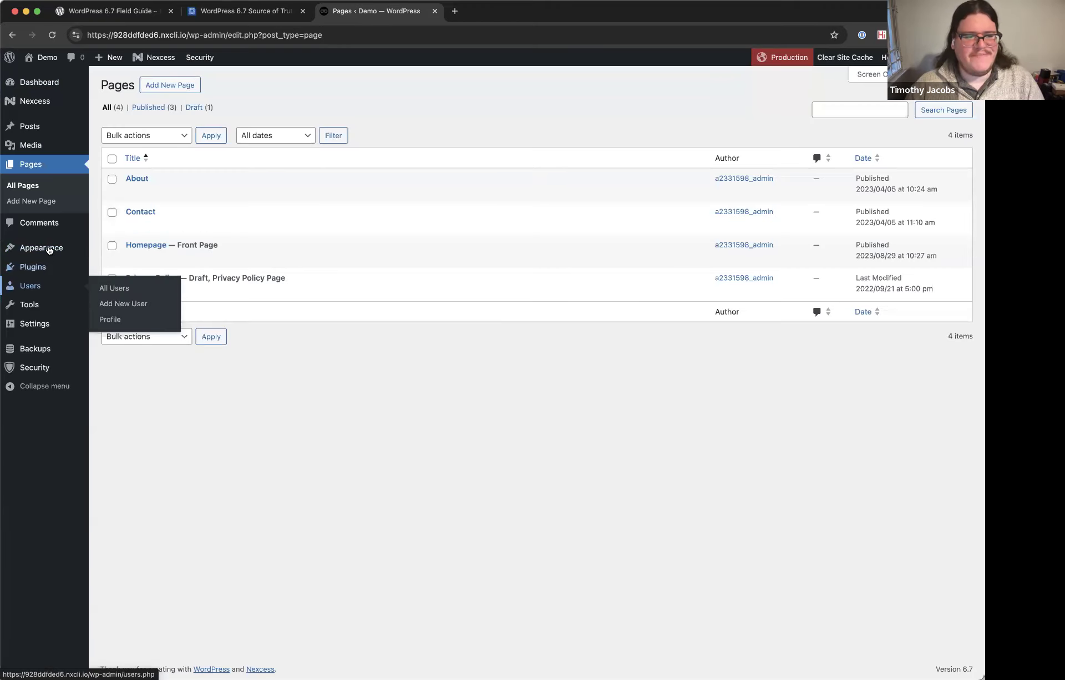
mouse_move(50, 247)
left_click(144, 267)
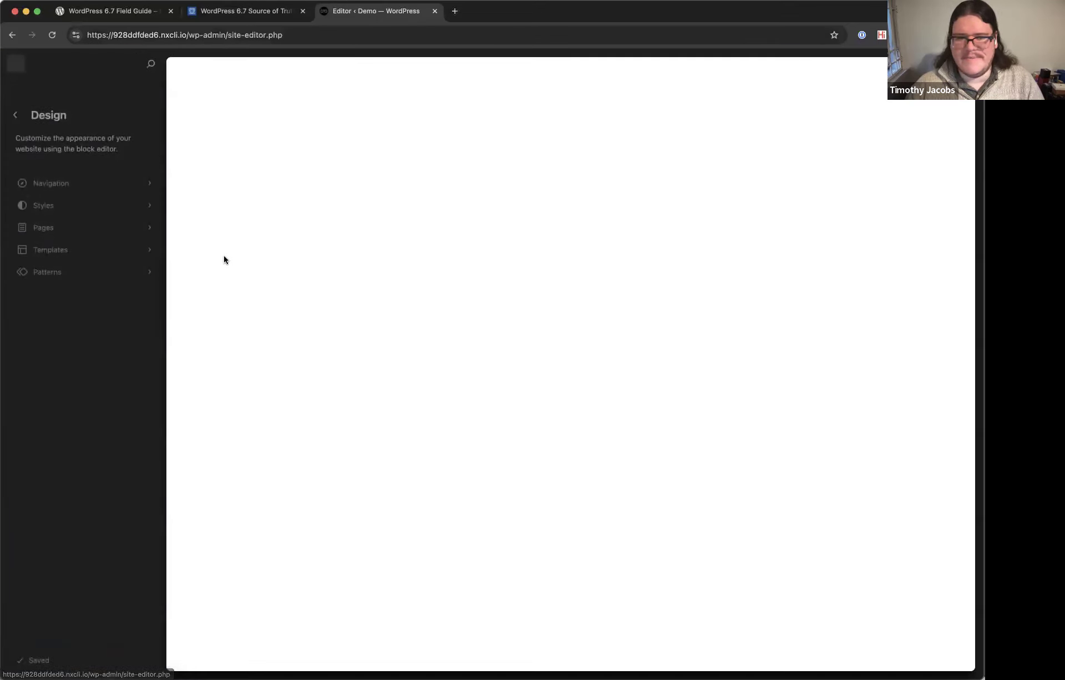
left_click(72, 229)
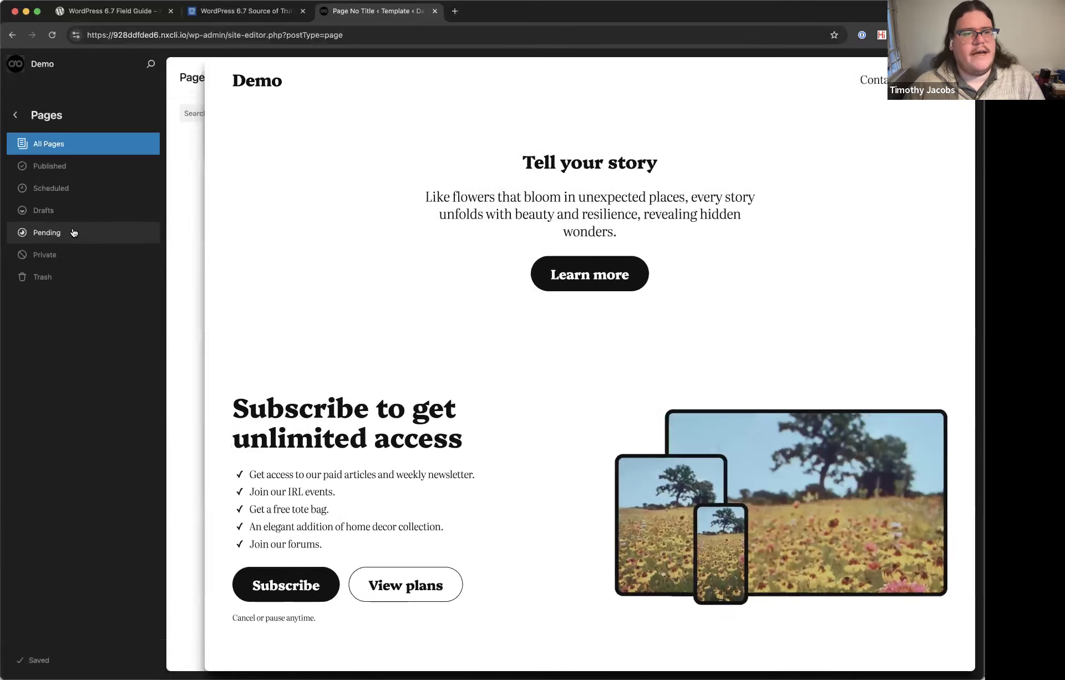
Create a new draft page titled "RSVP Fundraising Event".
left_click(320, 77)
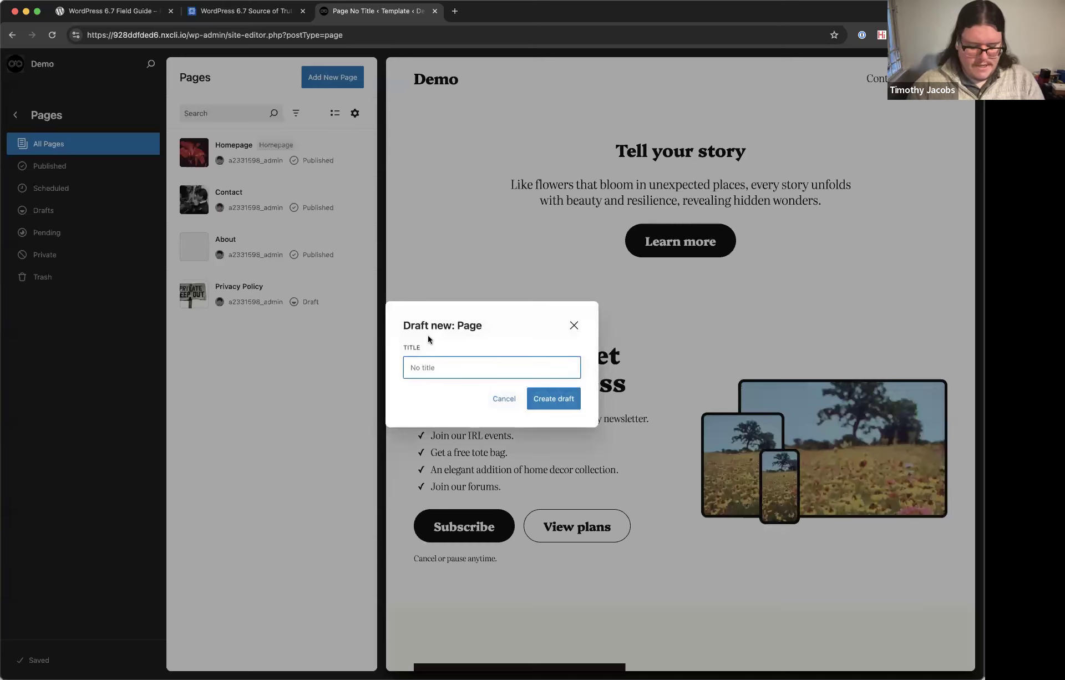
type("RSVP")
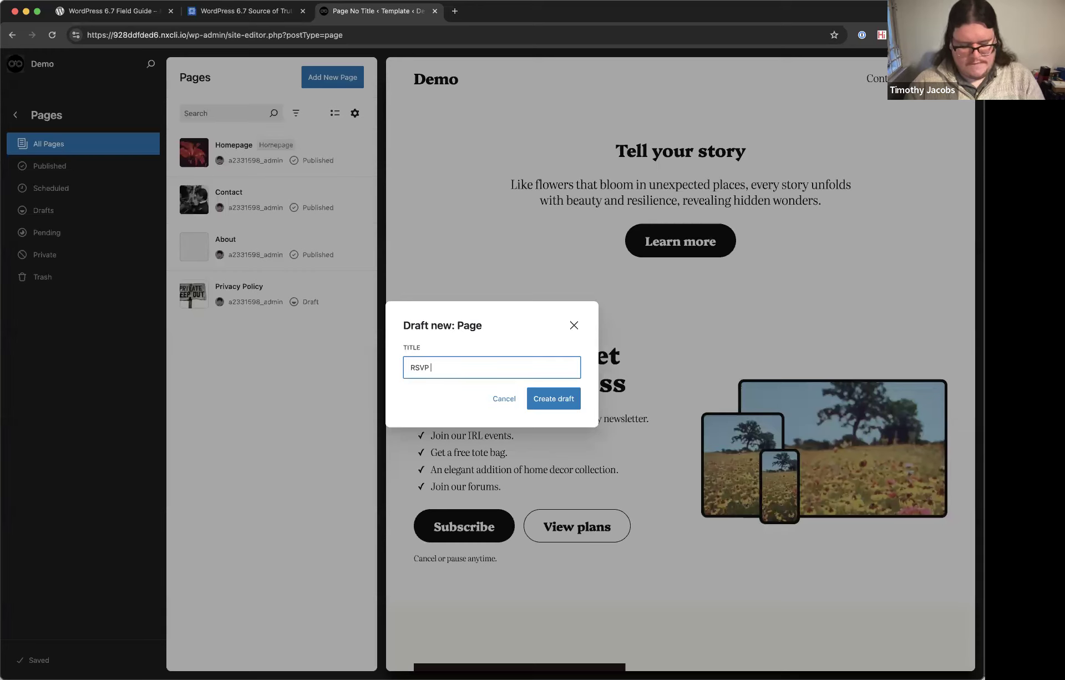
type("Fundraising Event")
left_click(556, 399)
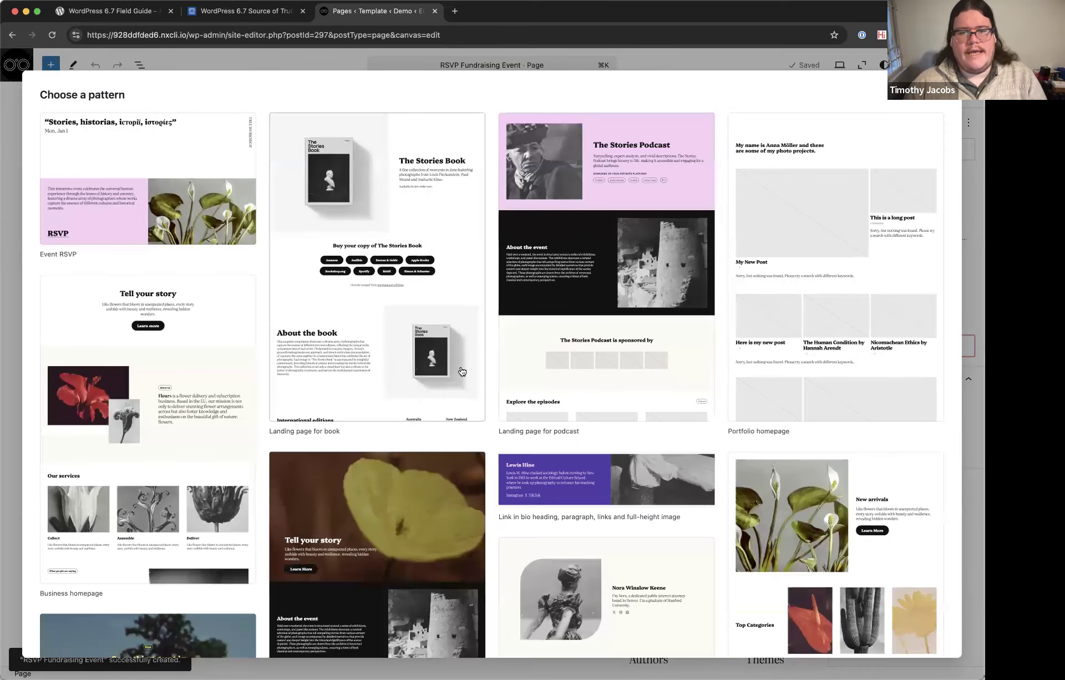
Browse the starter patterns and fill the new page with the "Landing page for podcast" pattern.
scroll(462, 371, "down", 7)
scroll(522, 356, "up", 7)
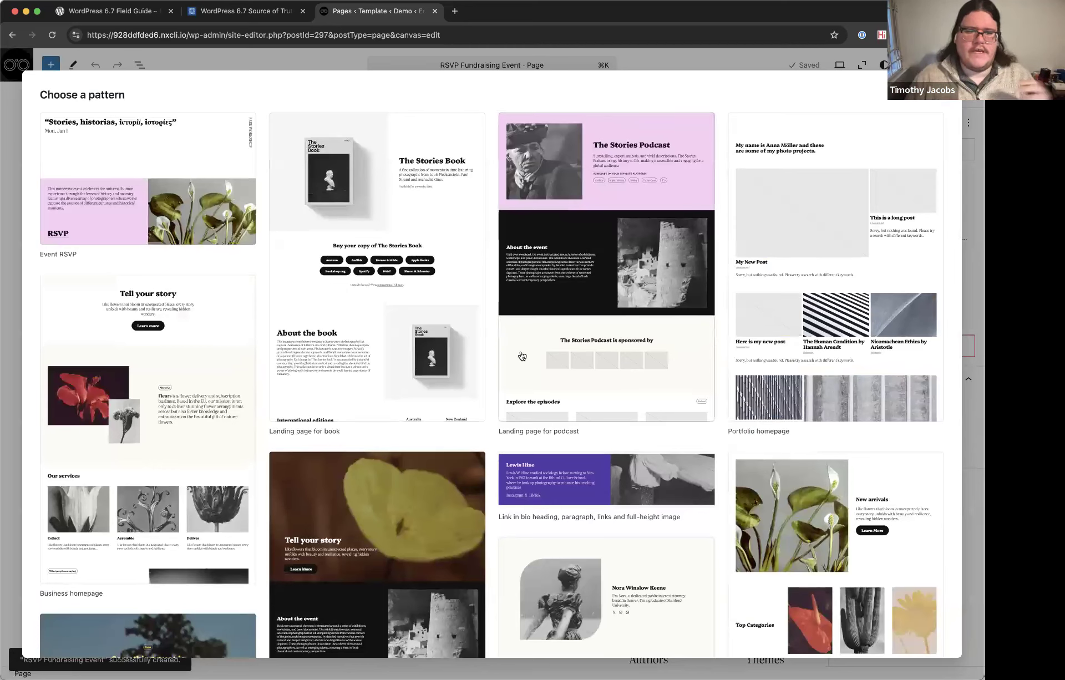
scroll(521, 356, "down", 6)
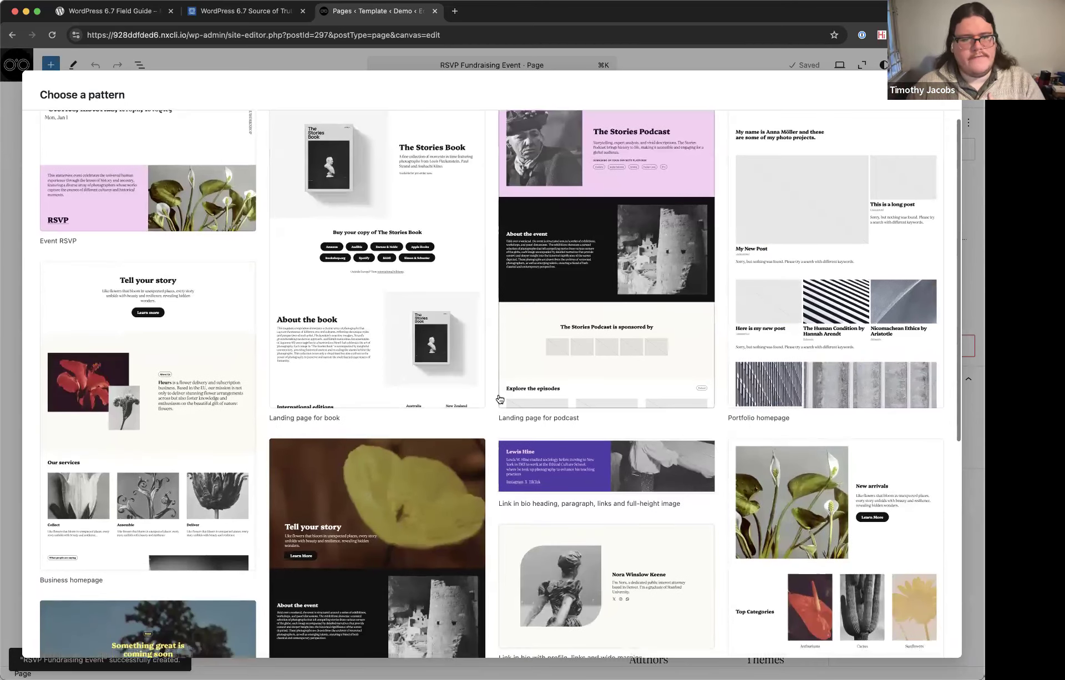
scroll(499, 400, "down", 1)
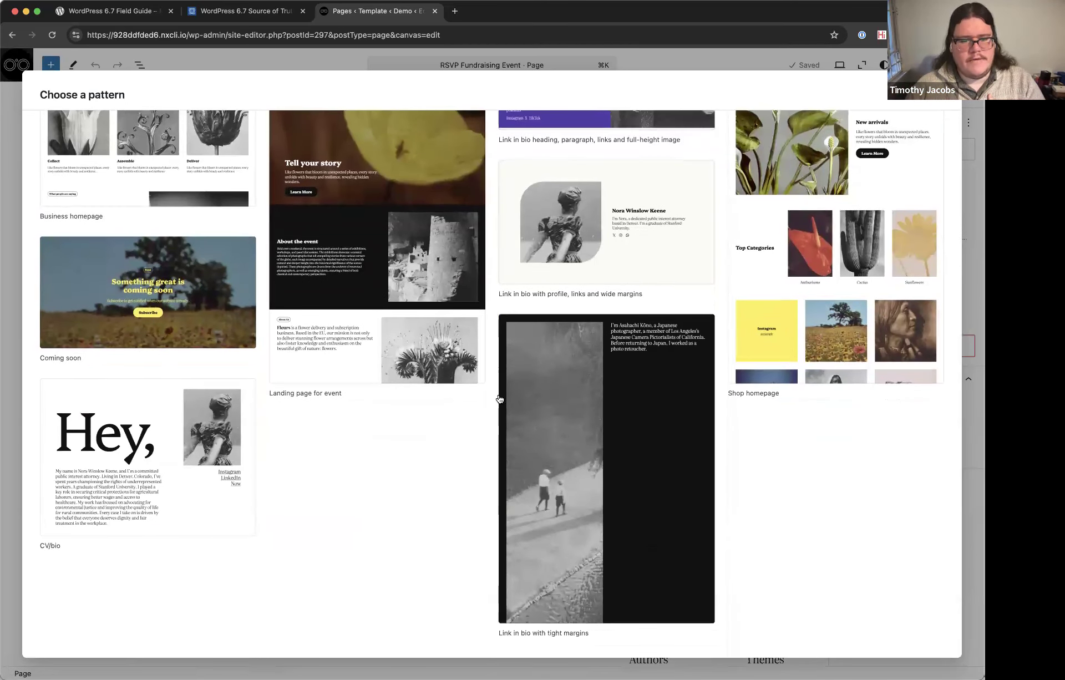
scroll(539, 373, "up", 2)
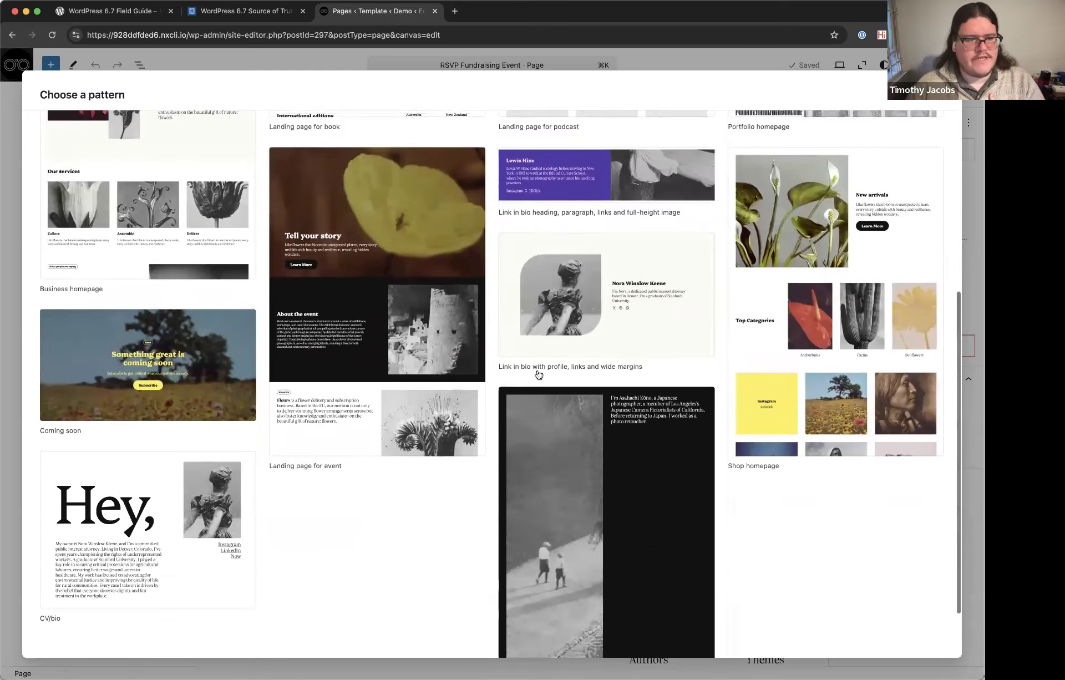
scroll(538, 375, "up", 5)
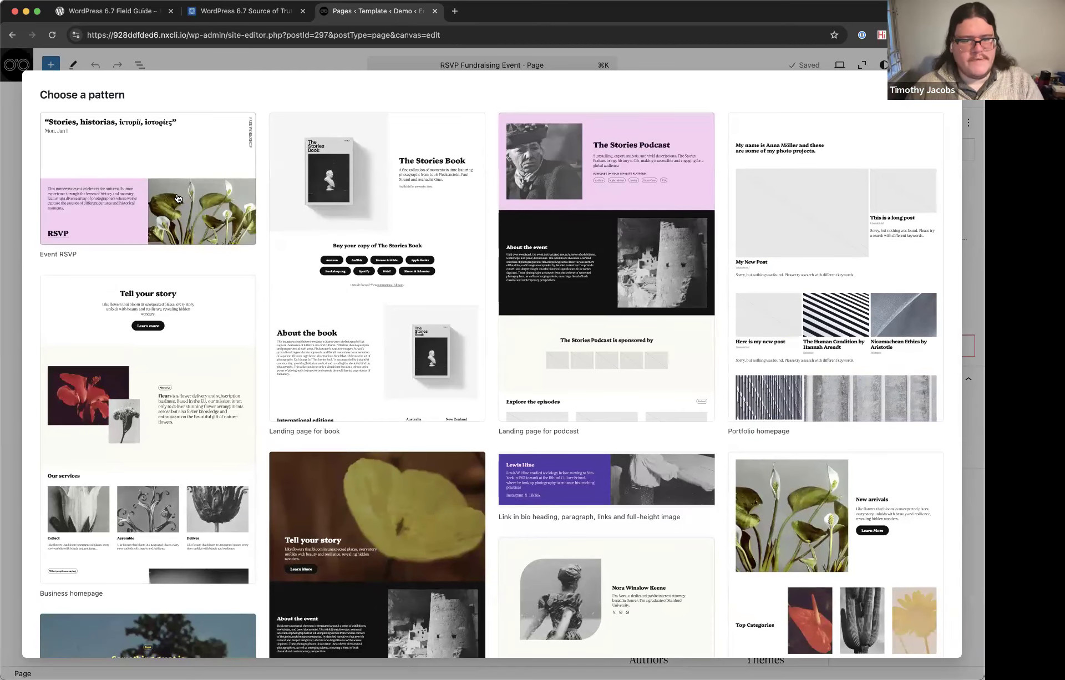
left_click(594, 242)
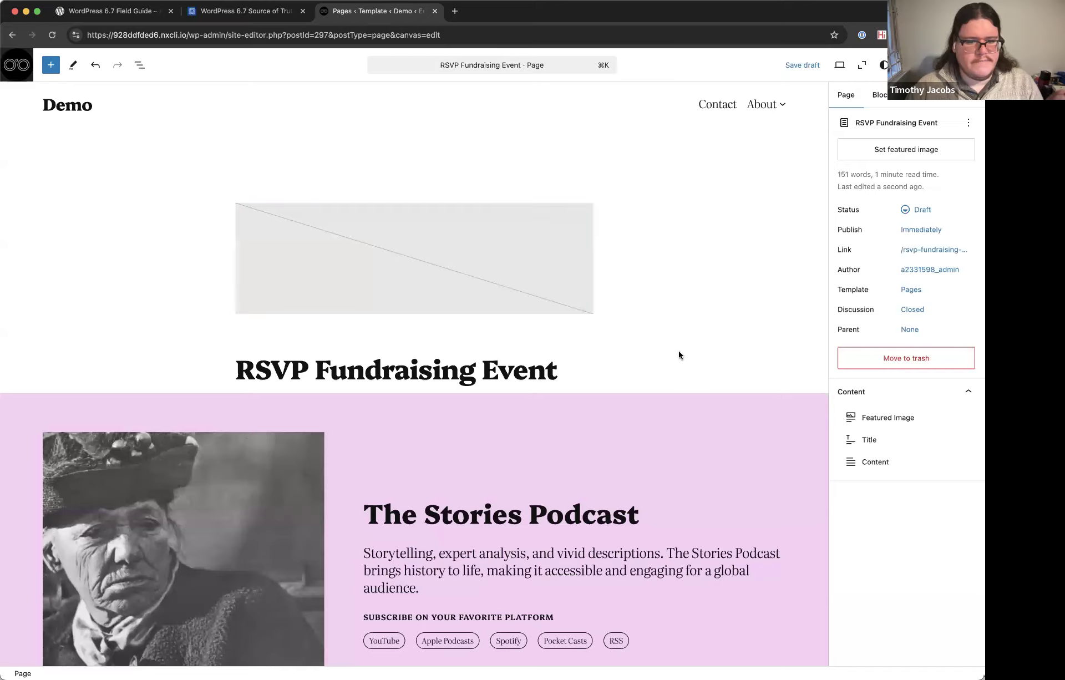
Review the inserted podcast layout and publish the RSVP Fundraising Event page.
scroll(678, 355, "down", 7)
scroll(679, 355, "up", 4)
scroll(679, 355, "down", 15)
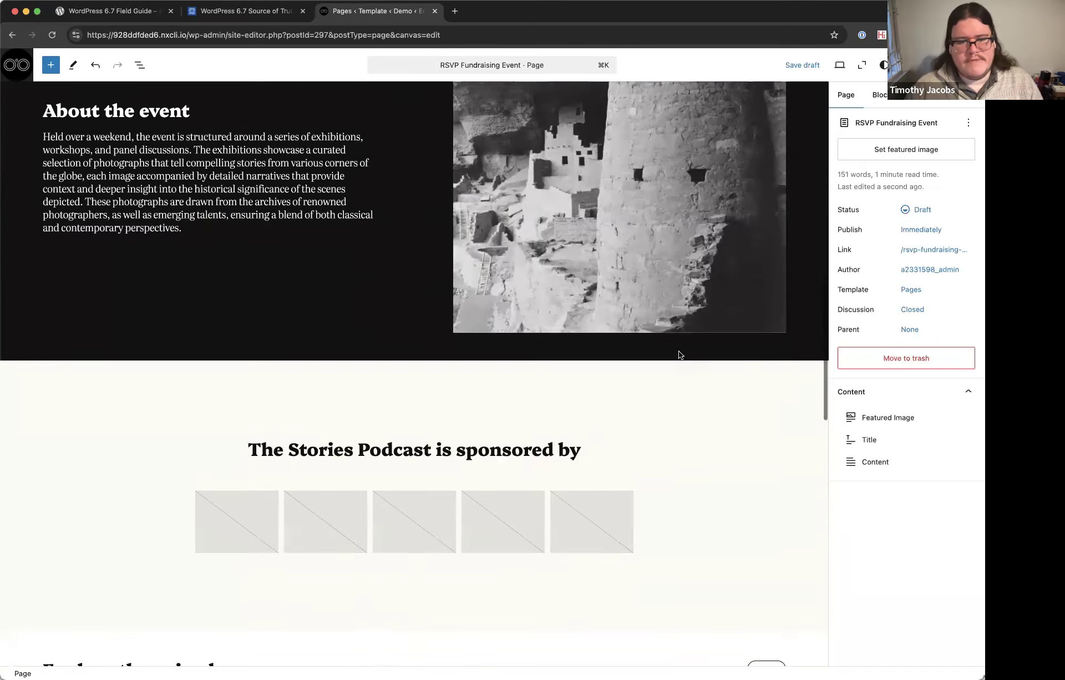
scroll(679, 355, "up", 10)
scroll(678, 351, "up", 10)
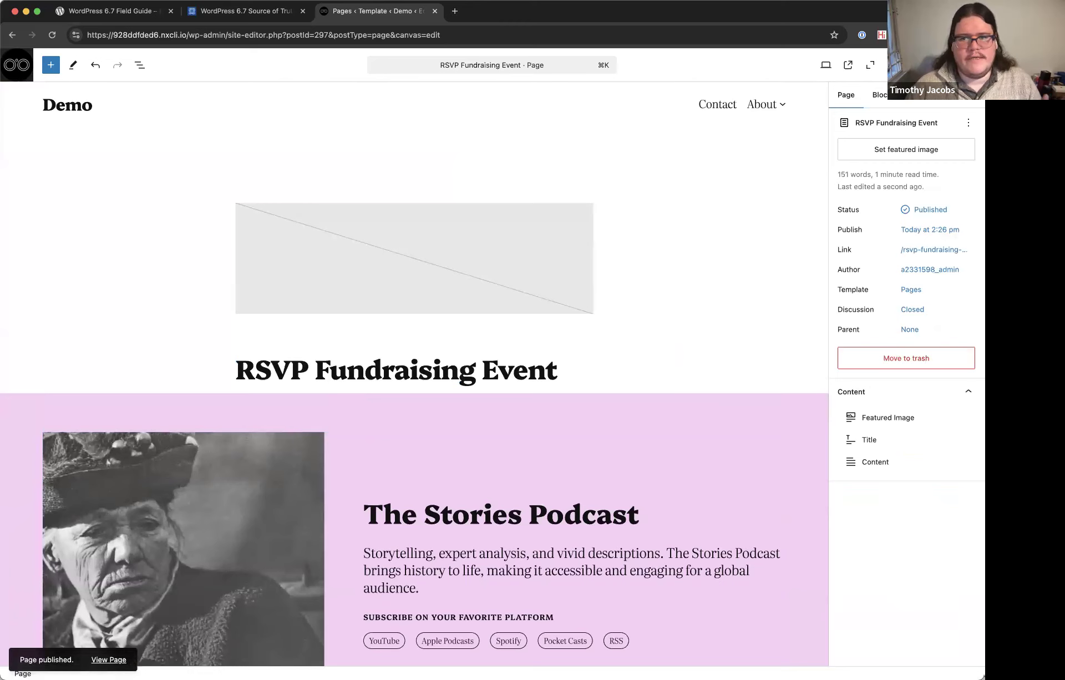
Look through the General, Appearance, Accessibility and Blocks preferences in the Site Editor, and close the preferences.
left_click(972, 65)
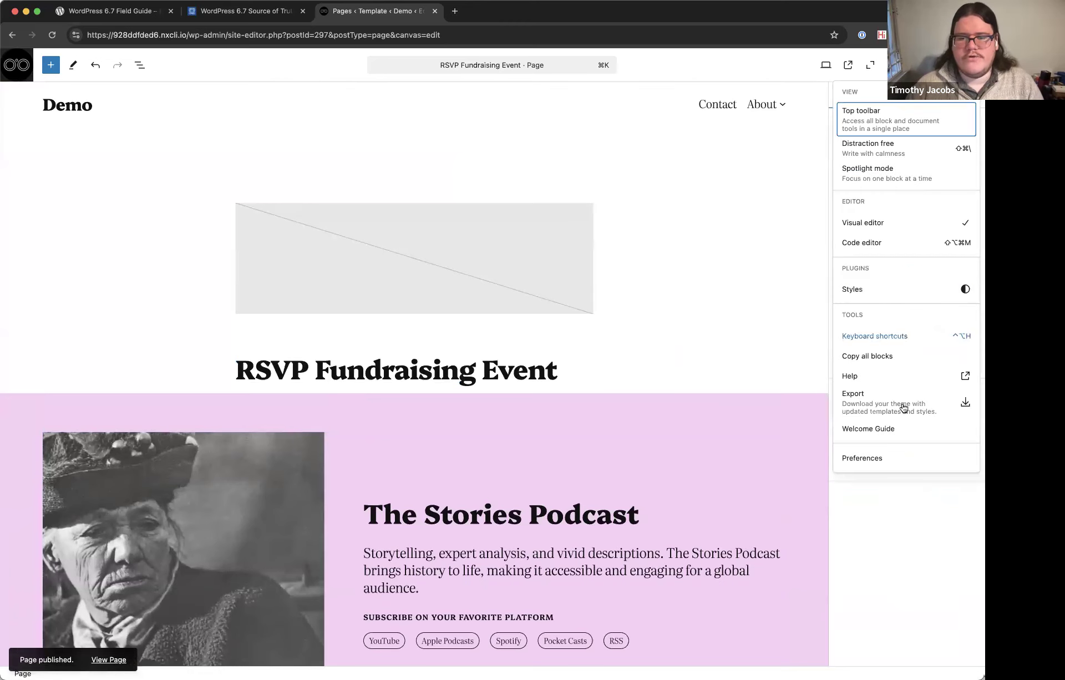
left_click(863, 458)
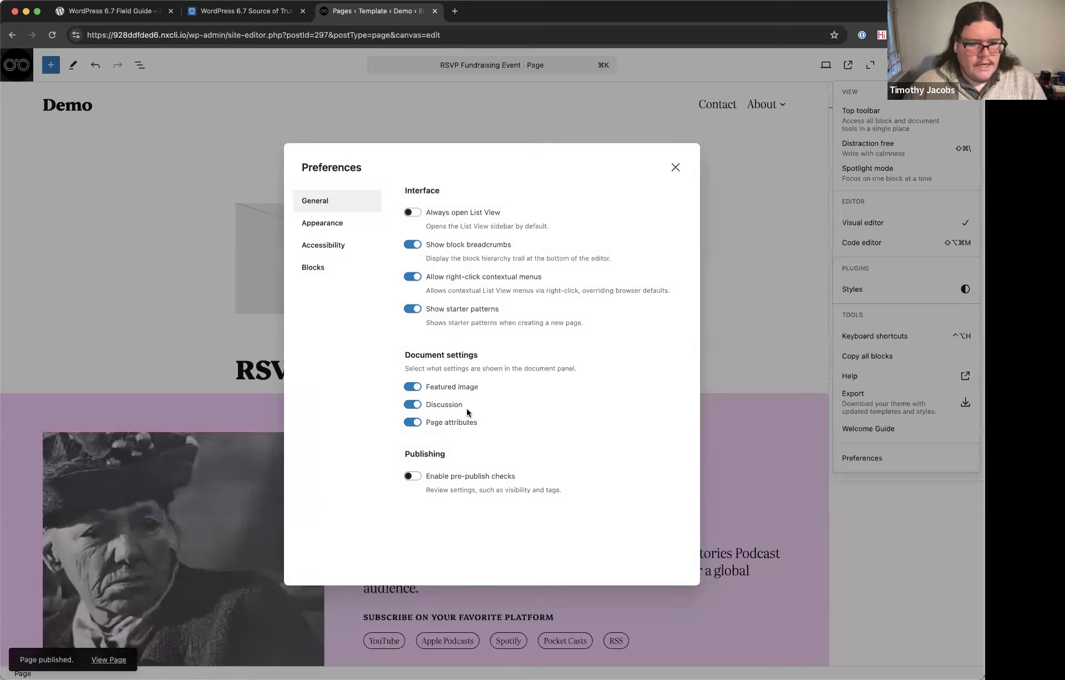
left_click(322, 224)
left_click(324, 246)
left_click(324, 270)
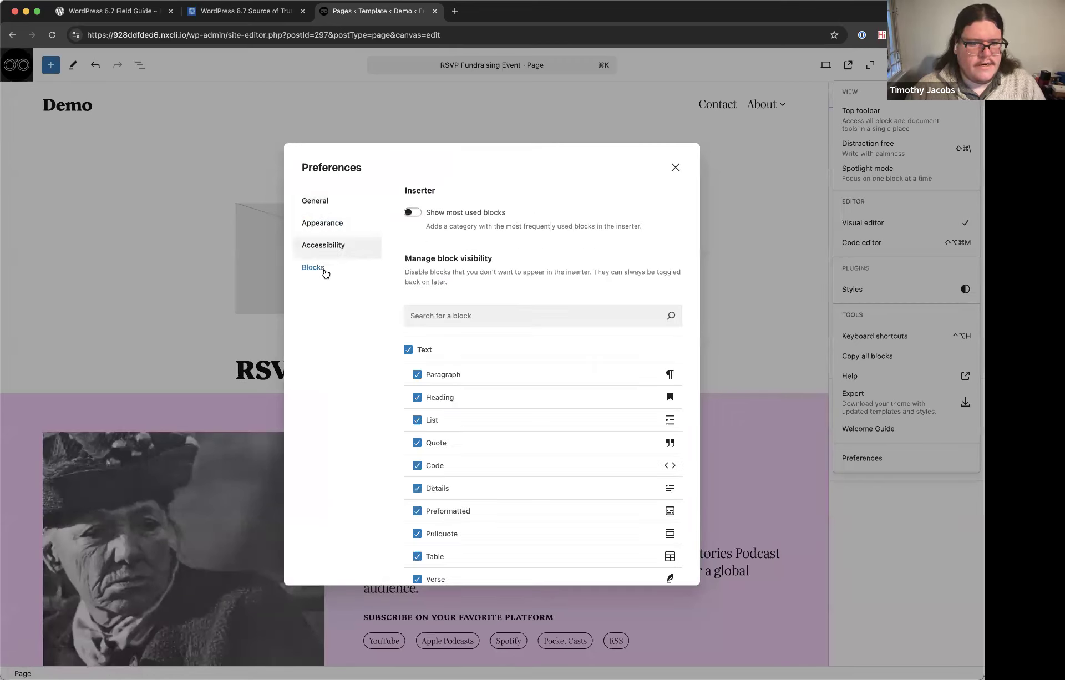
left_click(315, 202)
left_click(676, 170)
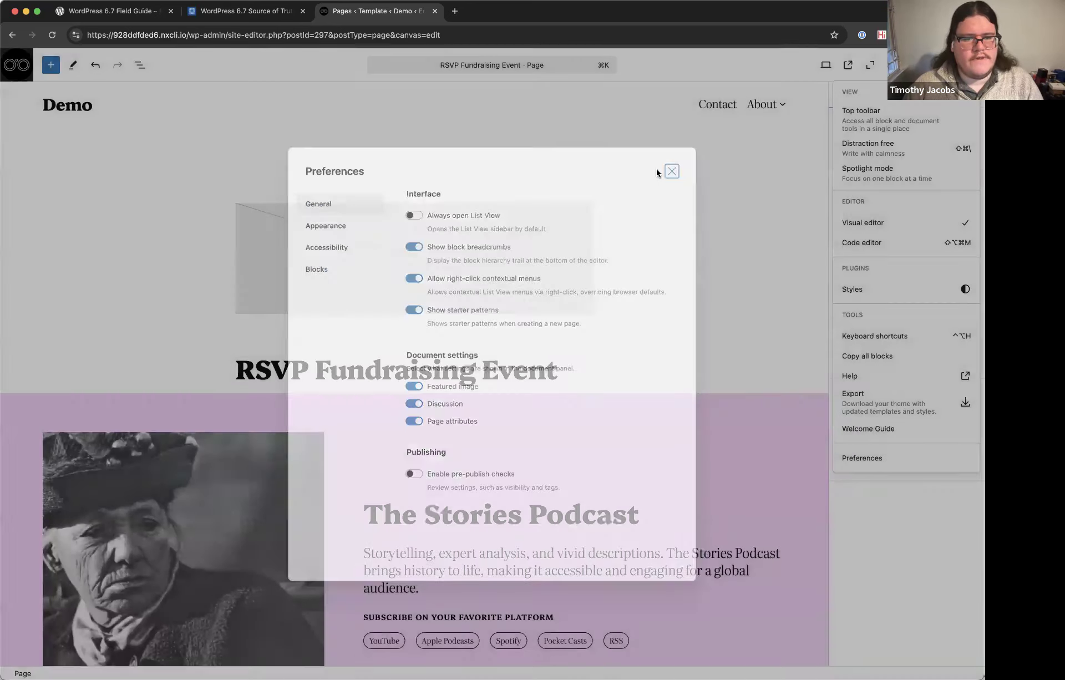
Leave the Site Editor and open the RSVP Fundraising Event page for editing from the admin dashboard's page list.
left_click(17, 65)
left_click(17, 65)
left_click(27, 72)
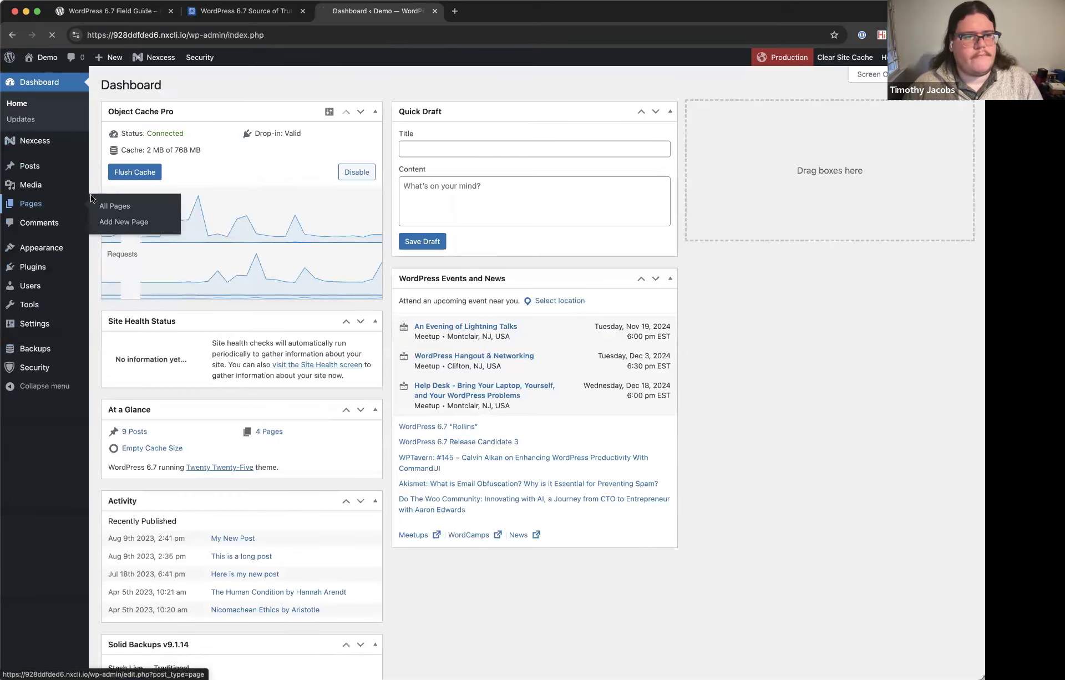
left_click(103, 204)
left_click(159, 312)
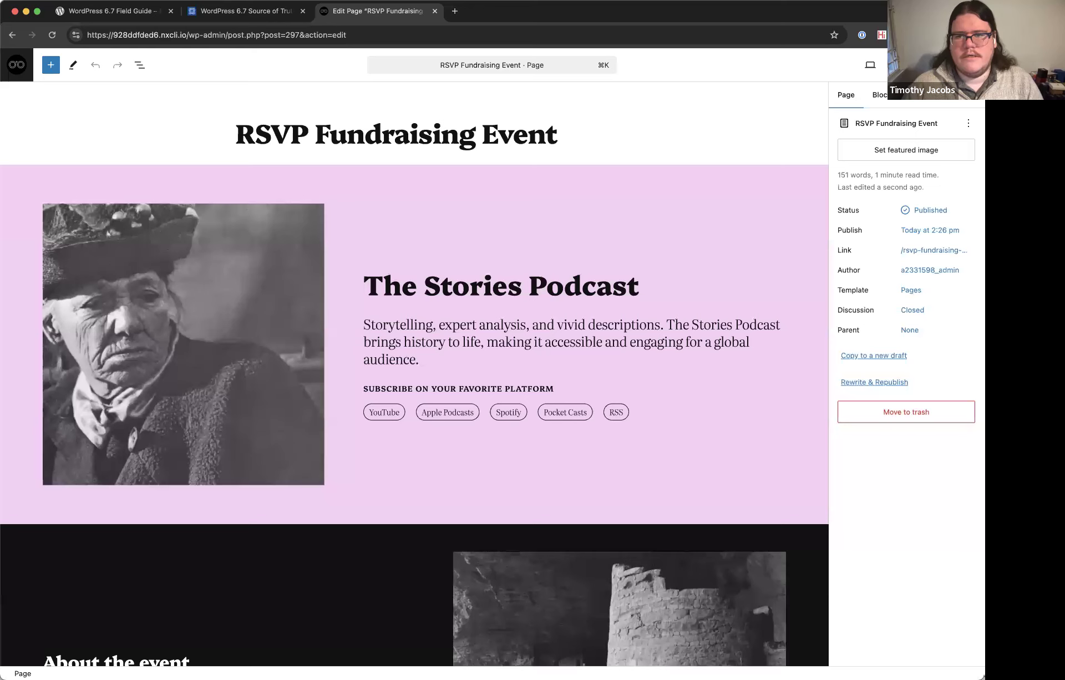
Turn the "Show starter patterns" preference off and back on, and close the preferences.
left_click(1053, 65)
left_click(860, 434)
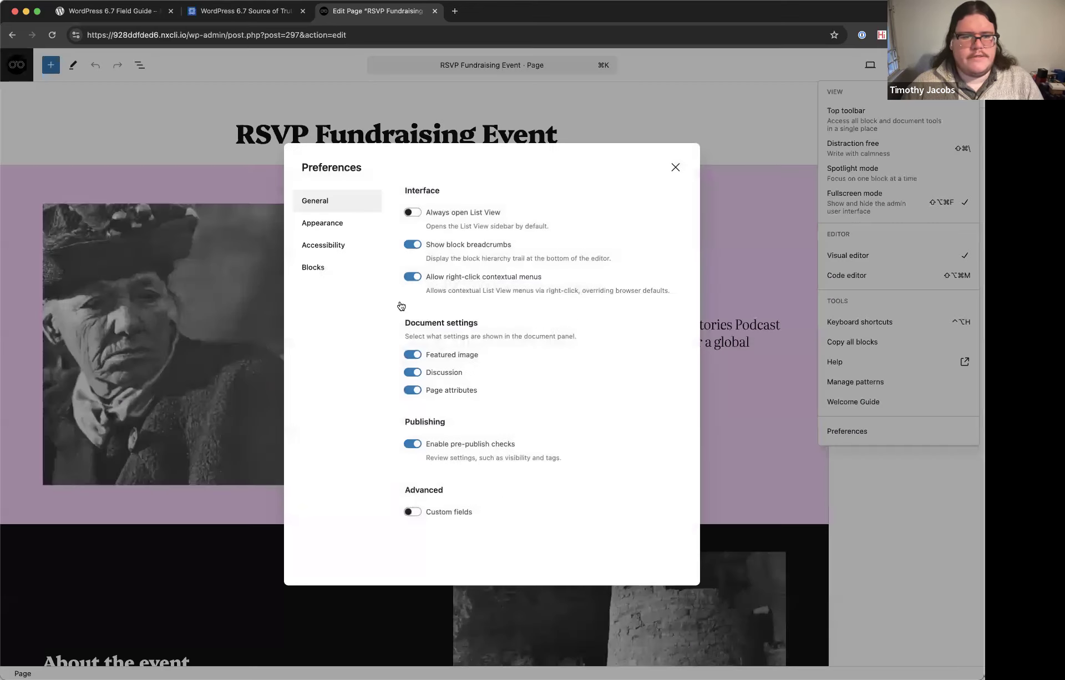
left_click(417, 312)
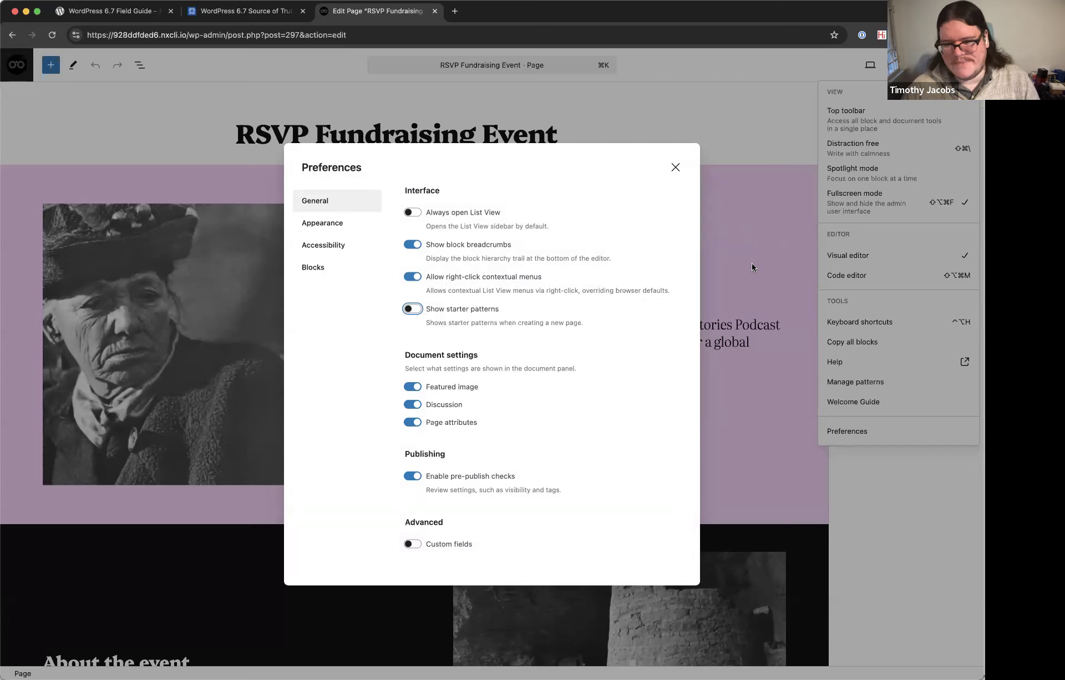
left_click(343, 477)
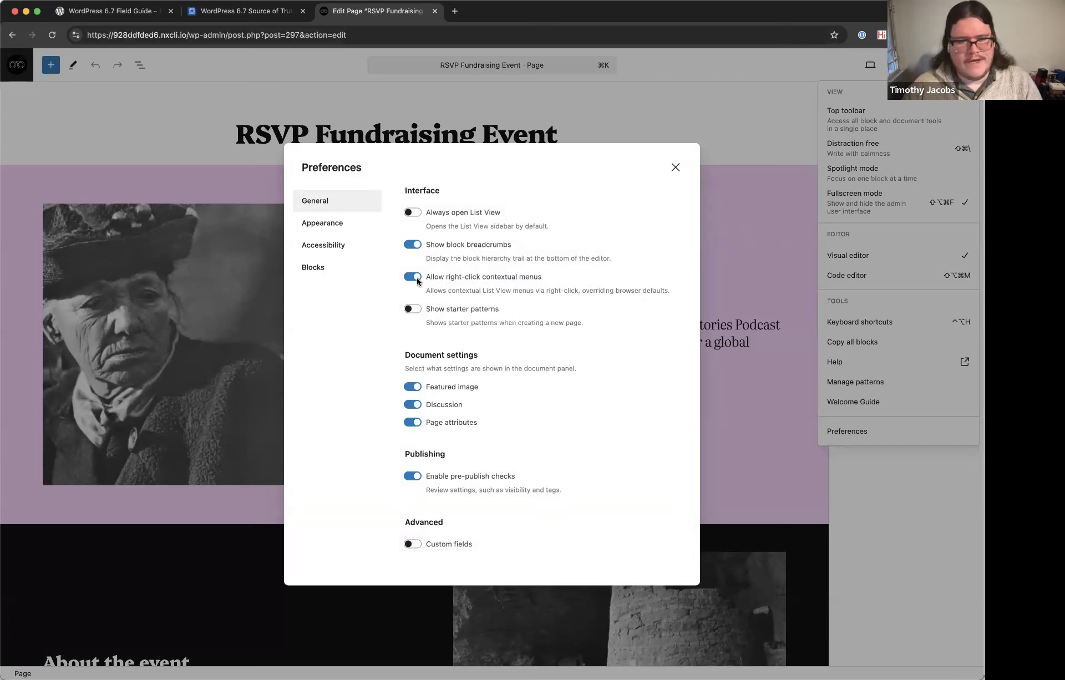
left_click(413, 309)
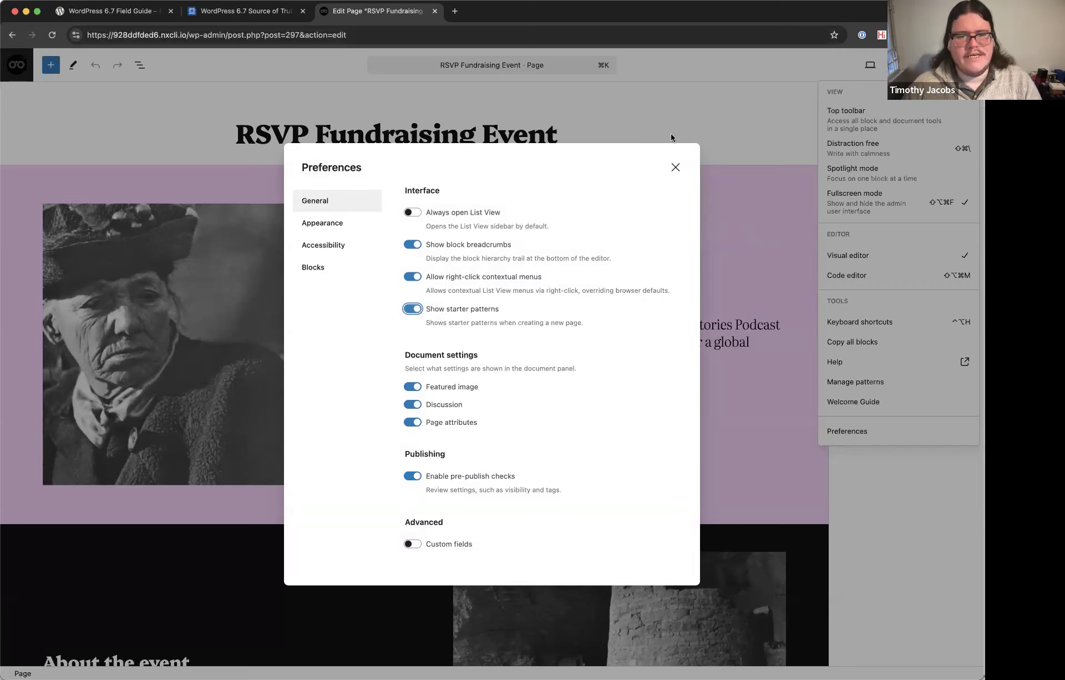
left_click(676, 167)
key("Escape")
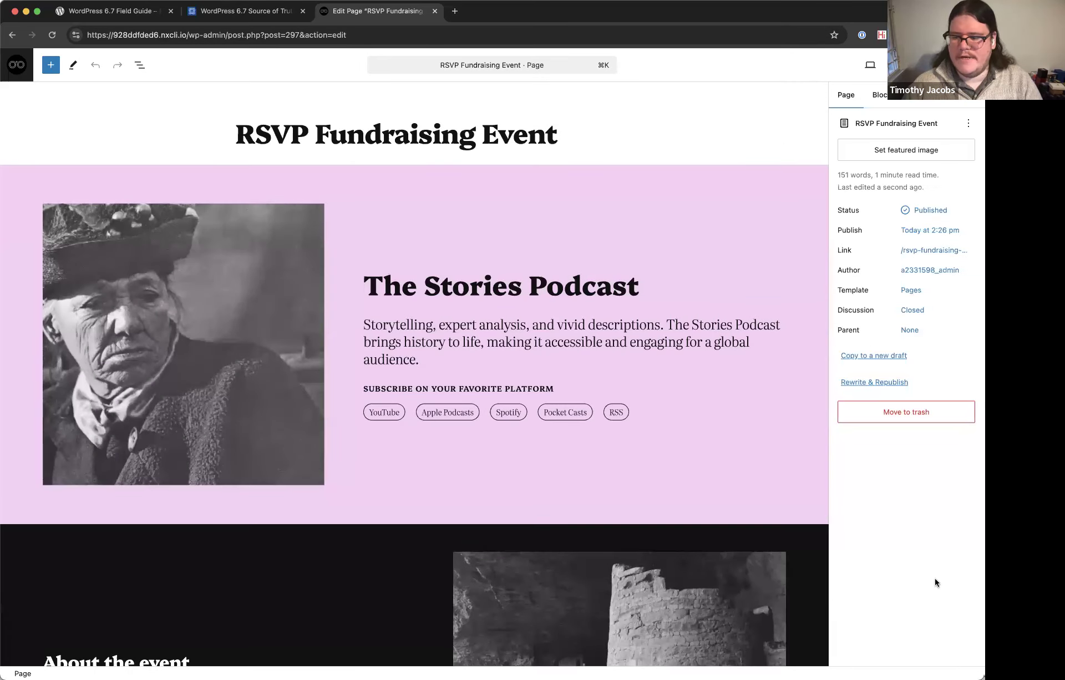
Leave the page editor and open the About WordPress page in the admin.
scroll(702, 483, "down", 20)
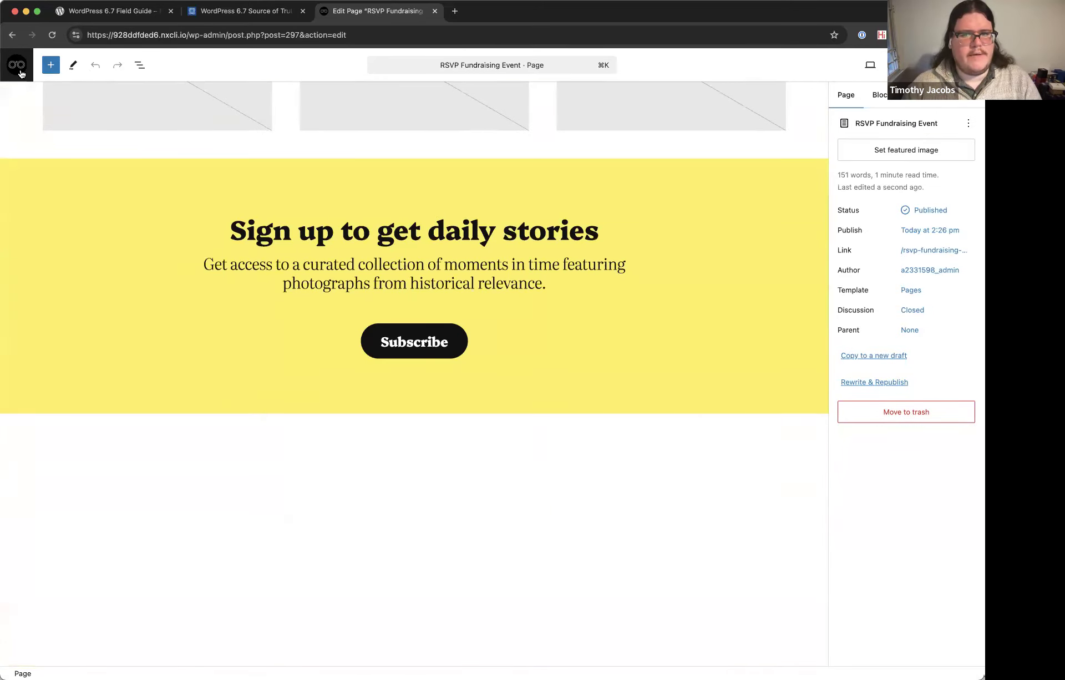
left_click(16, 65)
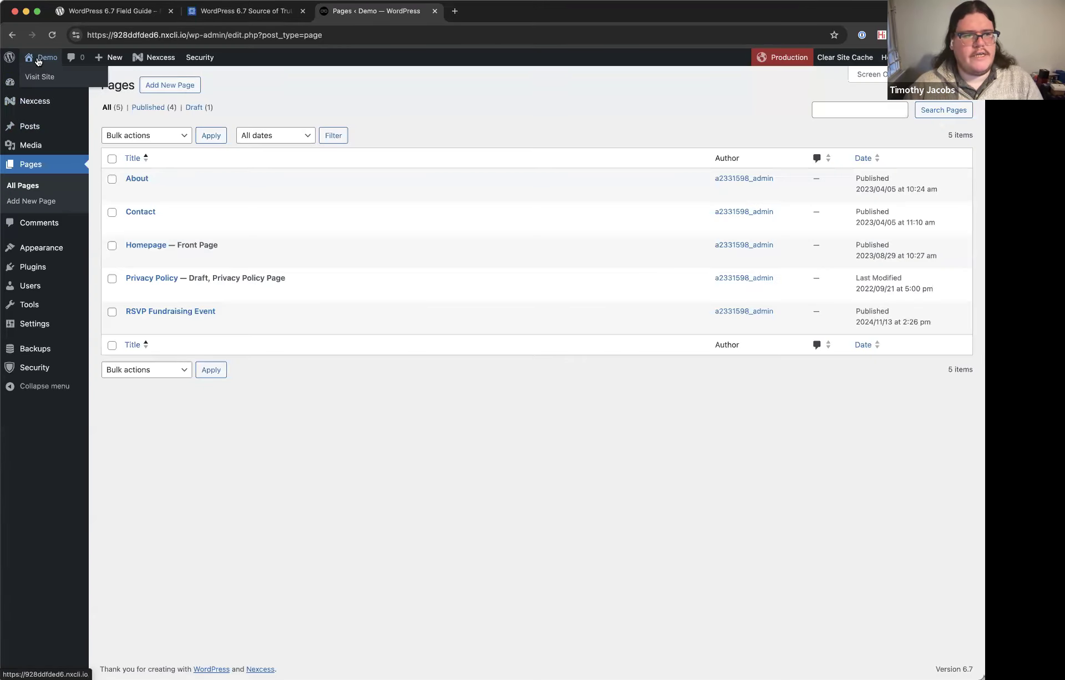
left_click(20, 78)
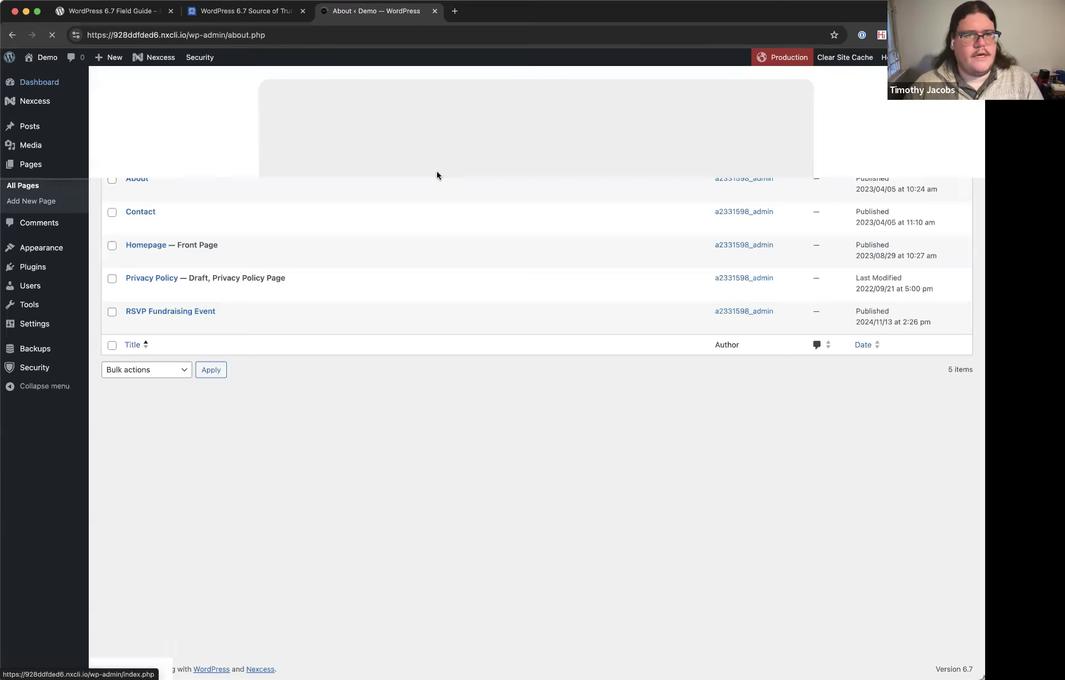
Read the WordPress 6.7 release highlights on connecting blocks to custom fields, font size presets and performance updates.
scroll(501, 321, "down", 8)
scroll(501, 321, "down", 7)
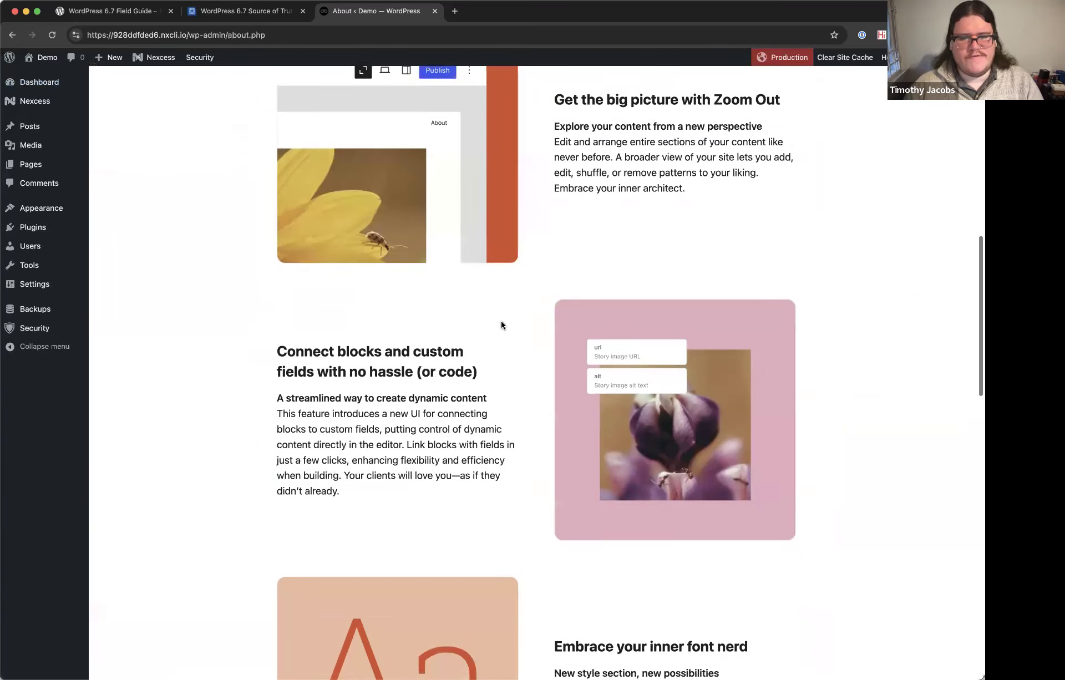
scroll(502, 324, "down", 1)
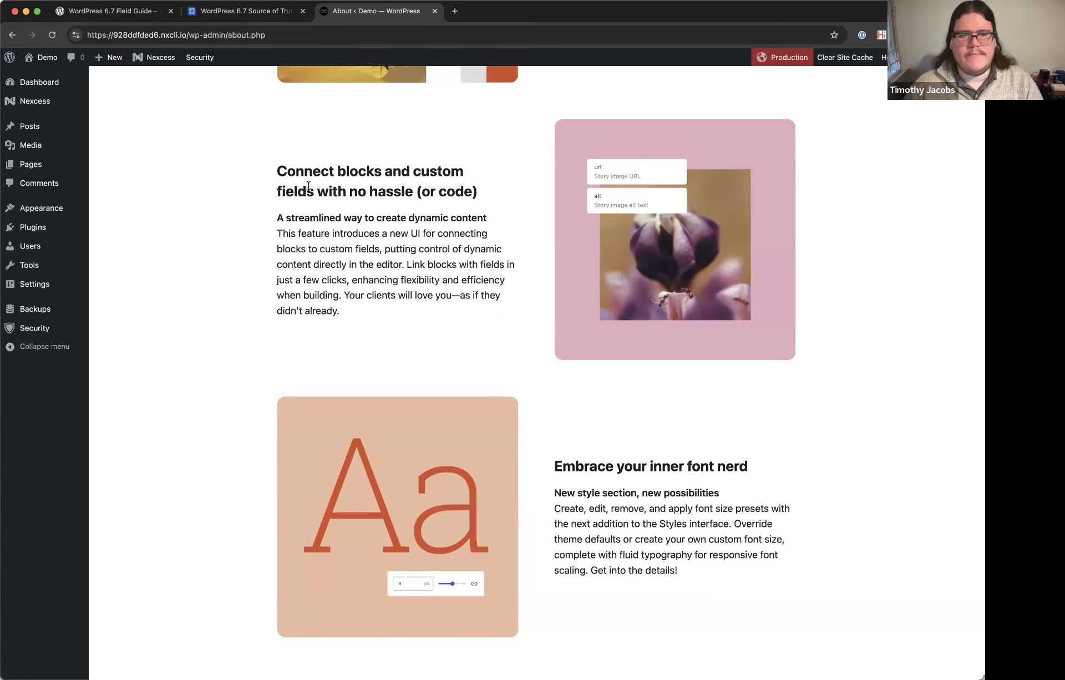
left_click_drag(277, 168, 412, 261)
left_click(349, 361)
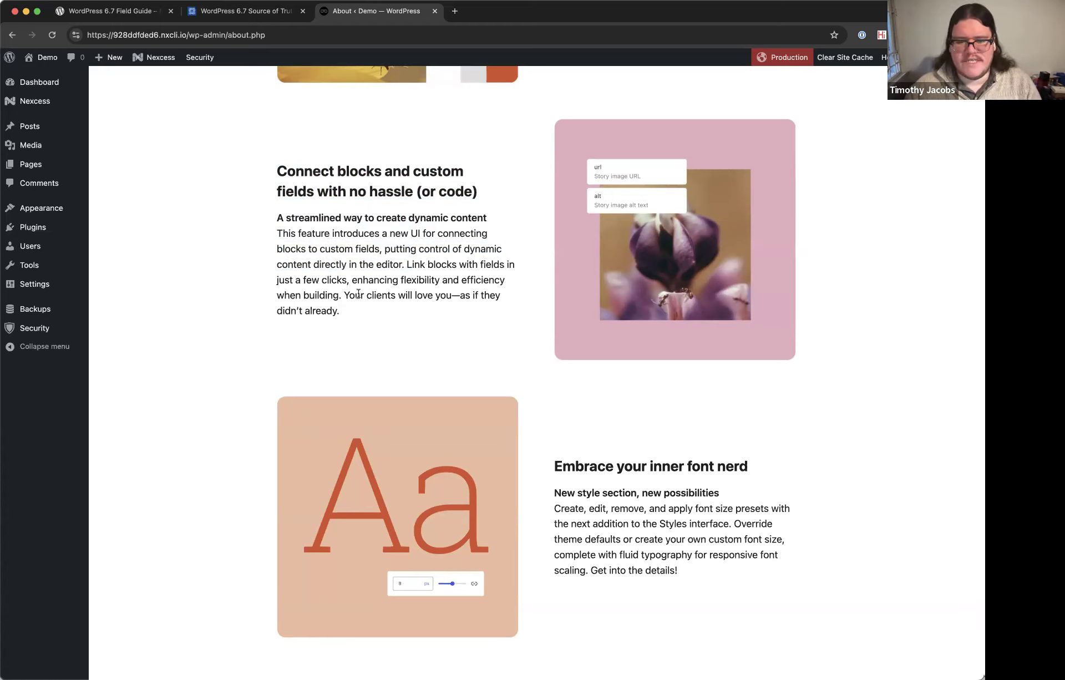
scroll(358, 297, "down", 2)
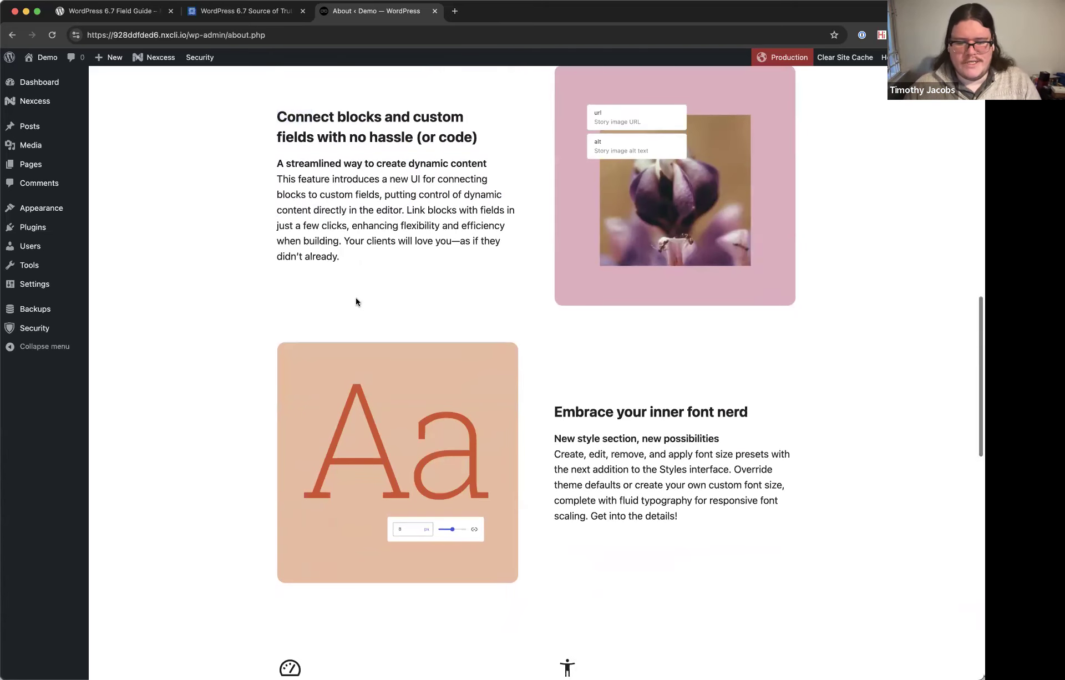
scroll(358, 300, "down", 10)
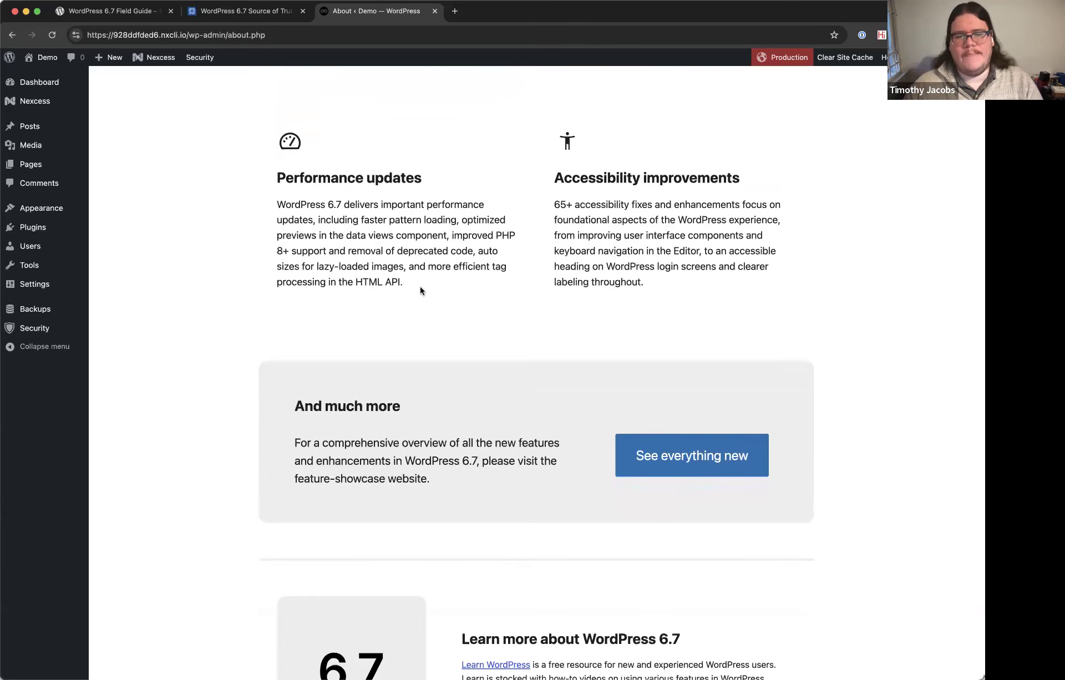
triple_click(281, 206)
left_click(332, 251)
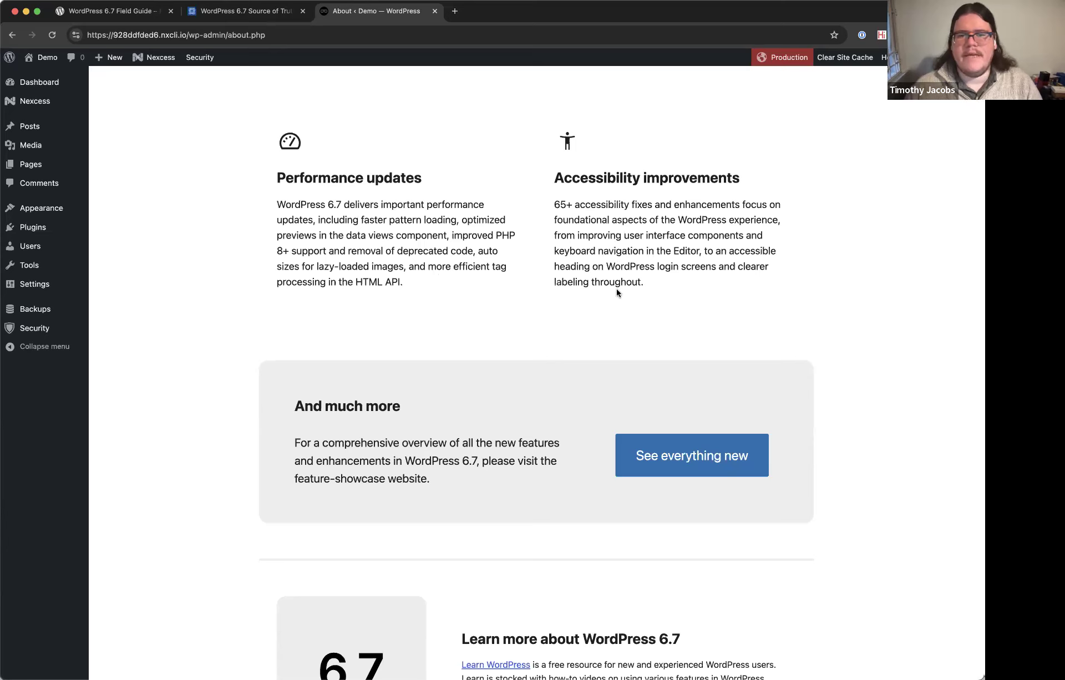
Read the WordPress 6.7 accessibility improvements and the remaining release resources on the About WordPress page.
left_click_drag(555, 201, 687, 283)
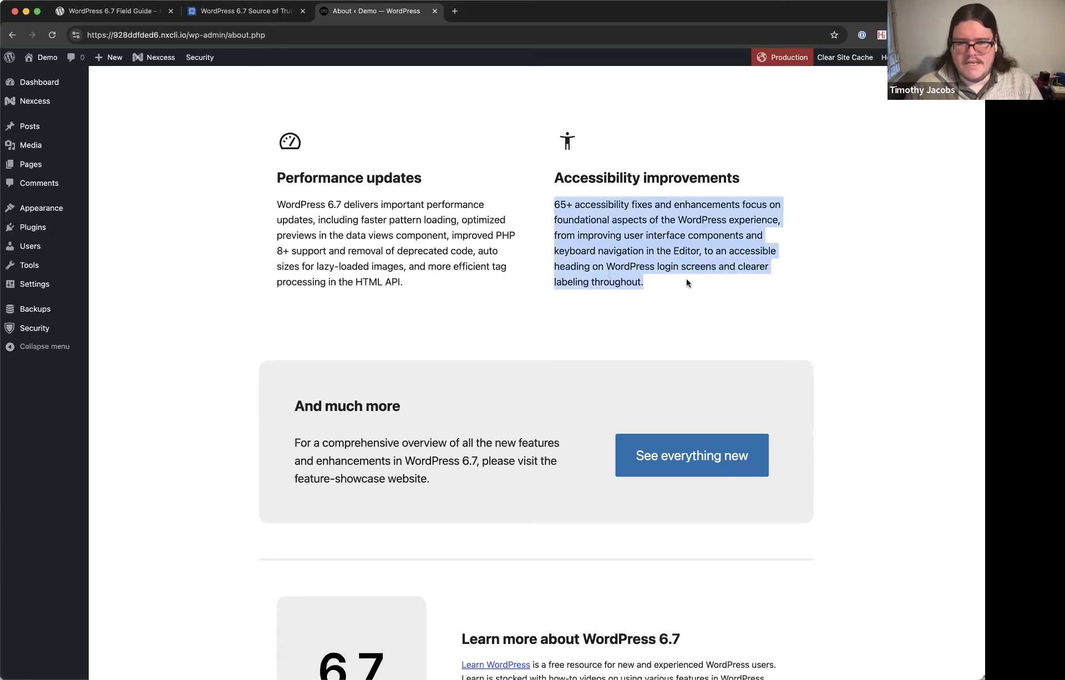
left_click(687, 283)
scroll(676, 289, "down", 6)
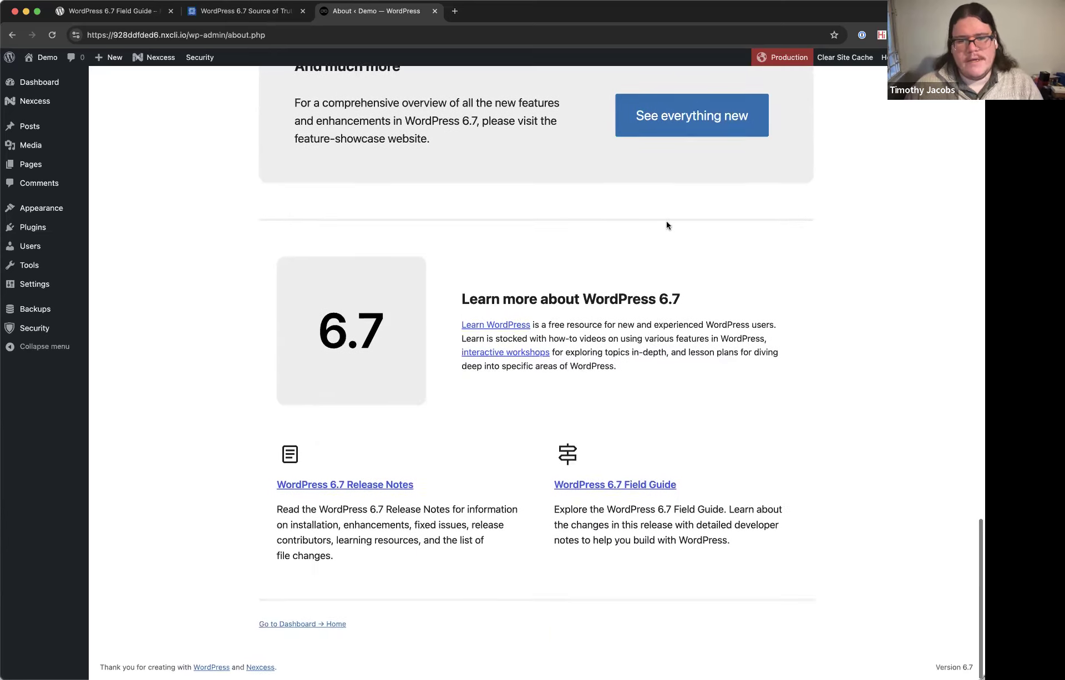
scroll(668, 223, "up", 1)
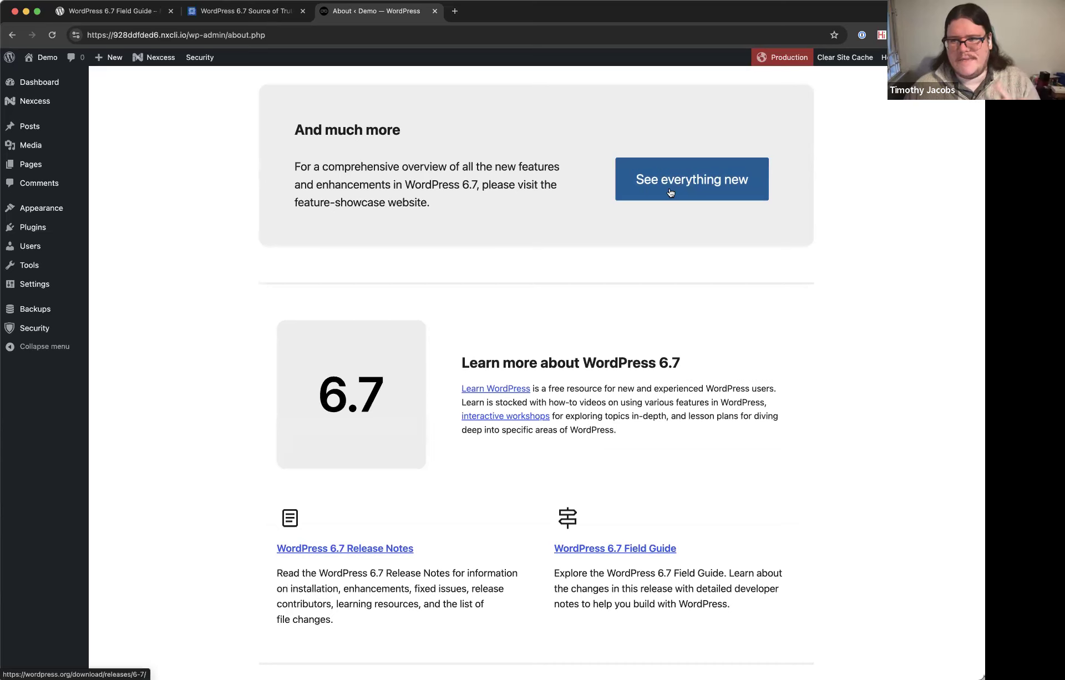
scroll(594, 349, "down", 2)
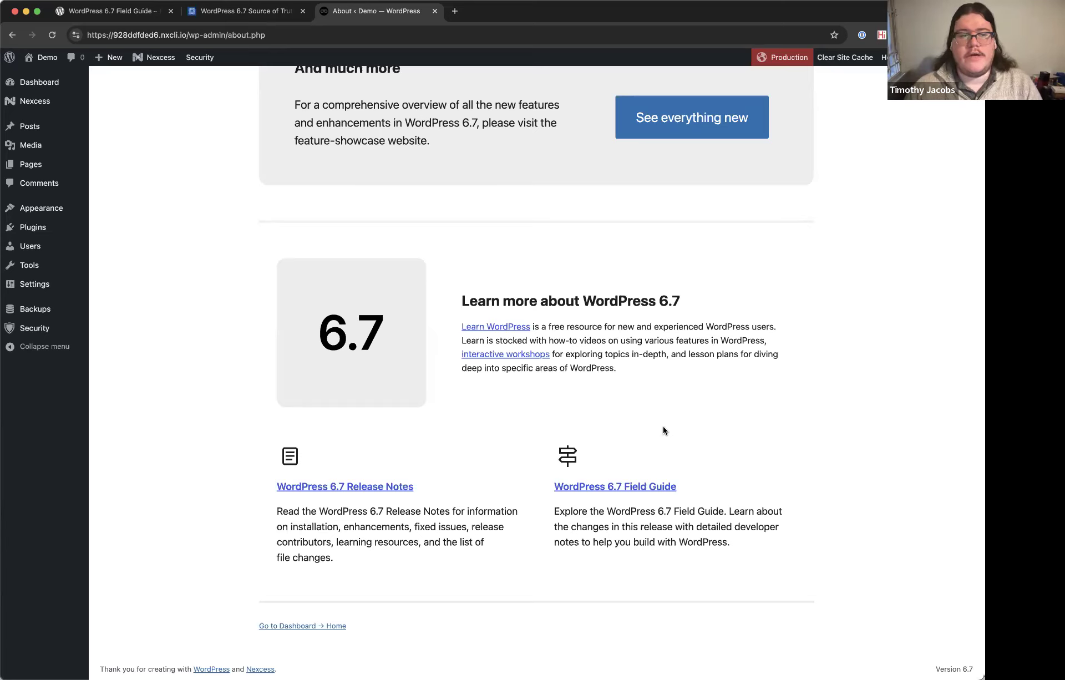
left_click(62, 127)
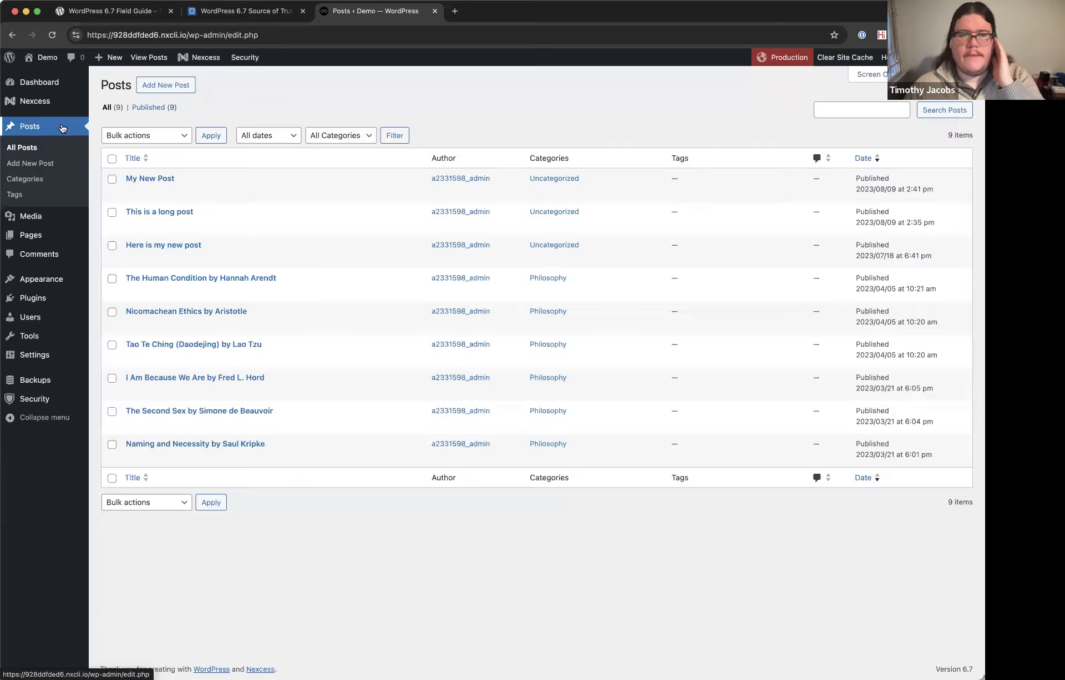
mouse_move(214, 321)
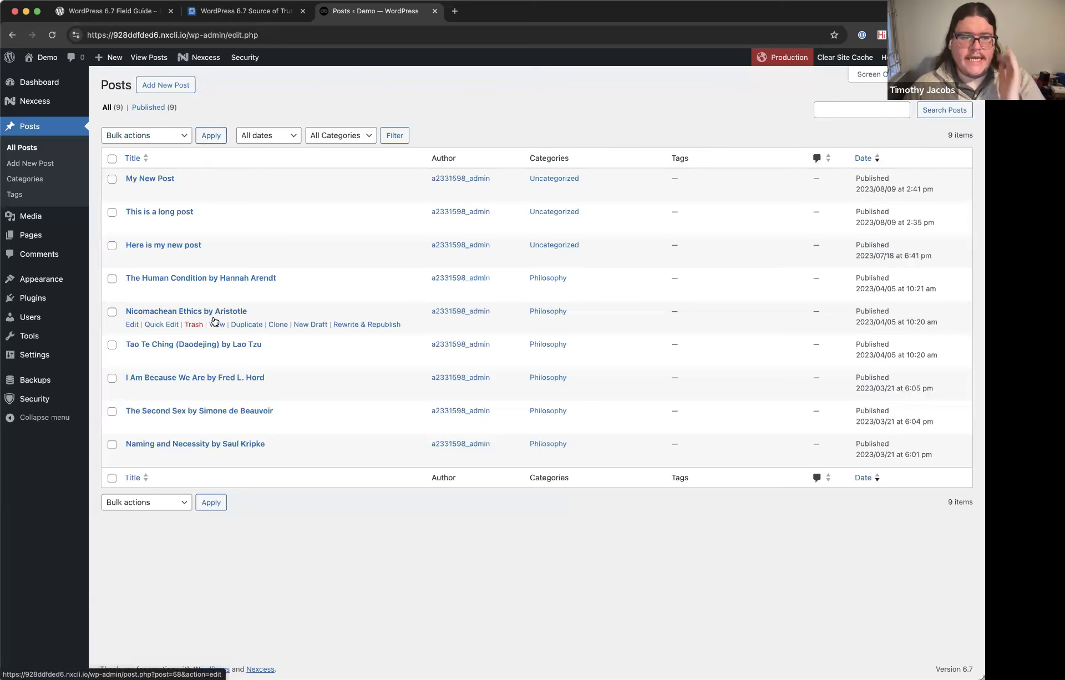
left_click(147, 179)
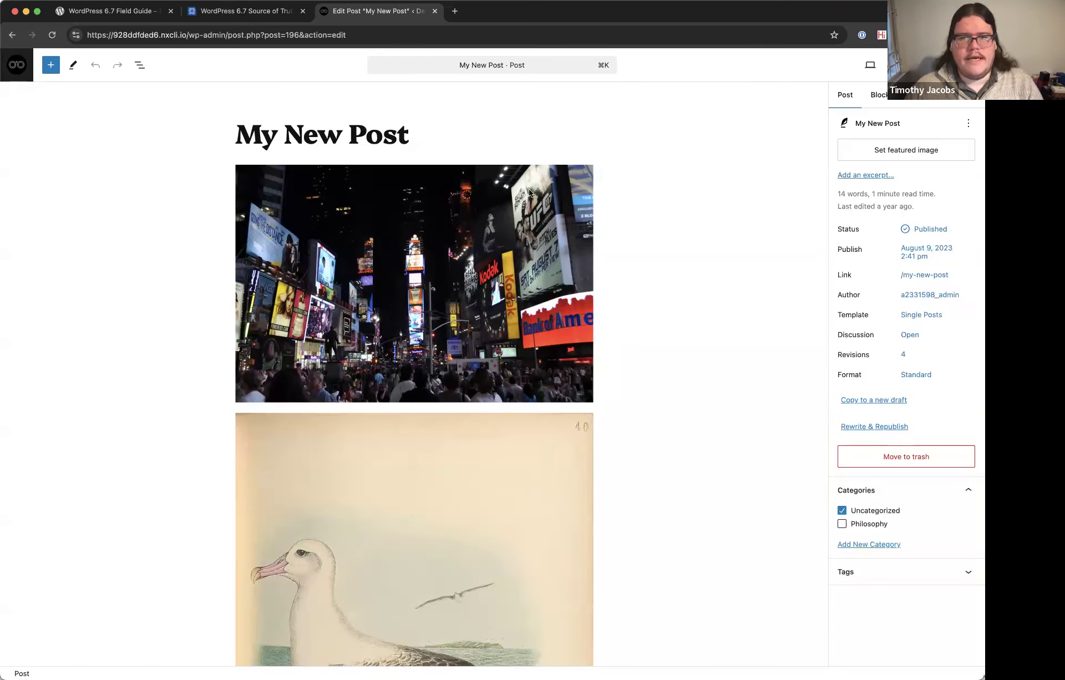
left_click(17, 65)
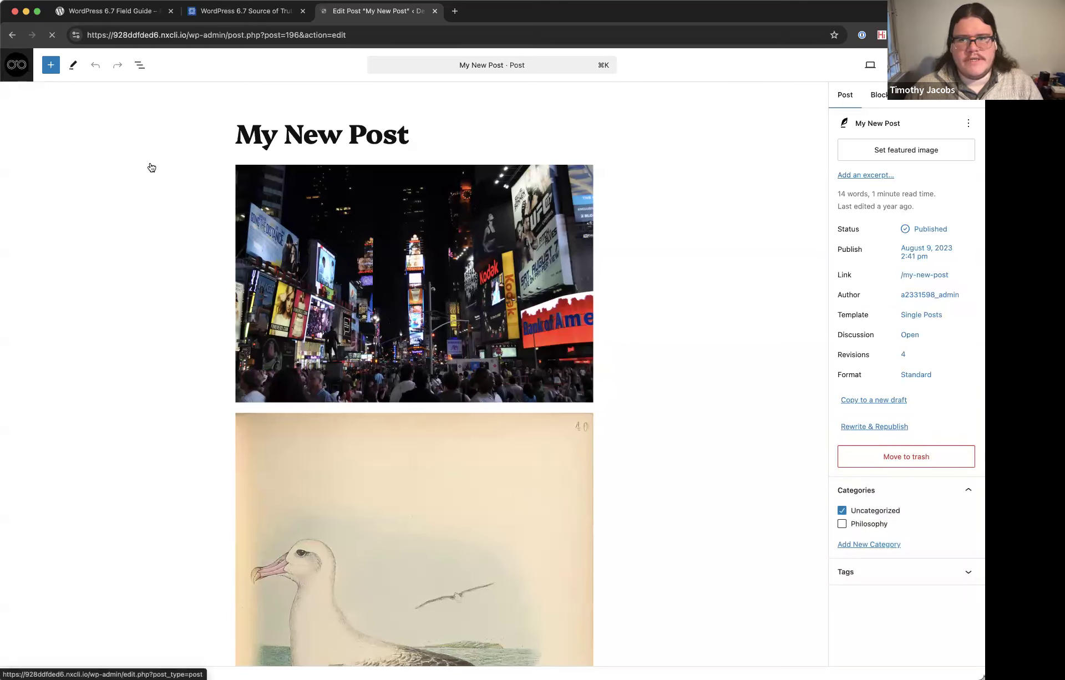
Open the About page for editing from the page list and examine it zoomed out while browsing the pattern categories.
left_click(49, 236)
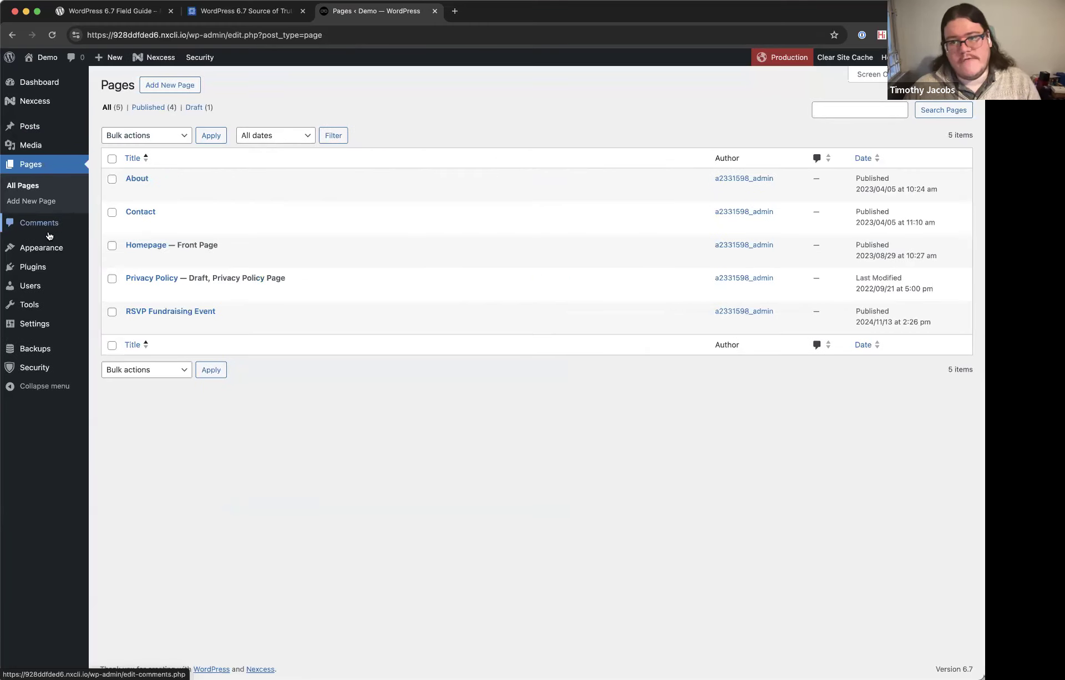
left_click(139, 179)
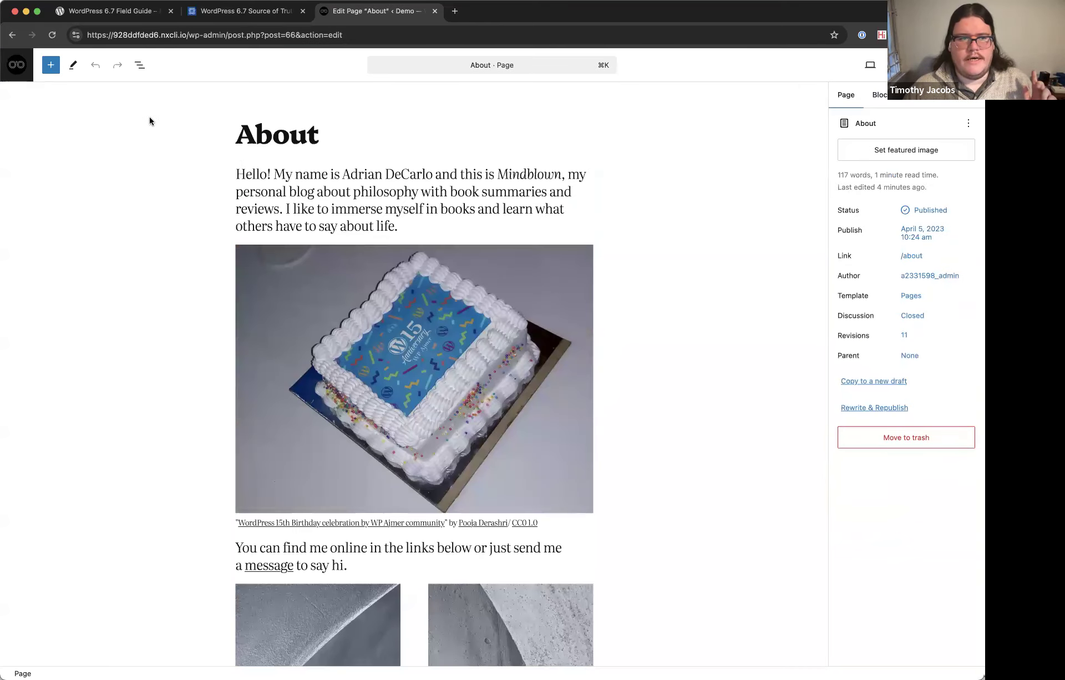
left_click(51, 66)
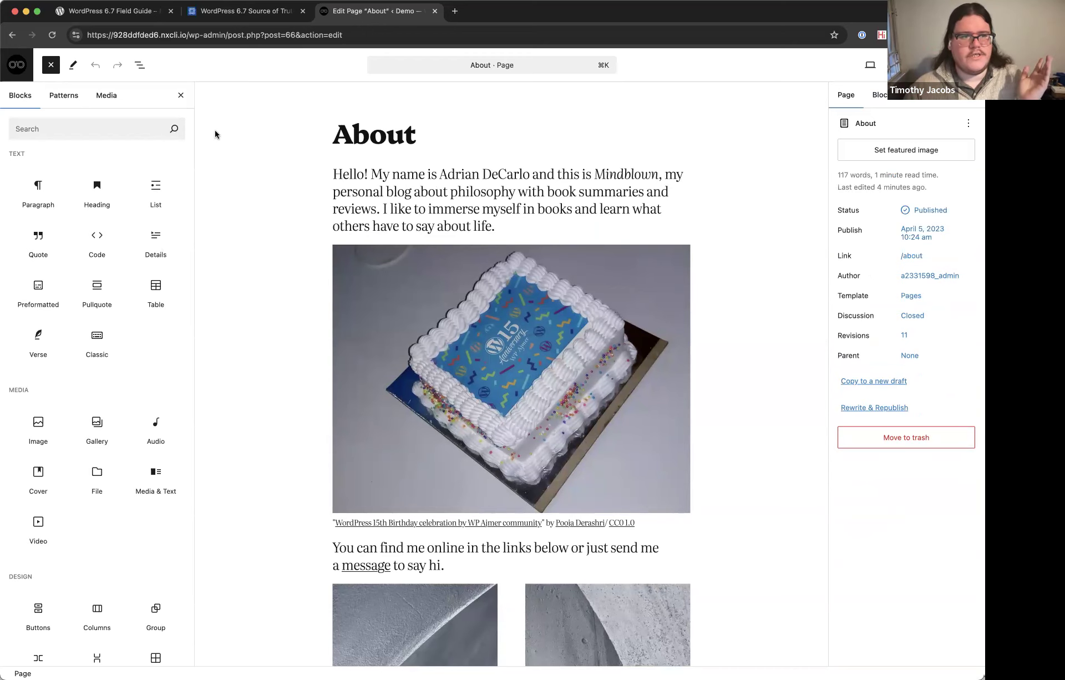
left_click(61, 99)
scroll(524, 330, "down", 5)
scroll(524, 331, "up", 5)
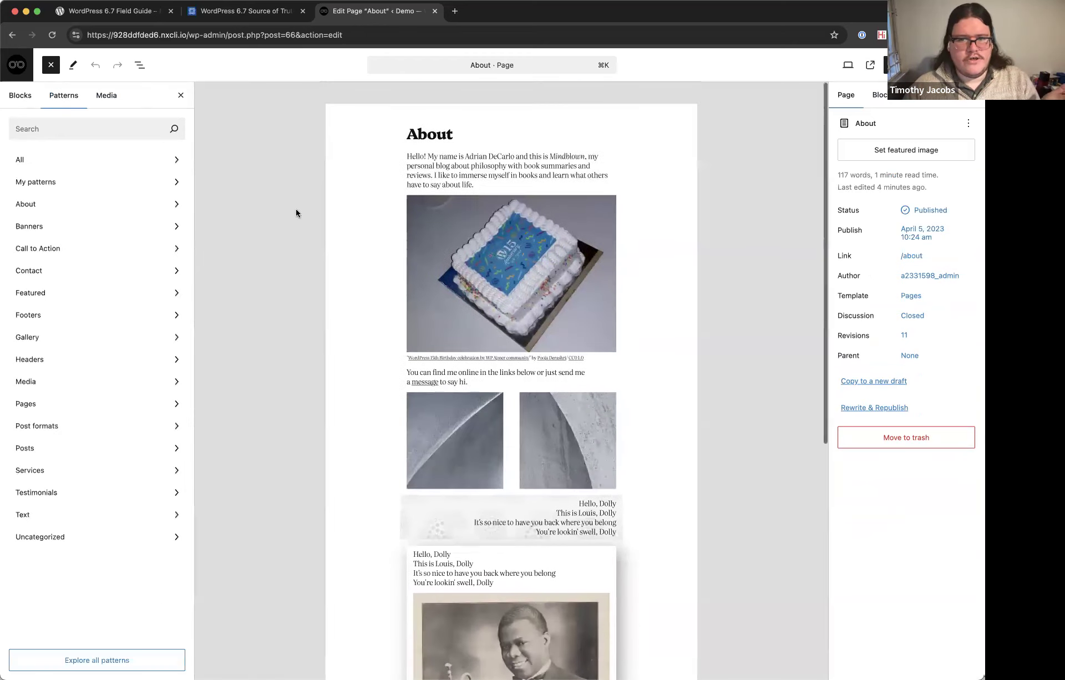
Leave the page editor and activate the Kadence theme.
left_click(17, 74)
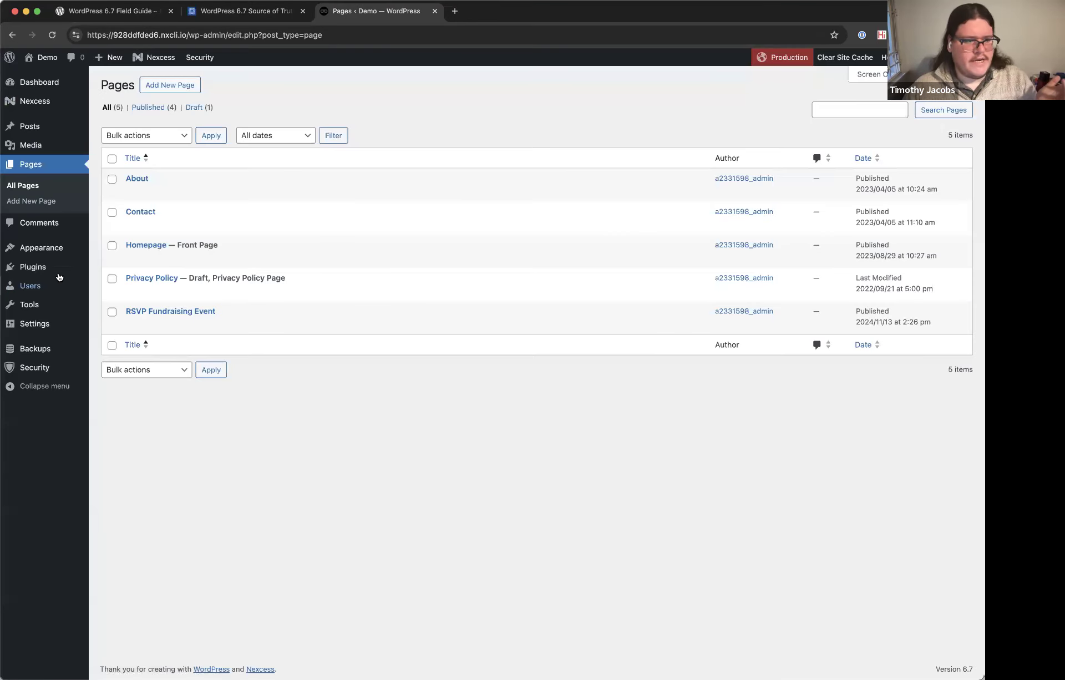
left_click(41, 247)
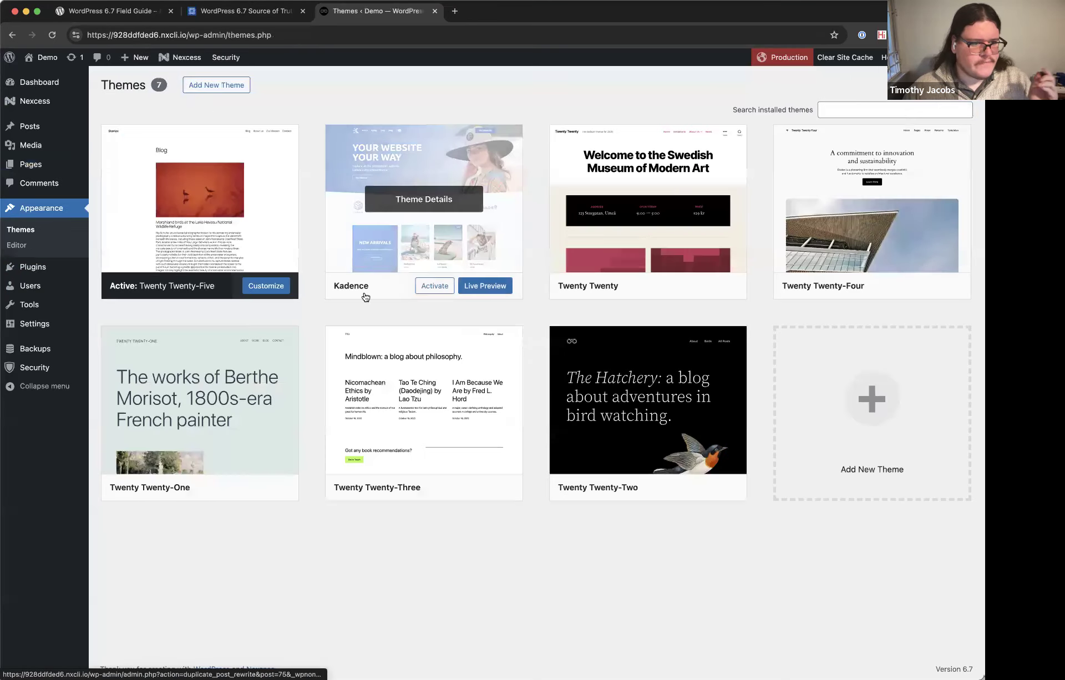
left_click(437, 286)
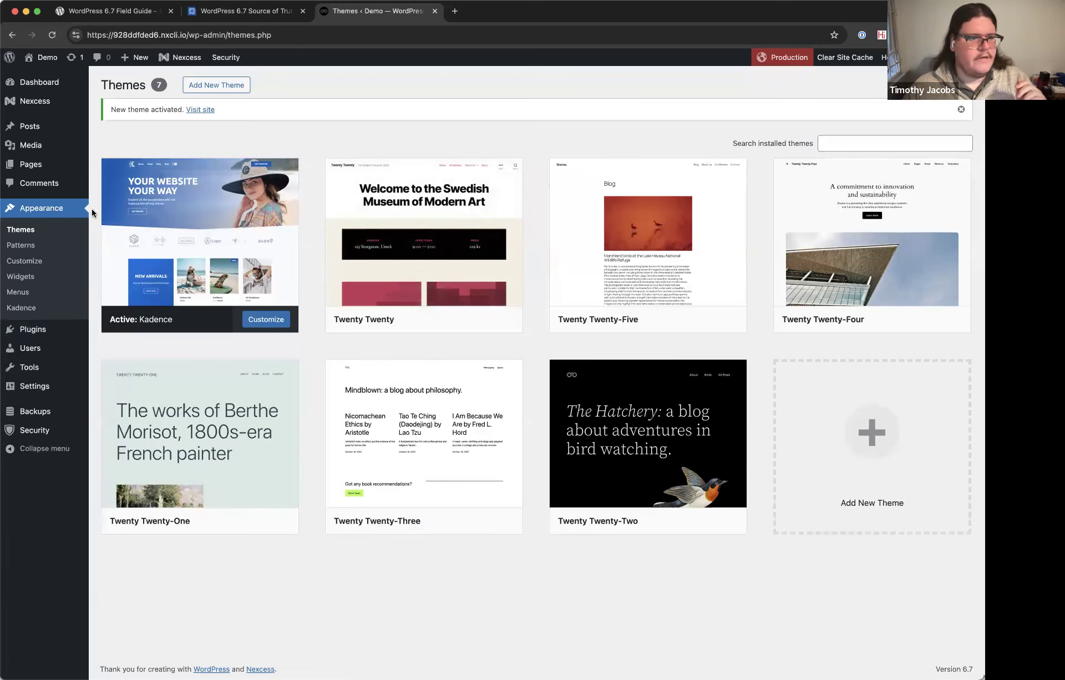
left_click(31, 126)
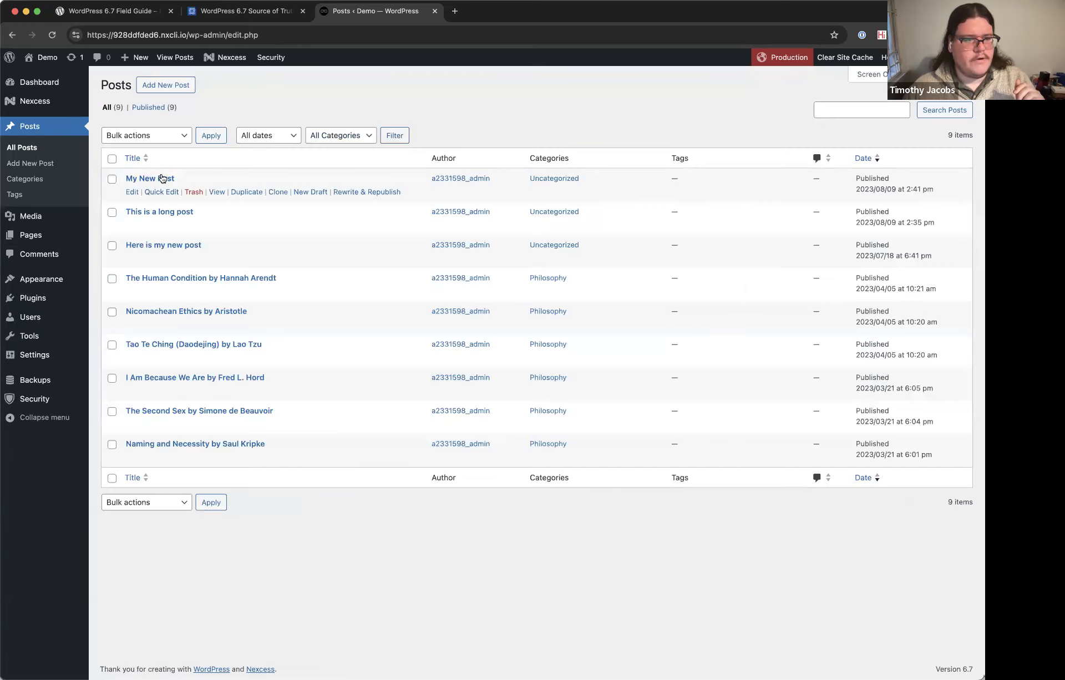
left_click(162, 178)
scroll(163, 179, "left", 5)
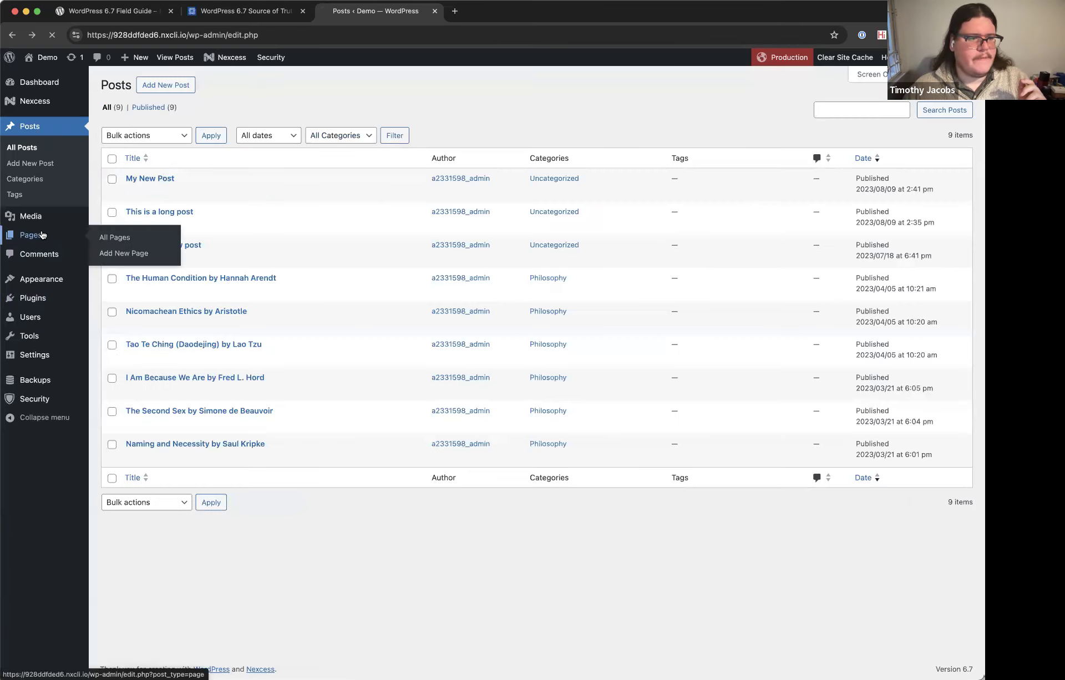
Open the About page for editing under Kadence and examine its zoomed-out view with the pattern categories listed.
left_click(43, 235)
left_click(144, 179)
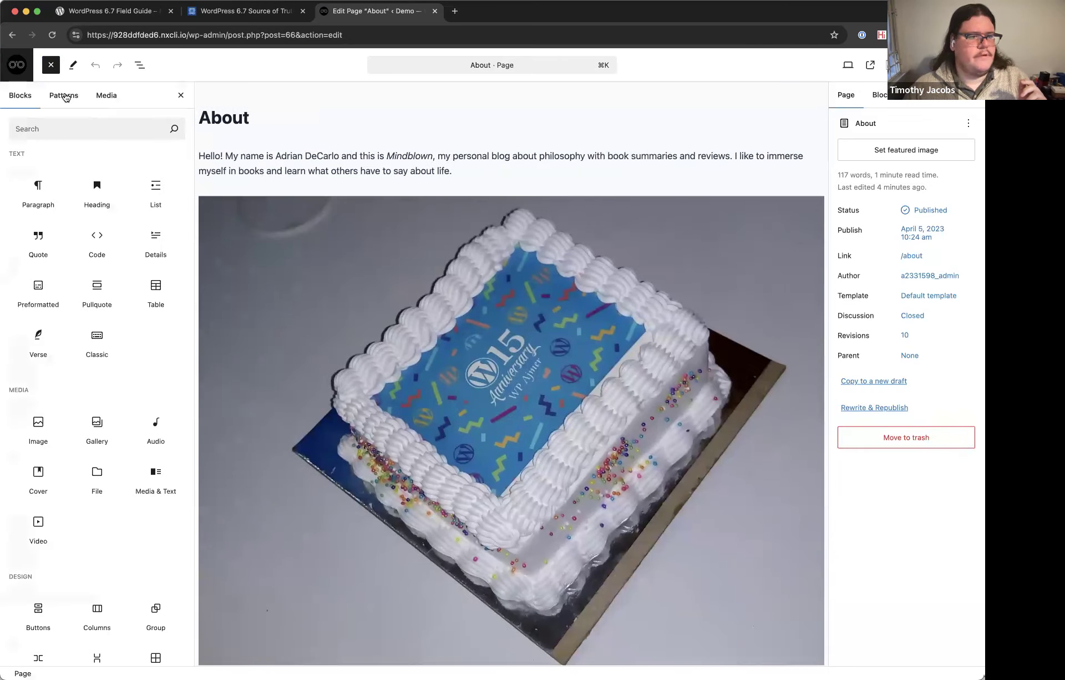
left_click(65, 97)
scroll(458, 333, "down", 10)
scroll(458, 333, "down", 5)
scroll(458, 333, "up", 15)
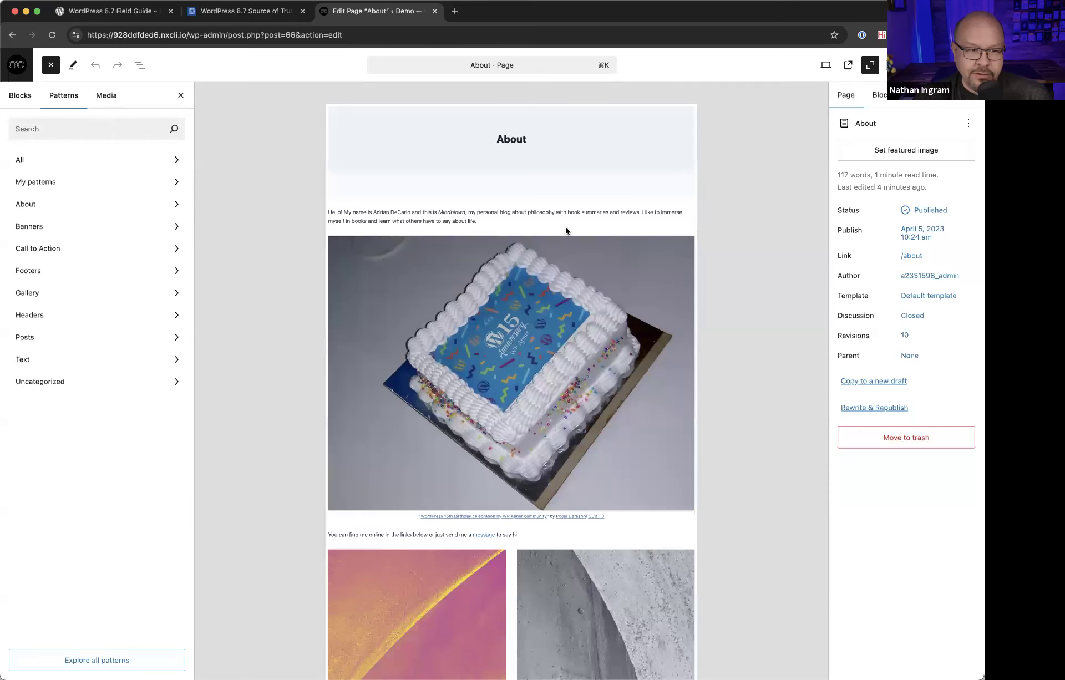
scroll(588, 377, "down", 12)
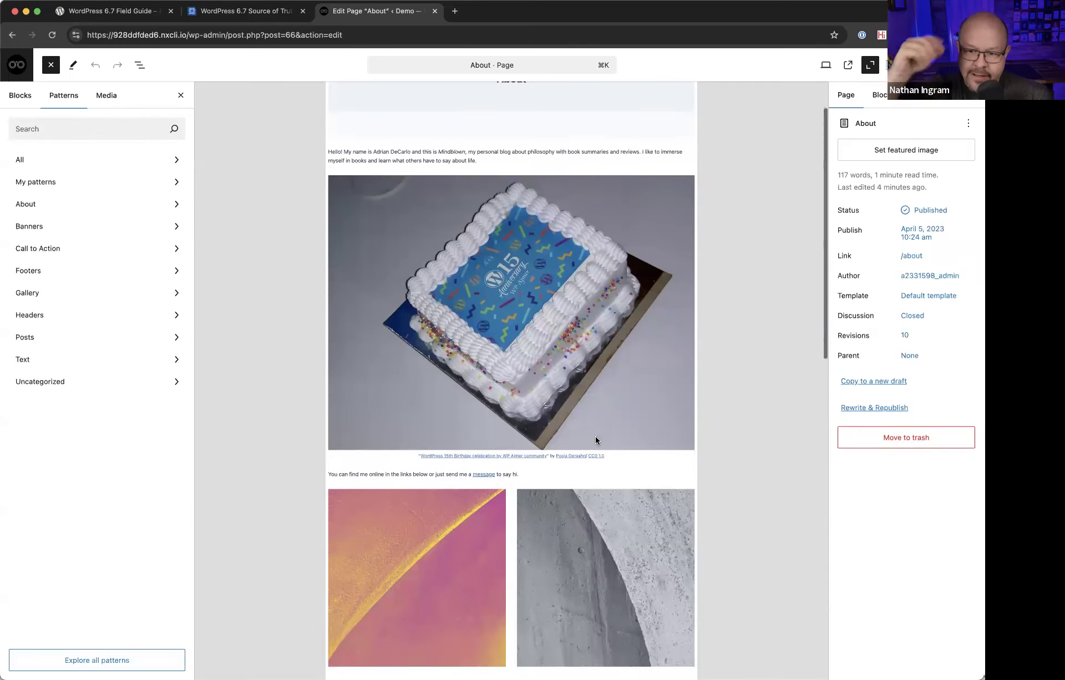
scroll(571, 370, "up", 15)
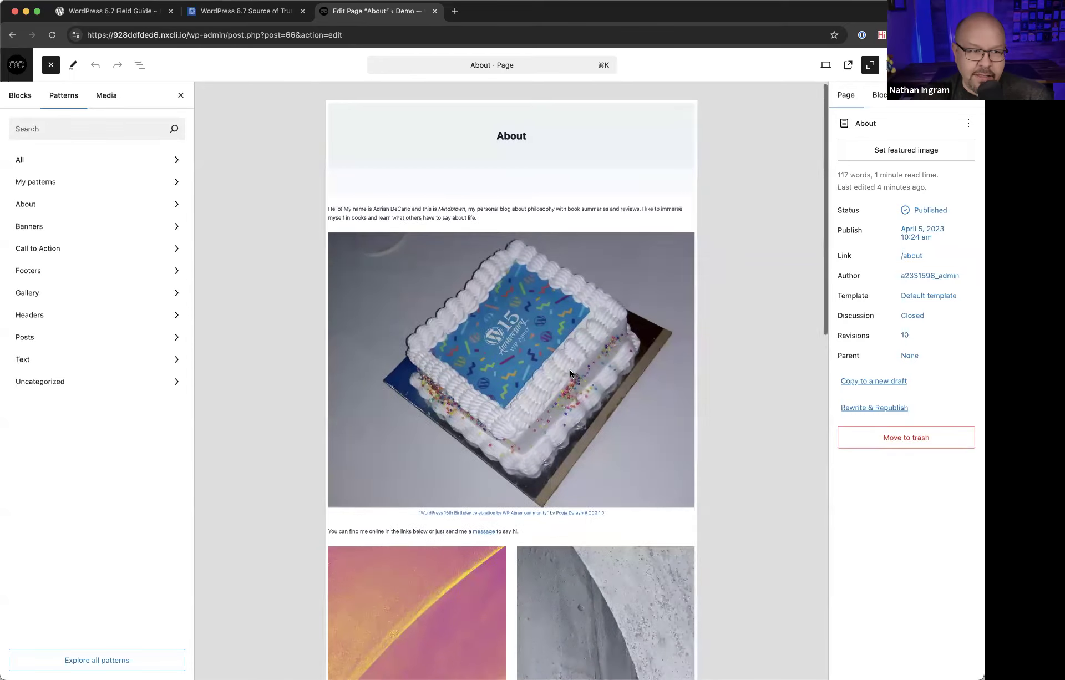
Leave the page editor and reactivate the Twenty Twenty-Five theme.
left_click(17, 65)
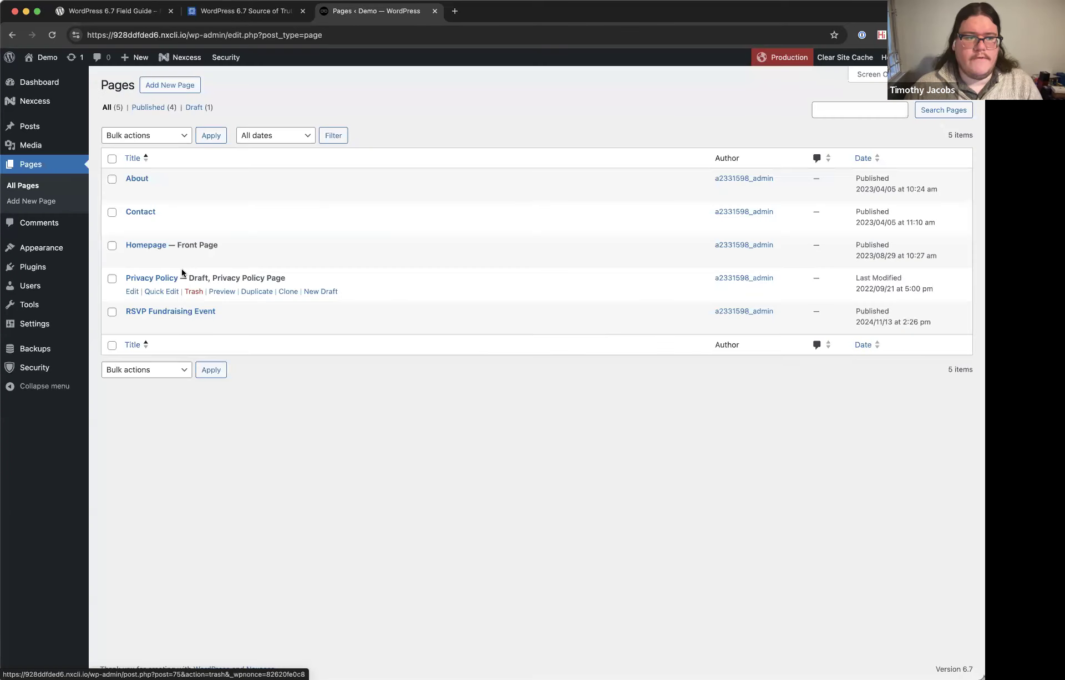
left_click(47, 251)
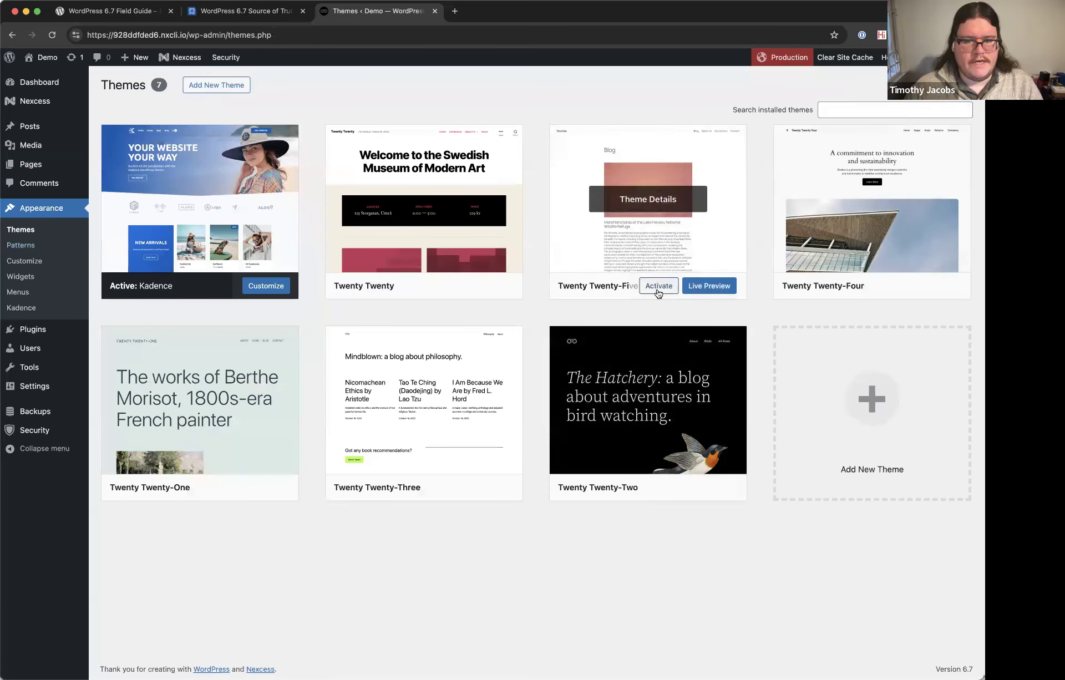
left_click(58, 288)
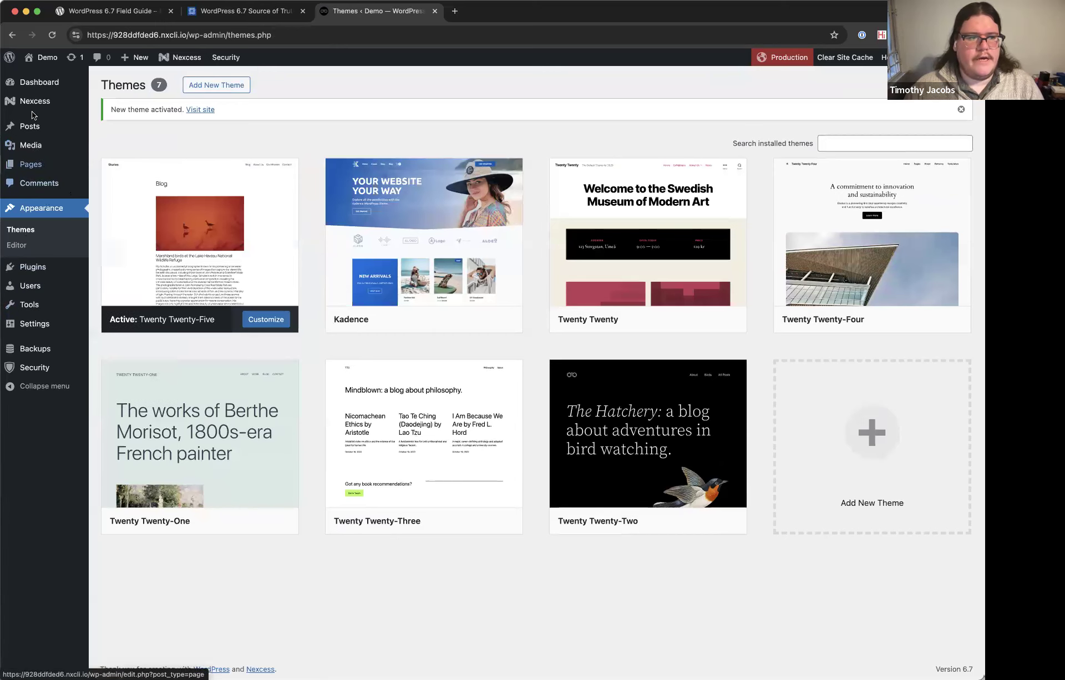
Create a draft page titled "Whatever We Want" in the Site Editor and dismiss the starter pattern chooser.
left_click(52, 247)
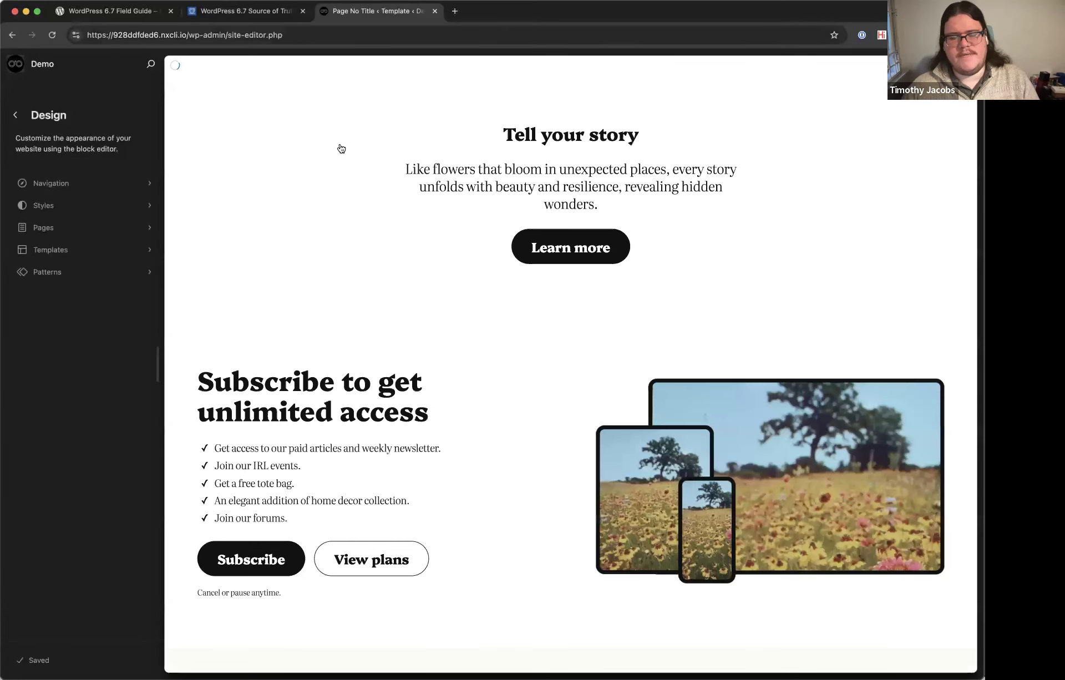
left_click(83, 227)
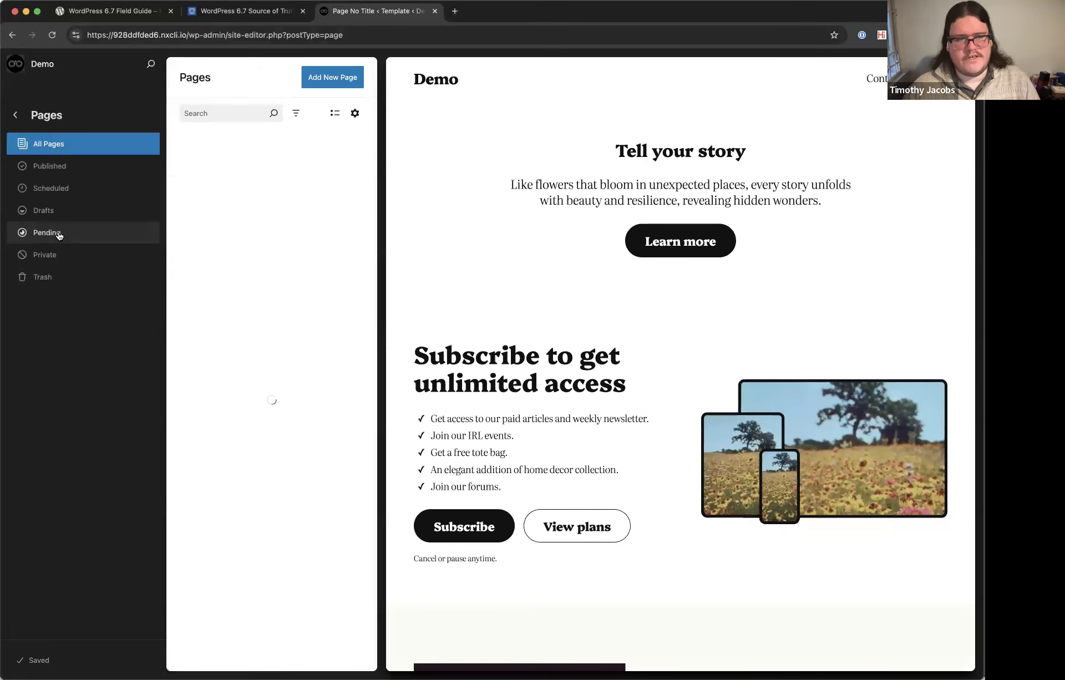
left_click(339, 71)
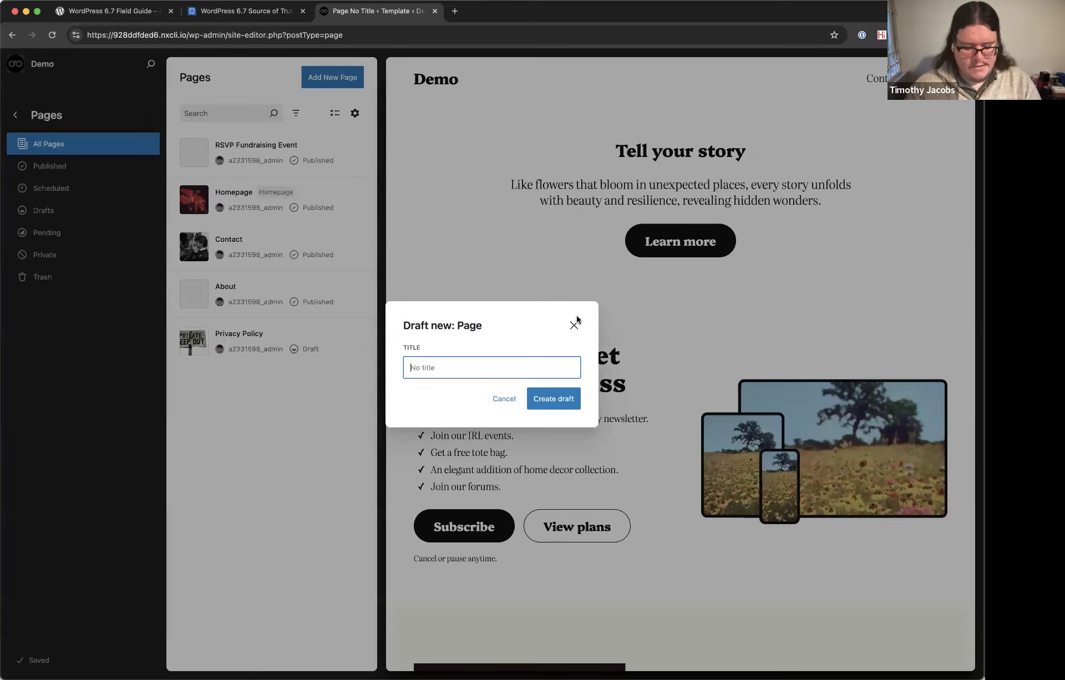
type("Whatever We Want")
key("Return")
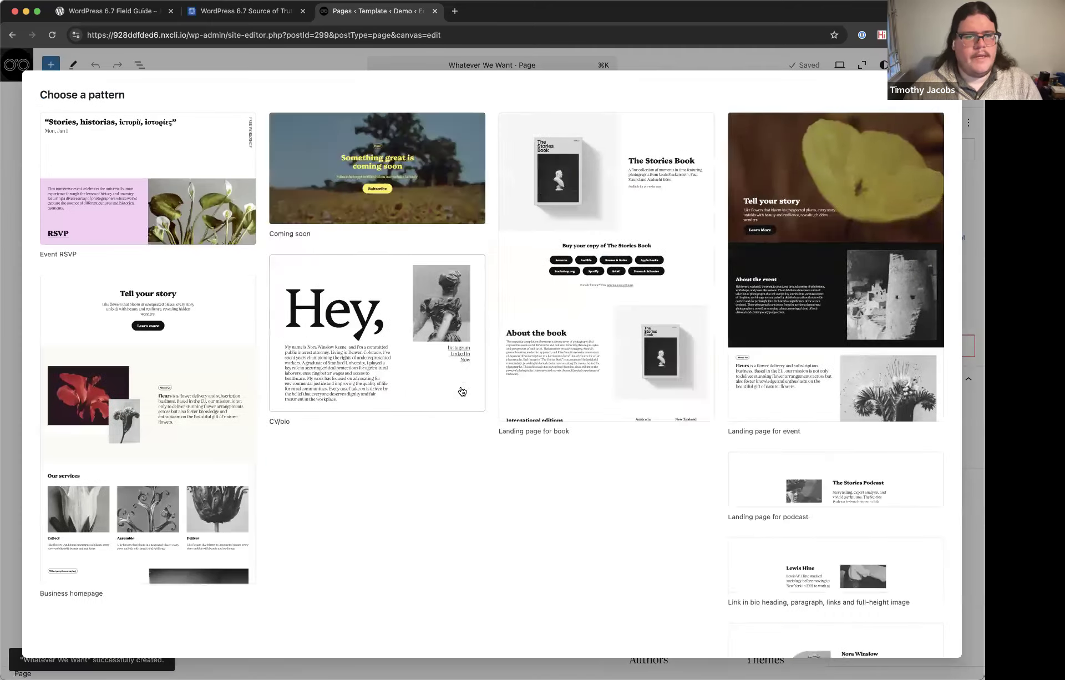
scroll(461, 392, "up", 6)
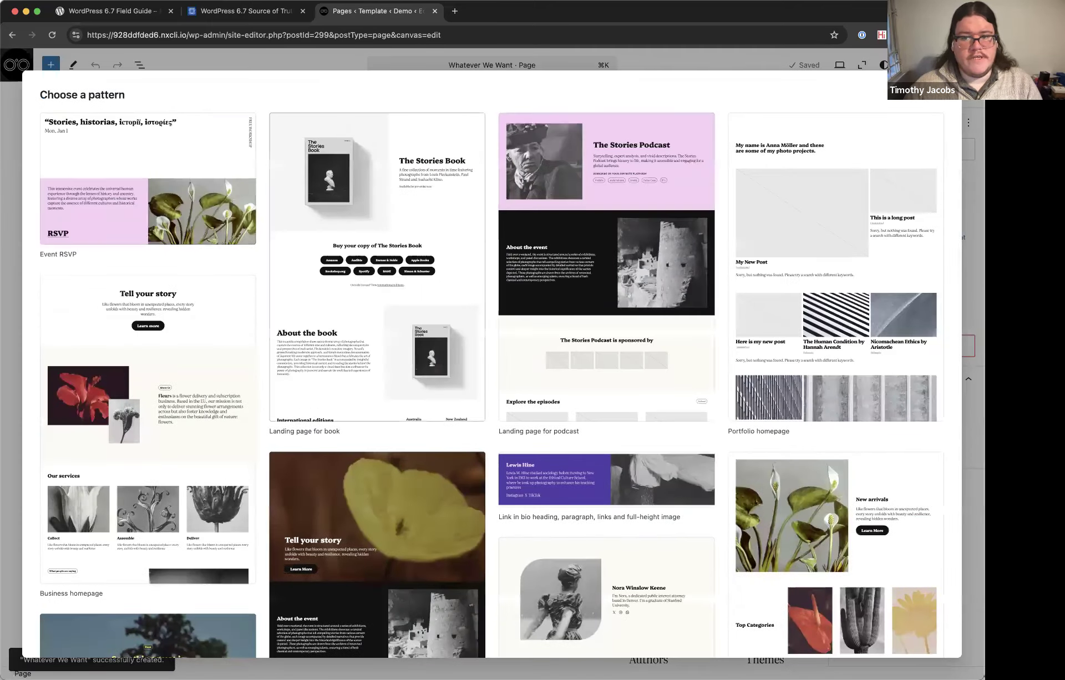
key("Escape")
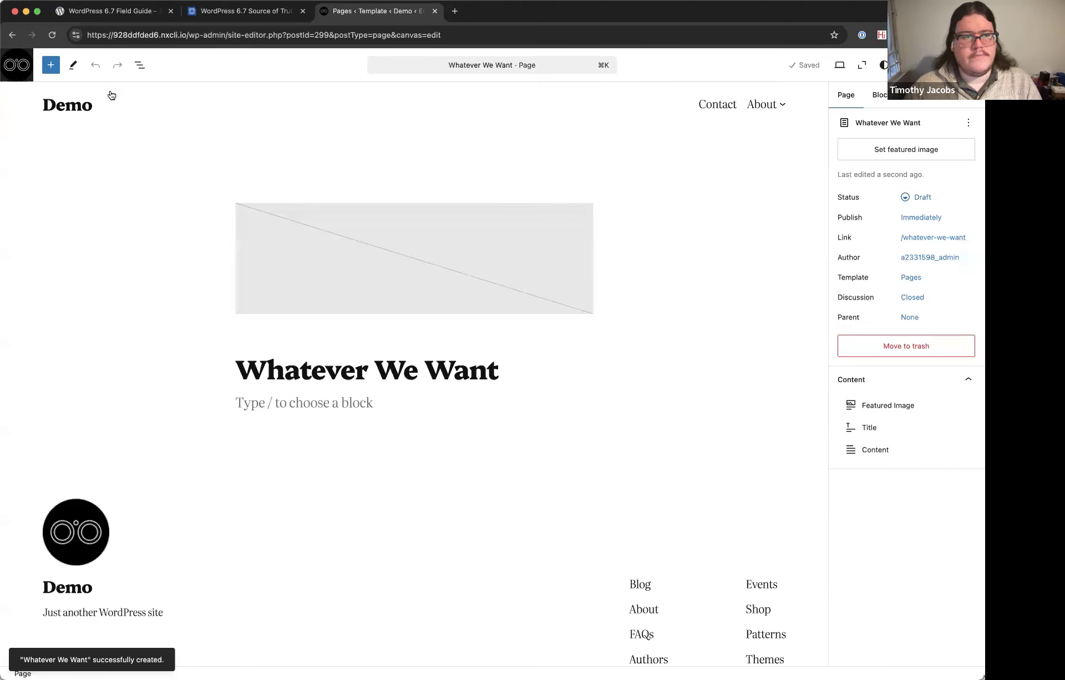
Insert the "Cover with big heading" banner pattern below the page title.
left_click(51, 65)
left_click(64, 98)
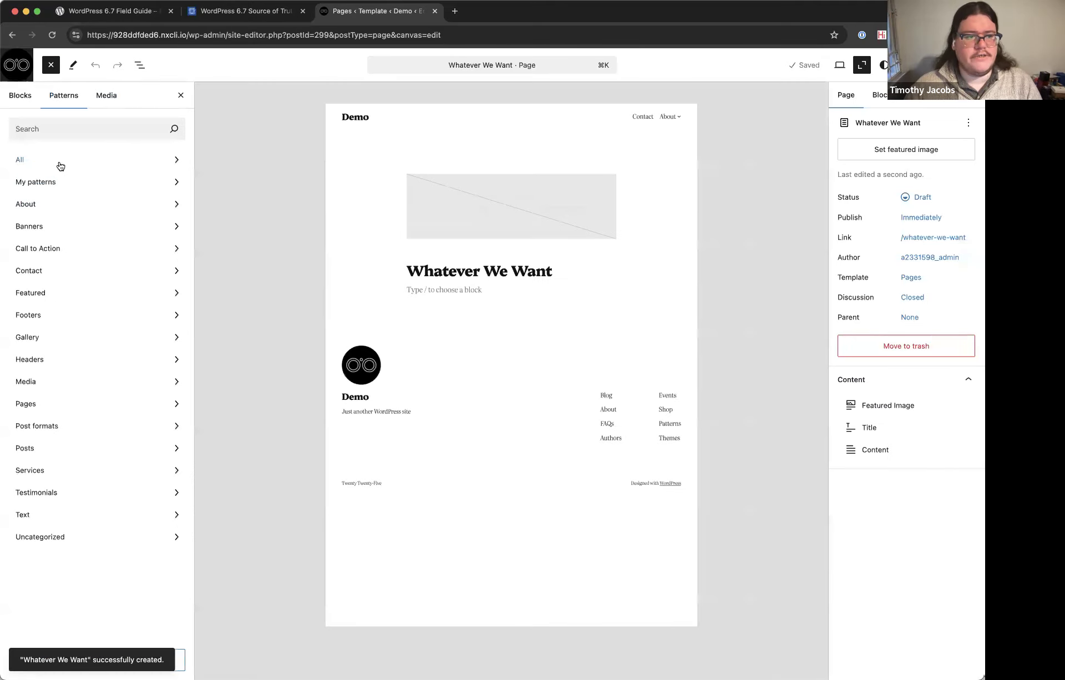
left_click(60, 227)
left_click_drag(215, 262, 615, 291)
left_click_drag(238, 279, 599, 291)
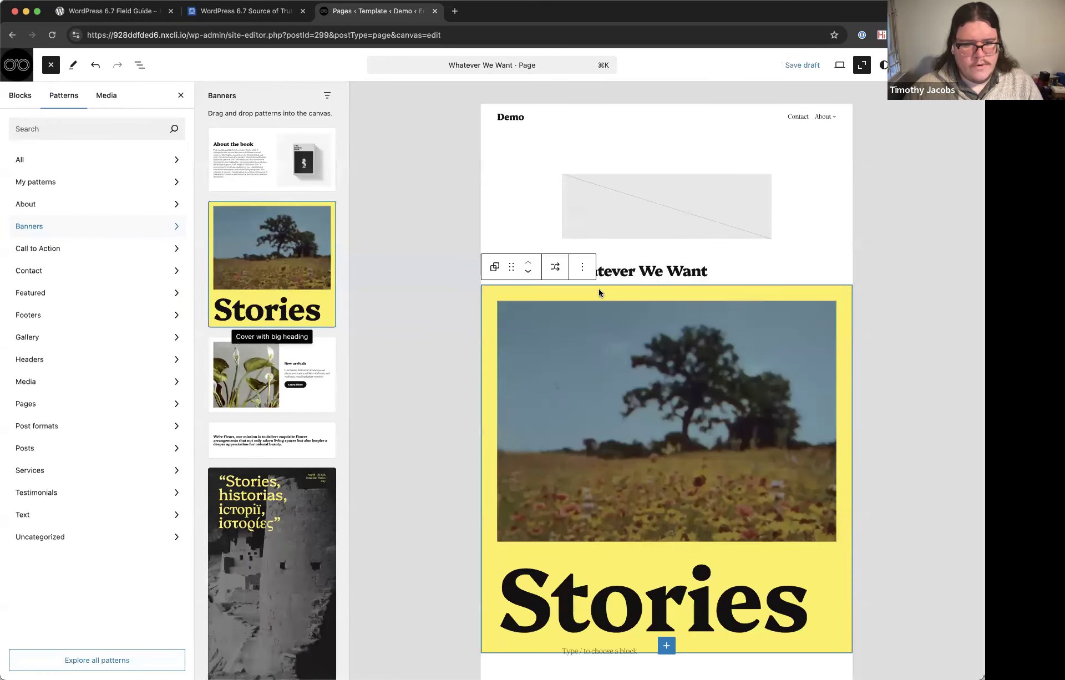
Insert "The Stories Book" banner pattern between the page title and the yellow Stories cover.
scroll(280, 511, "down", 10)
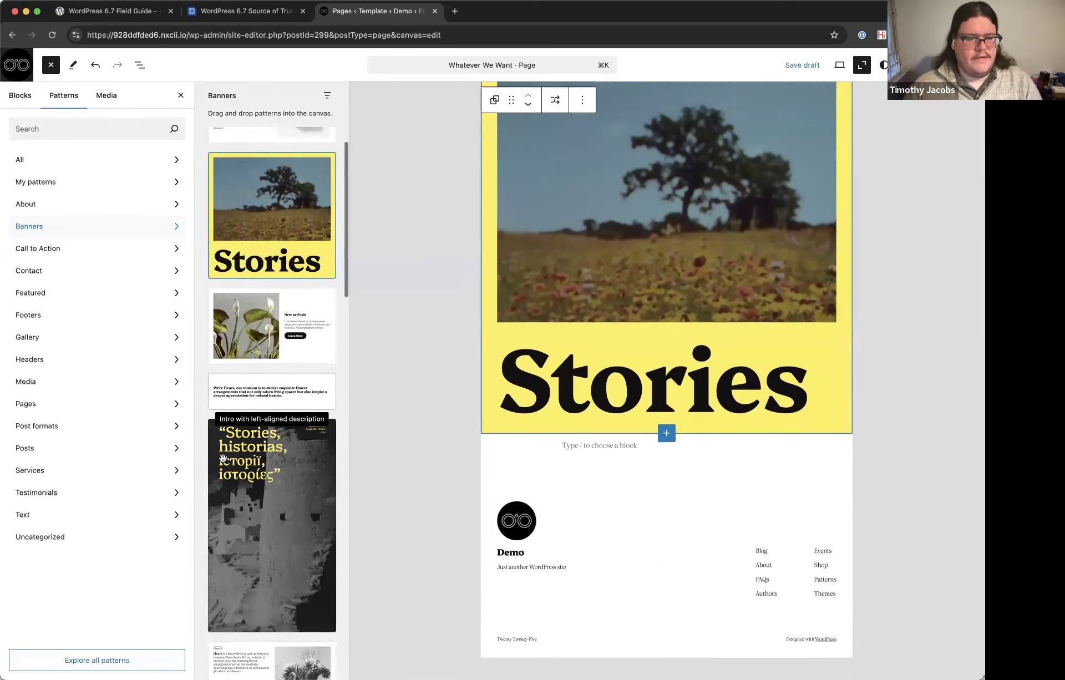
left_click_drag(274, 455, 614, 438)
scroll(856, 347, "up", 5)
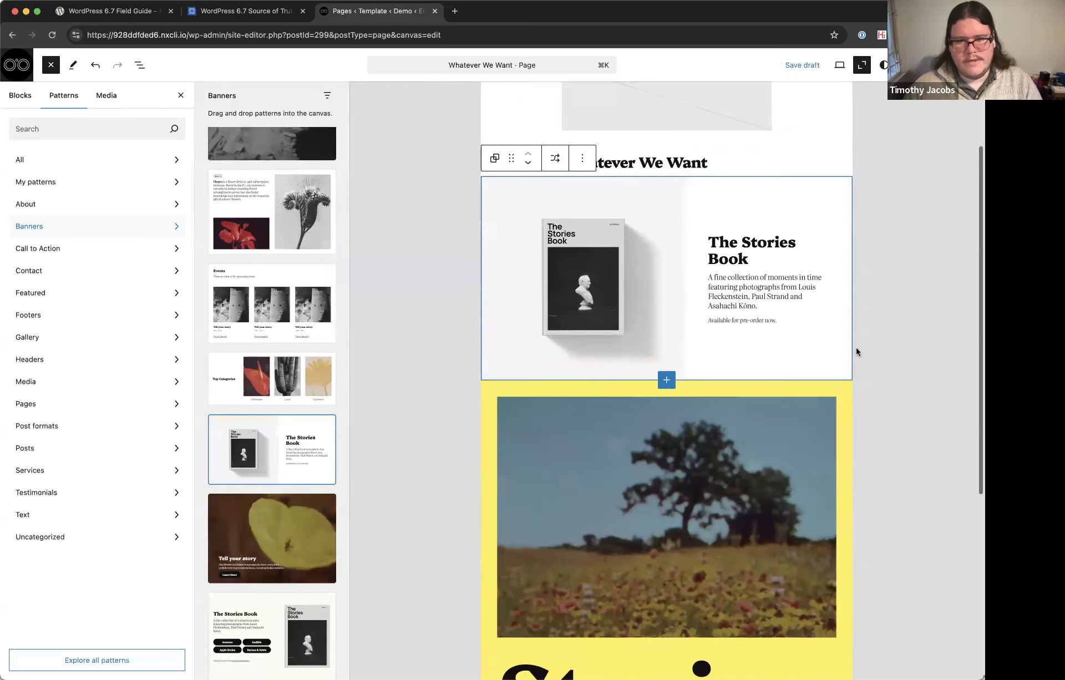
scroll(884, 298, "down", 6)
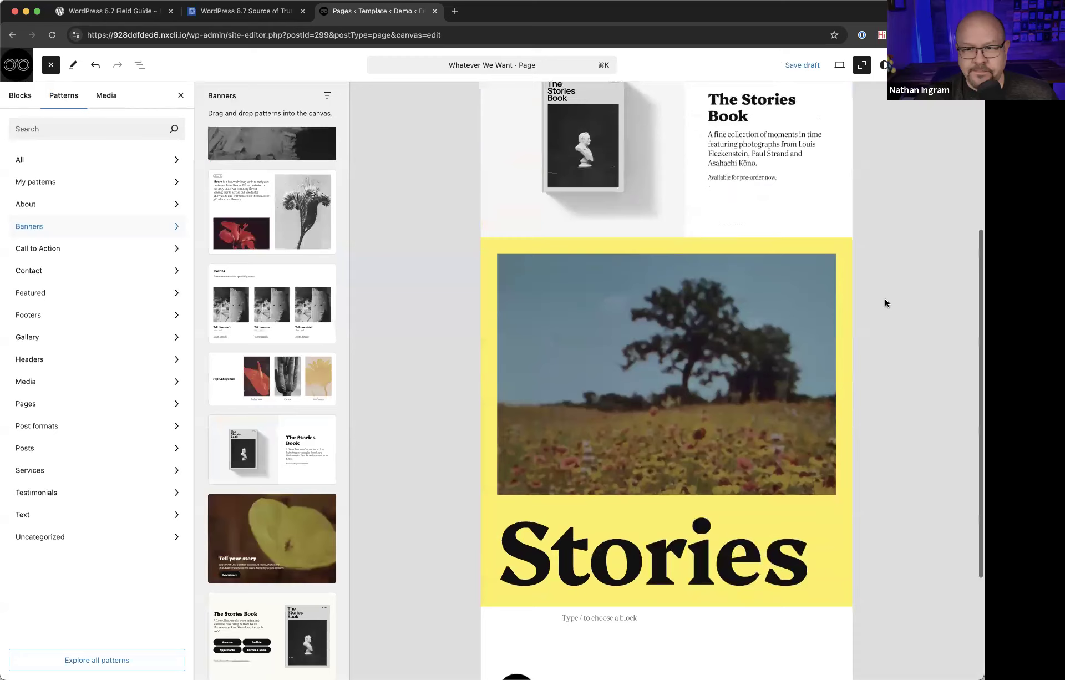
Try several section styles on the yellow "Cover with big heading" group and apply Style 4.
left_click(641, 484)
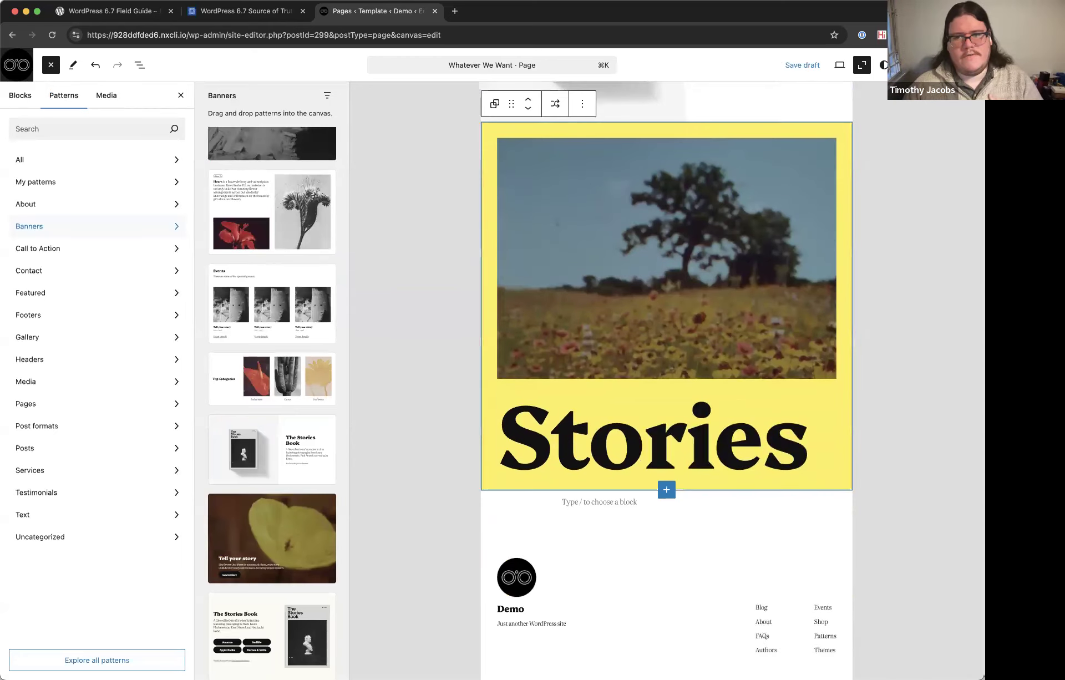
key("super+shift+comma")
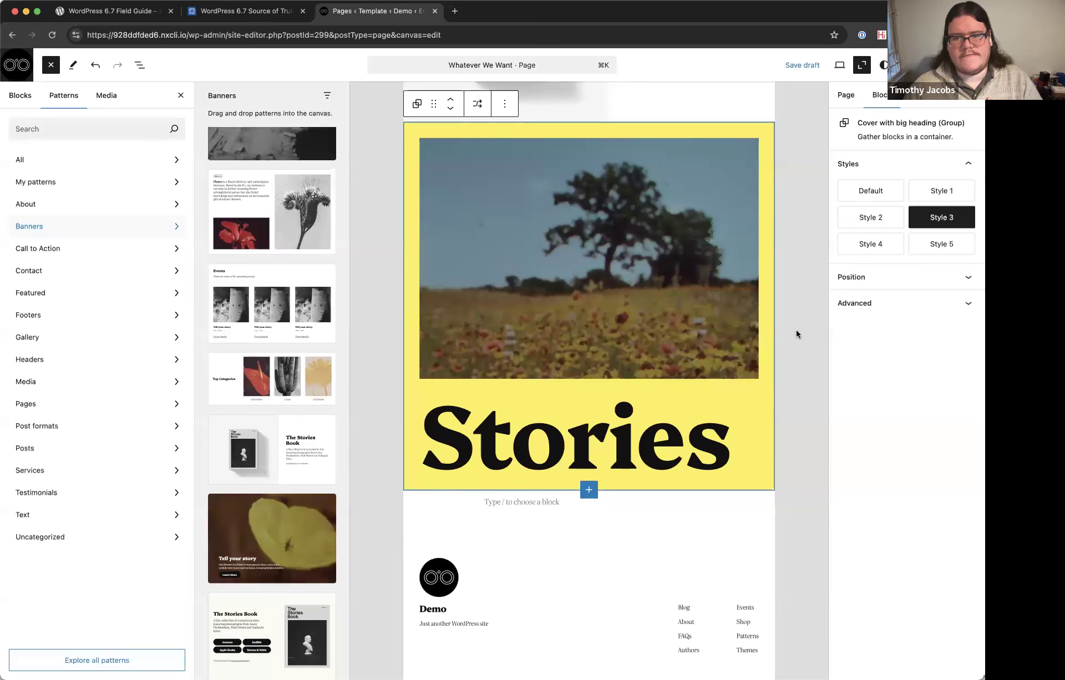
left_click(872, 244)
left_click(942, 242)
left_click(941, 217)
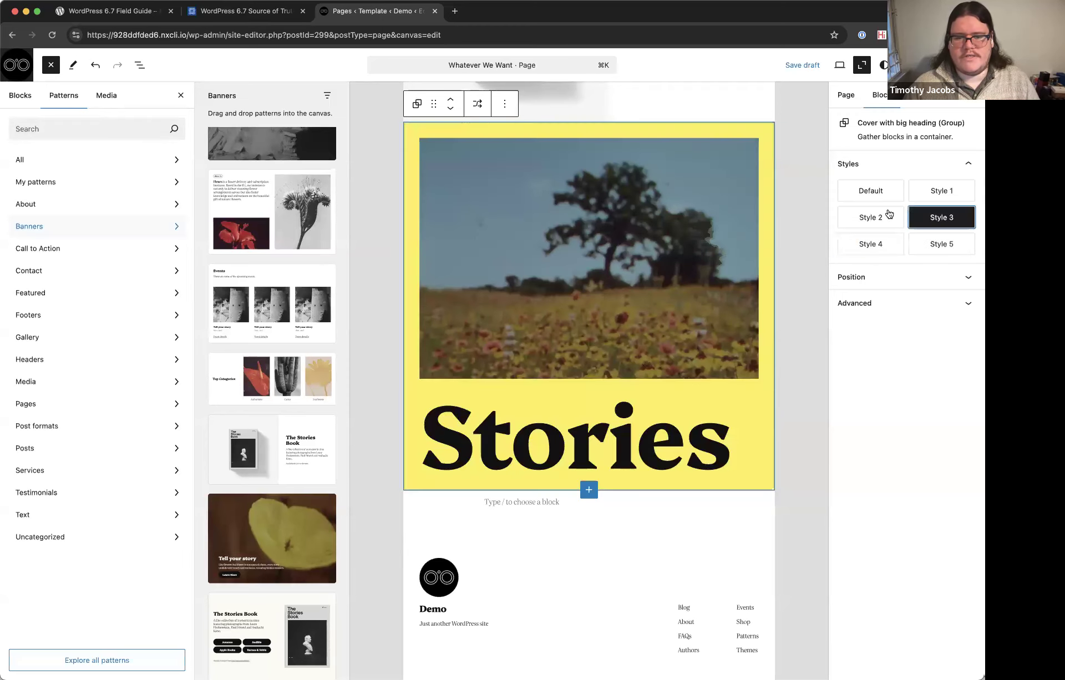
left_click(885, 216)
left_click(870, 191)
left_click(870, 243)
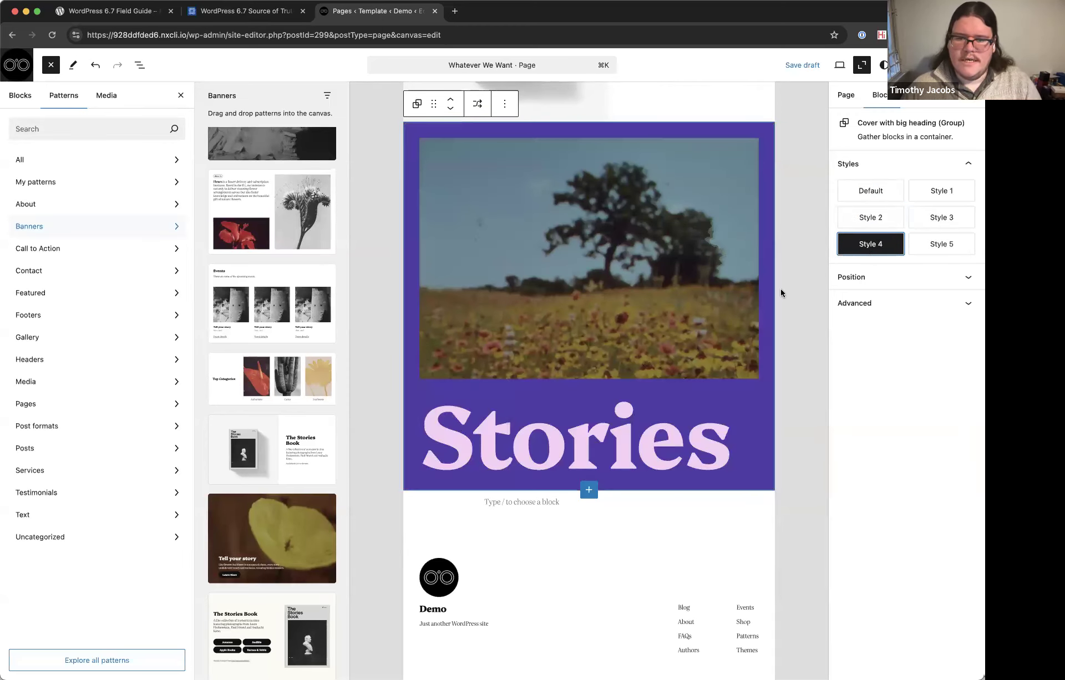
scroll(781, 288, "up", 8)
scroll(781, 289, "down", 2)
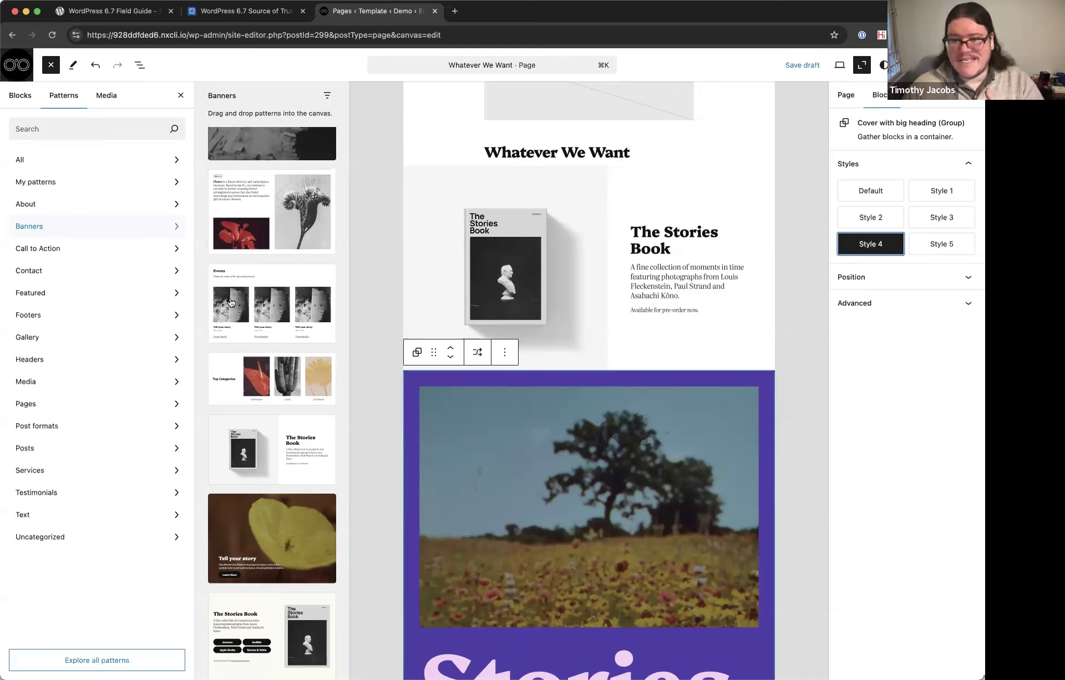
Leave the page editor and show all the site's pages in the table layout.
left_click(25, 67)
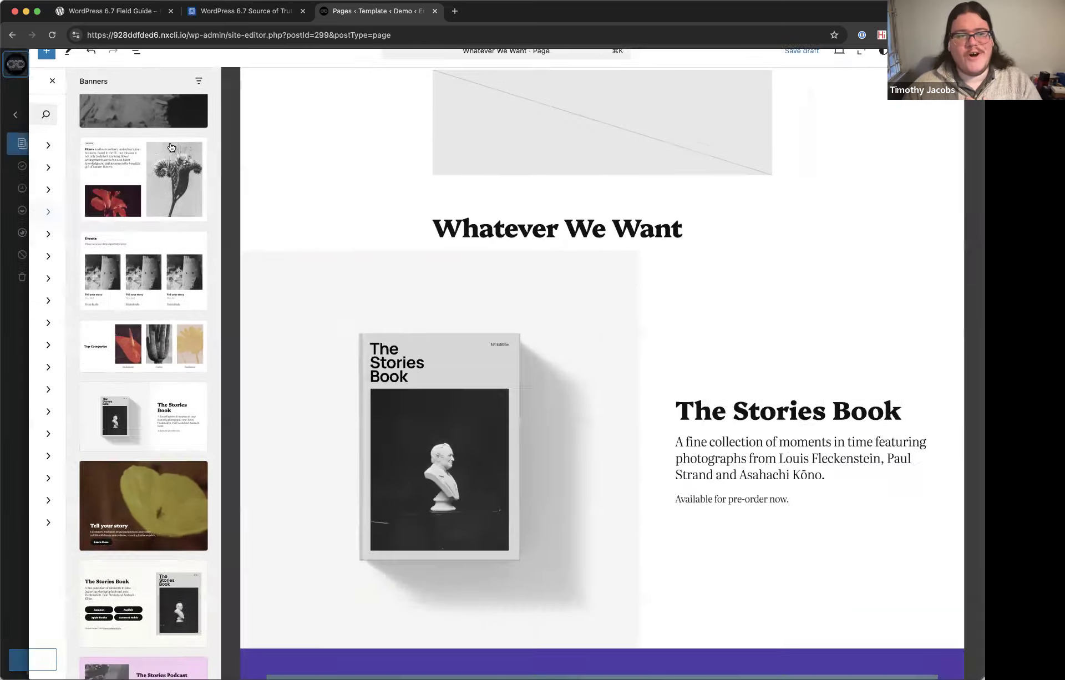
left_click(16, 115)
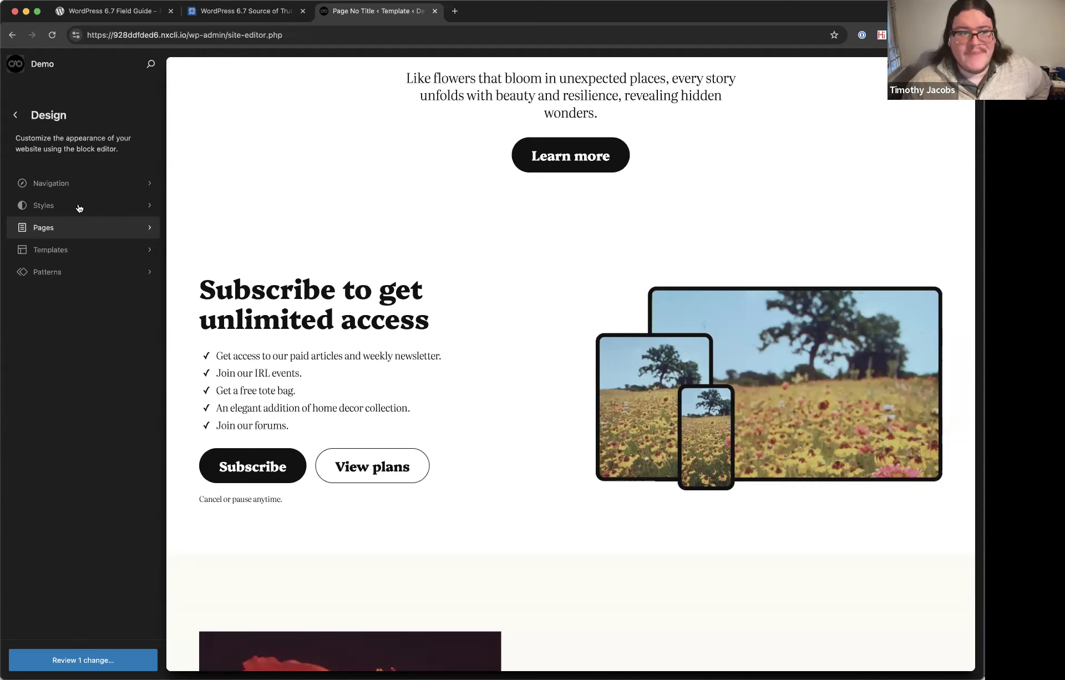
left_click(75, 230)
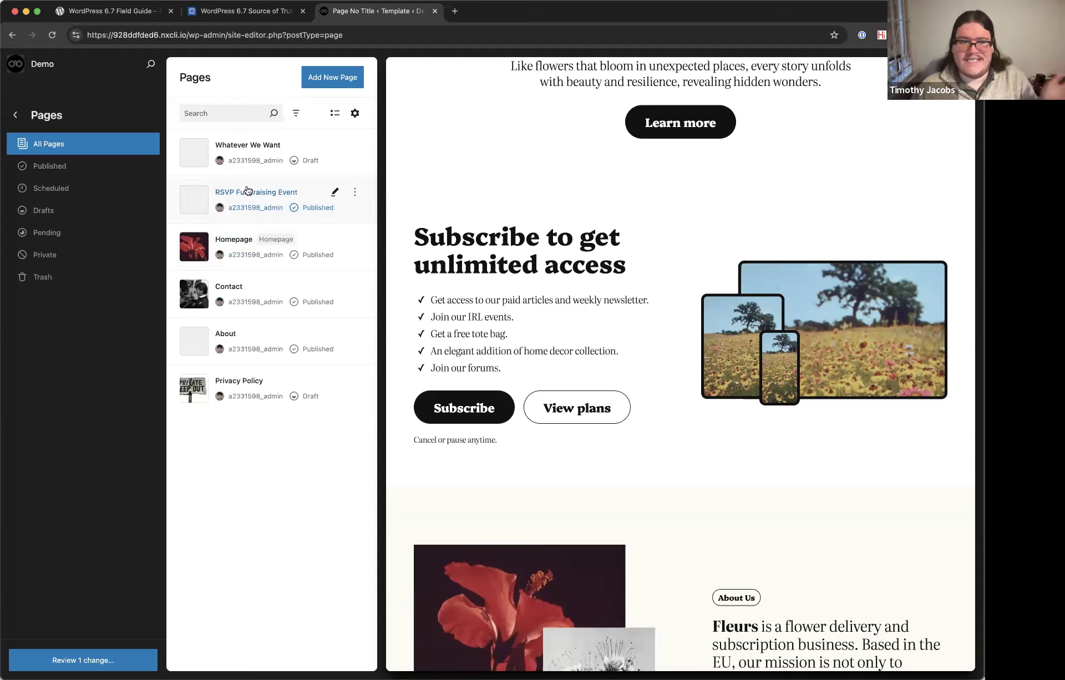
left_click(334, 114)
left_click(375, 140)
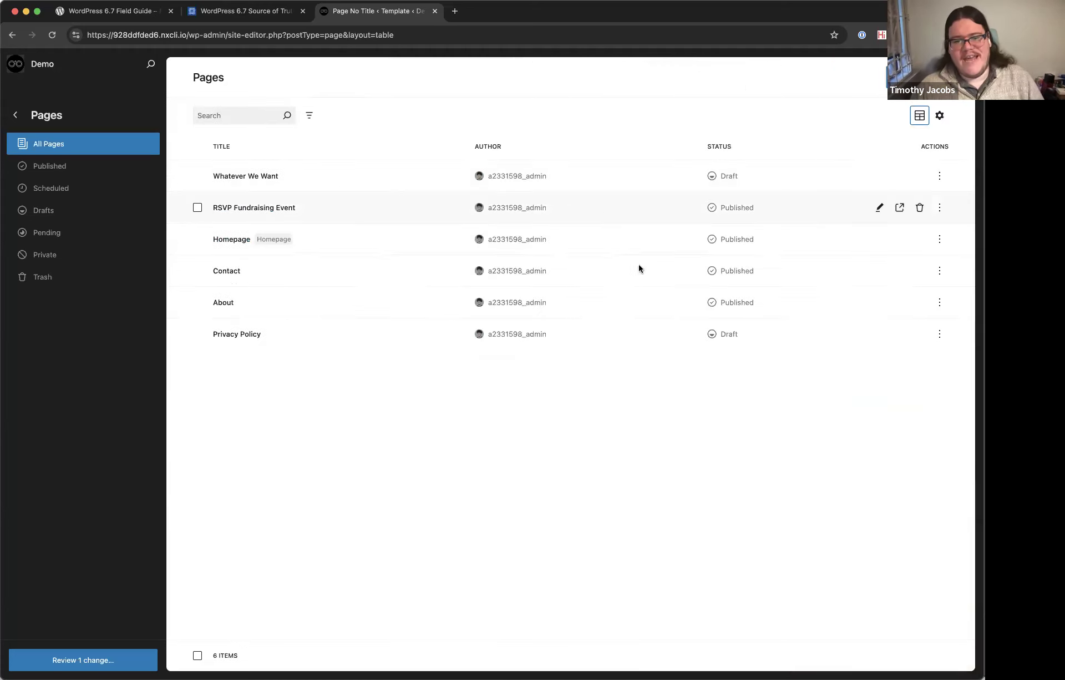
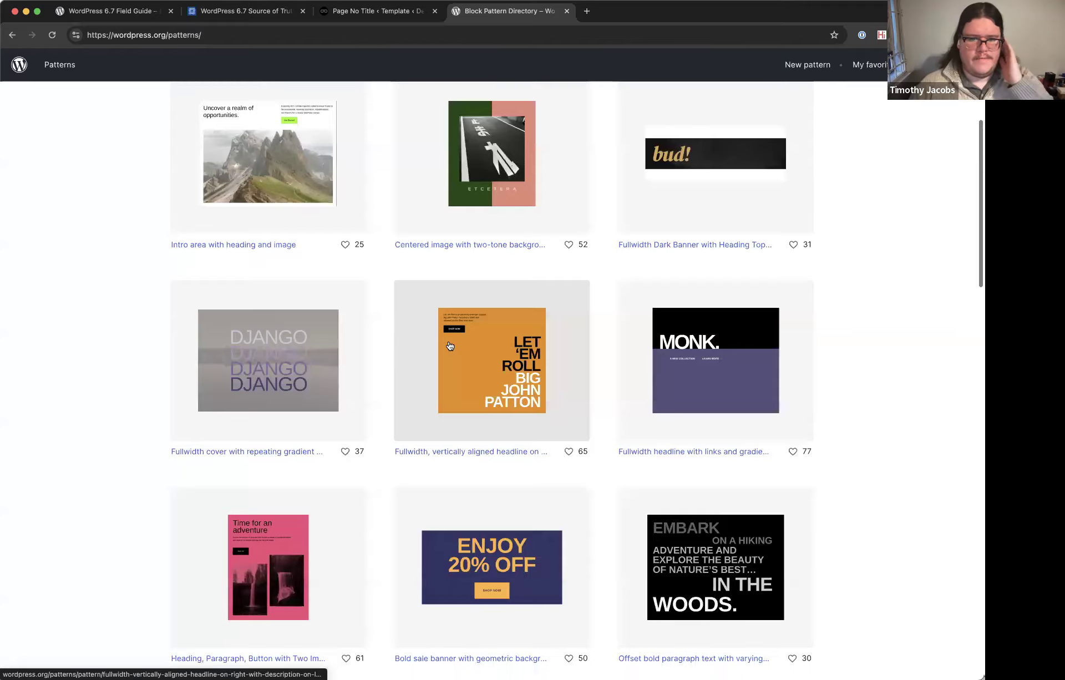
Browse the WordPress.org pattern directory, examining the available designs and the sort options.
scroll(450, 347, "up", 5)
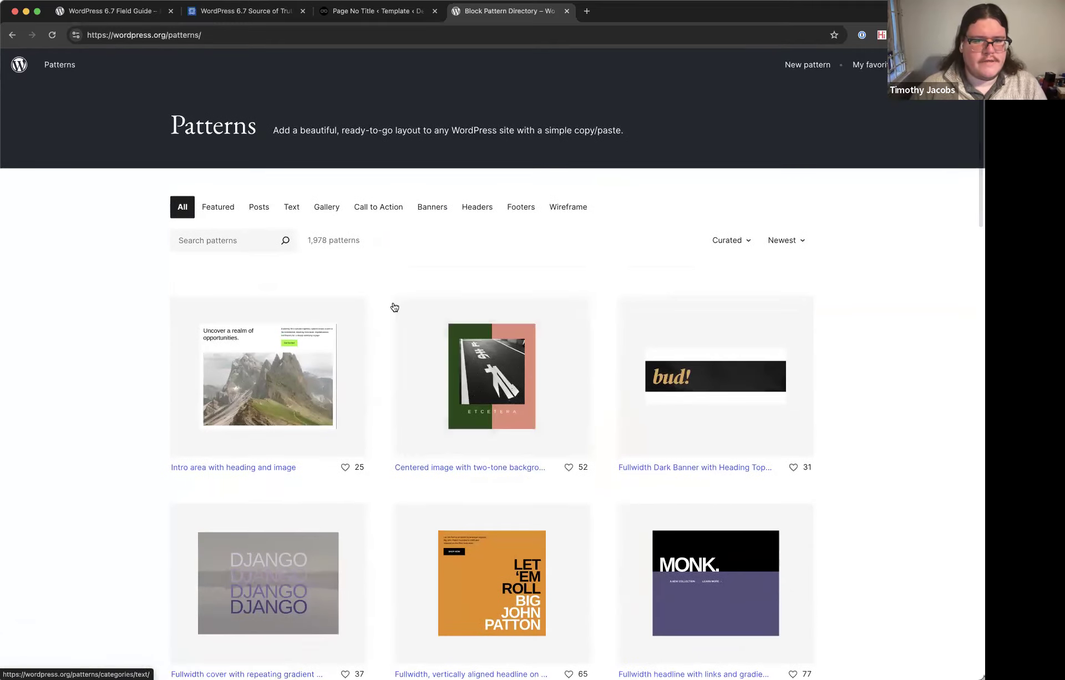
scroll(392, 304, "down", 10)
scroll(394, 307, "up", 10)
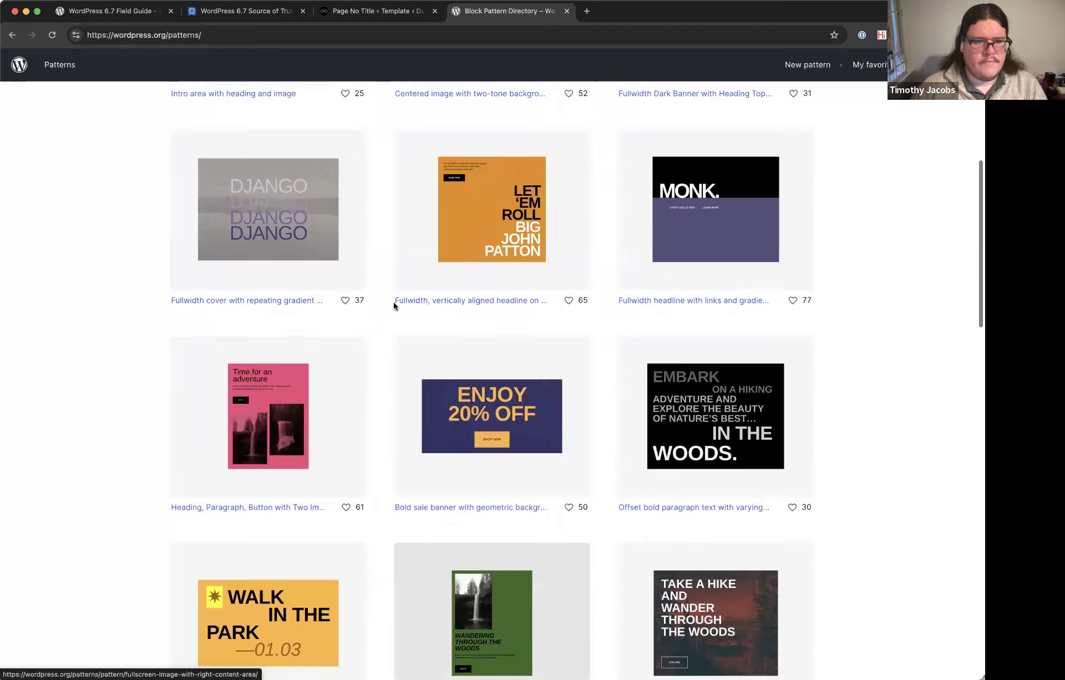
scroll(573, 441, "down", 2)
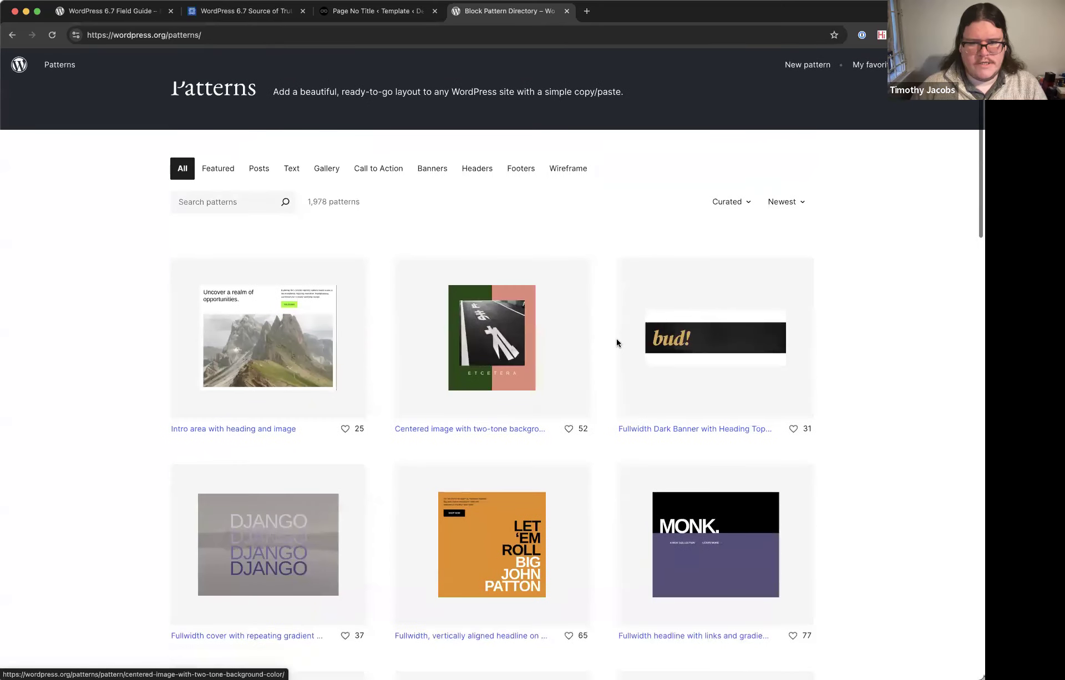
left_click(790, 203)
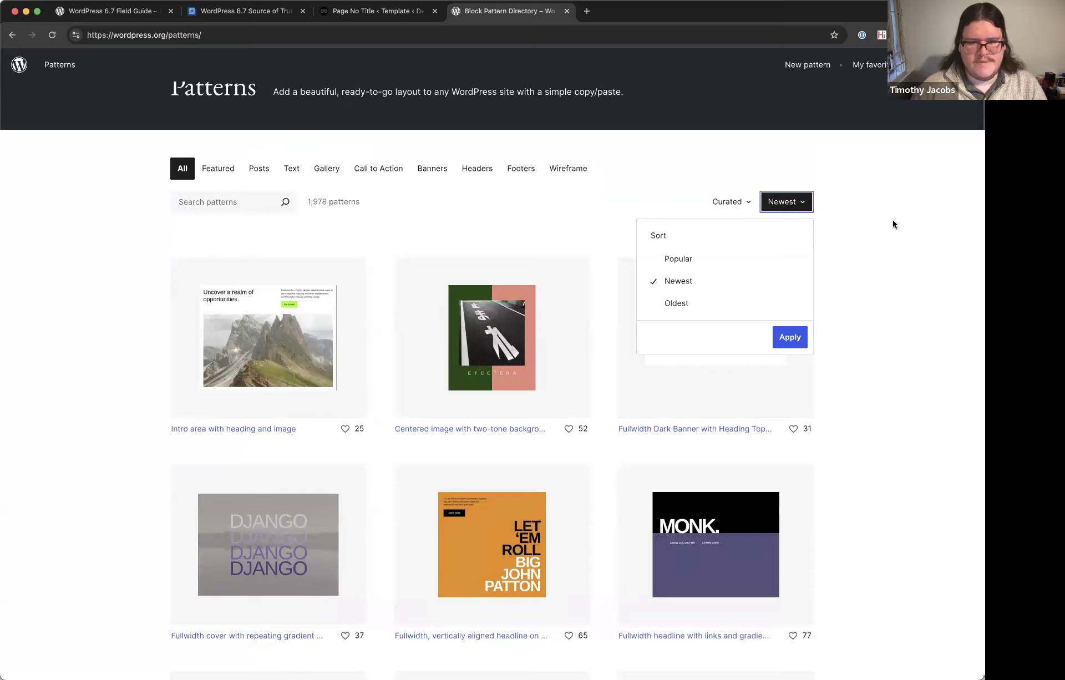
scroll(894, 224, "down", 10)
scroll(894, 224, "down", 5)
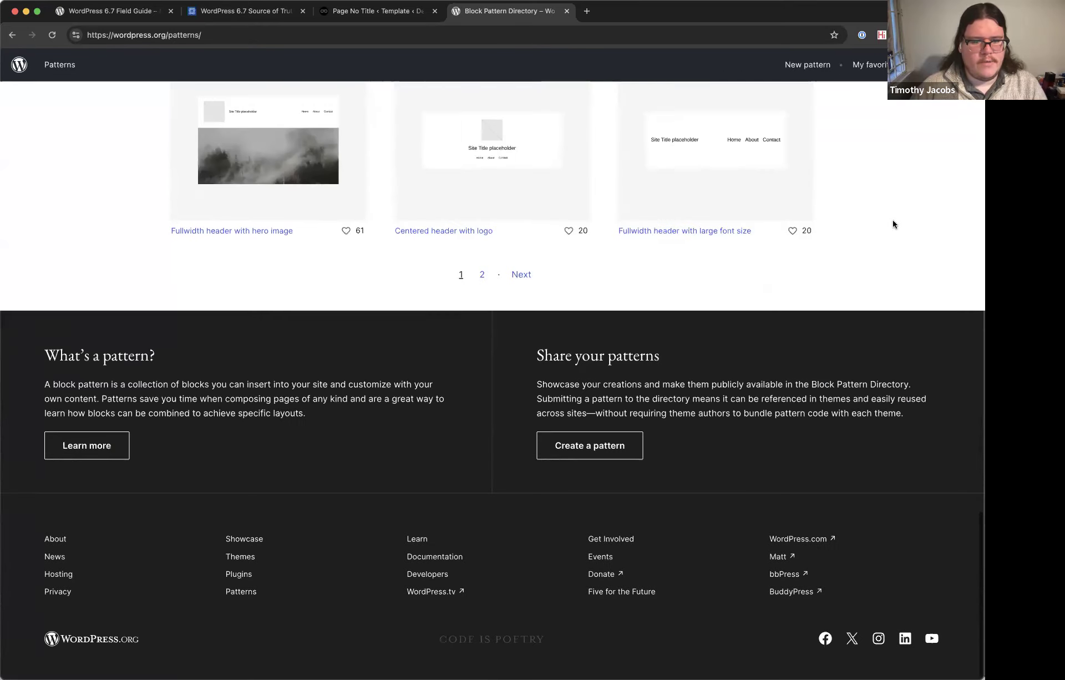
scroll(894, 224, "up", 15)
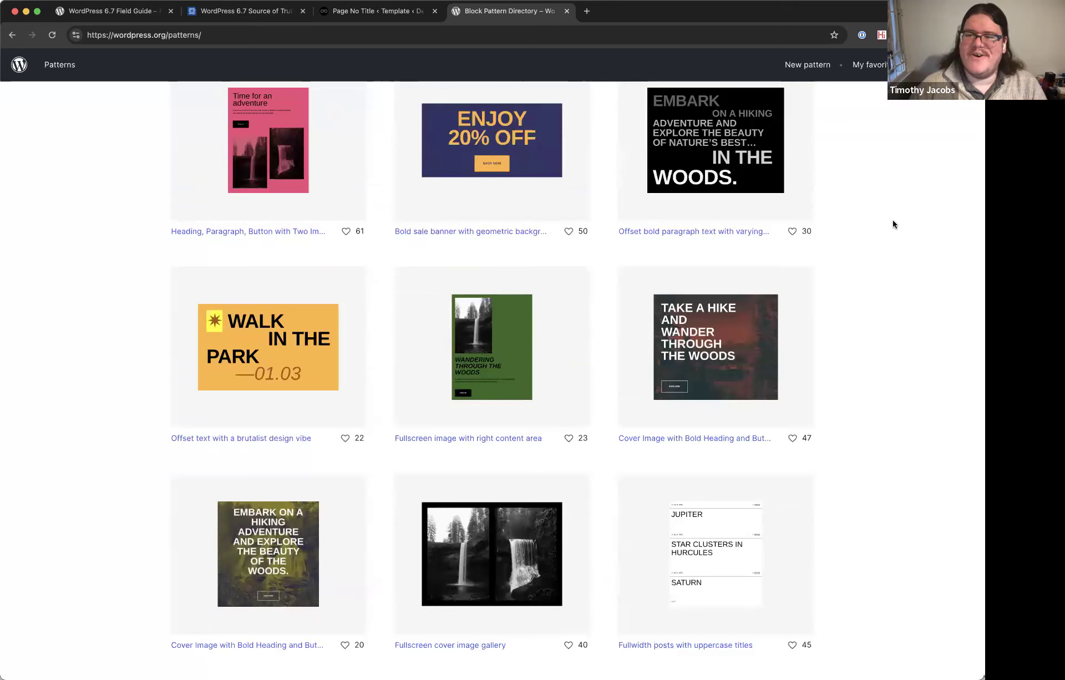
scroll(893, 224, "up", 1)
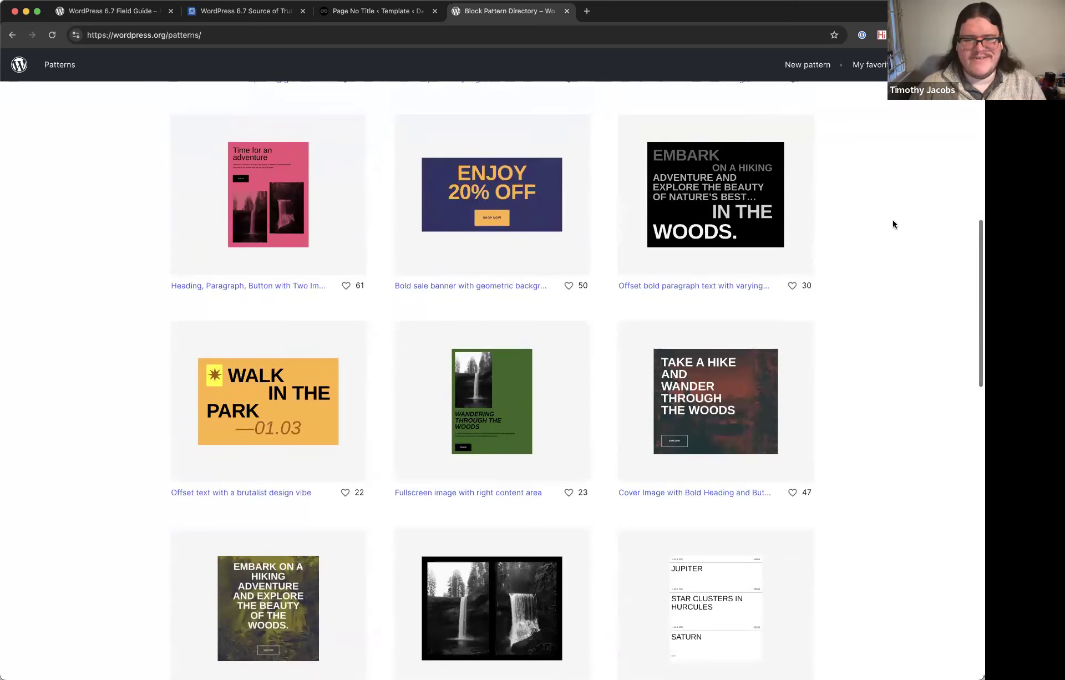
scroll(894, 224, "up", 2)
scroll(893, 224, "up", 1)
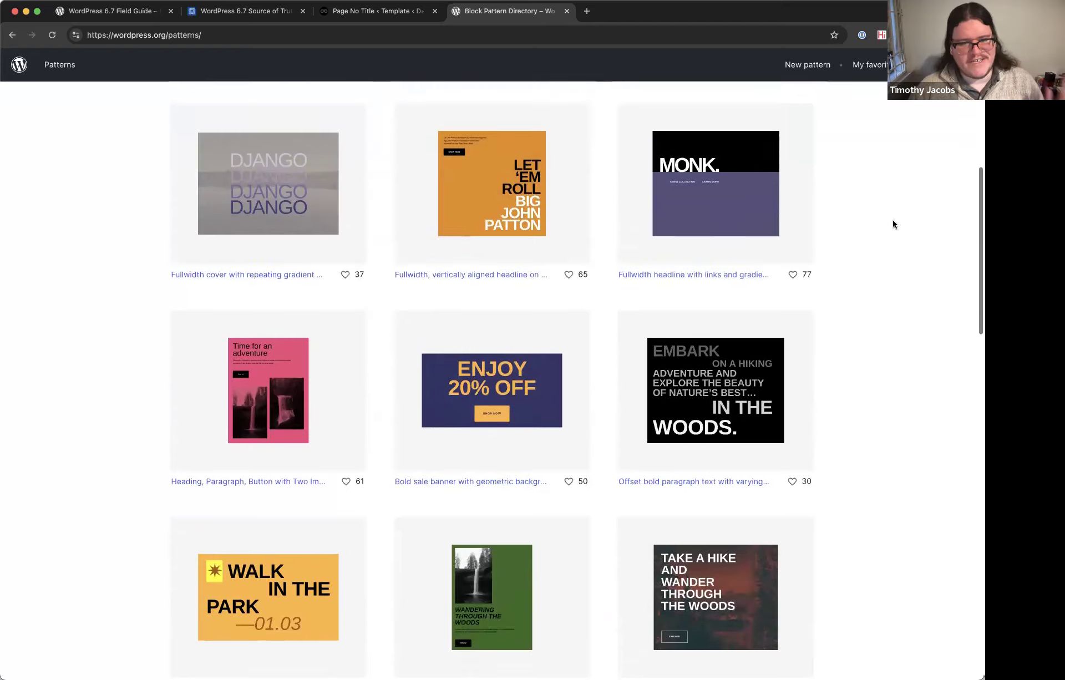
scroll(886, 225, "up", 2)
Switch back to the Site Editor and go to the list of all patterns.
left_click(378, 11)
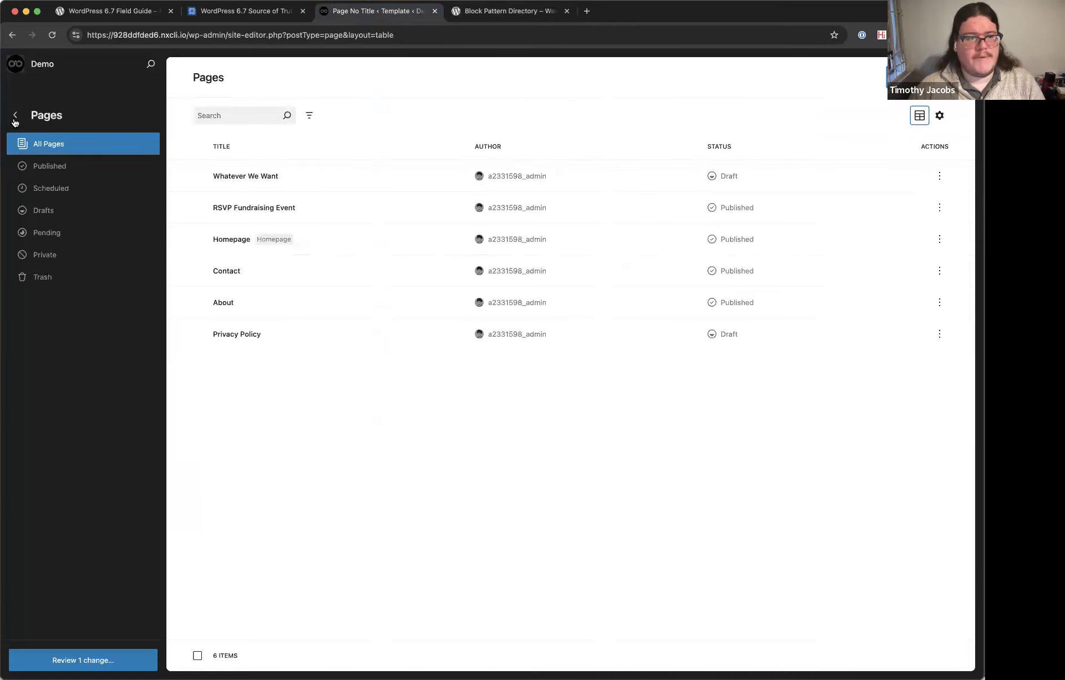
left_click(15, 115)
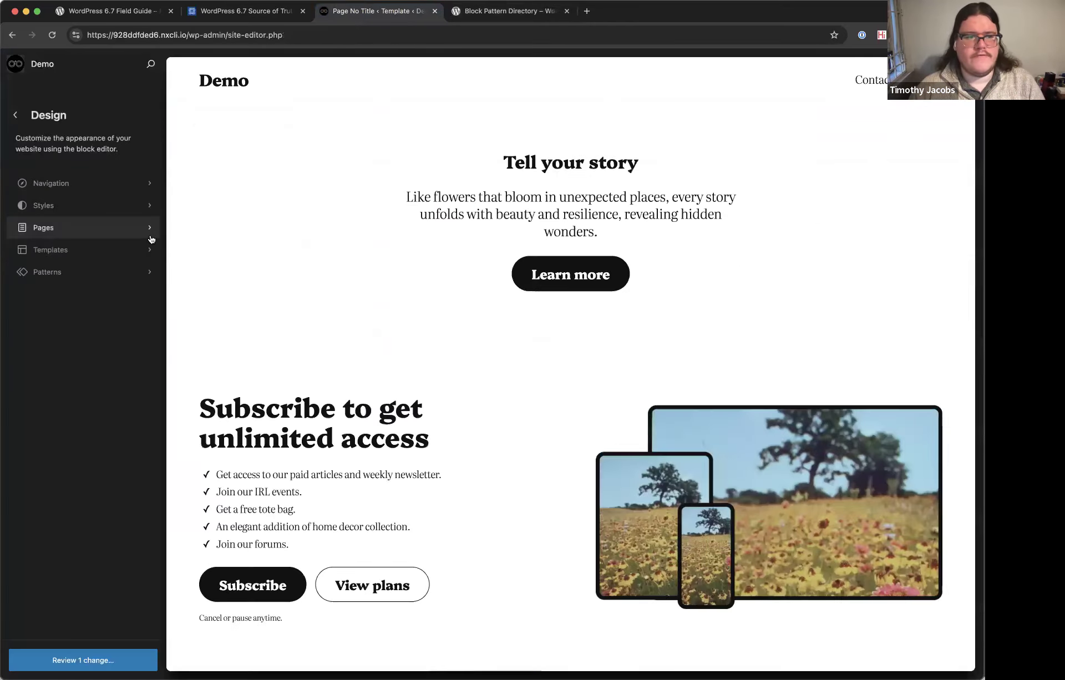
left_click(74, 273)
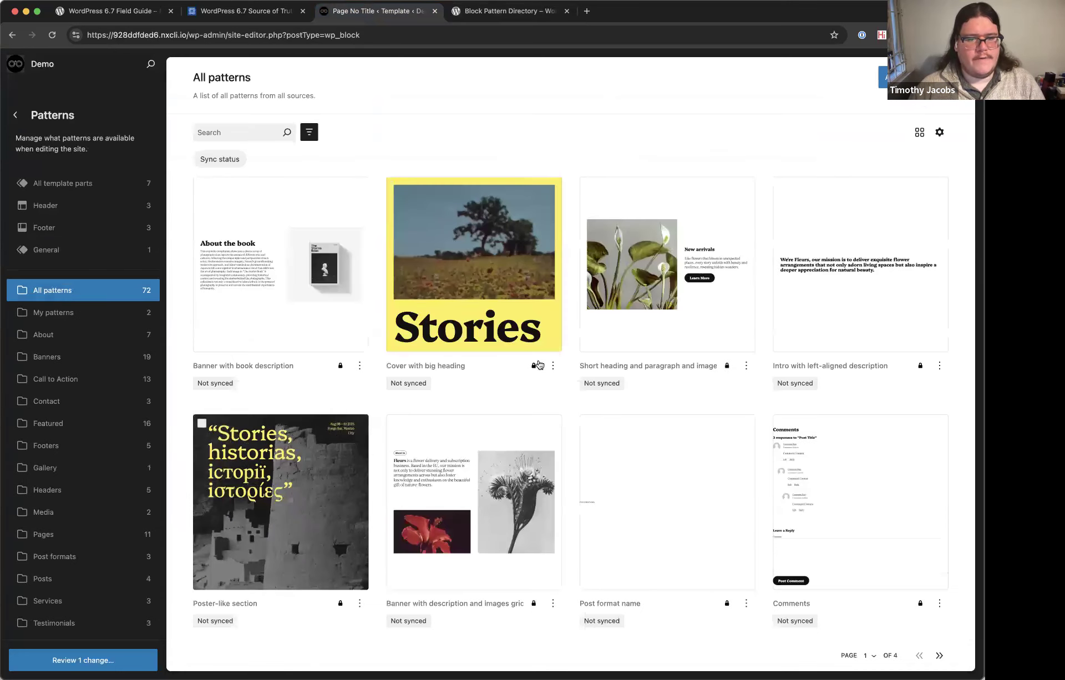
left_click(553, 365)
key("Escape")
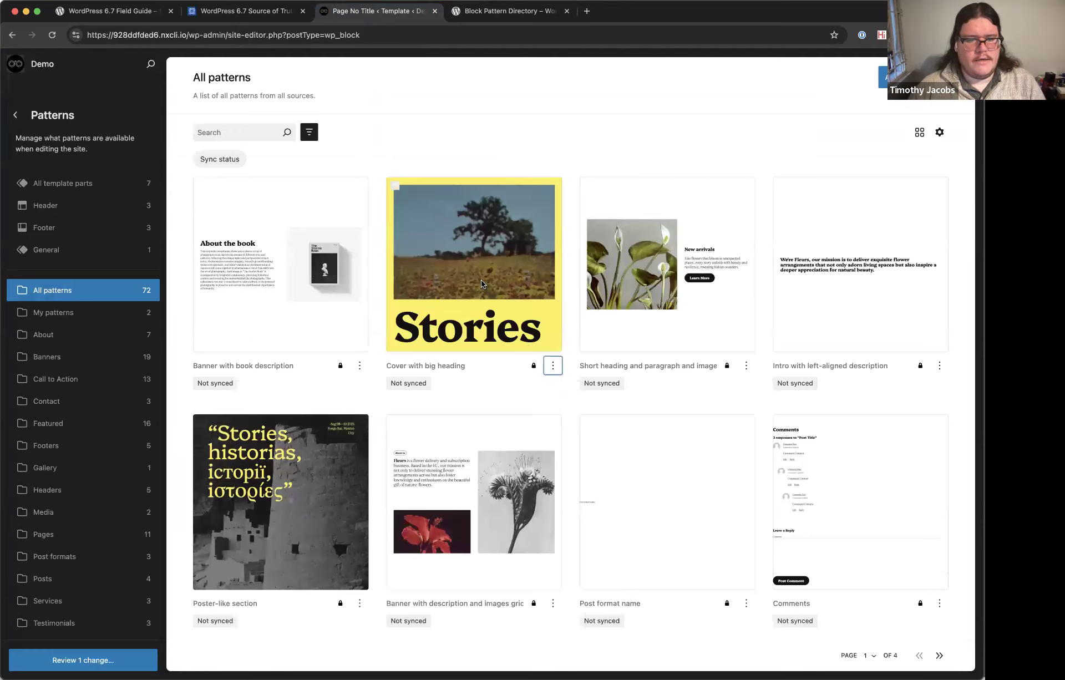
left_click(553, 365)
key("Escape")
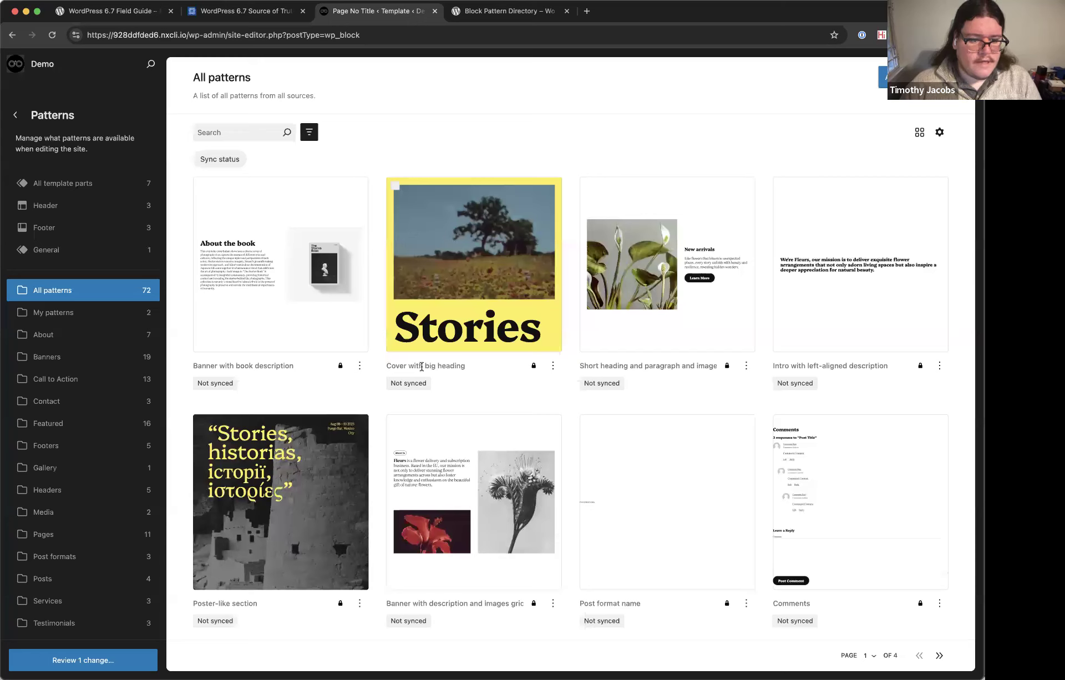
right_click(519, 269)
key("Escape")
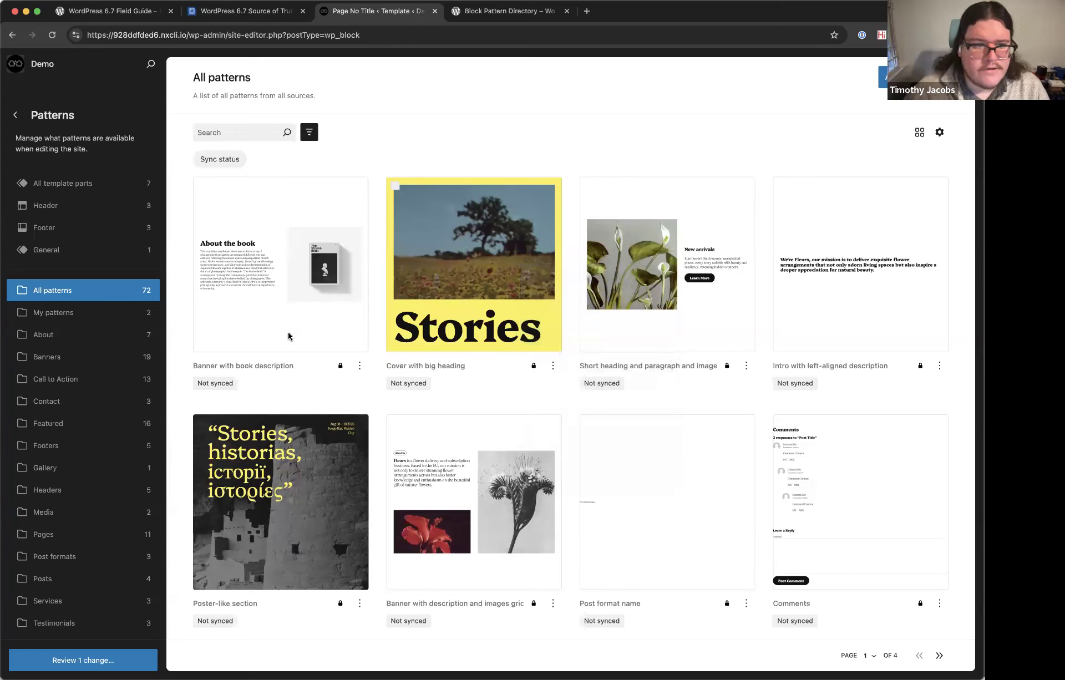
left_click(746, 365)
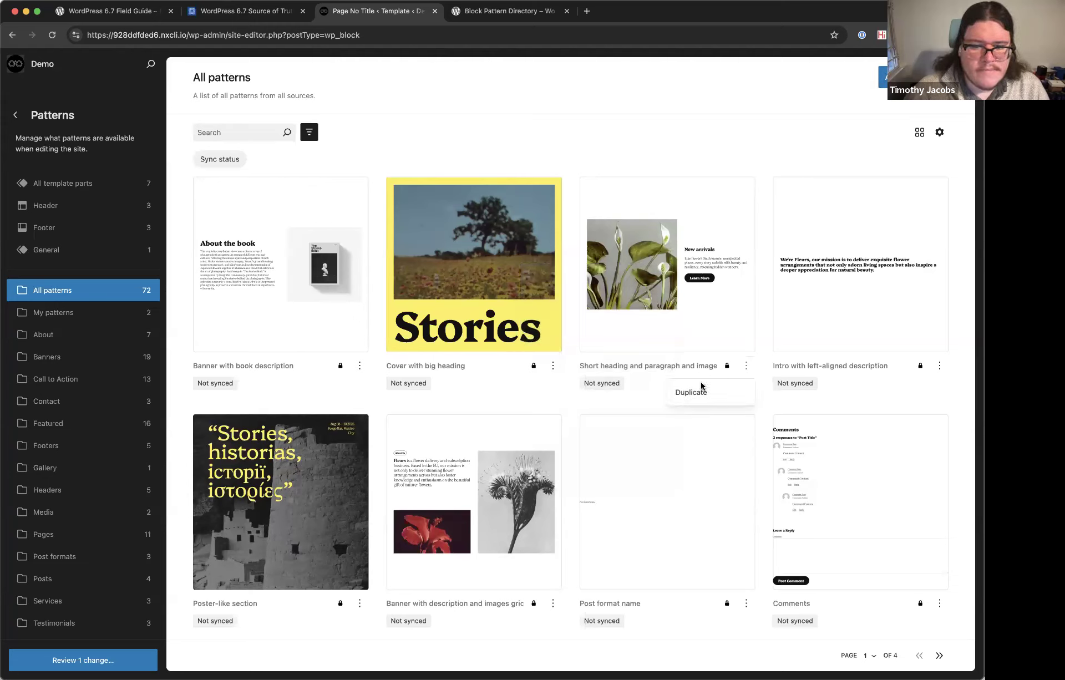
Duplicate the "Cover with big heading" pattern and open the copy from My patterns for editing.
left_click(553, 365)
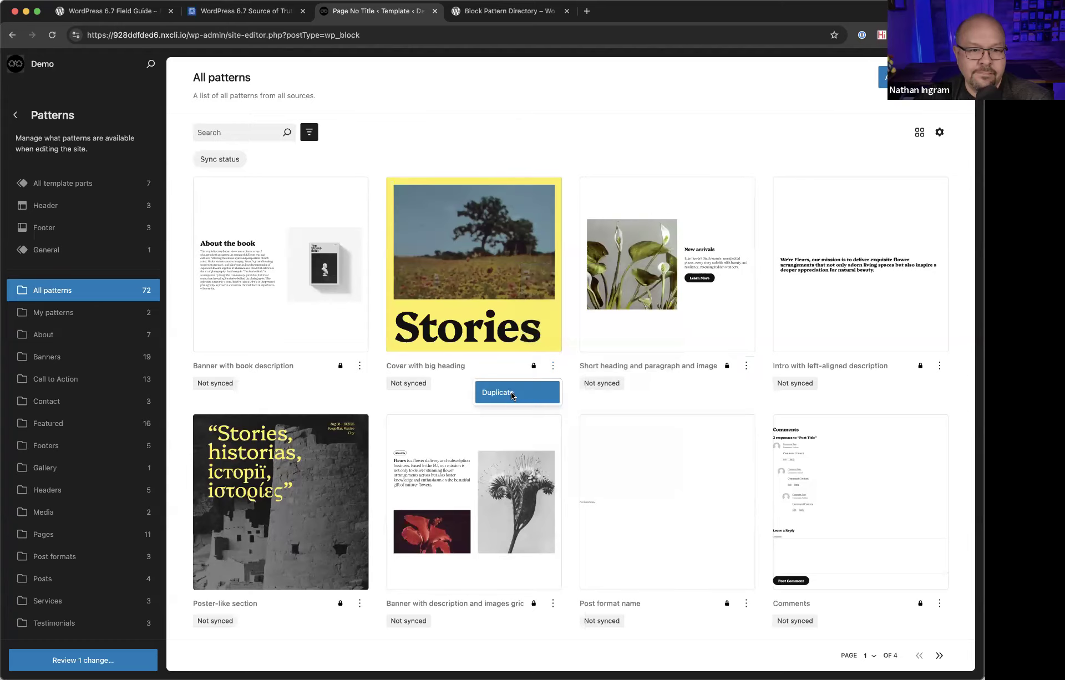
left_click(512, 394)
left_click(568, 460)
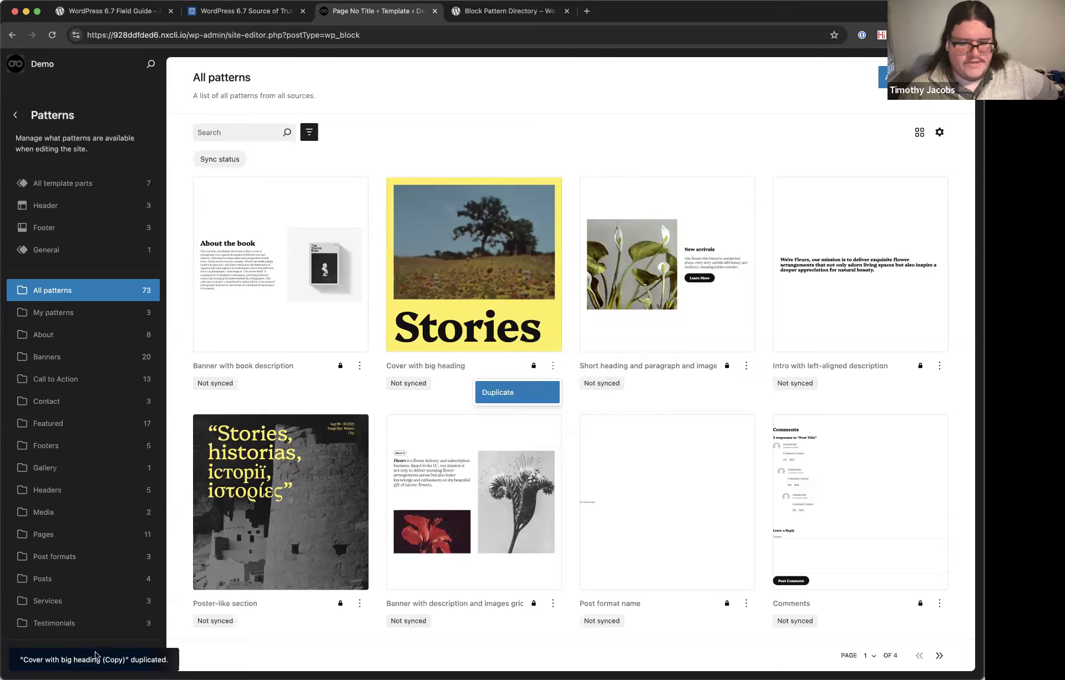
key("Escape")
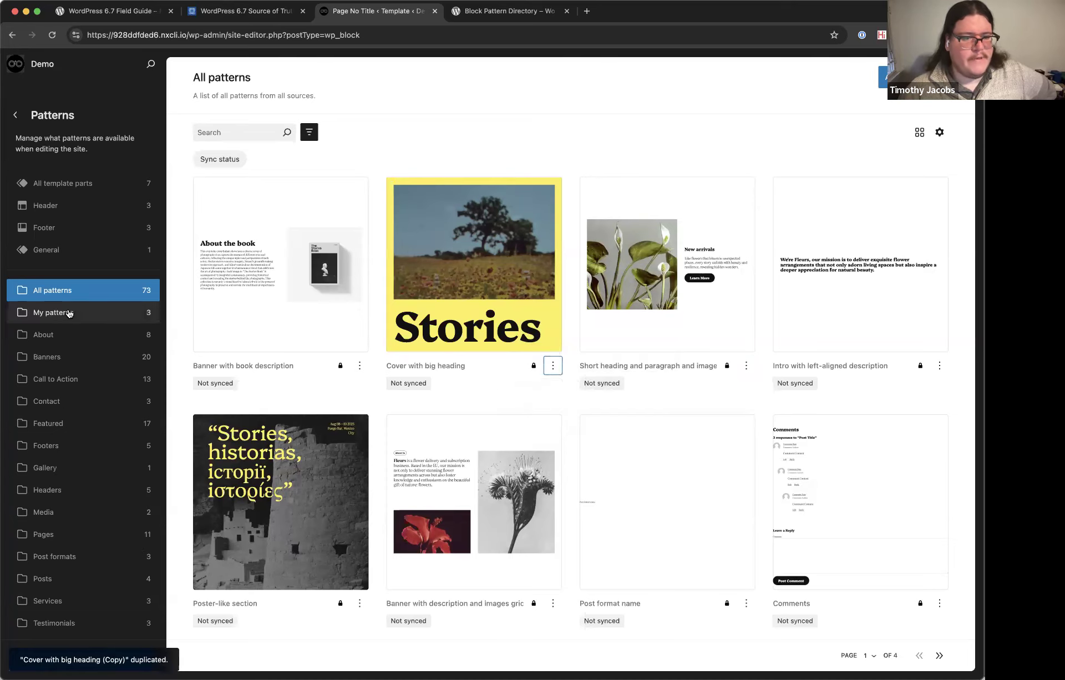
left_click(69, 313)
left_click(345, 332)
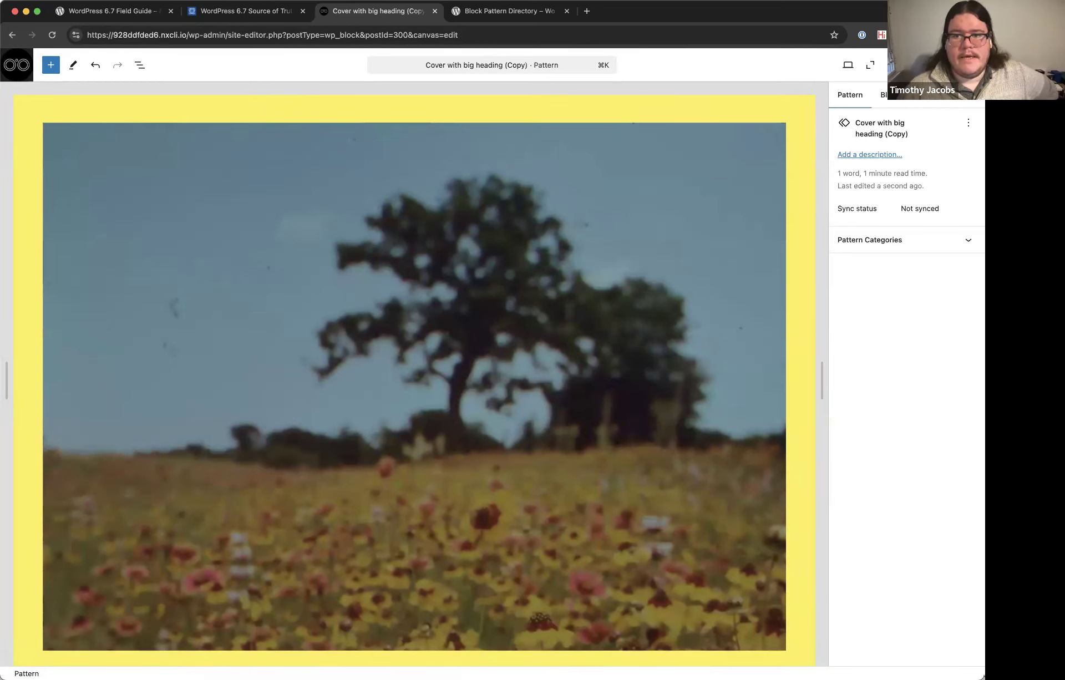
Examine the copied pattern's block markup in the code editor and return to the visual editor.
left_click(972, 65)
left_click(885, 238)
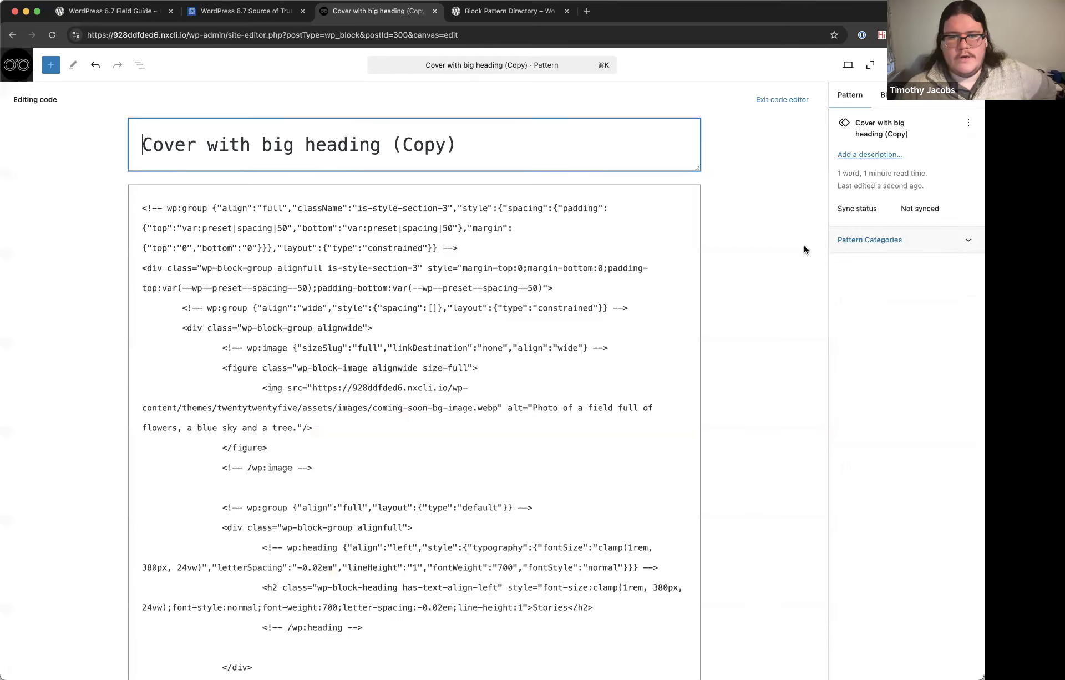
left_click(533, 384)
key("super+a")
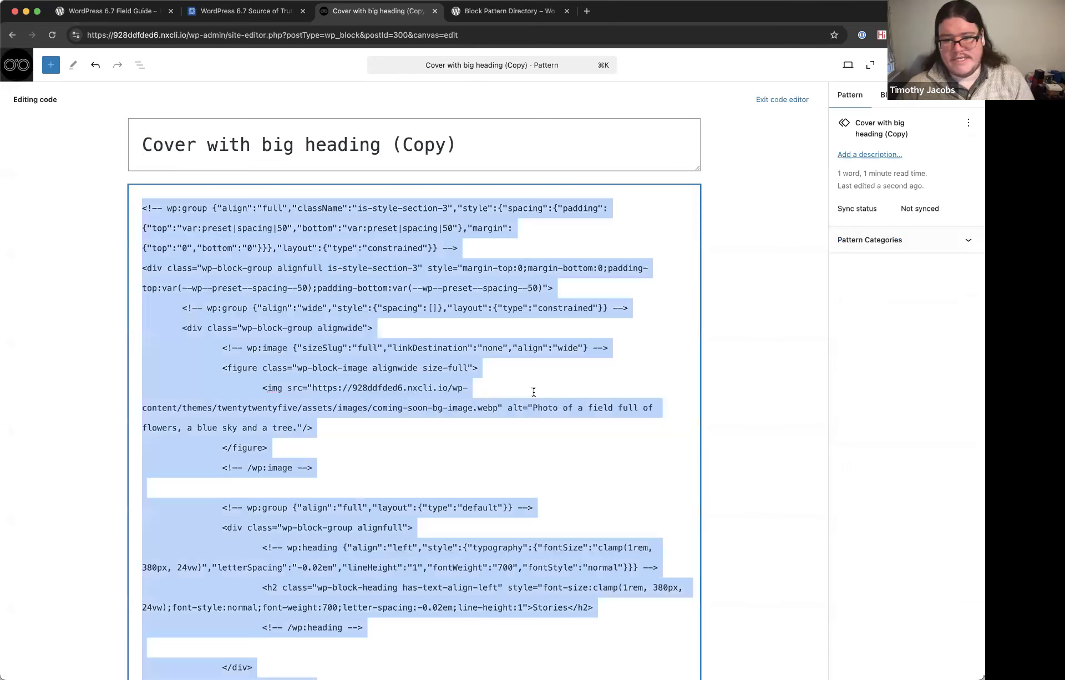
left_click(534, 393)
scroll(533, 393, "down", 5)
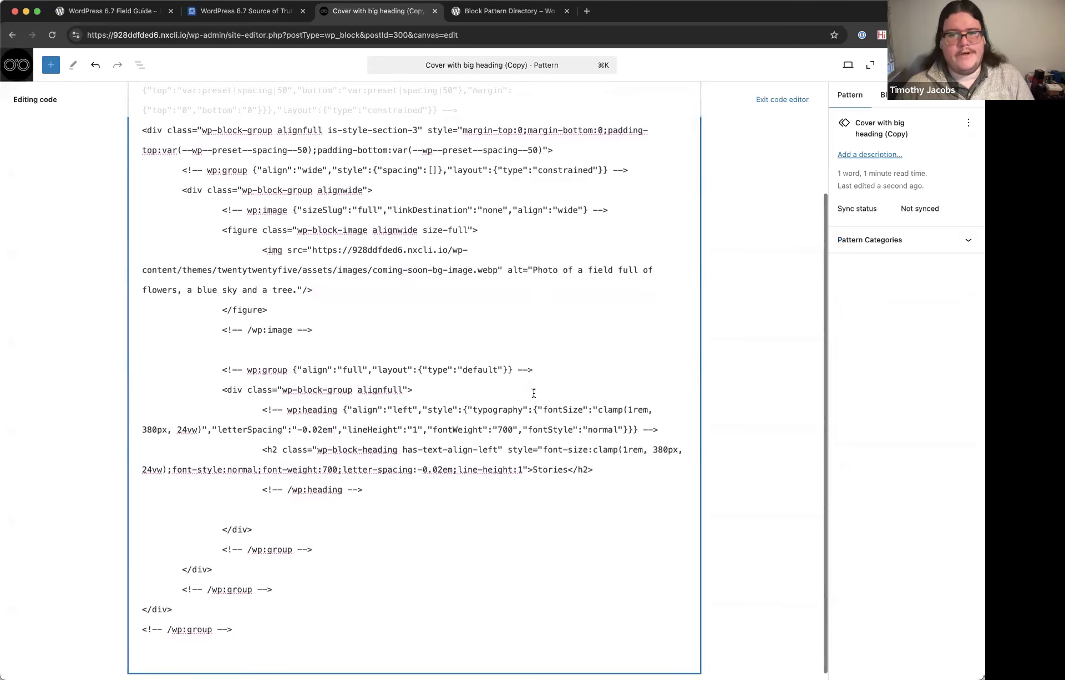
scroll(533, 394, "up", 5)
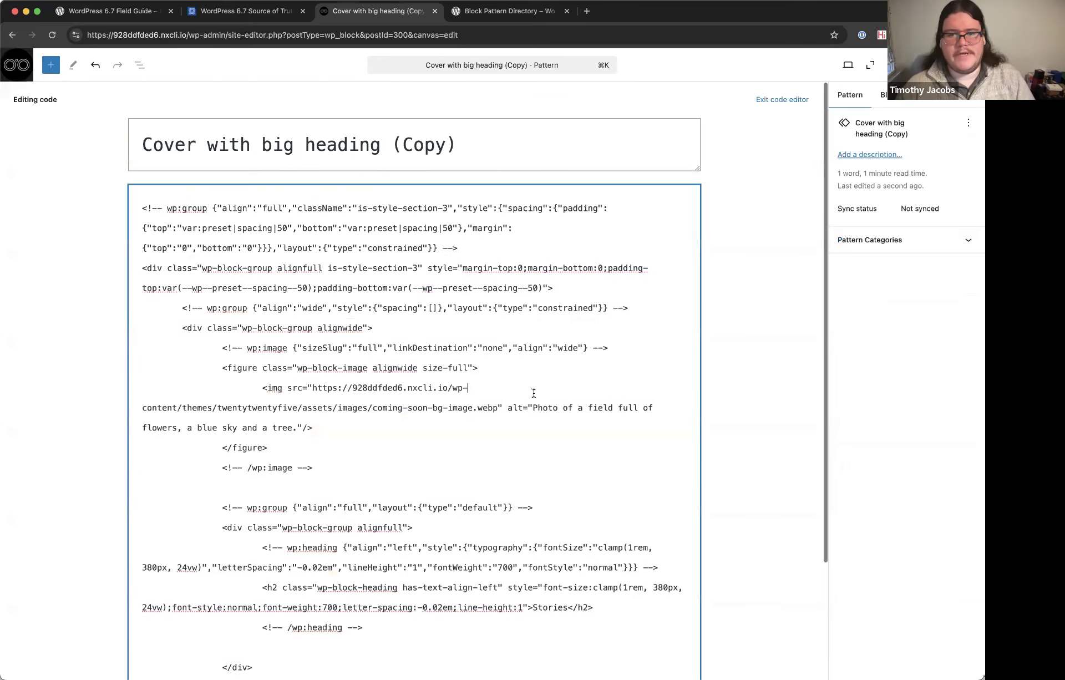
left_click(789, 97)
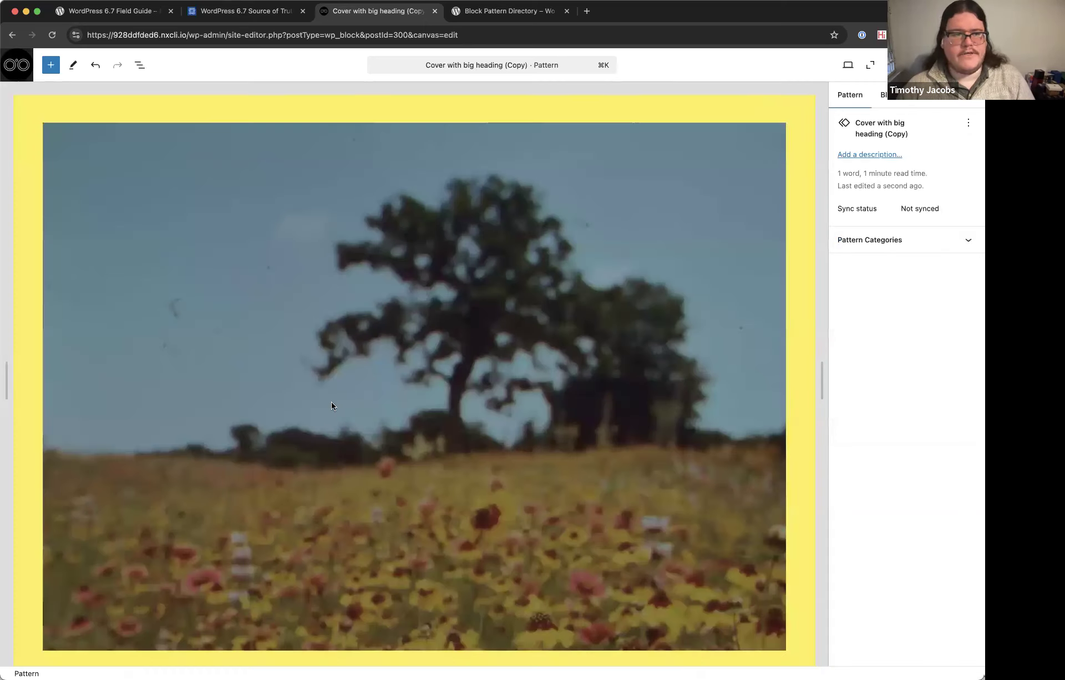
Copy the top-level Group block of the duplicated "Cover with big heading" pattern to the clipboard.
left_click(136, 64)
left_click(64, 120)
left_click(184, 120)
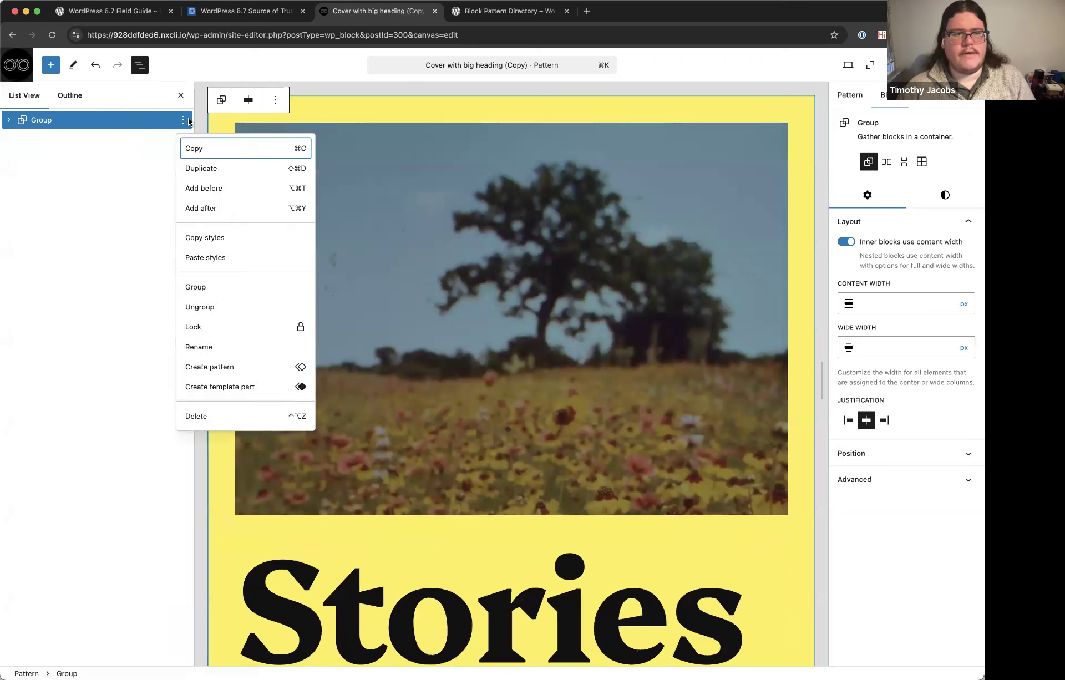
left_click(211, 150)
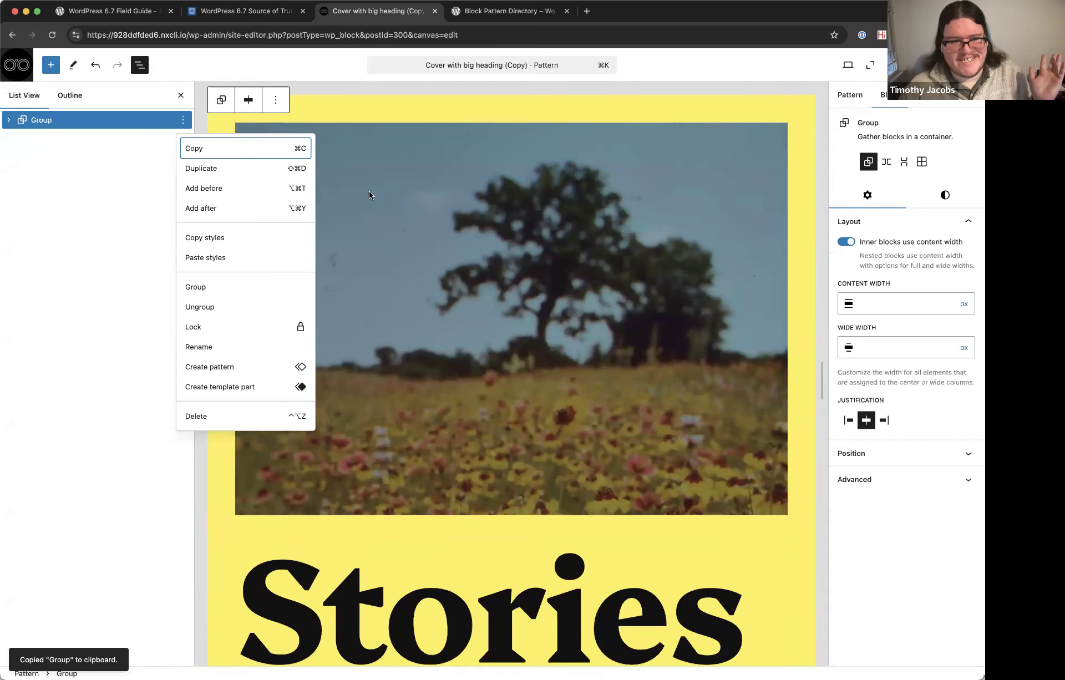
Return to the list of all patterns, check the actions available for "Poster-like section", and browse the remaining patterns.
left_click(17, 64)
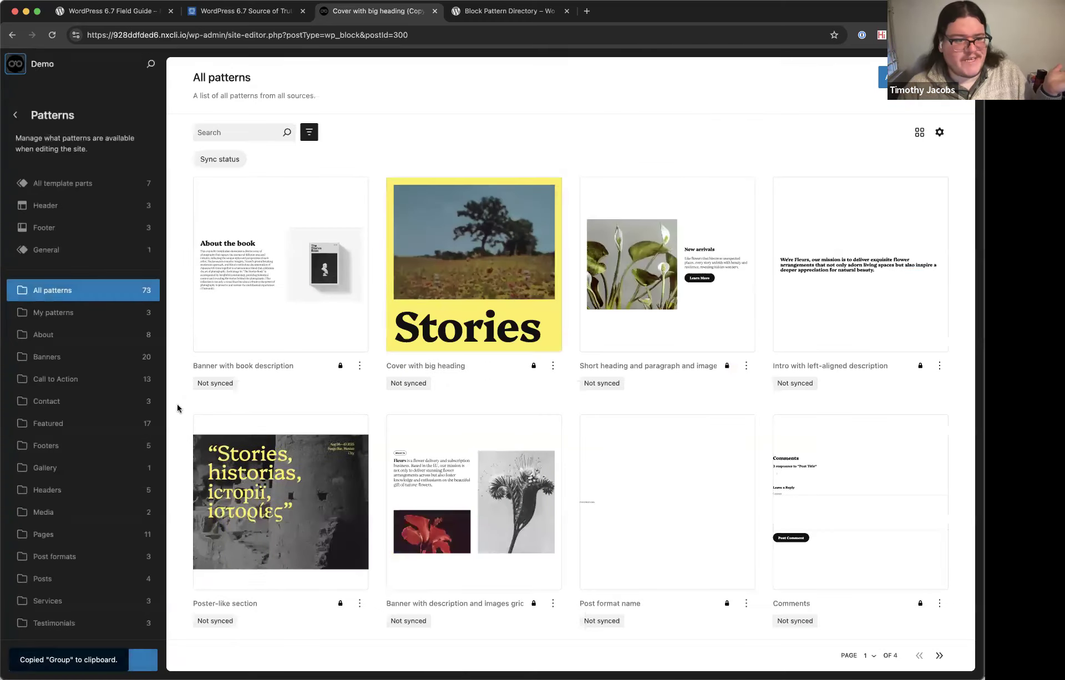
left_click(360, 604)
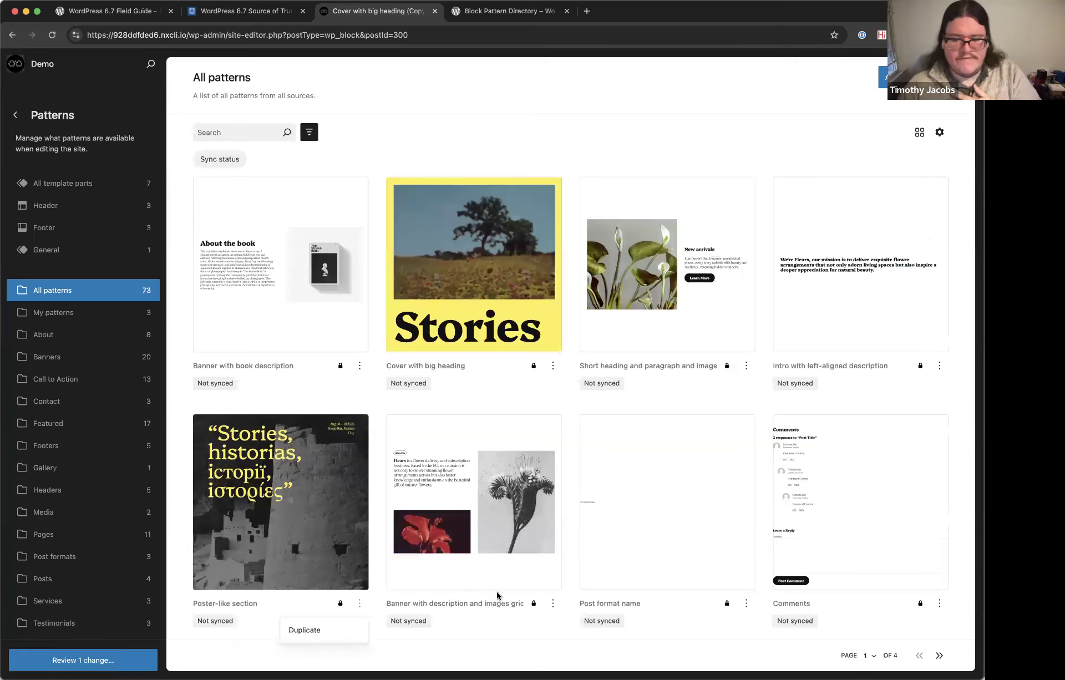
left_click(660, 638)
scroll(767, 498, "down", 15)
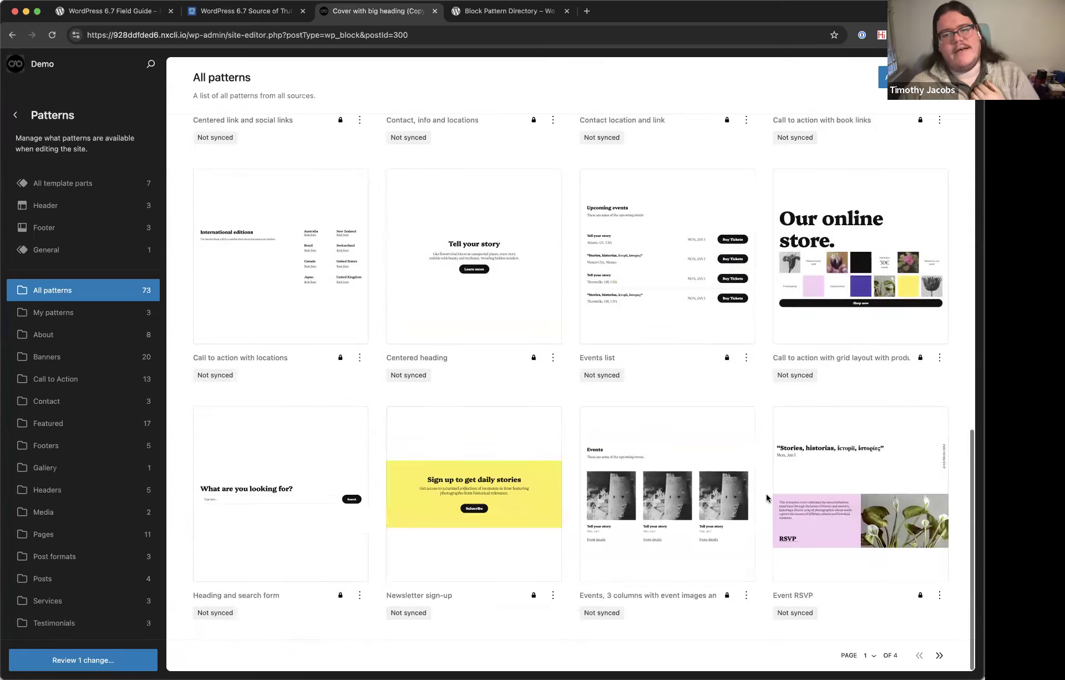
scroll(768, 497, "up", 2)
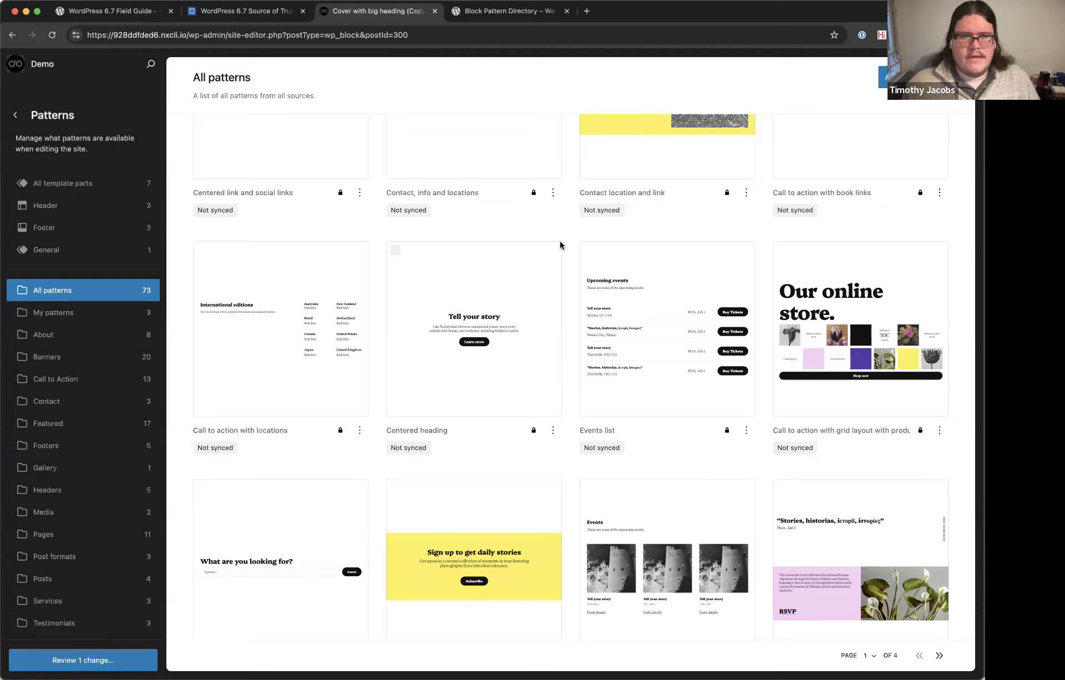
Load wordpress.org/patterns in a new browser tab and go from there to the Make WordPress community site.
key("super+t")
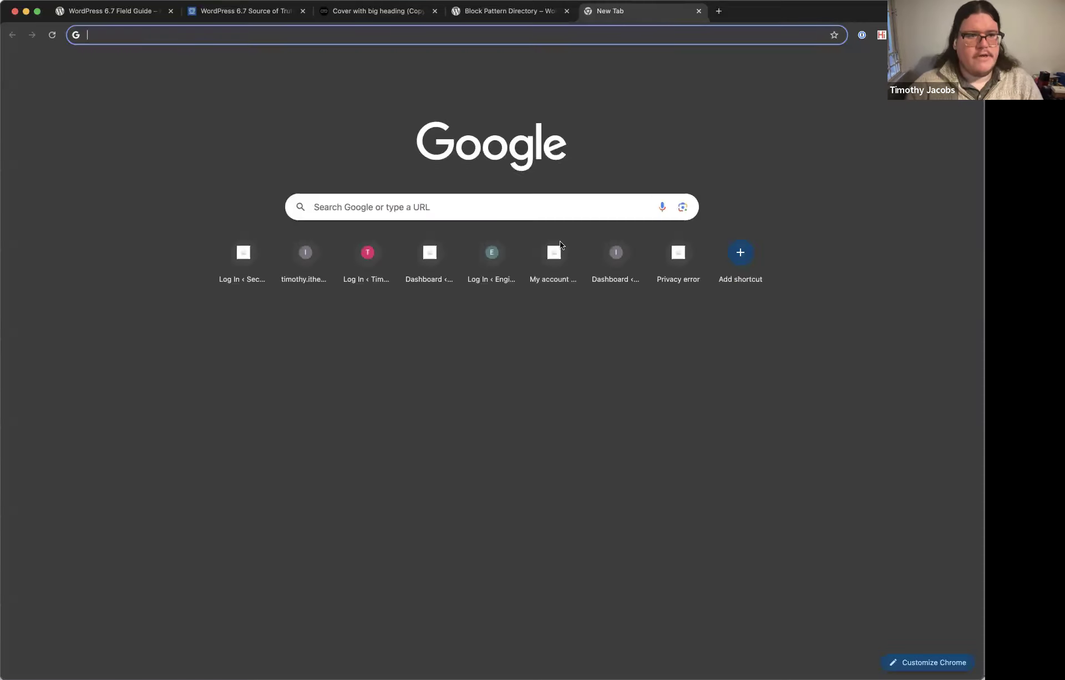
type("wordpress.org/patterns")
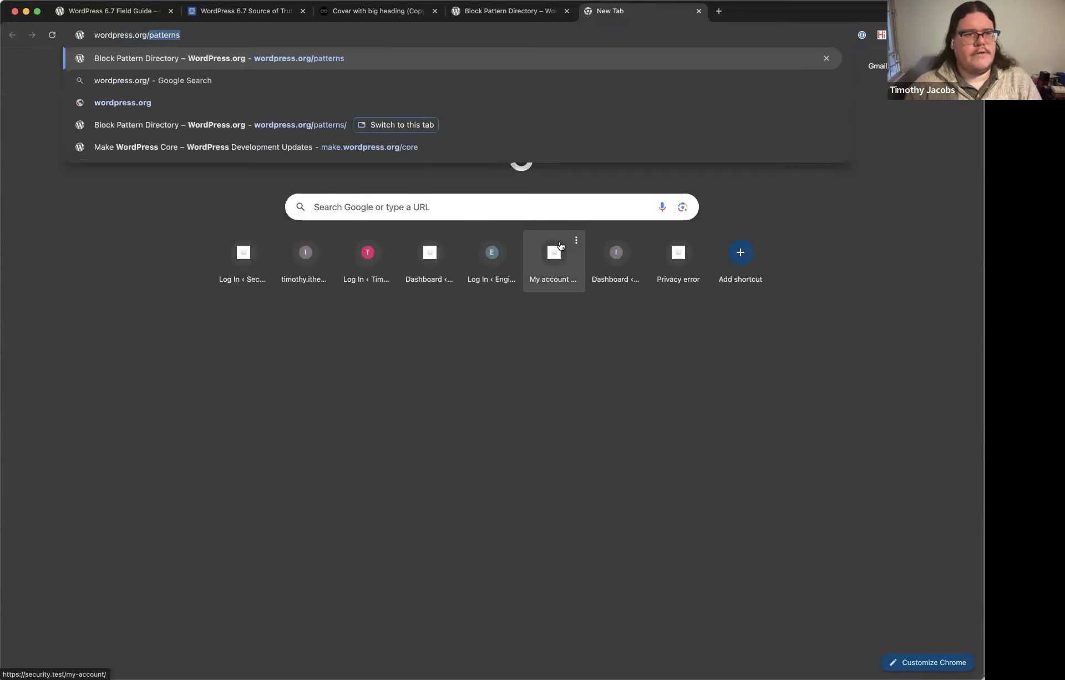
key("Return")
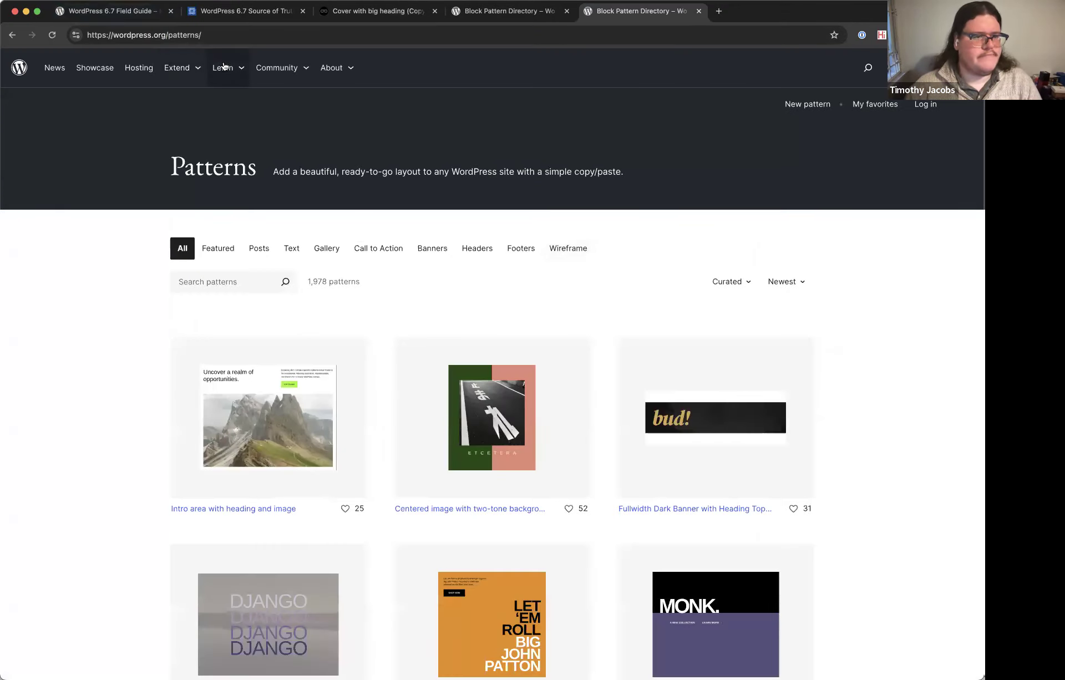
mouse_move(188, 66)
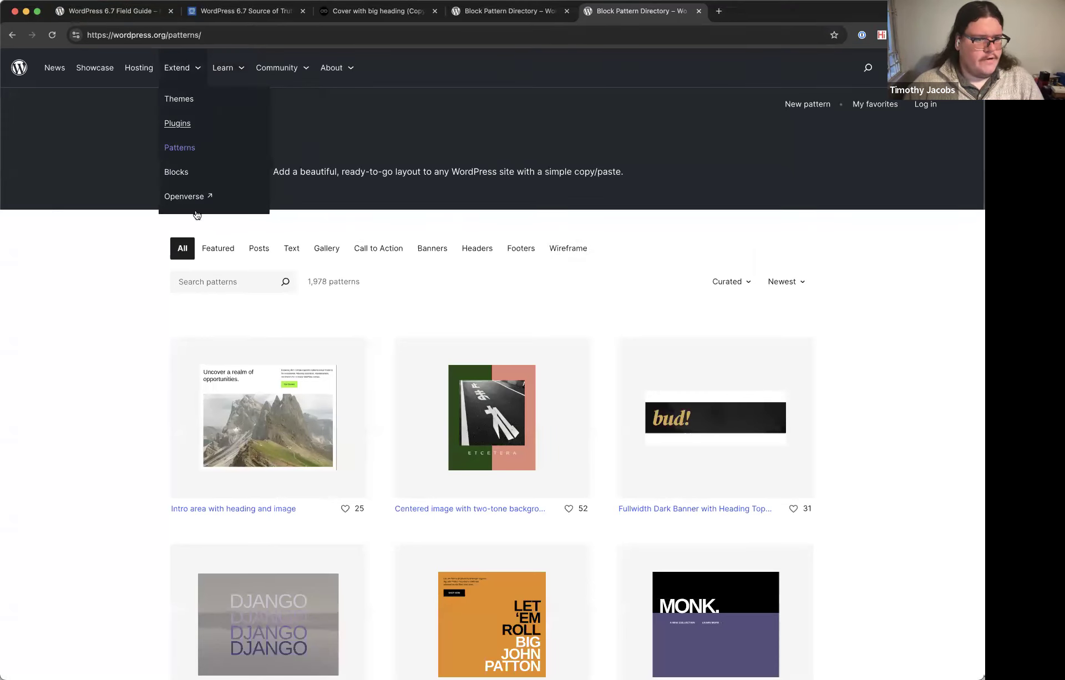
mouse_move(230, 68)
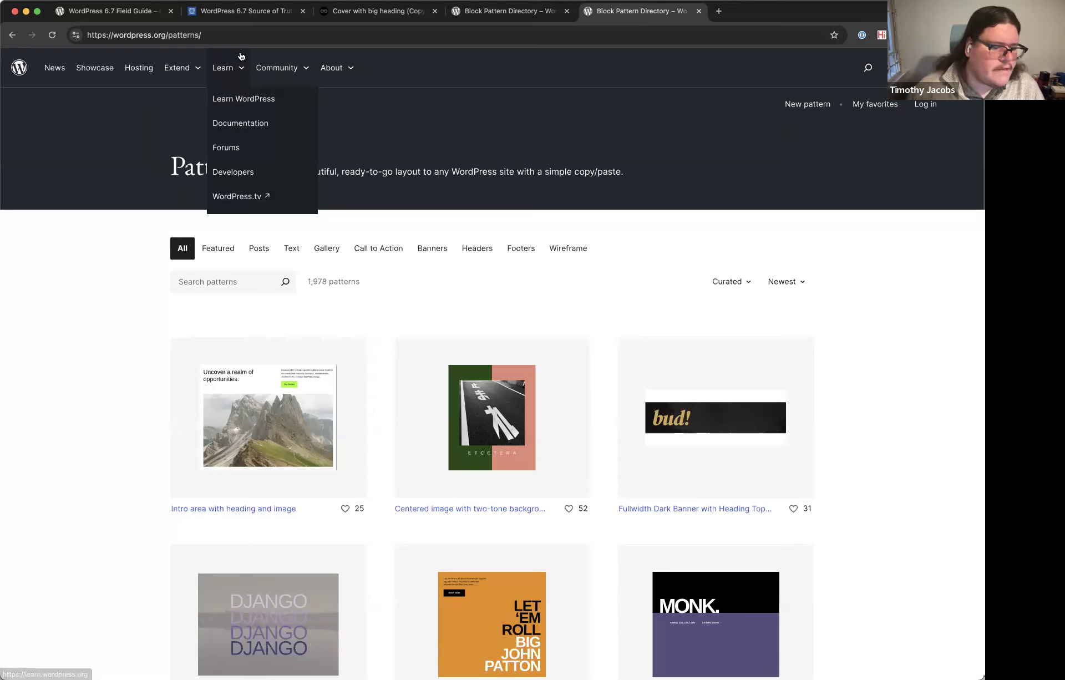
mouse_move(286, 69)
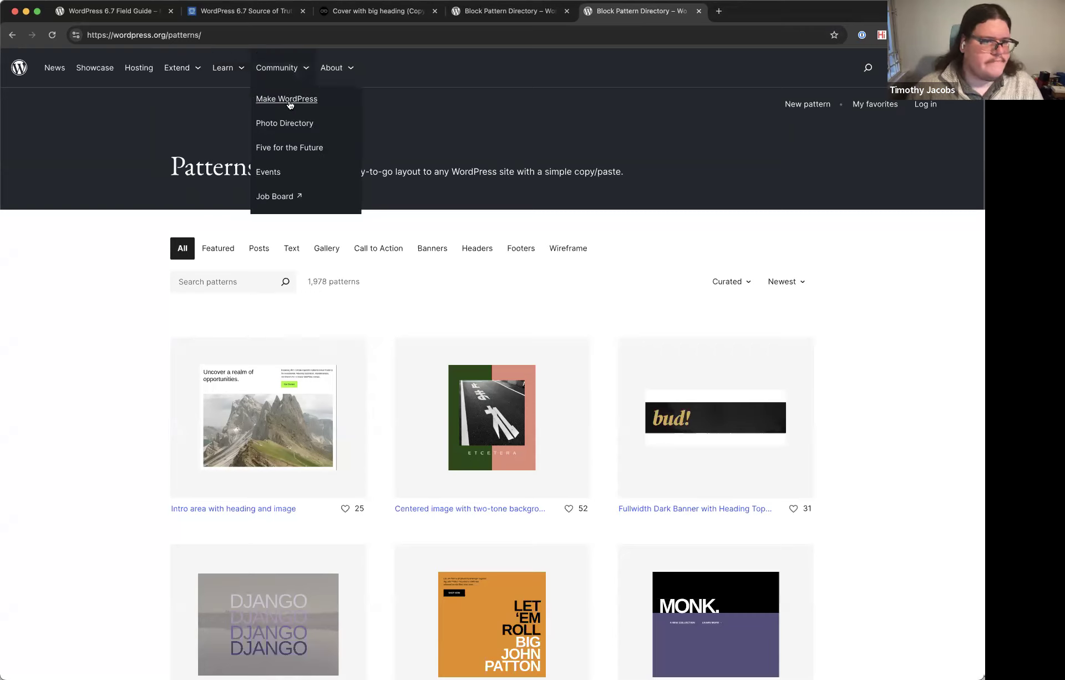
left_click(288, 101)
Open the Polyglots team blog, search it for "php translations", and look through the matching posts.
scroll(279, 437, "down", 7)
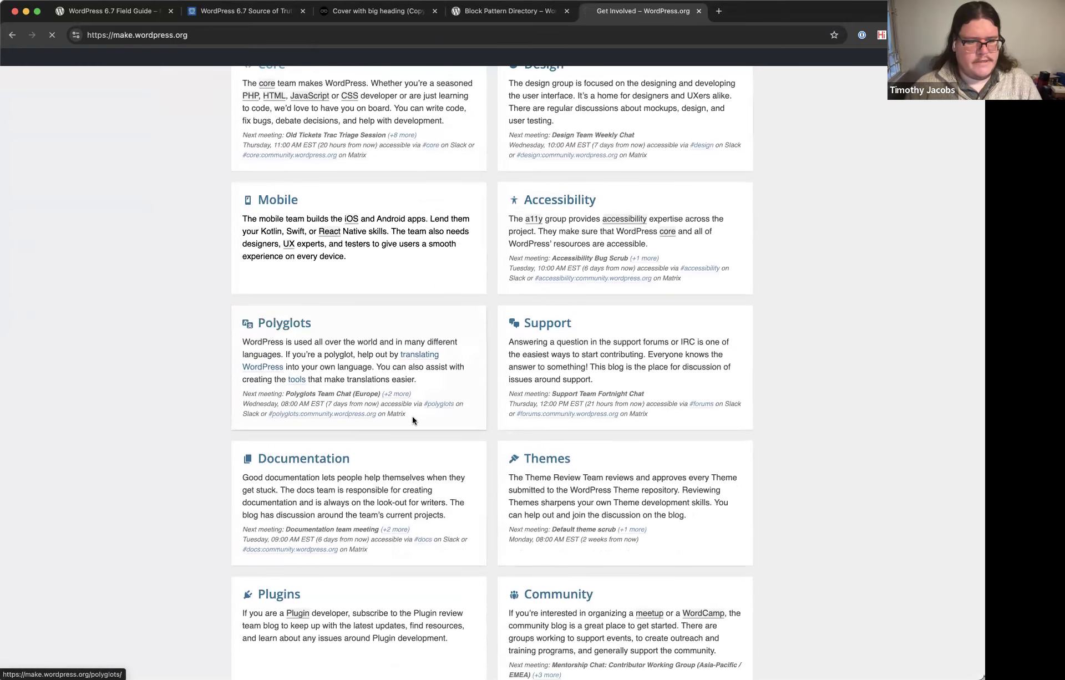
left_click(318, 428)
scroll(318, 429, "down", 20)
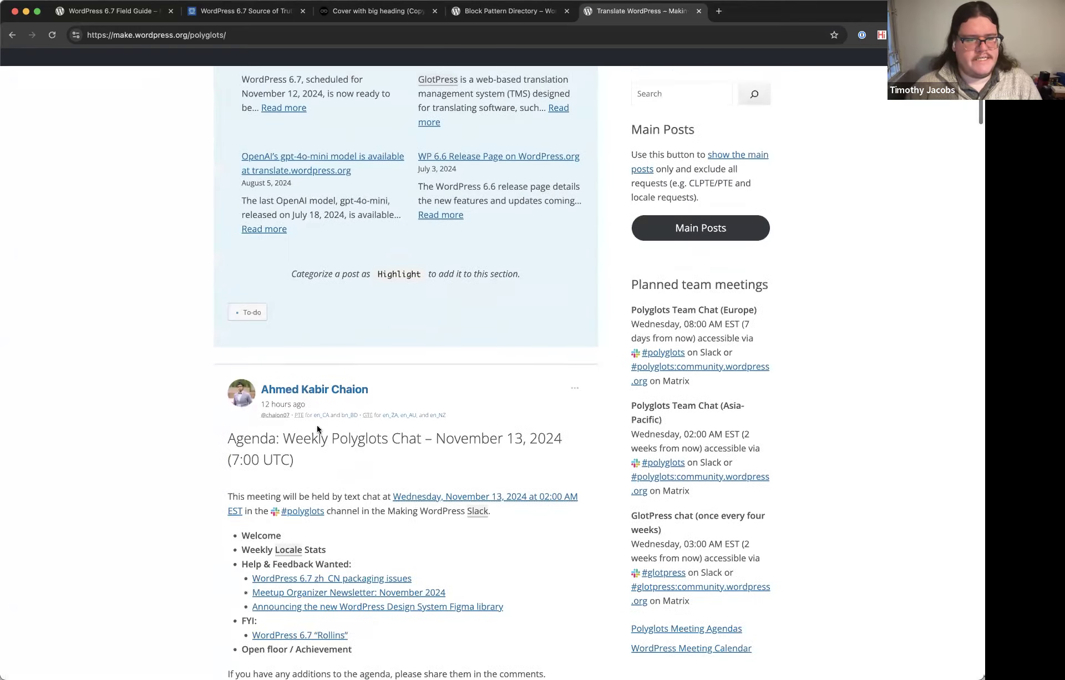
scroll(317, 428, "up", 20)
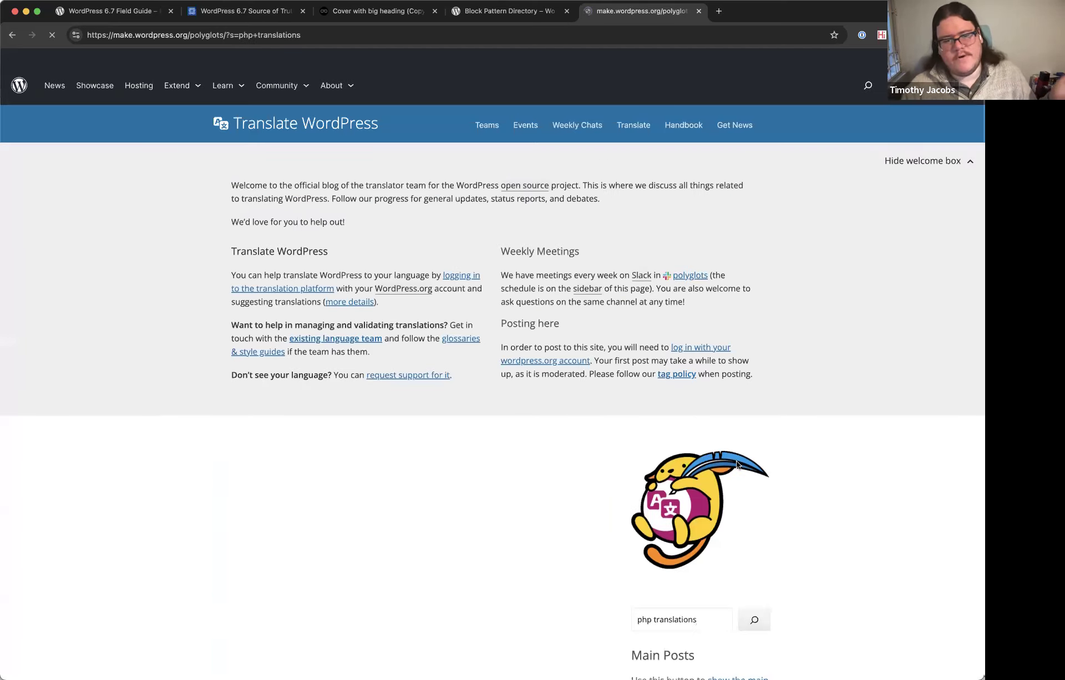
scroll(736, 463, "down", 14)
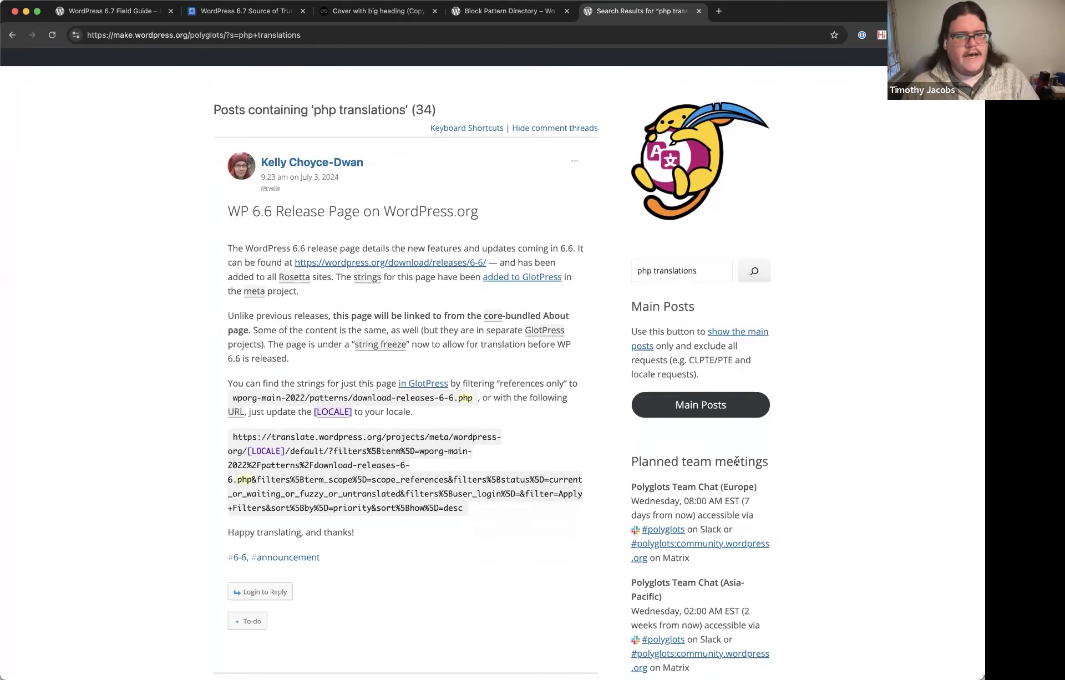
scroll(736, 464, "down", 15)
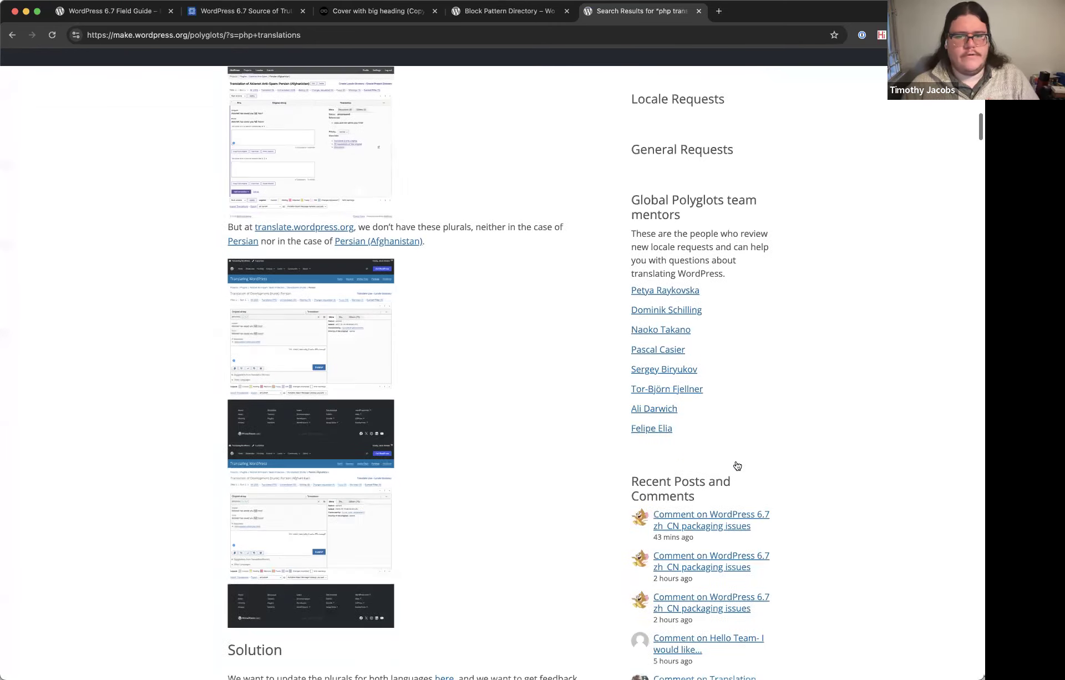
scroll(737, 464, "up", 14)
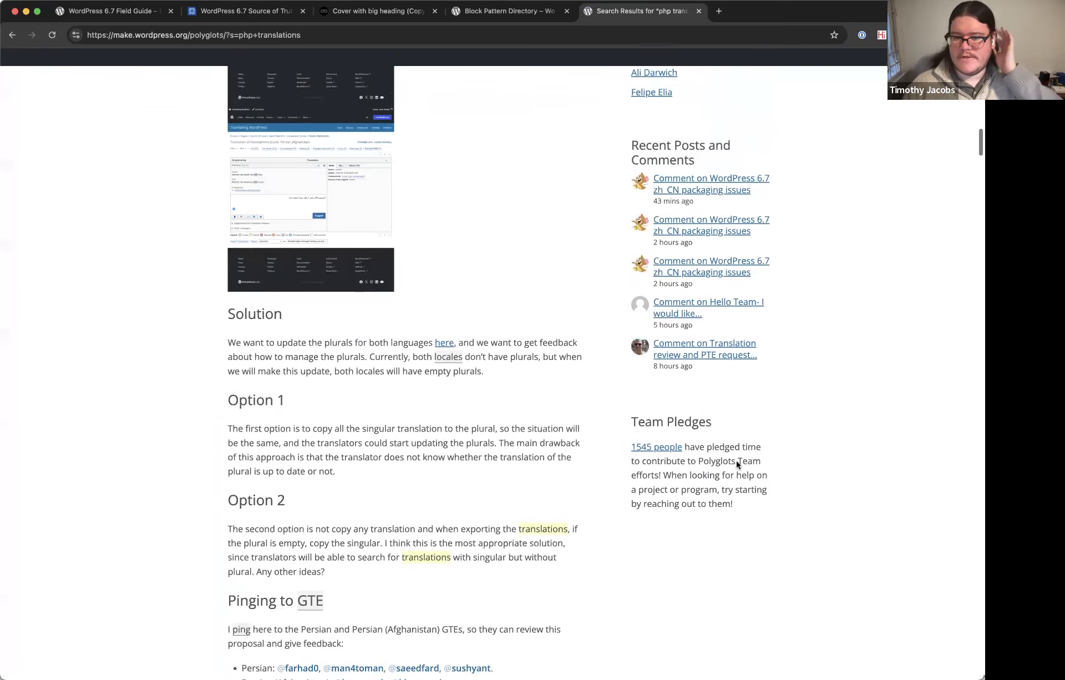
scroll(737, 464, "up", 15)
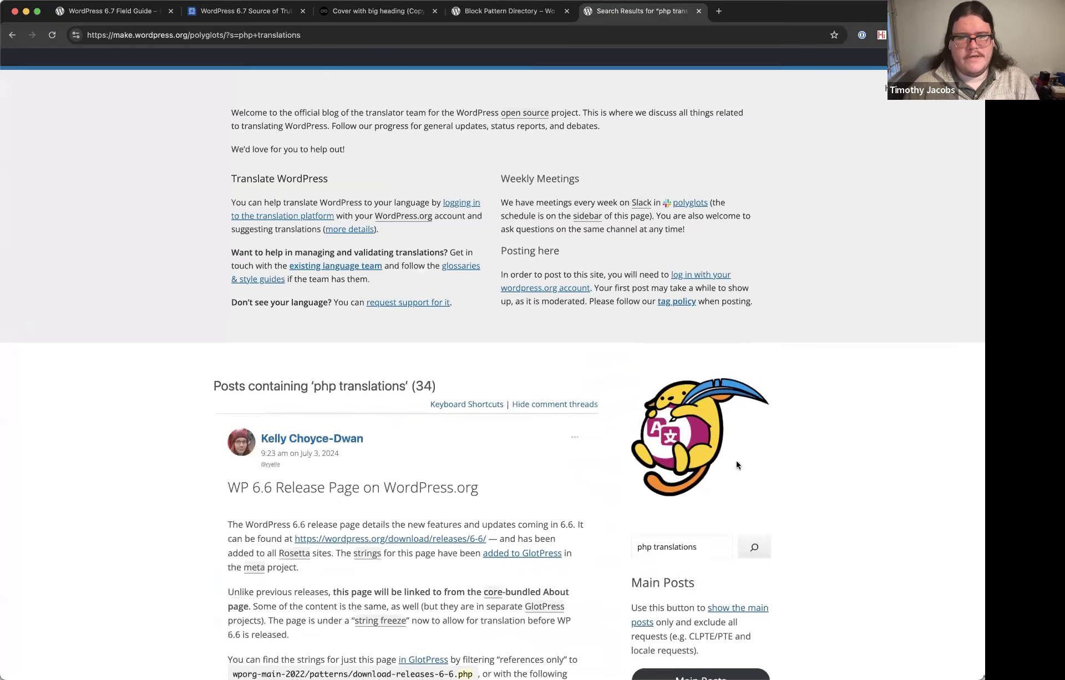
Run the "php translations" search on the Make WordPress Core blog by replacing "polyglots" with "core" in the address.
left_click(229, 29)
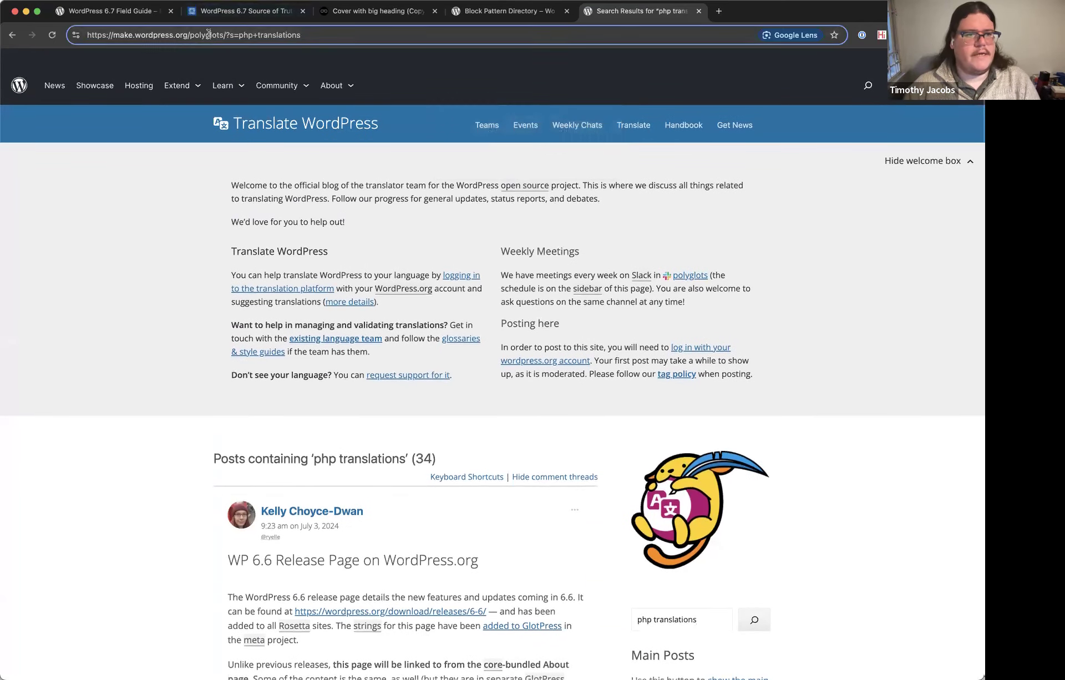
double_click(198, 35)
type("core")
key("Return")
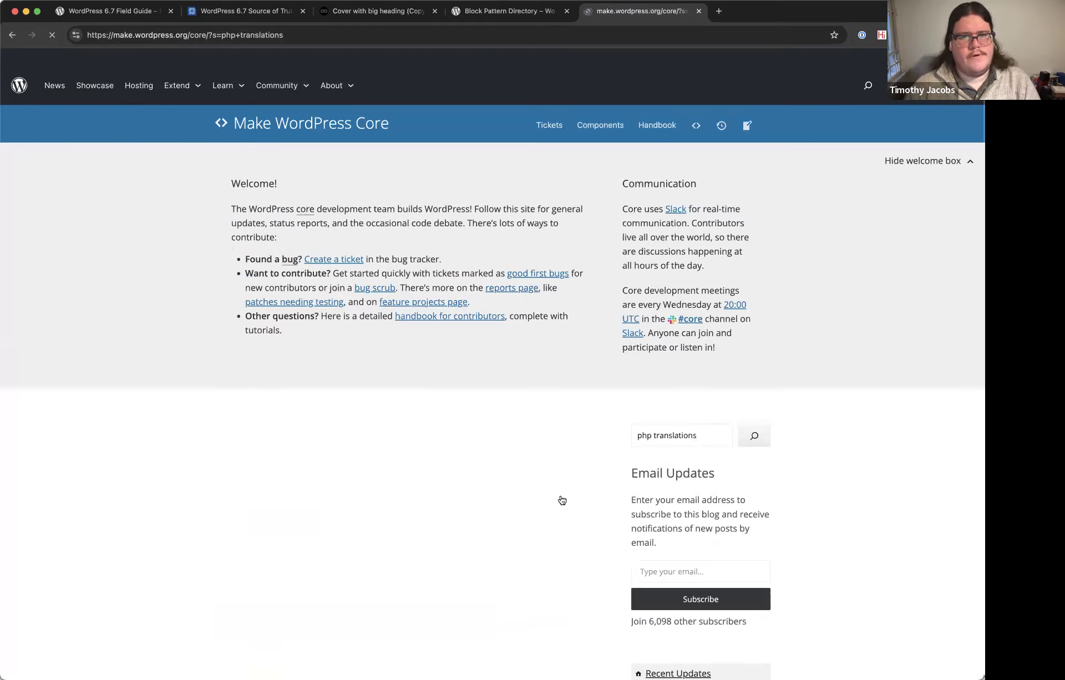
Look through the Core blog search results for the post "I18N Improvements in 6.5 (Performant Translations)".
scroll(435, 526, "down", 20)
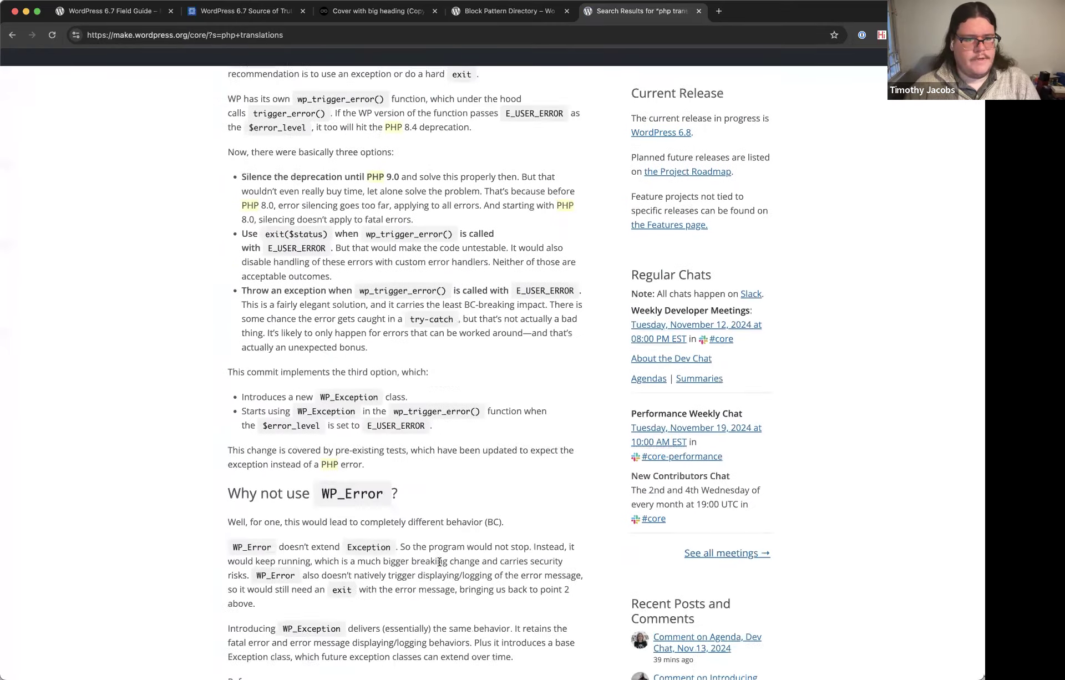
scroll(439, 566, "down", 20)
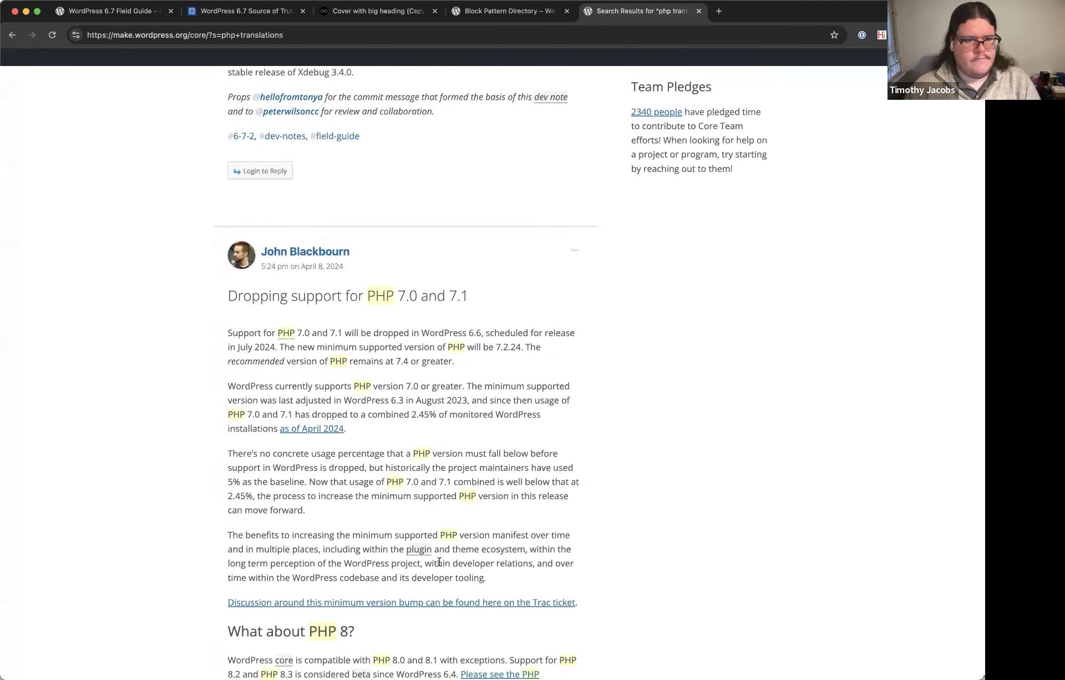
scroll(438, 565, "down", 20)
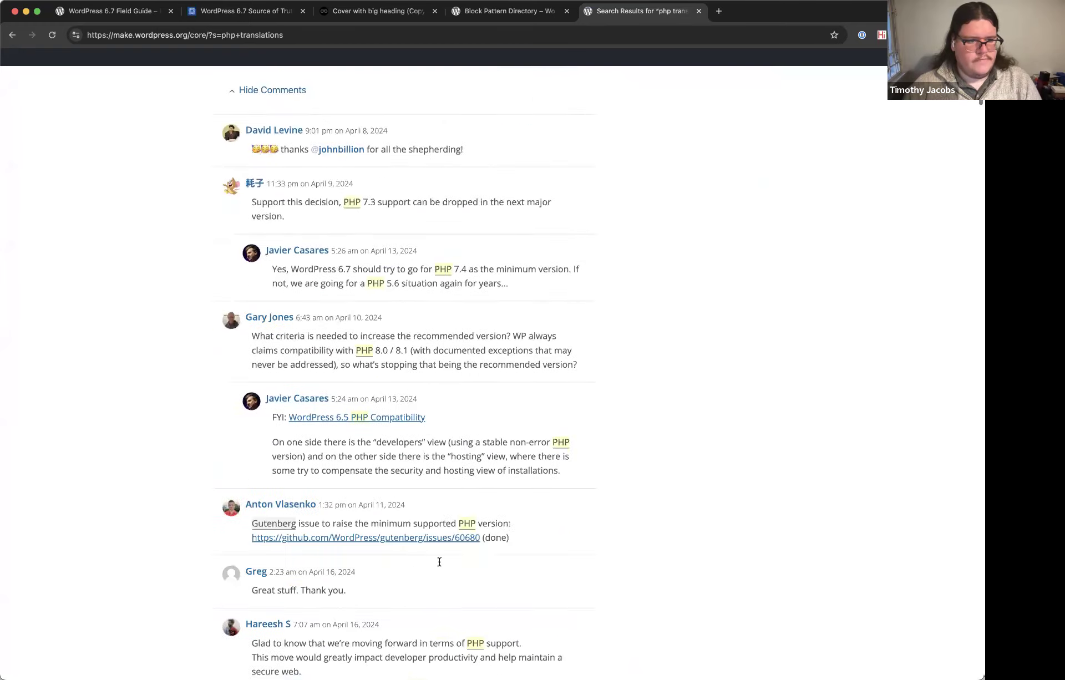
scroll(439, 563, "down", 15)
scroll(439, 563, "up", 8)
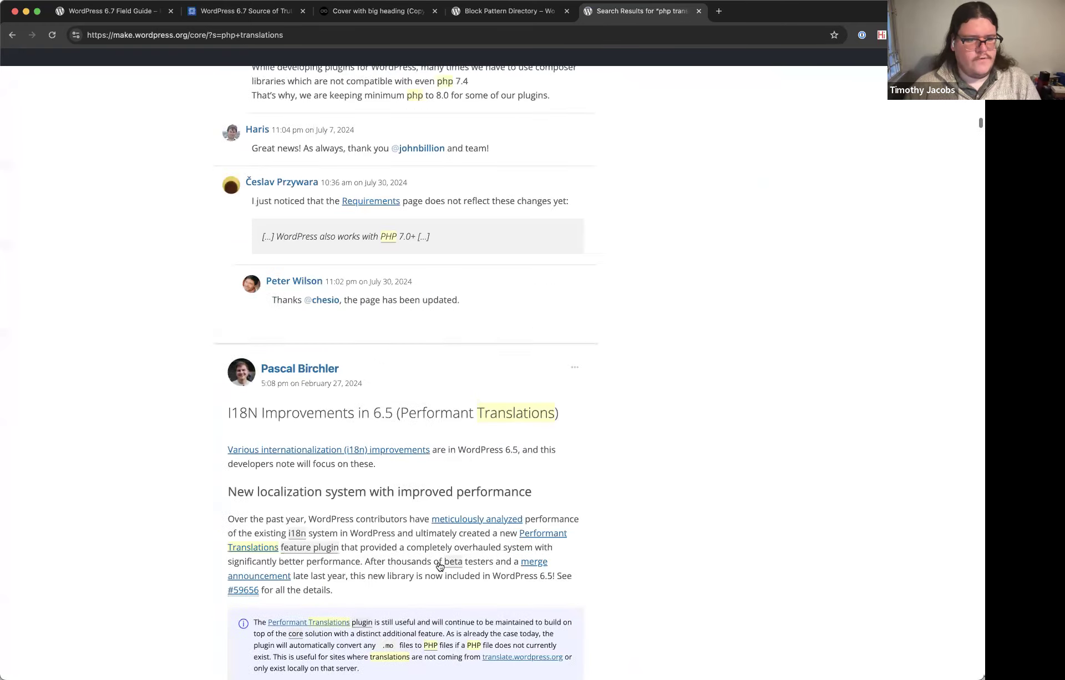
scroll(435, 527, "down", 3)
scroll(434, 525, "down", 15)
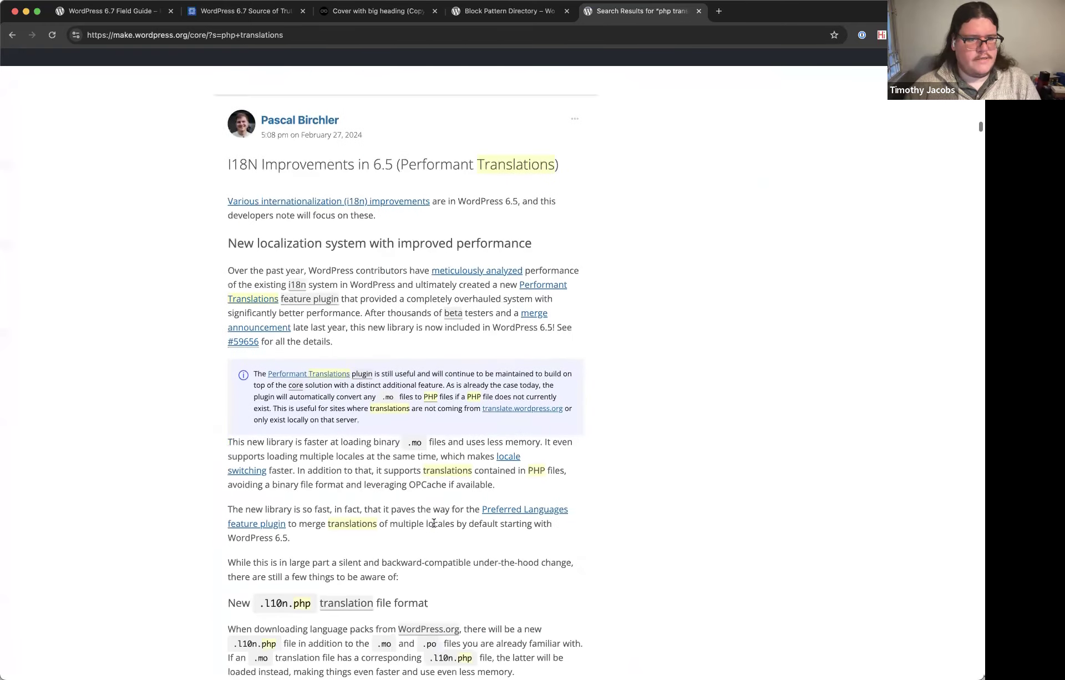
Read the post's sections on the .l10n.php translation file format, generating PHP translation files, and the new filters.
scroll(435, 527, "down", 1)
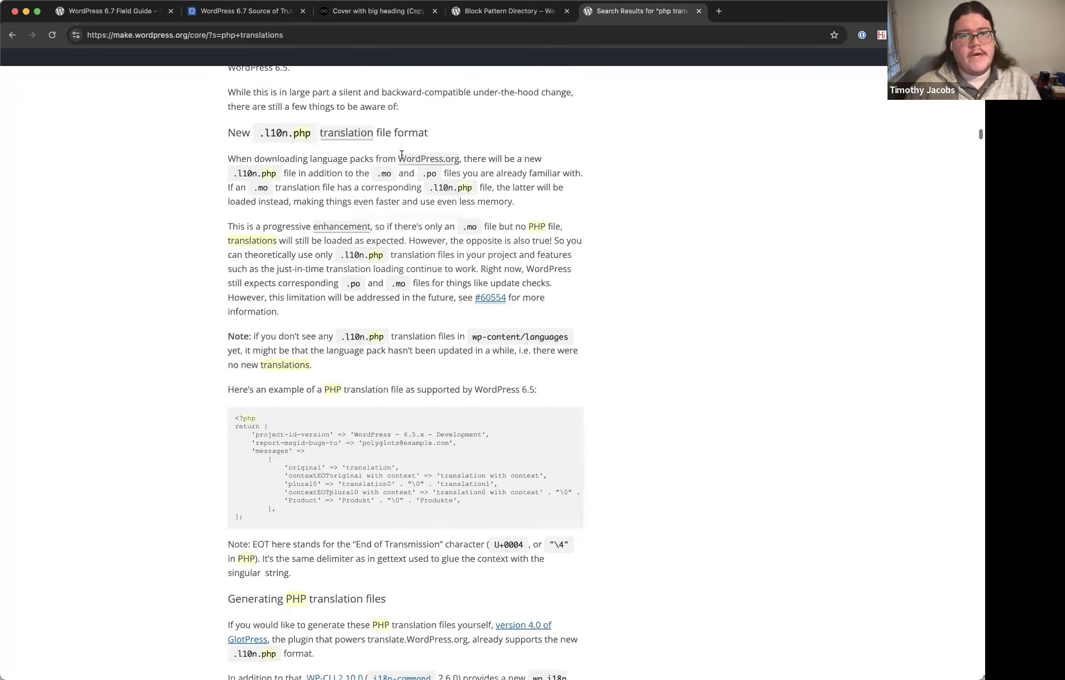
left_click_drag(236, 159, 411, 222)
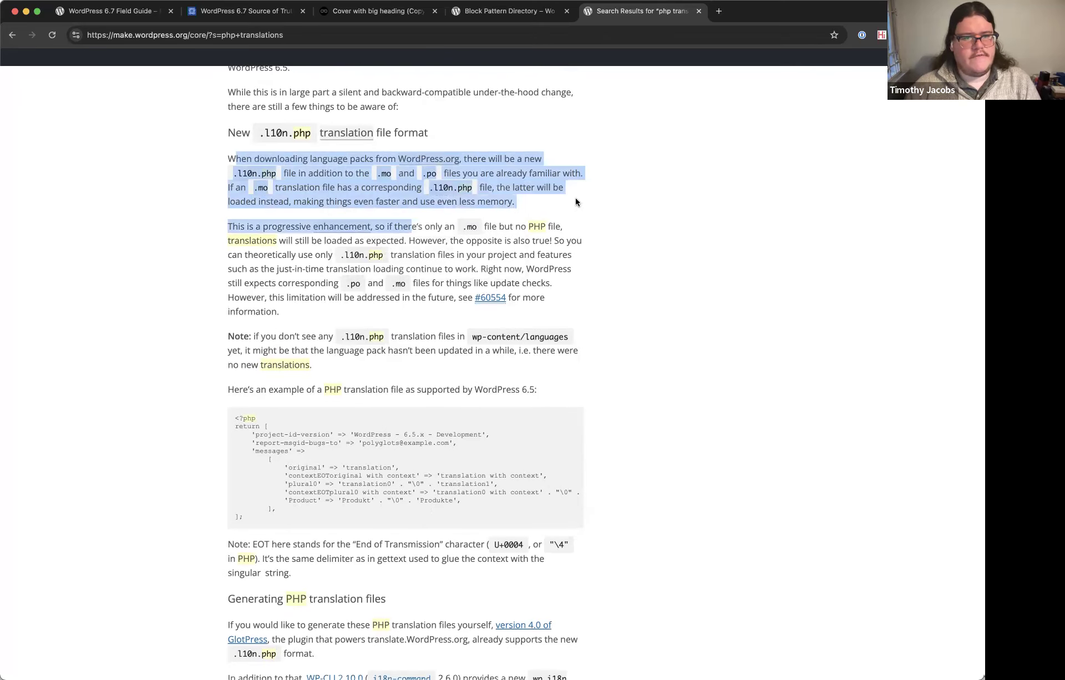
left_click(558, 198)
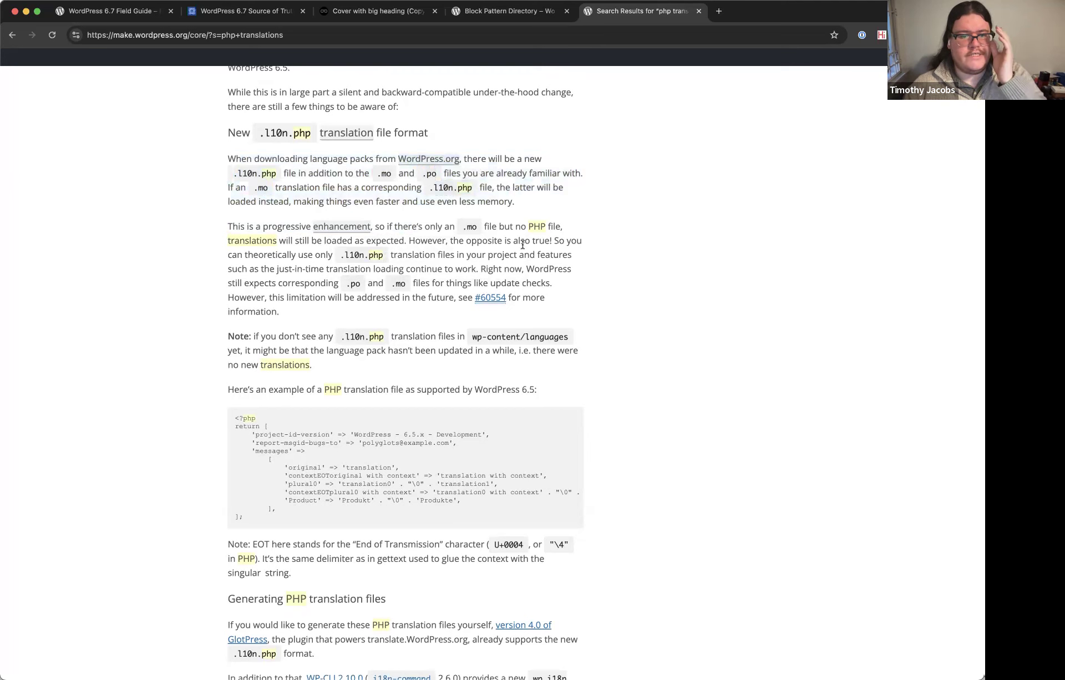
scroll(522, 245, "down", 10)
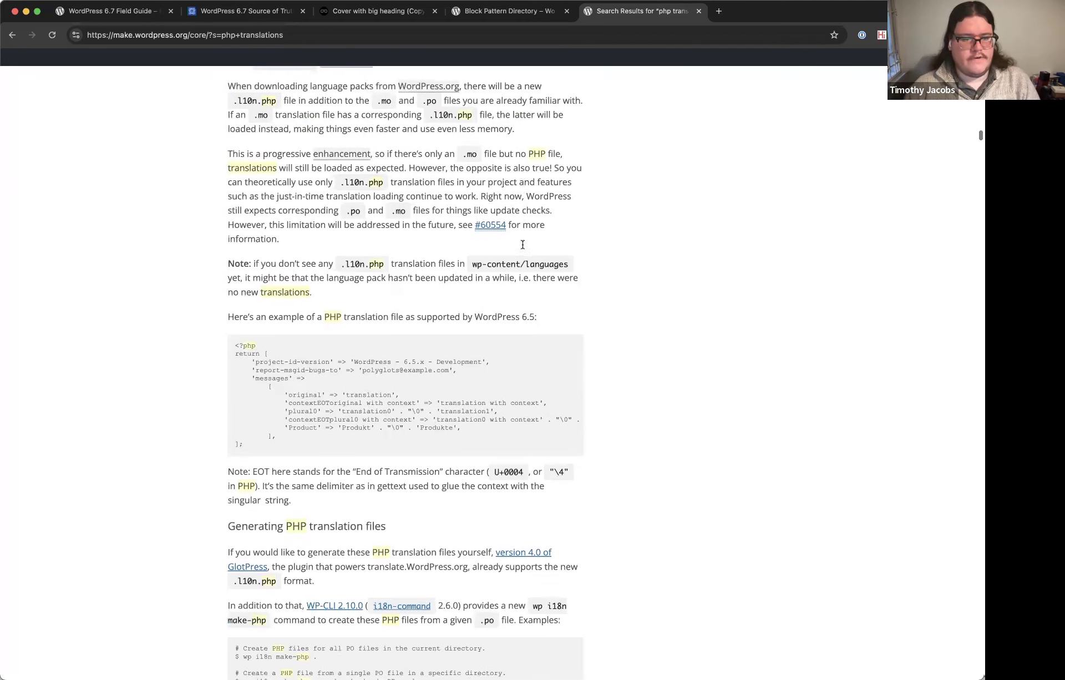
scroll(523, 245, "up", 1)
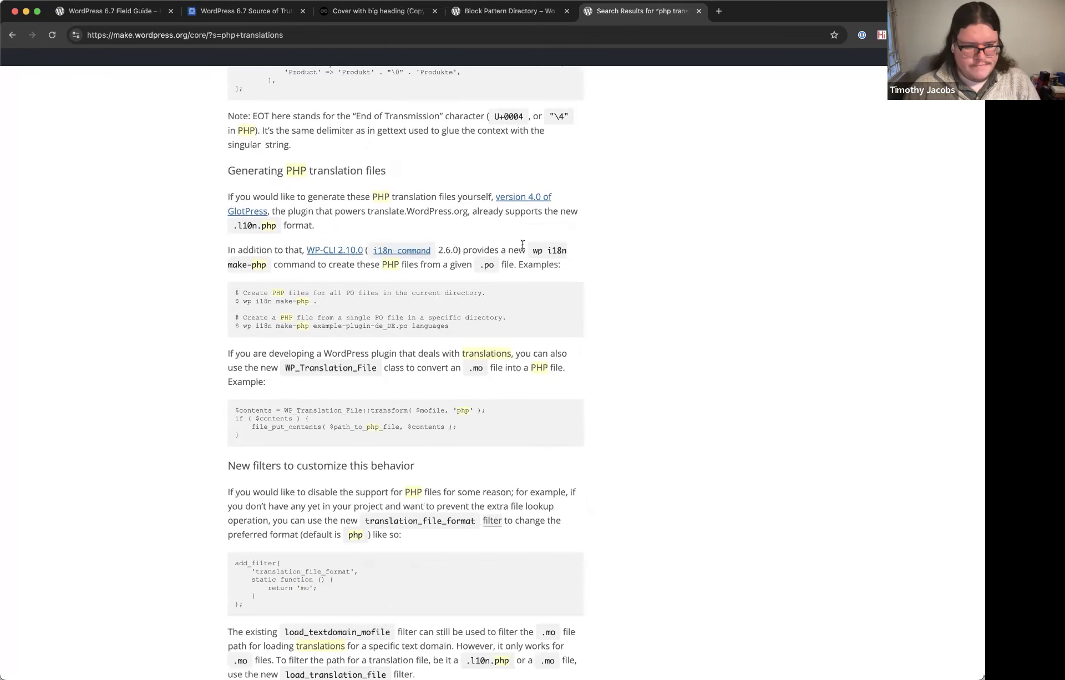
scroll(522, 245, "down", 6)
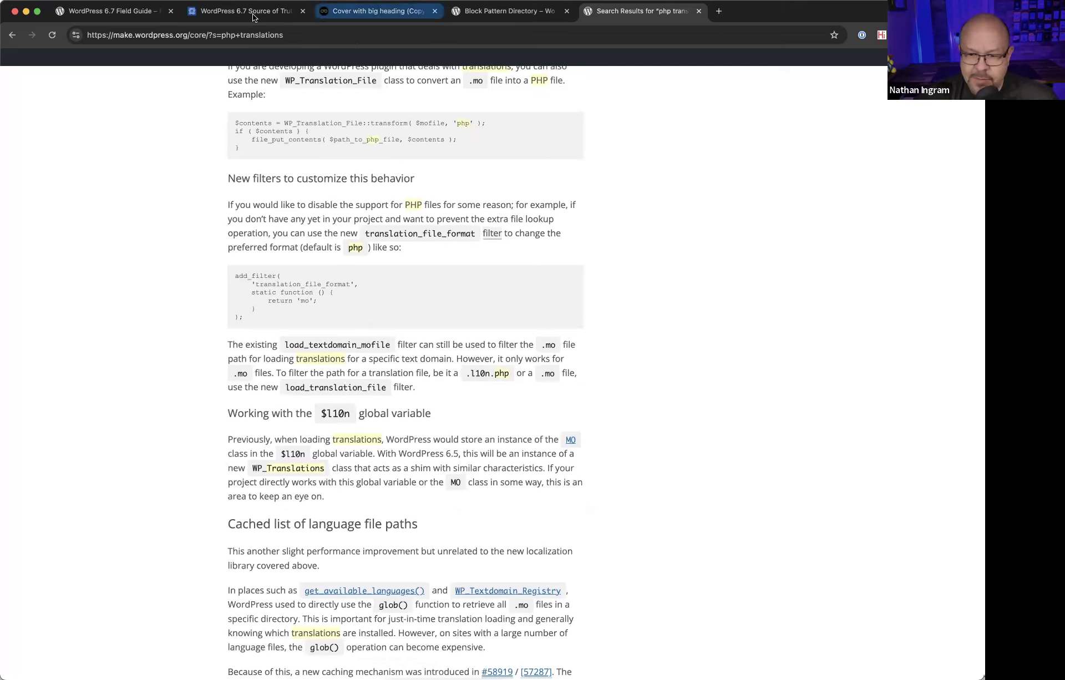
Switch back to the Site Editor, leave the pattern list, and open the Homepage for editing.
left_click(404, 15)
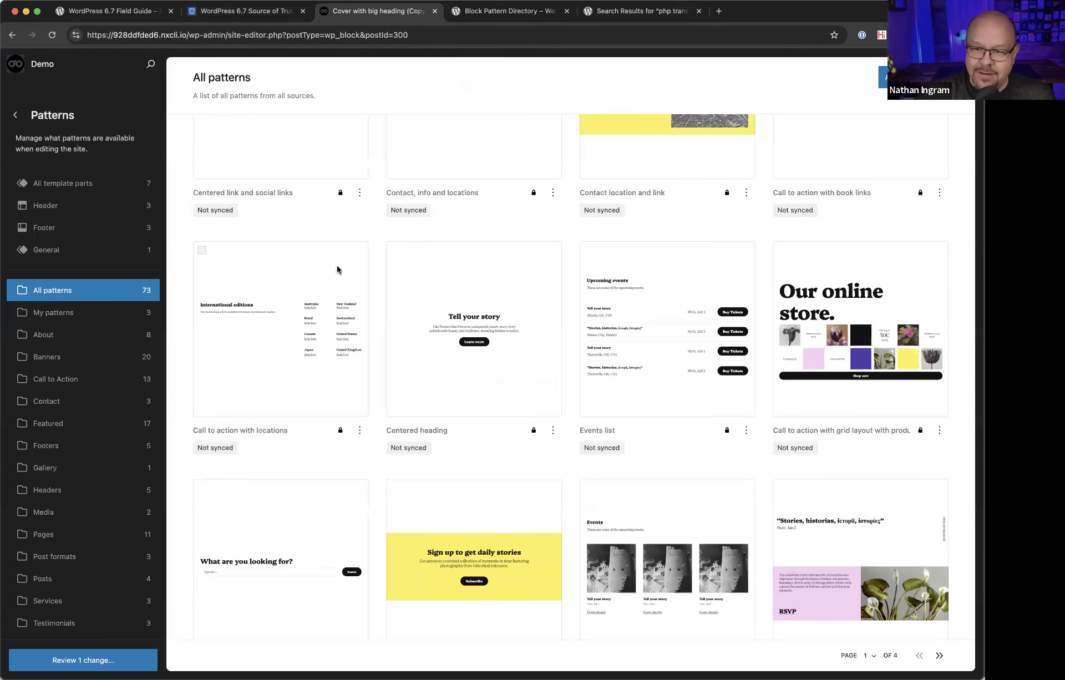
left_click(15, 115)
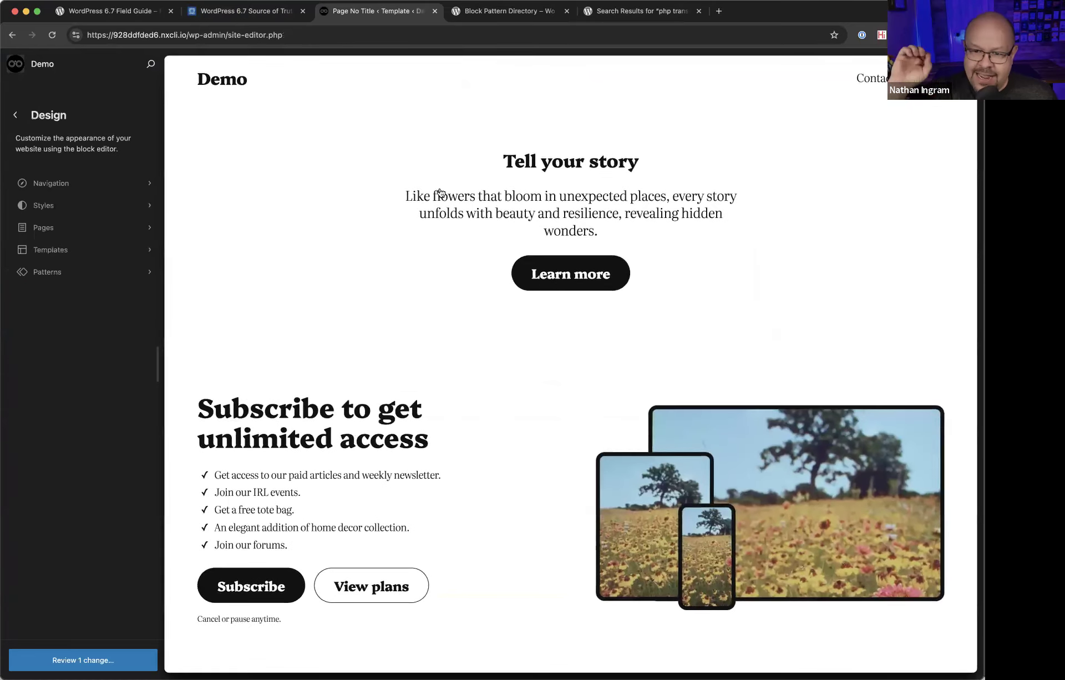
left_click(554, 150)
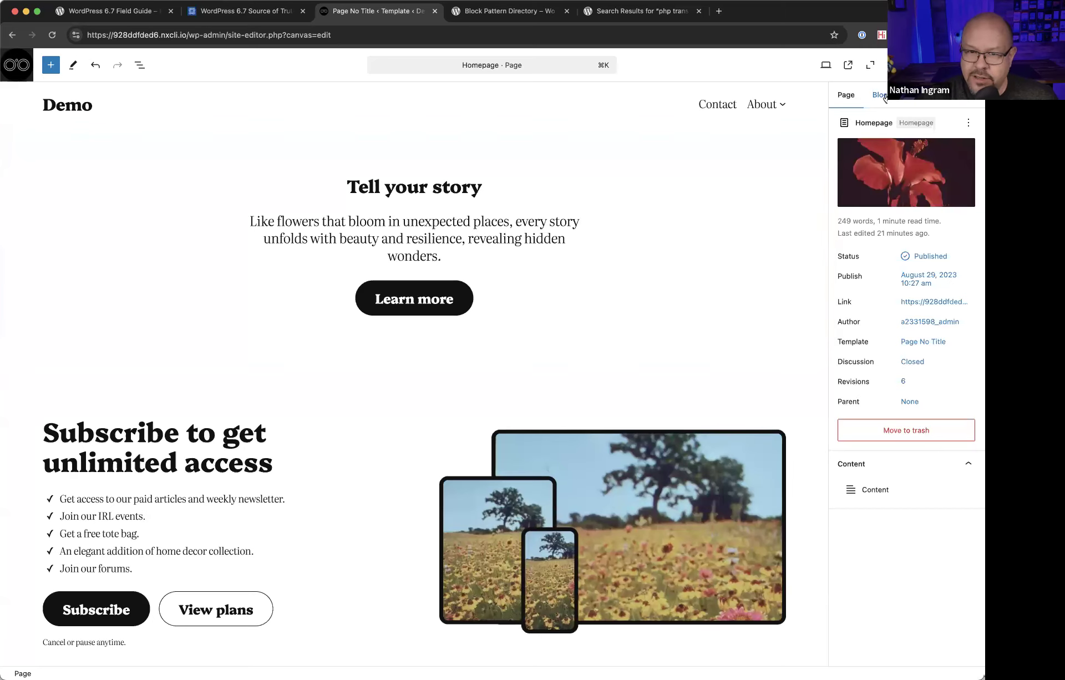
Leave the Site Editor without saving the pending change, and open the About page from the admin Pages list.
left_click(881, 95)
left_click(853, 95)
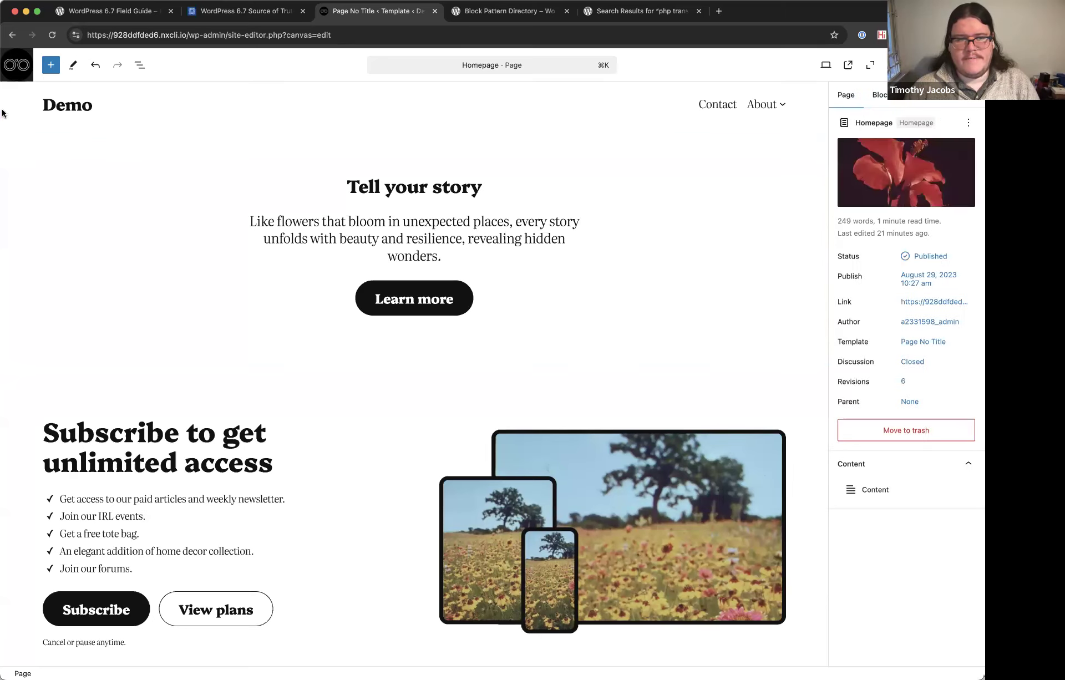
left_click(17, 65)
left_click(15, 115)
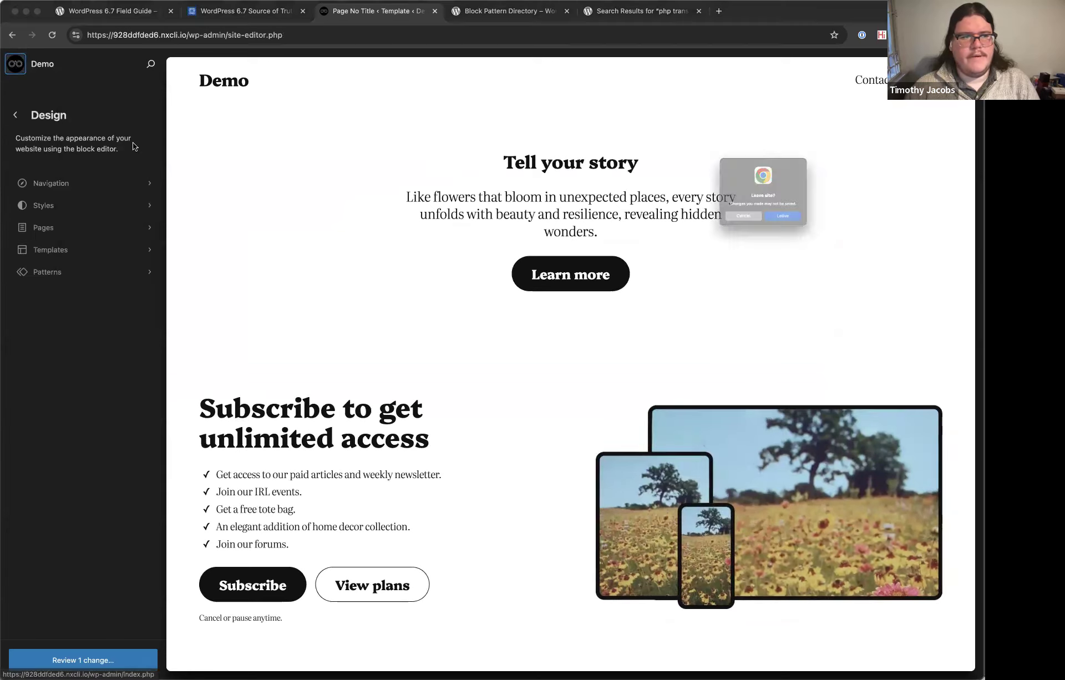
key("Return")
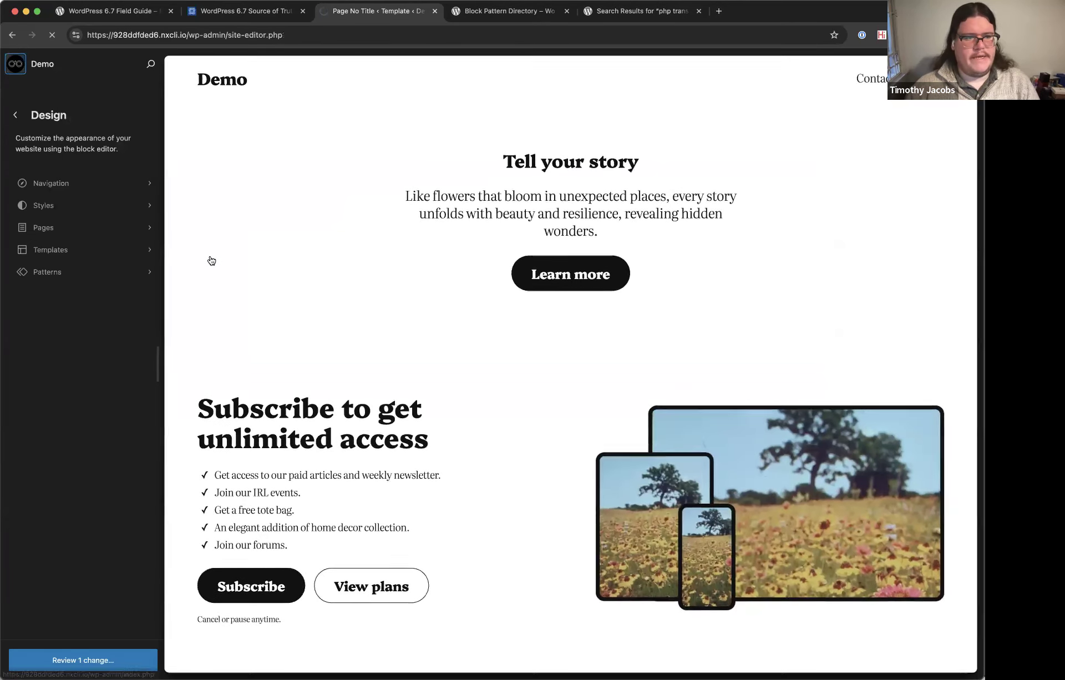
left_click(31, 204)
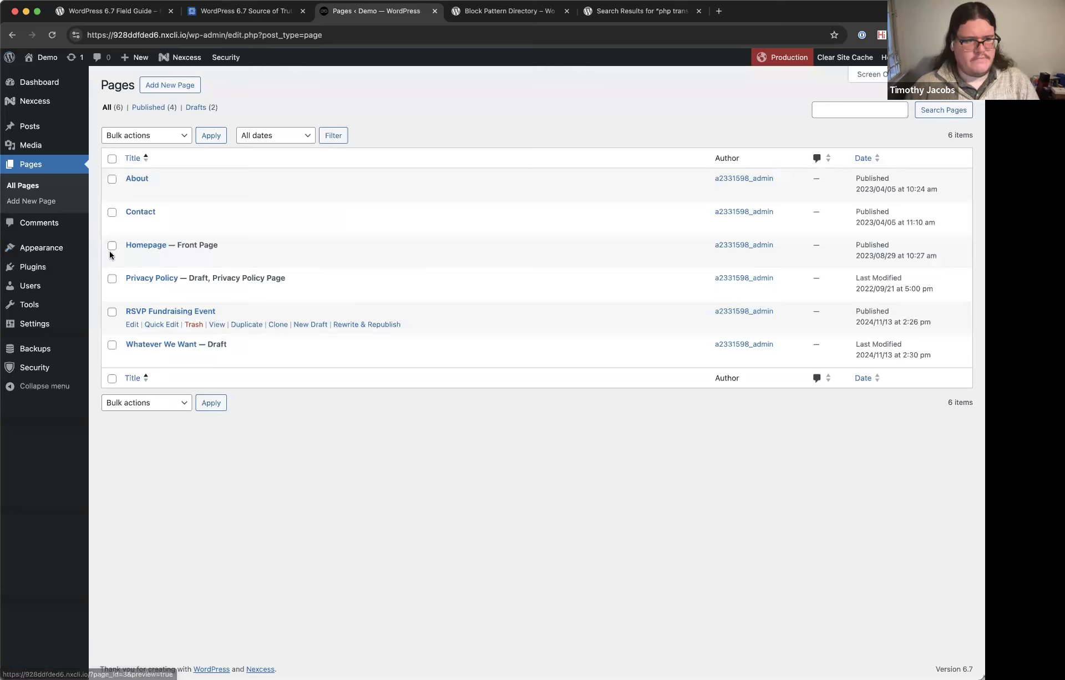
left_click(137, 178)
Try several theme background colors on the "Item Number Two" list item and settle on yellow Accent 1.
scroll(287, 293, "down", 15)
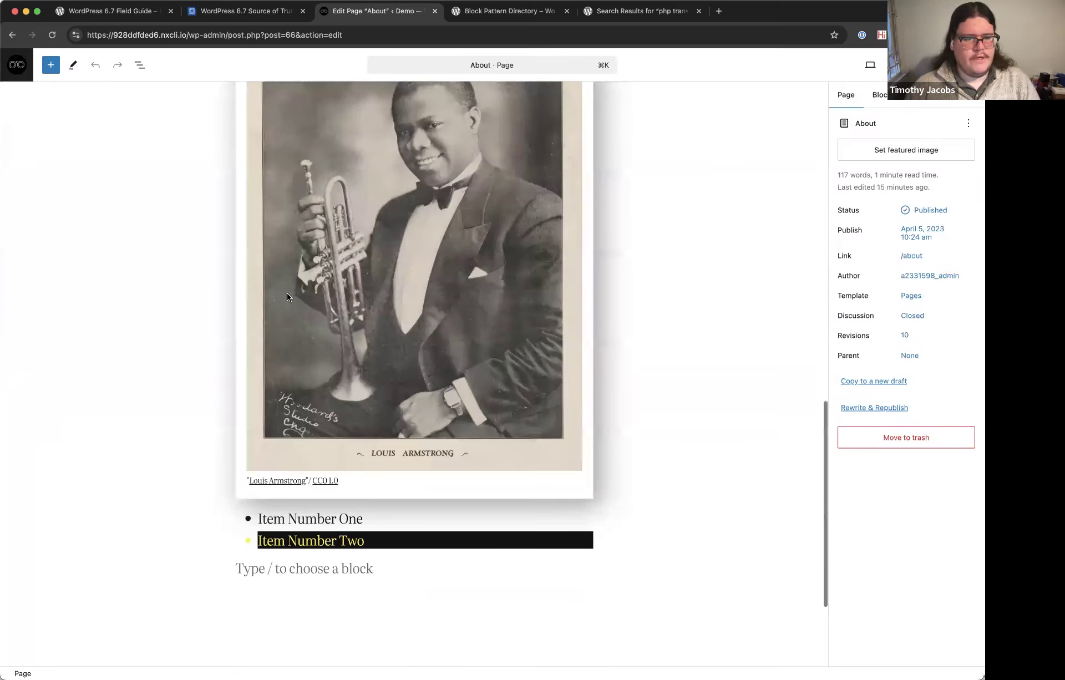
left_click(312, 390)
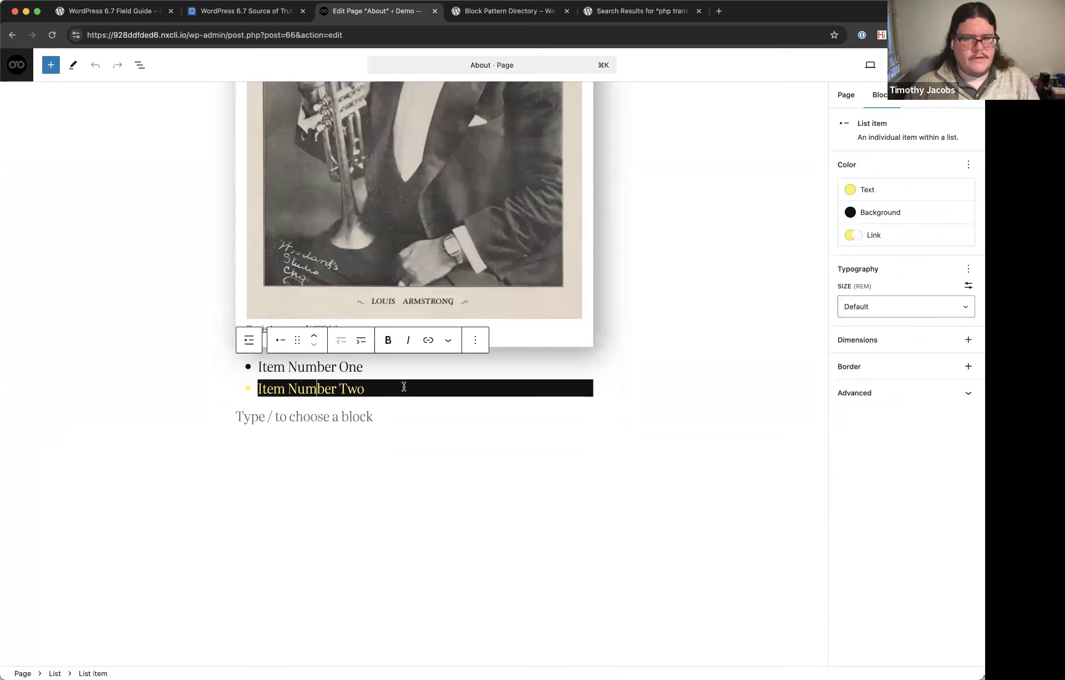
left_click(904, 212)
left_click(690, 338)
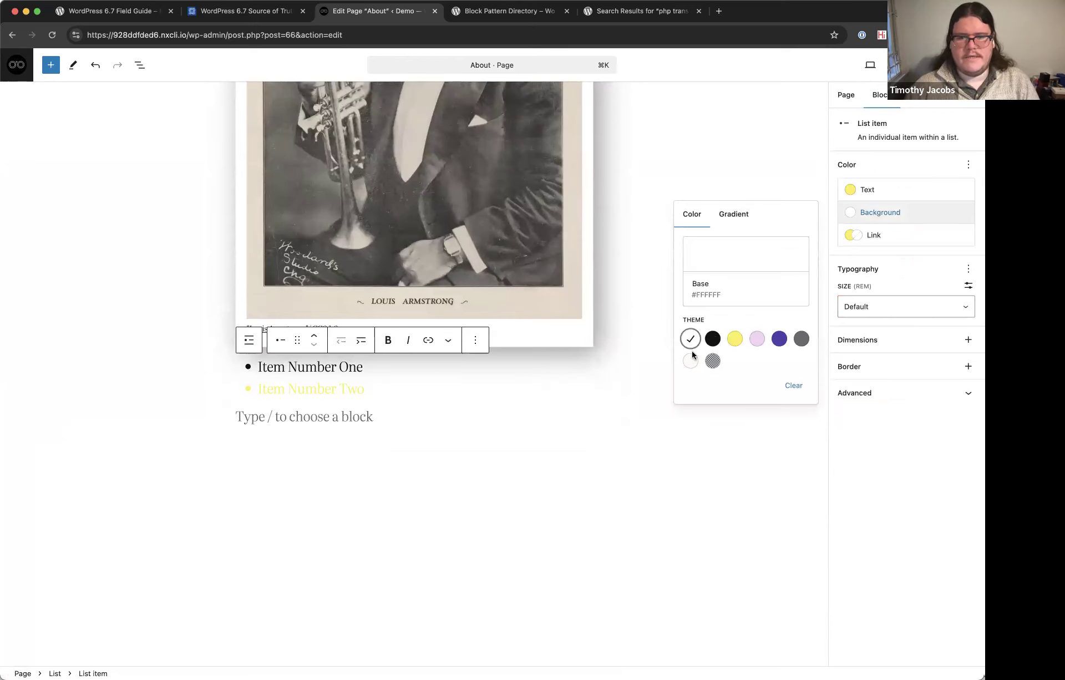
left_click(695, 363)
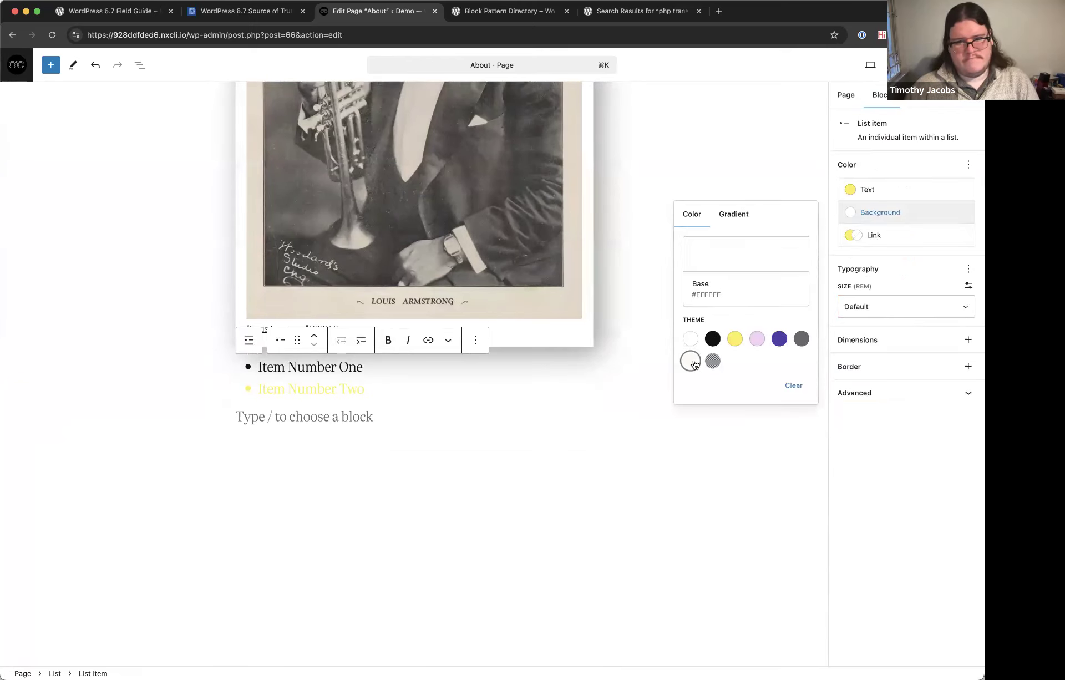
left_click(713, 340)
left_click(735, 339)
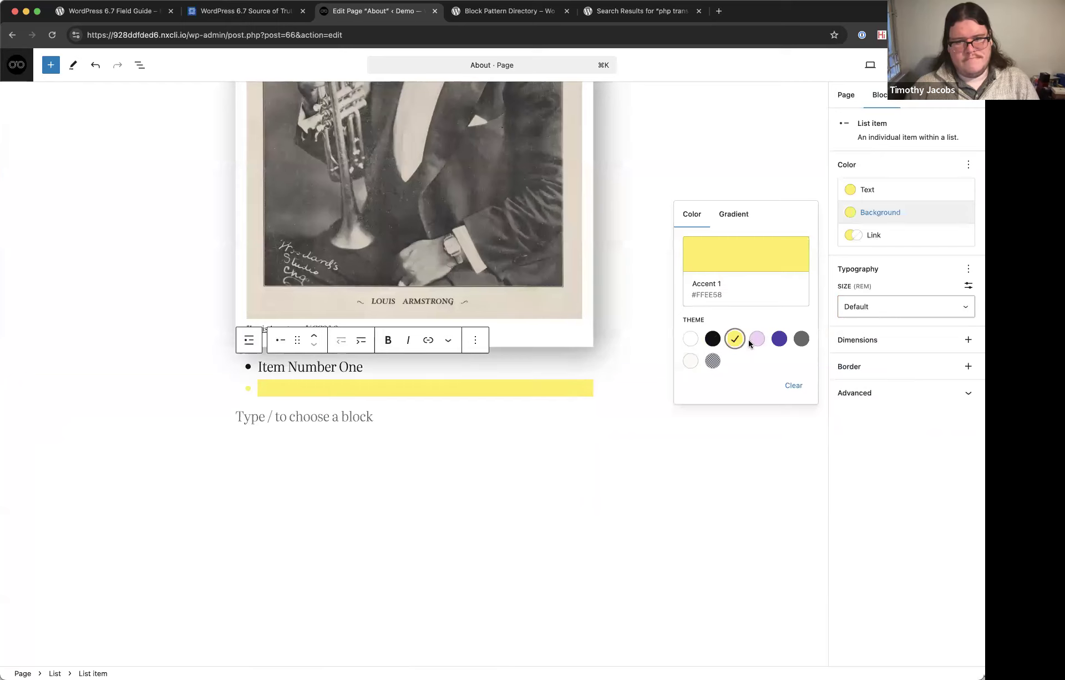
left_click(757, 339)
left_click(780, 340)
left_click(735, 339)
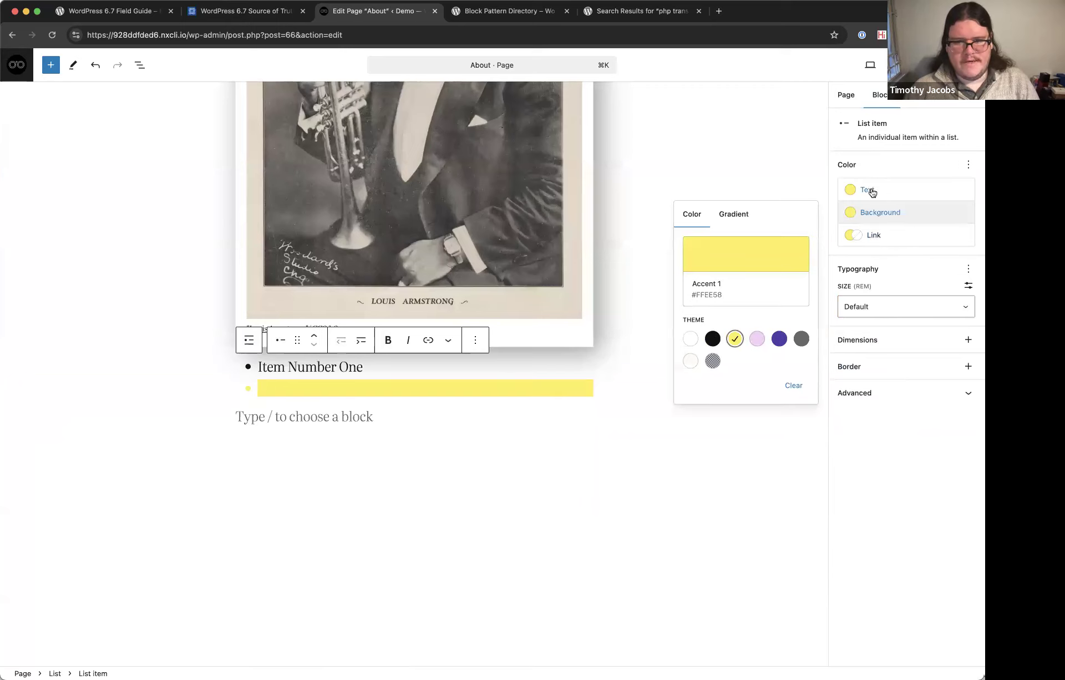
Try several theme text colors on the "Item Number One" list item, ending with Base white.
left_click(944, 218)
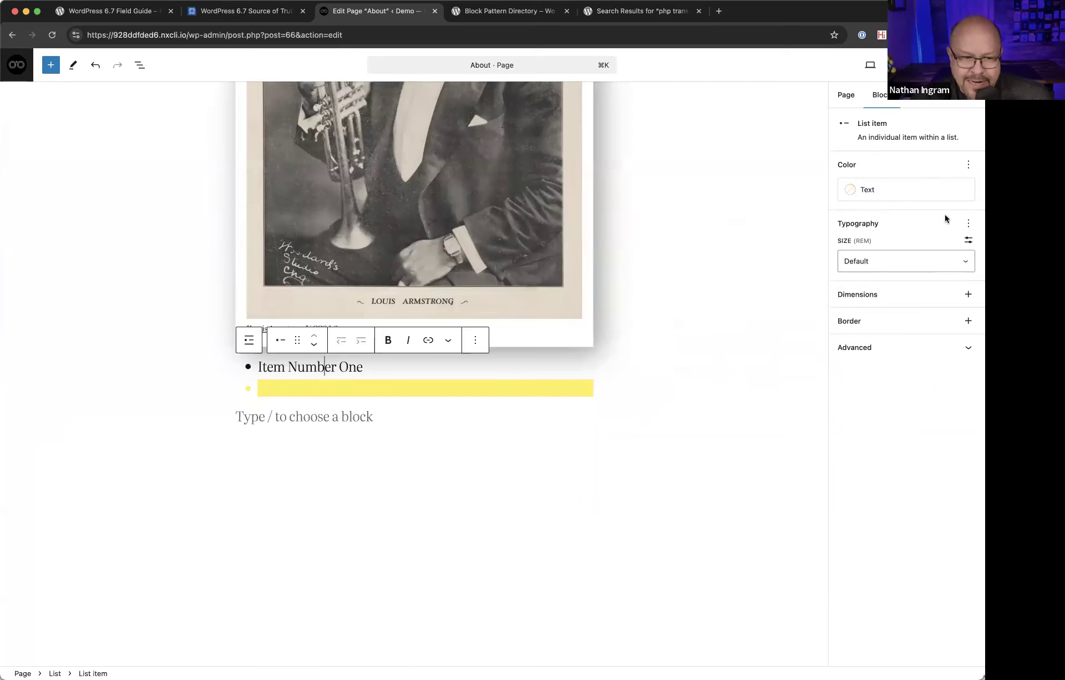
left_click(887, 193)
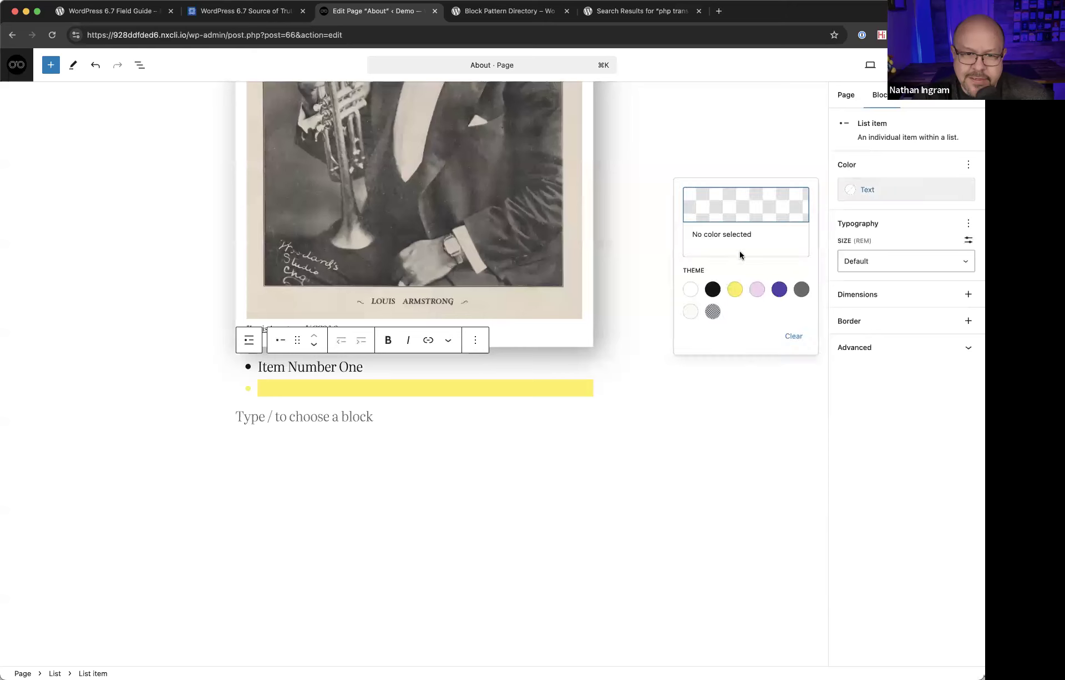
left_click(757, 291)
left_click(733, 293)
left_click(713, 289)
left_click(713, 312)
left_click(756, 289)
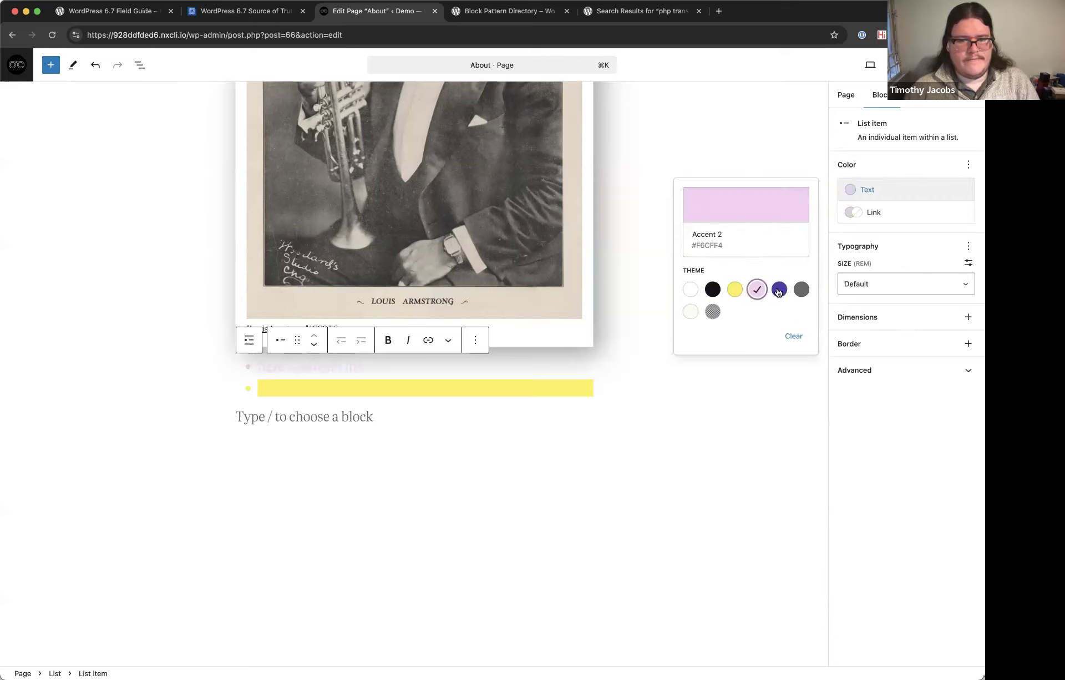
left_click(779, 289)
left_click(801, 289)
left_click(691, 289)
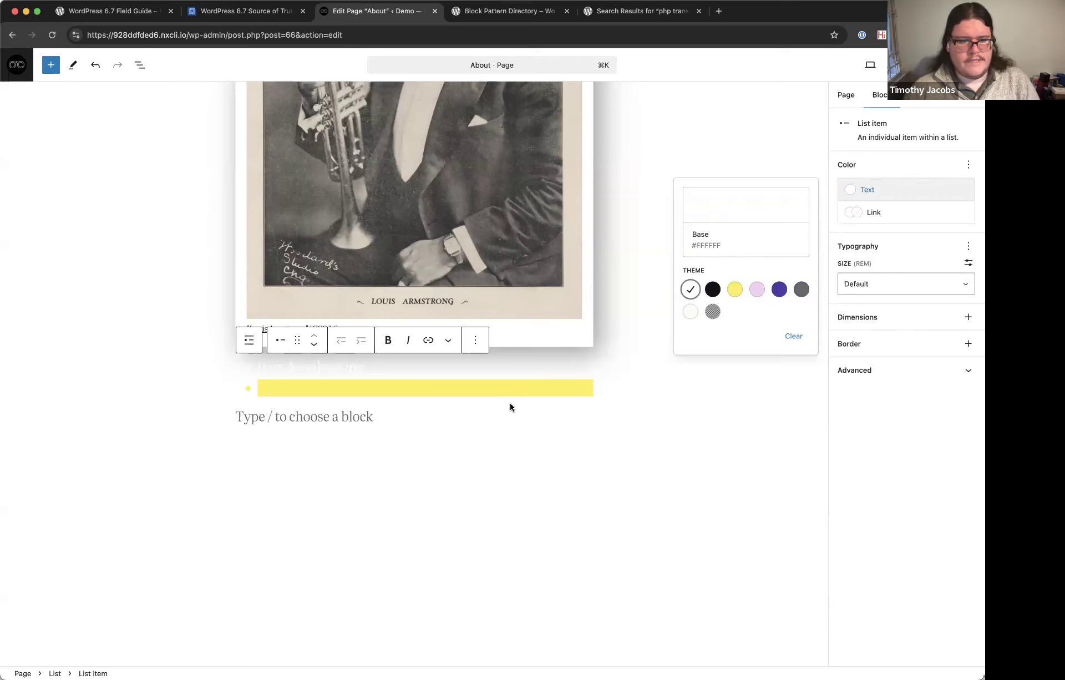
Write "testing" in the empty paragraph below the list.
left_click(360, 422)
type("tes")
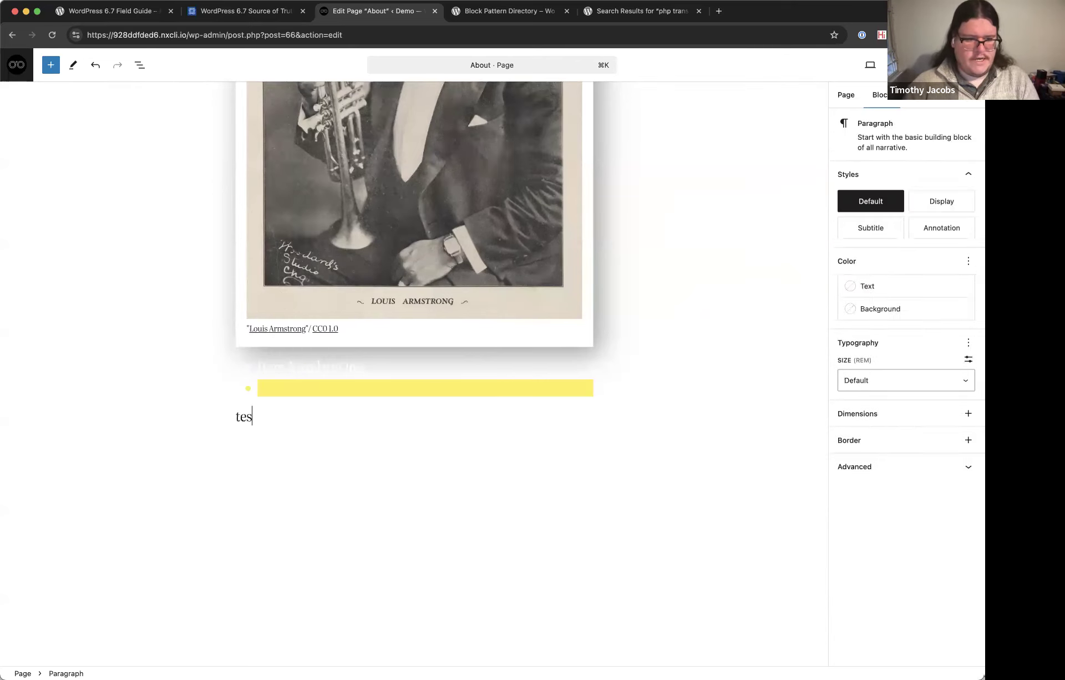
type("ting")
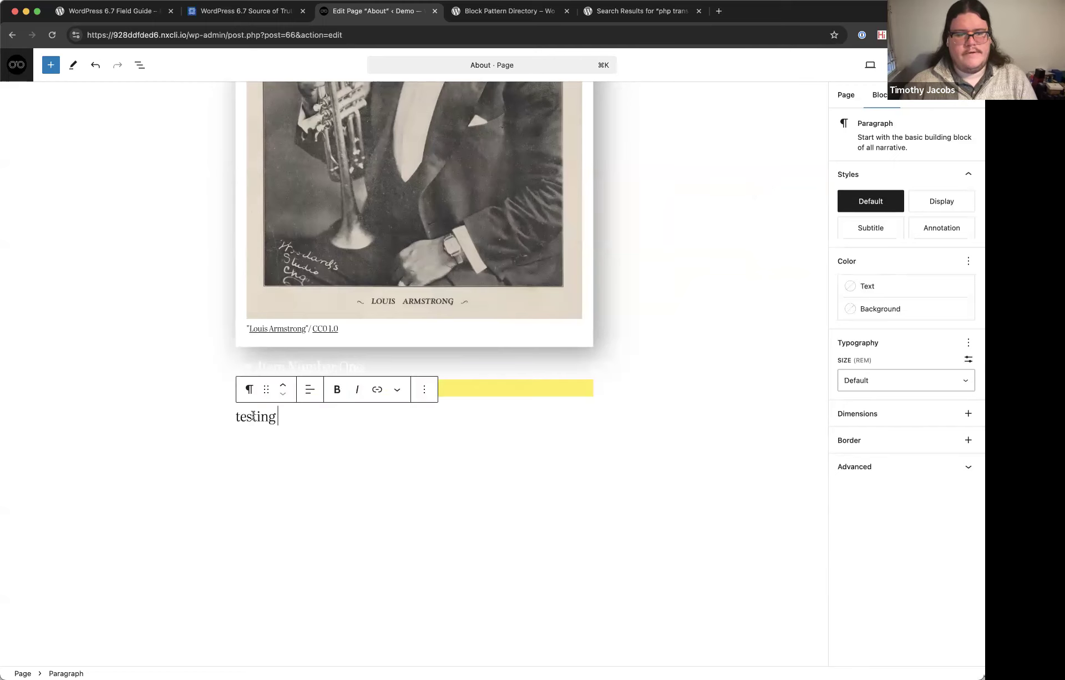
Try several theme text colors on the "testing" paragraph, including Accent 2 and Accent 6, and settle on Base white.
double_click(253, 416)
left_click(866, 286)
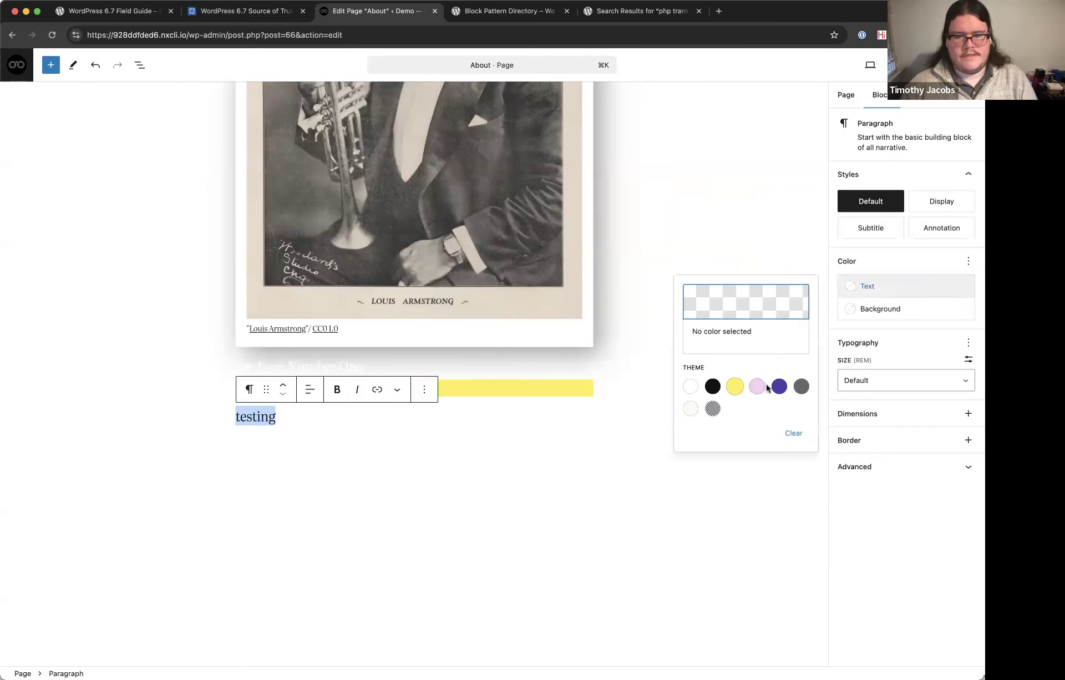
left_click(758, 387)
left_click(713, 409)
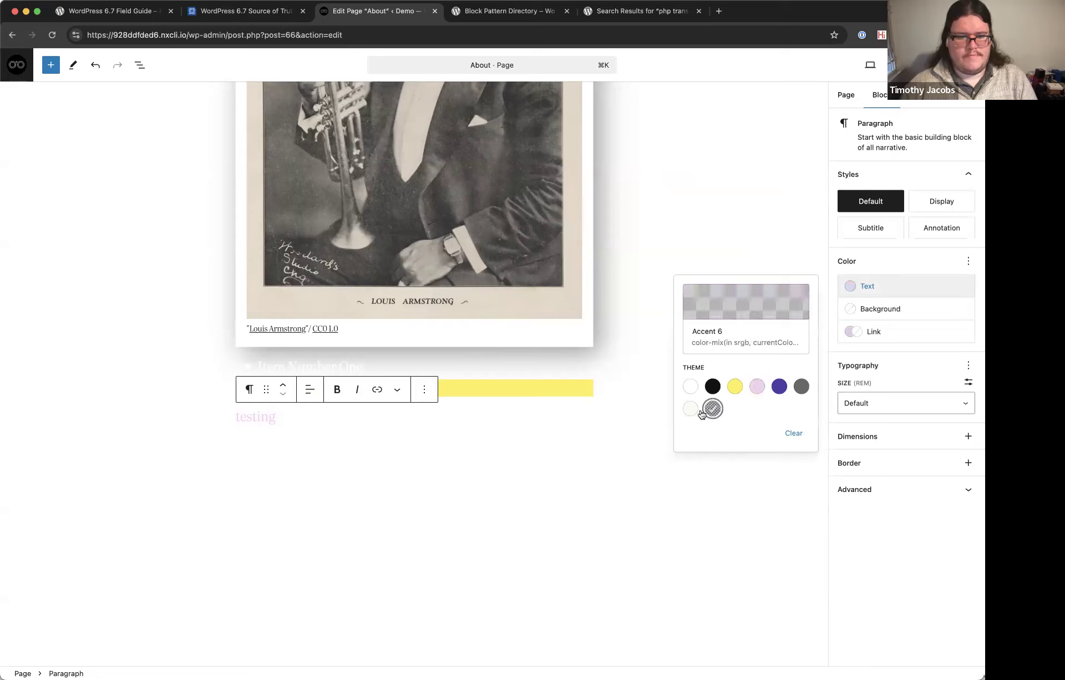
left_click(691, 409)
left_click(694, 388)
left_click(713, 387)
left_click(695, 390)
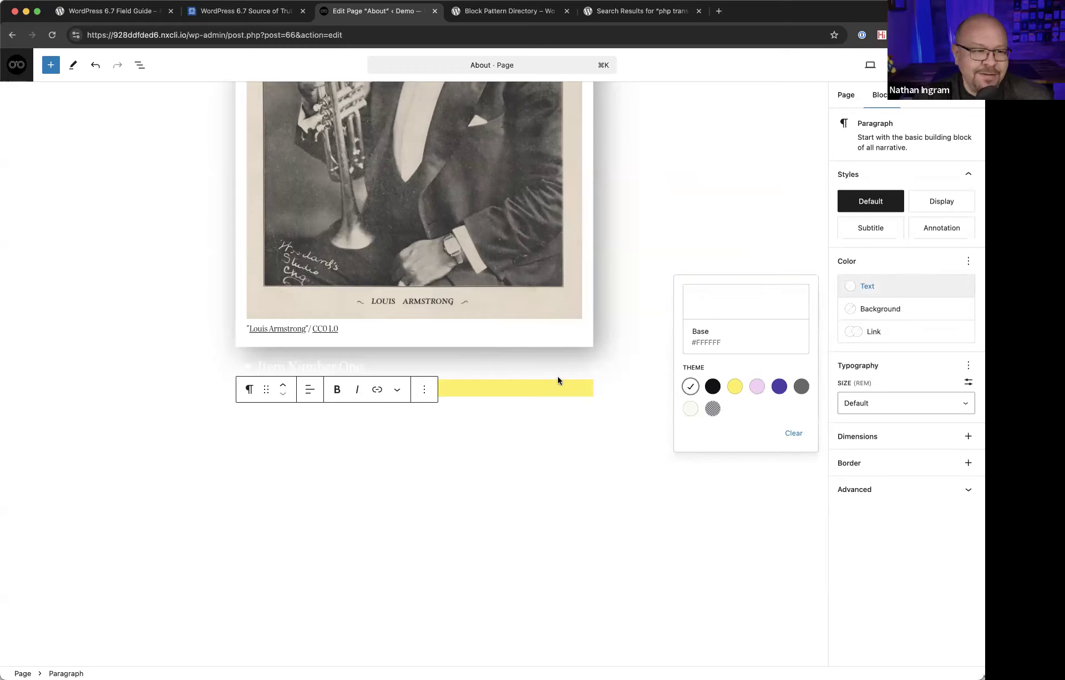
Try the theme background colors on the "testing" paragraph, starting with Contrast, and settle on gray Accent 4.
left_click(870, 308)
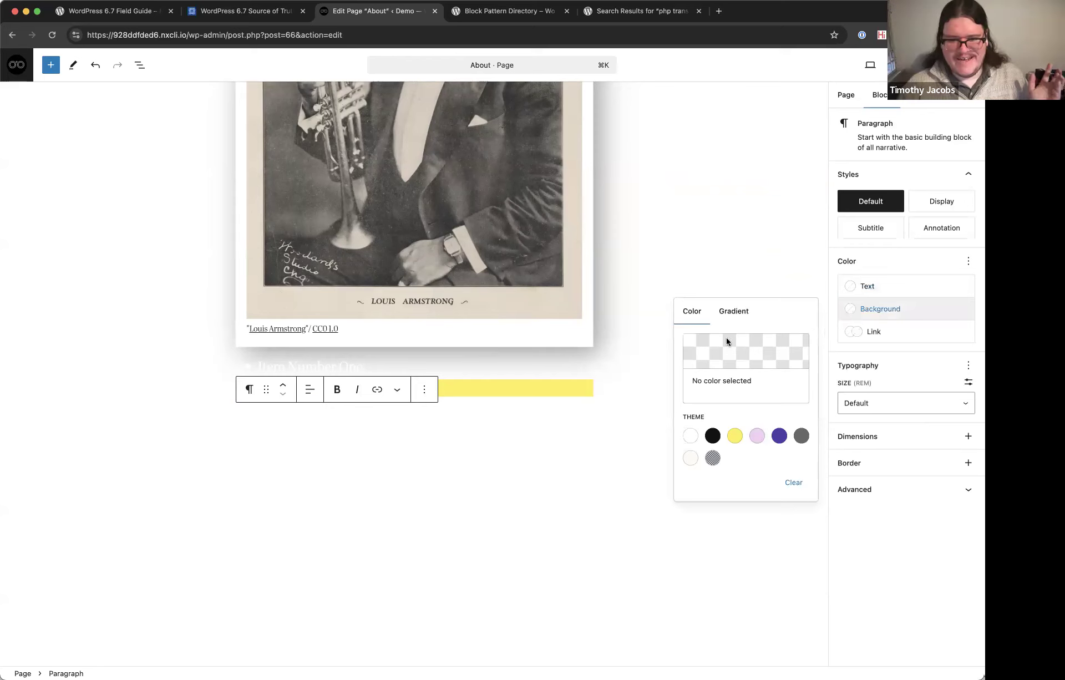
left_click(716, 439)
left_click(691, 437)
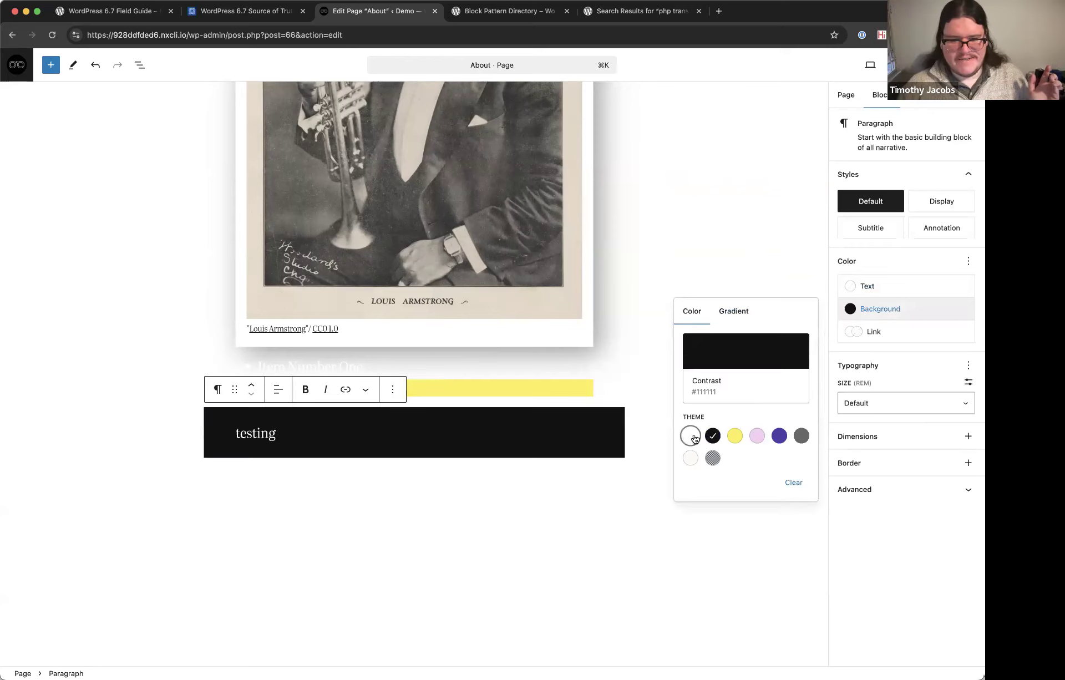
left_click(691, 458)
left_click(713, 459)
left_click(735, 436)
left_click(757, 436)
left_click(784, 435)
left_click(801, 436)
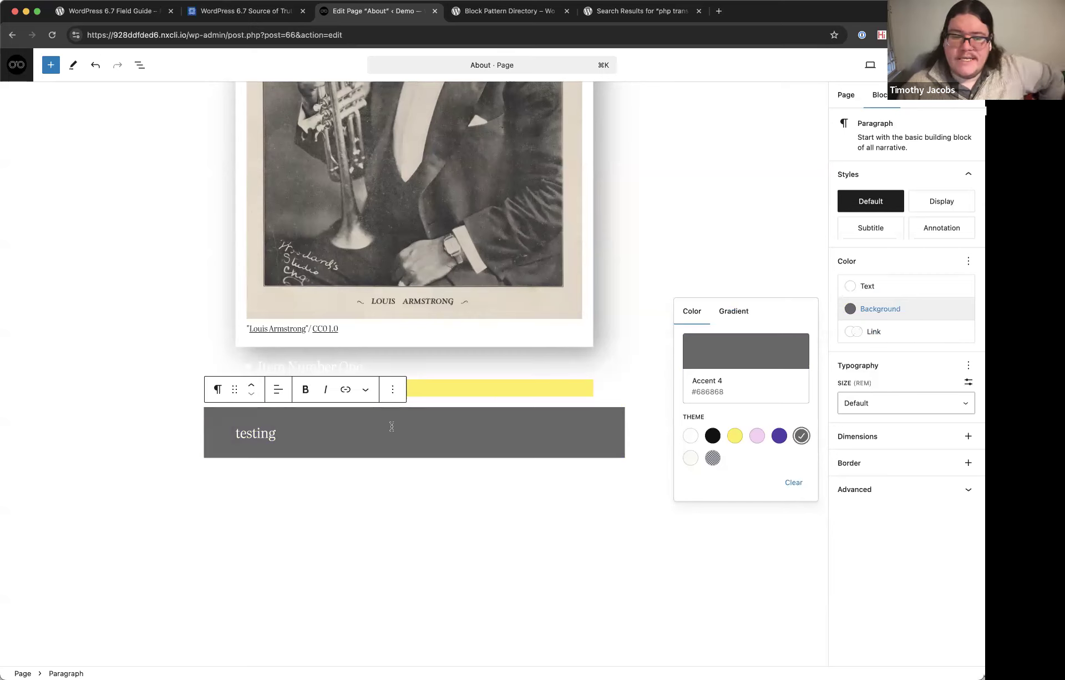
Check the "testing" paragraph's color settings and add an empty paragraph below it.
left_click(612, 253)
left_click(779, 209)
scroll(779, 210, "up", 10)
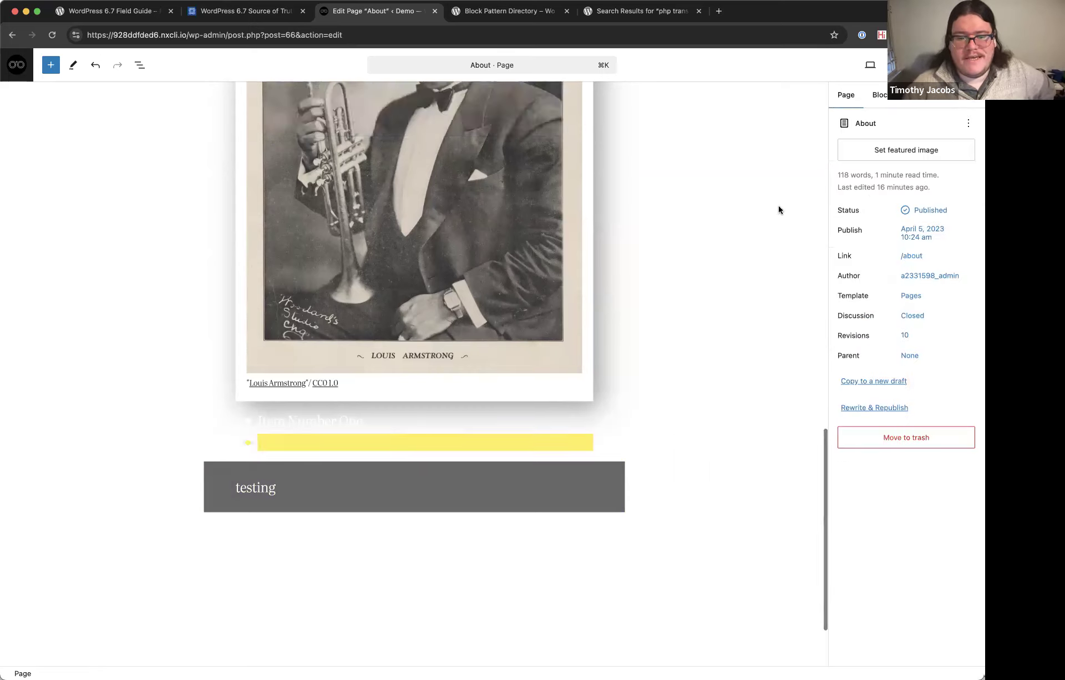
scroll(778, 207, "down", 15)
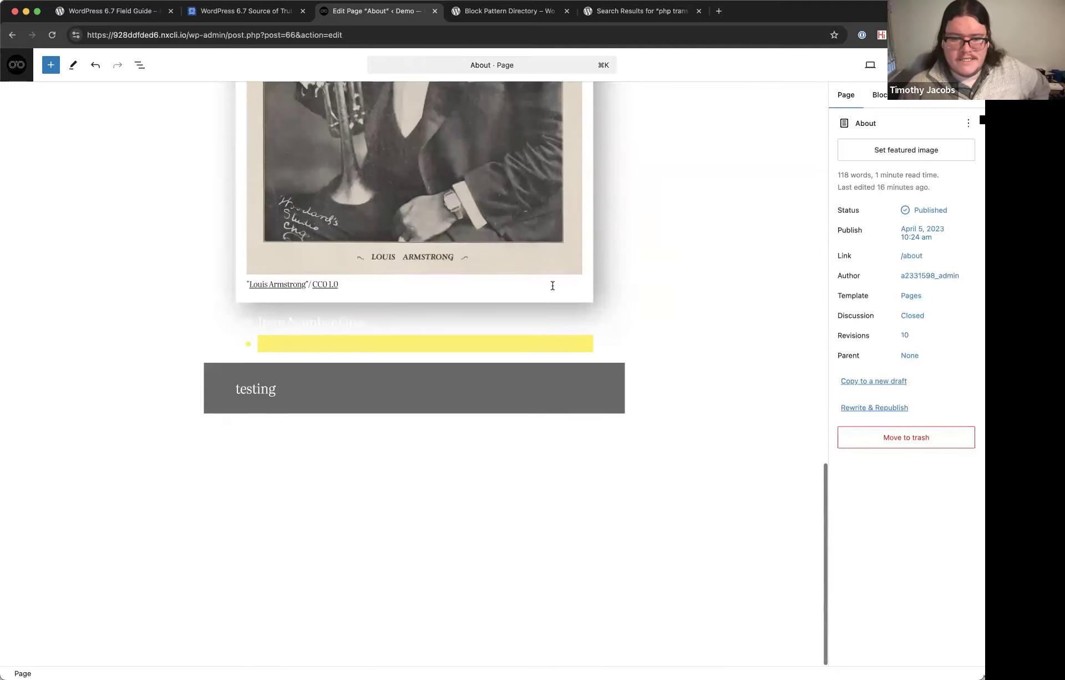
left_click(270, 387)
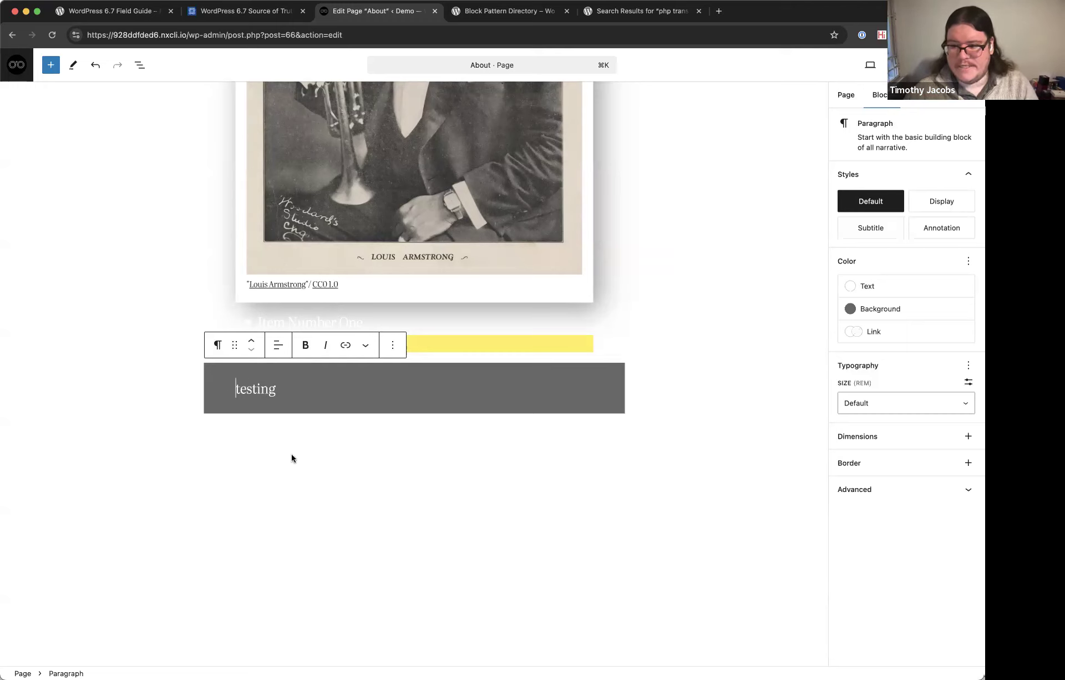
left_click(294, 572)
Try Contrast as the link color of "Item Number One", return it to Base, and set its text color to Contrast.
left_click(281, 319)
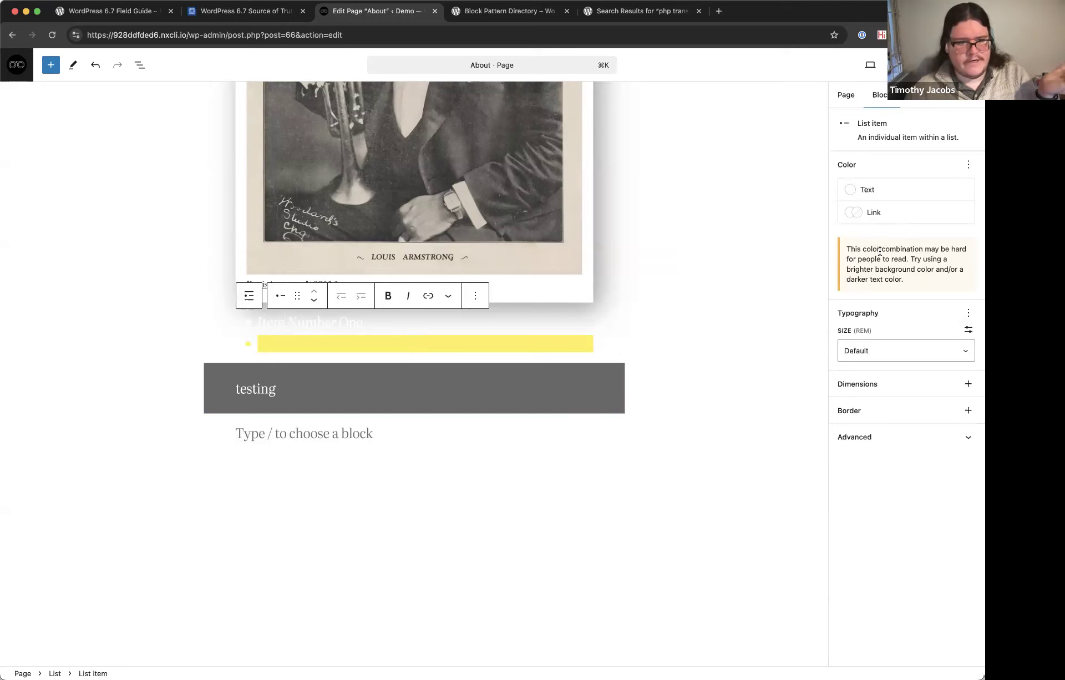
left_click(872, 214)
left_click(712, 338)
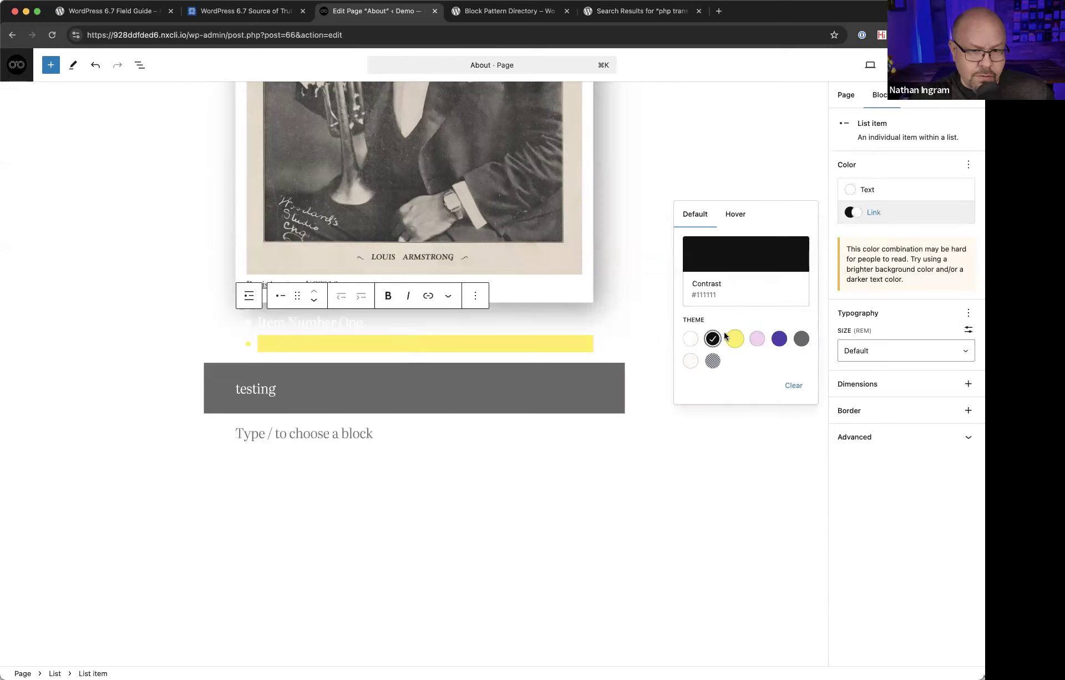
left_click(690, 339)
left_click(899, 193)
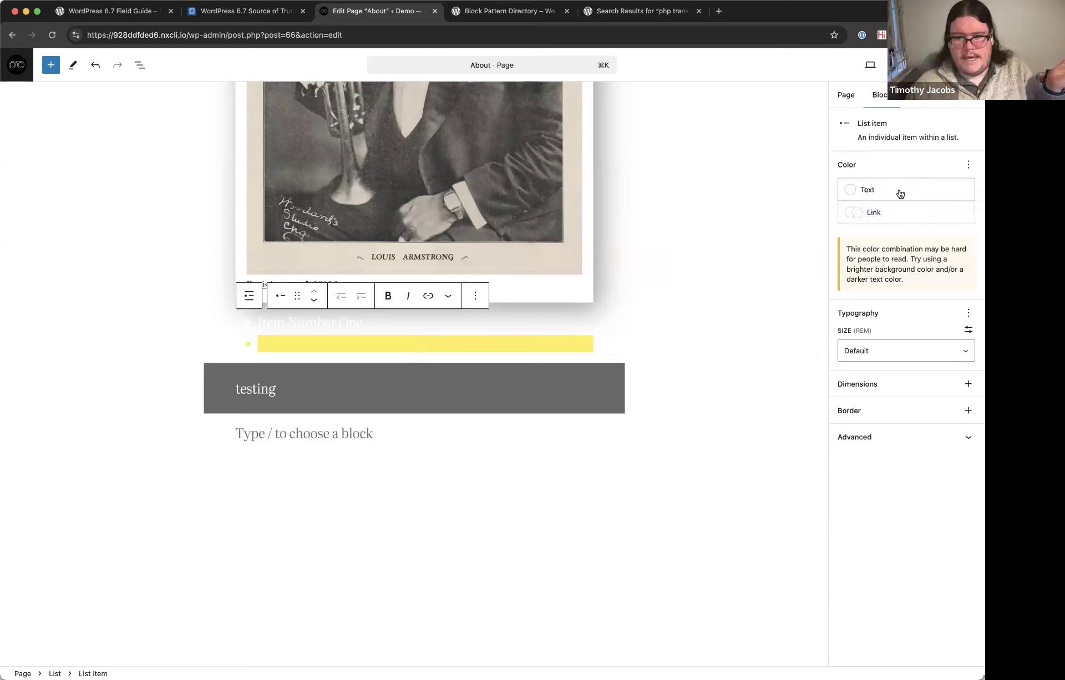
left_click(710, 290)
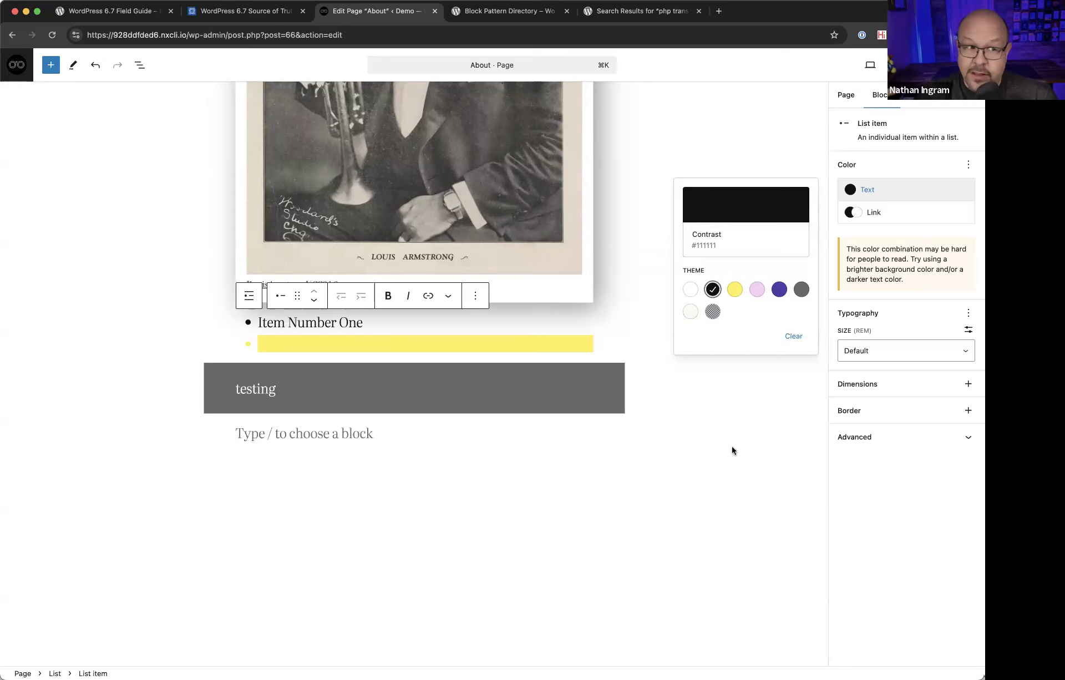
Save the About page and look over it from its title to the recolored blocks at the end.
left_click(665, 460)
scroll(666, 459, "up", 20)
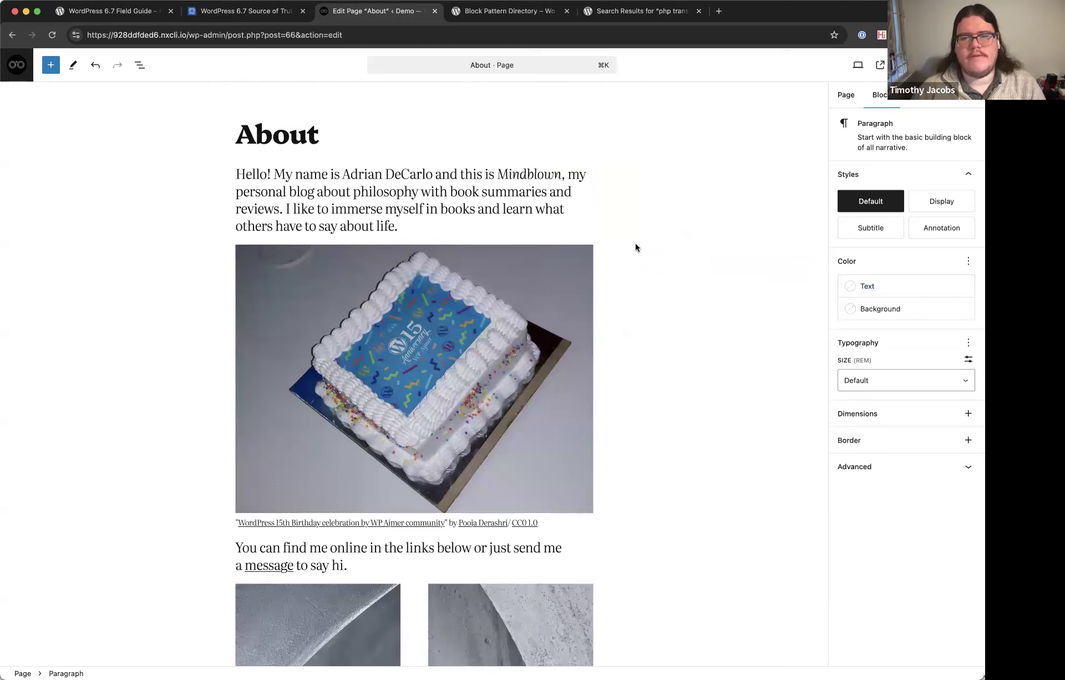
scroll(636, 247, "down", 20)
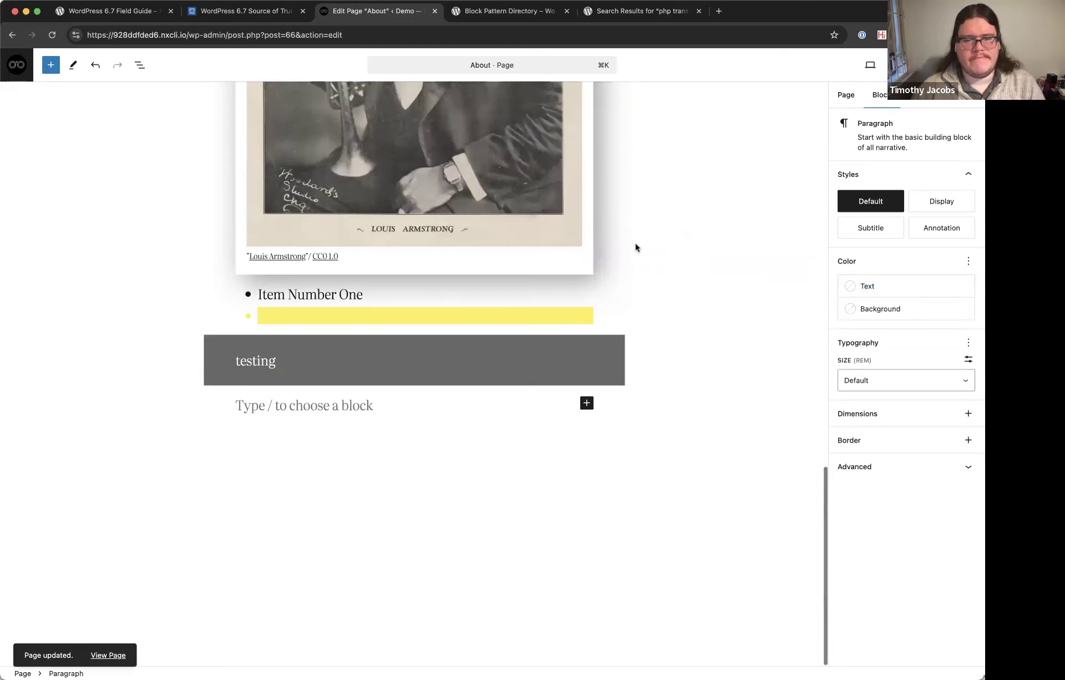
scroll(677, 244, "up", 20)
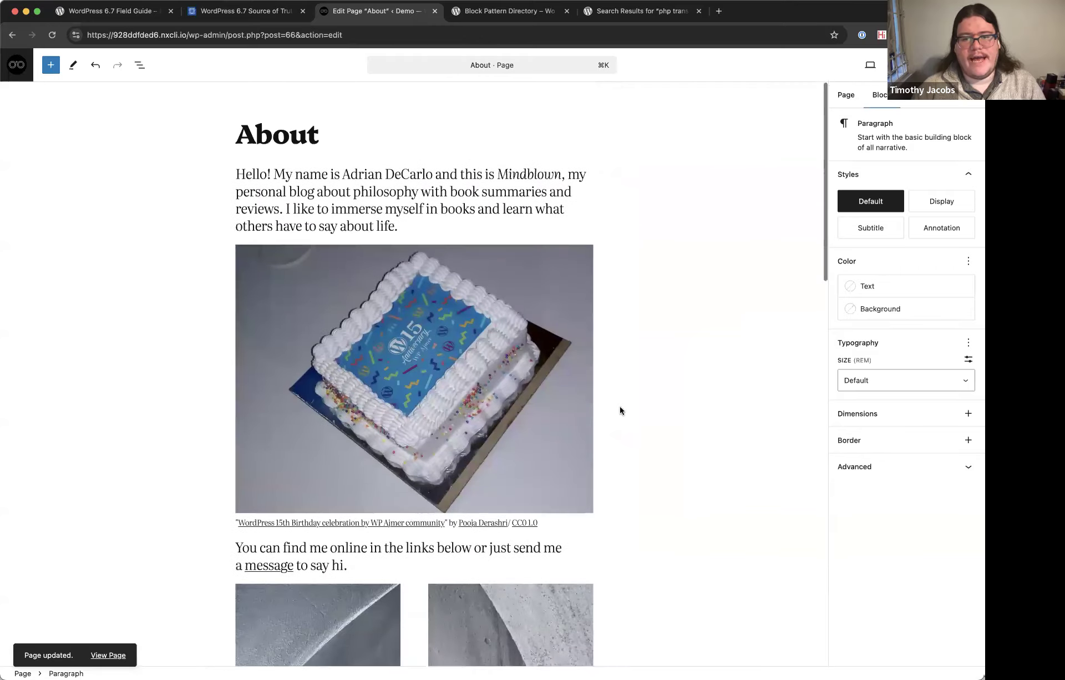
scroll(620, 410, "down", 20)
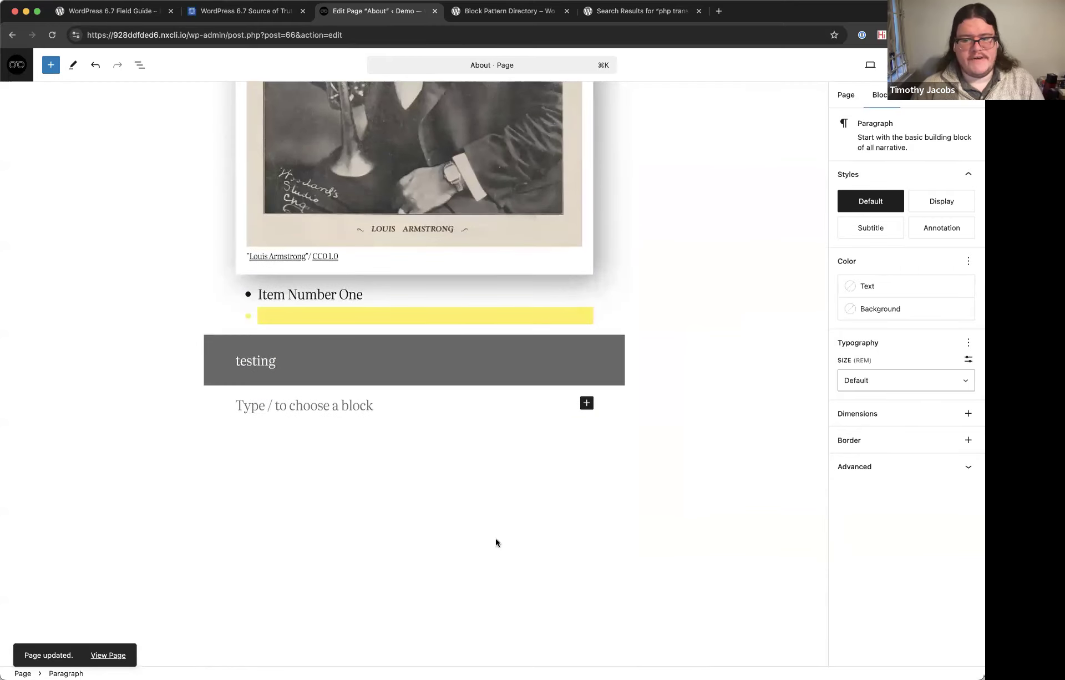
Enable custom fields in the editor preferences, reload the page, and bring the Custom Fields area below the content into view.
left_click(971, 65)
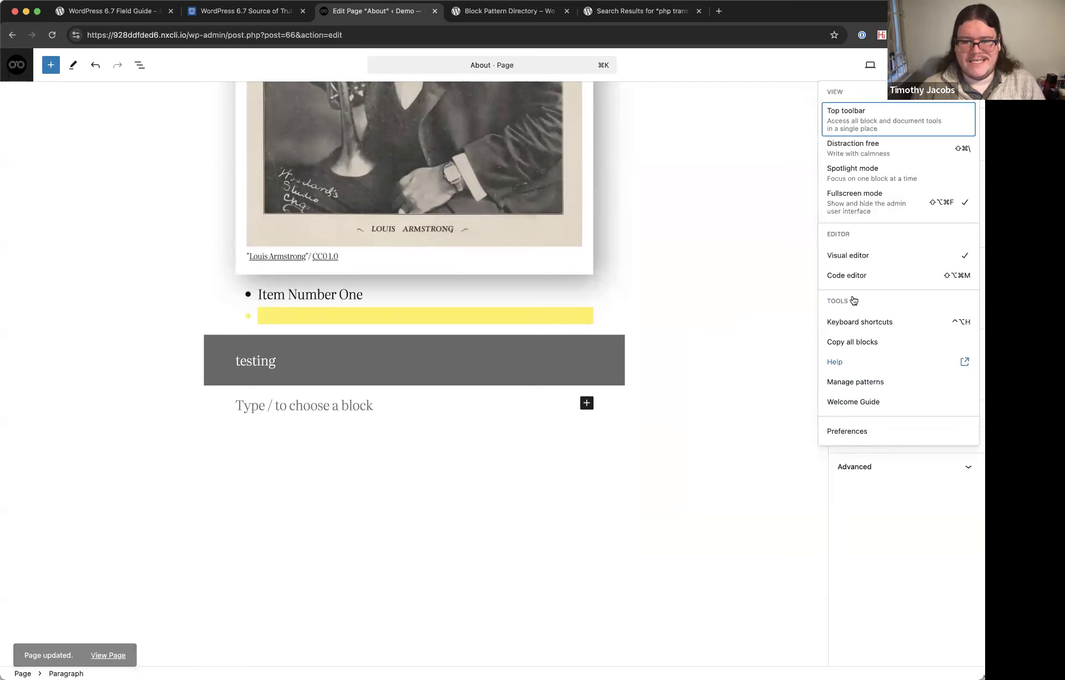
left_click(858, 430)
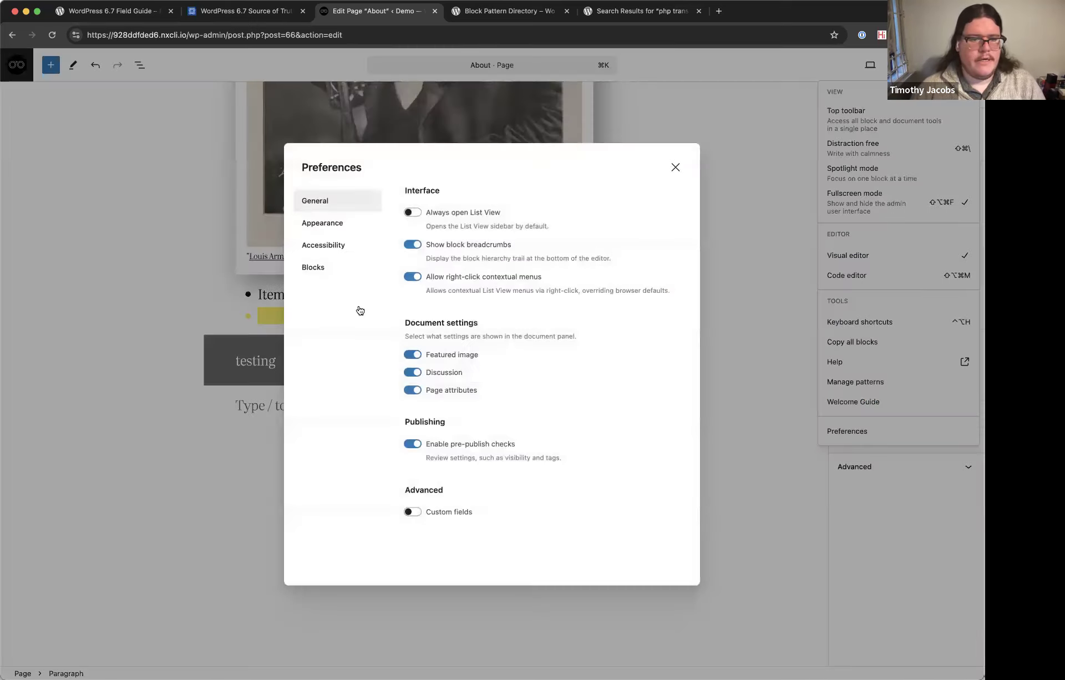
left_click(414, 544)
scroll(586, 489, "down", 2)
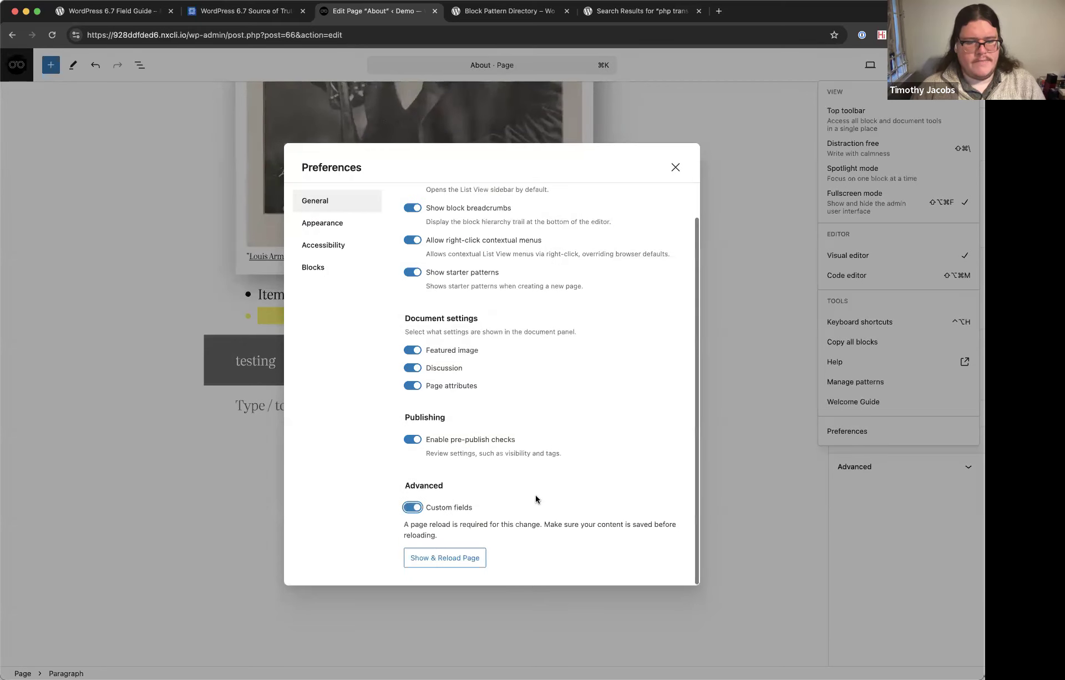
left_click(451, 560)
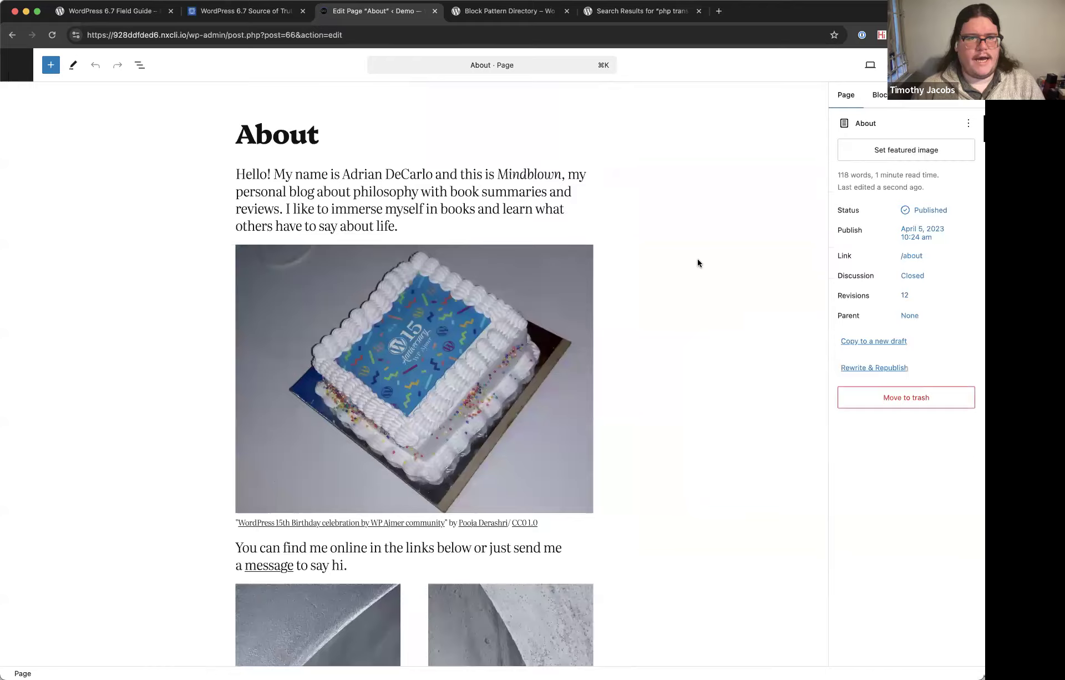
scroll(683, 307, "down", 20)
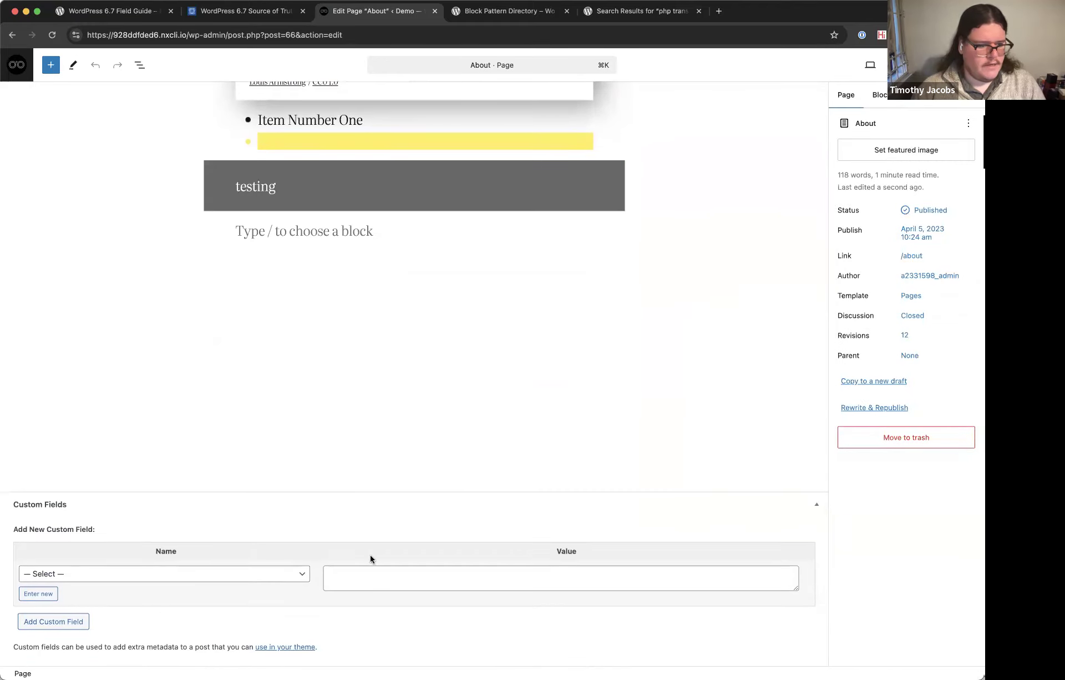
Inspect the custom field value box in the developer tools and expand the visual editor's markup down to the editor styles wrapper.
right_click(407, 574)
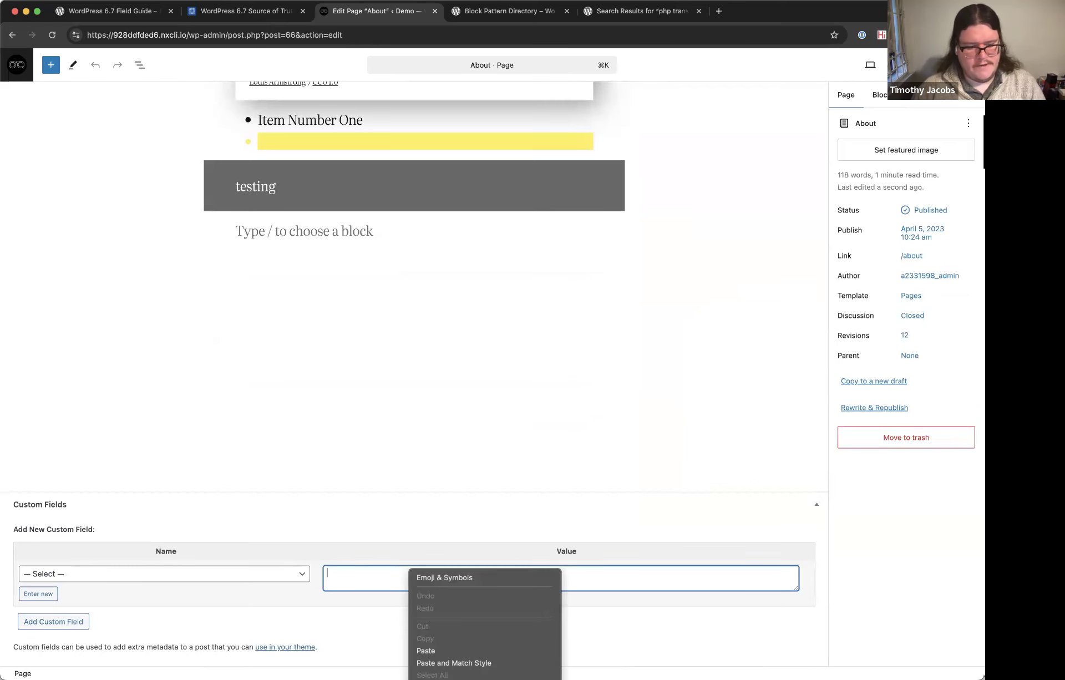
left_click(438, 678)
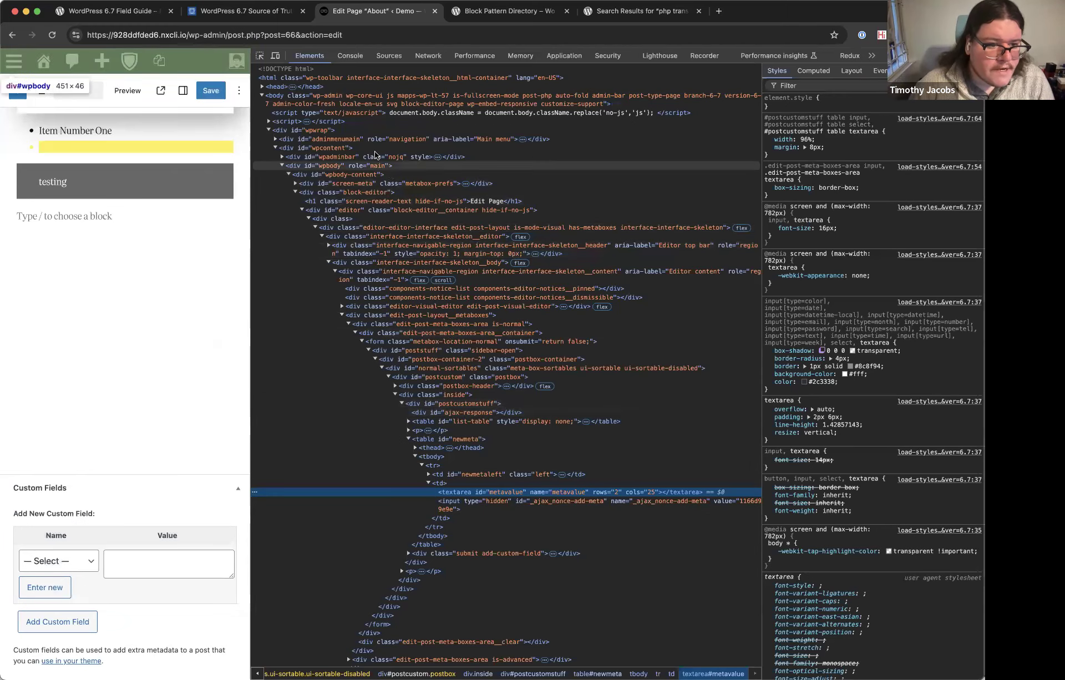
scroll(444, 444, "down", 3)
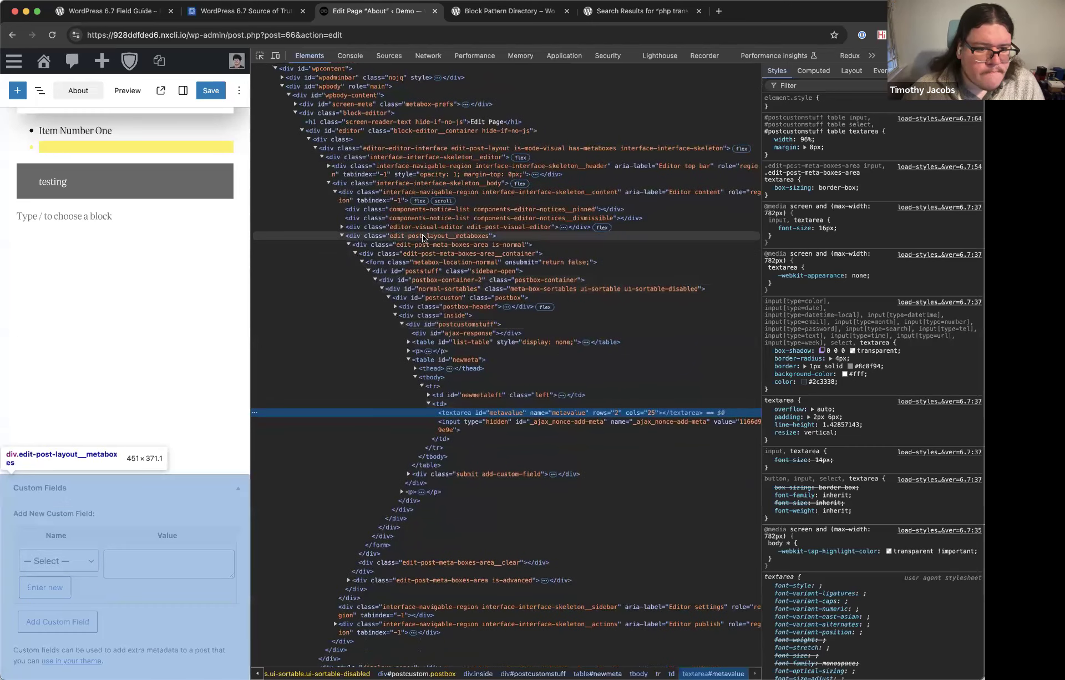
left_click(342, 227)
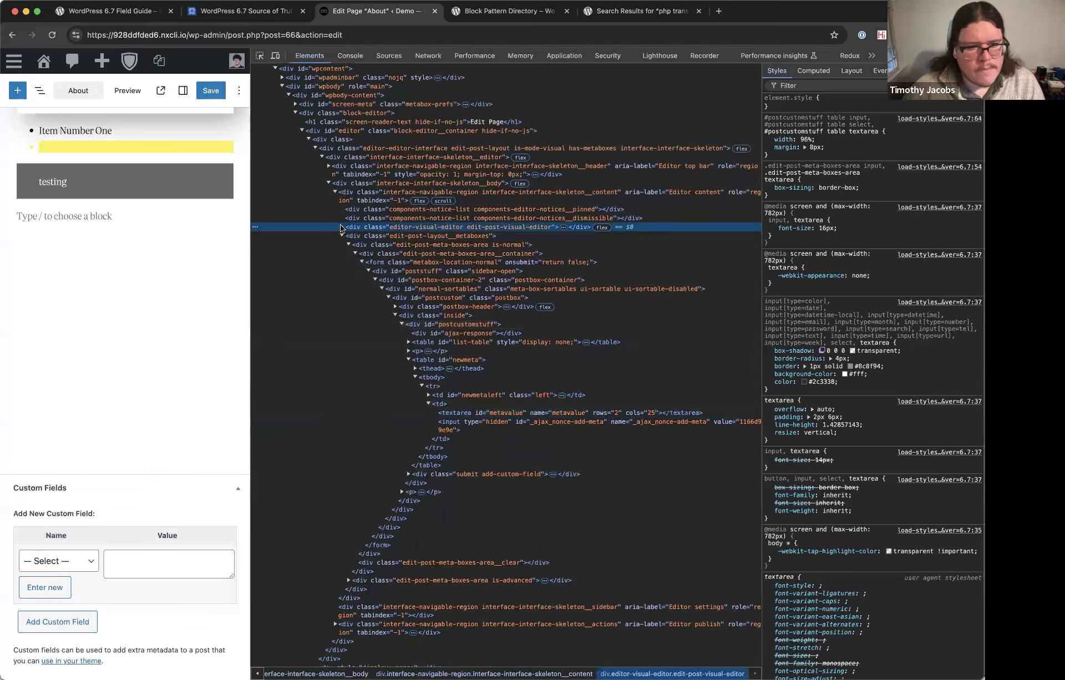
left_click(350, 237)
left_click(355, 261)
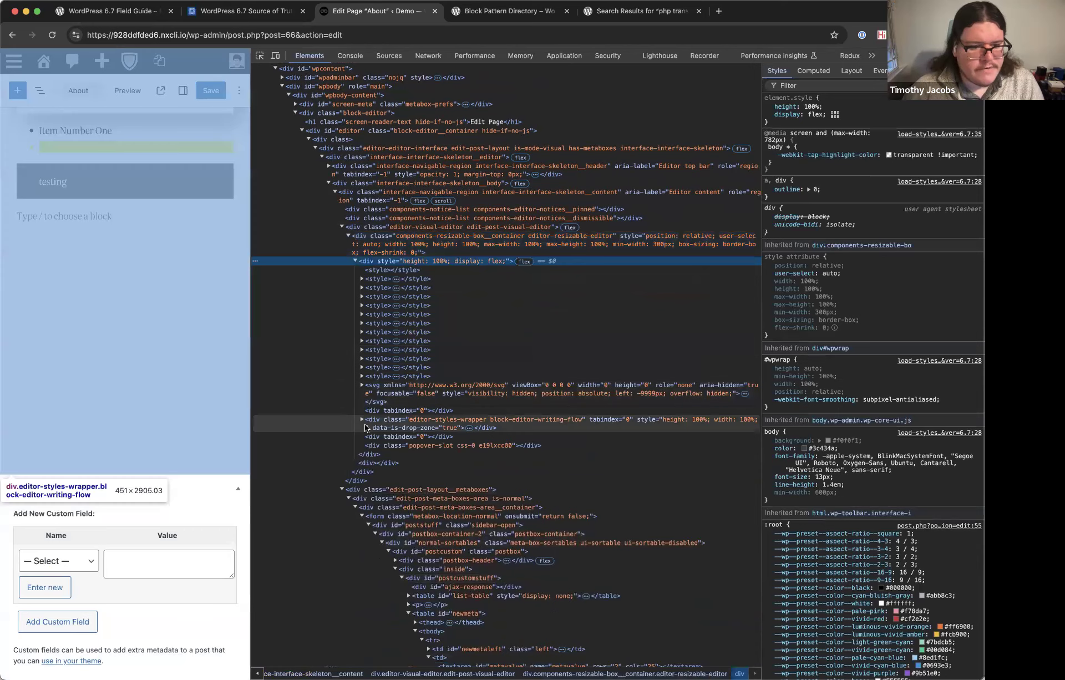
left_click(362, 420)
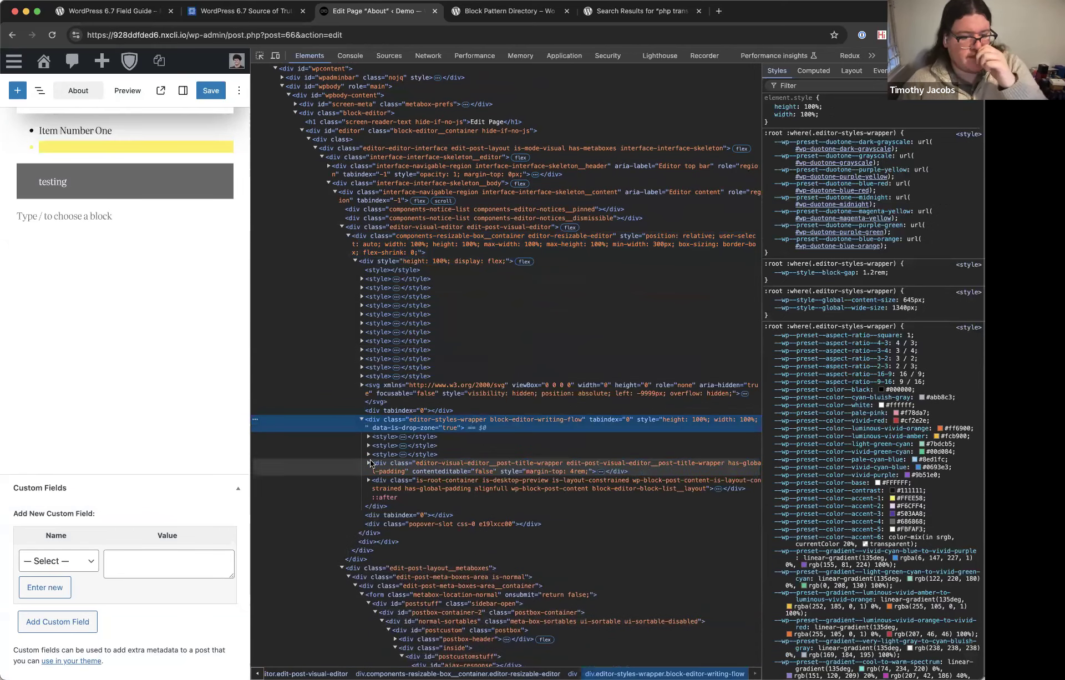
Examine the markup of the page title, content blocks and meta boxes, and close the developer tools.
left_click(369, 464)
scroll(367, 471, "down", 1)
left_click(388, 474)
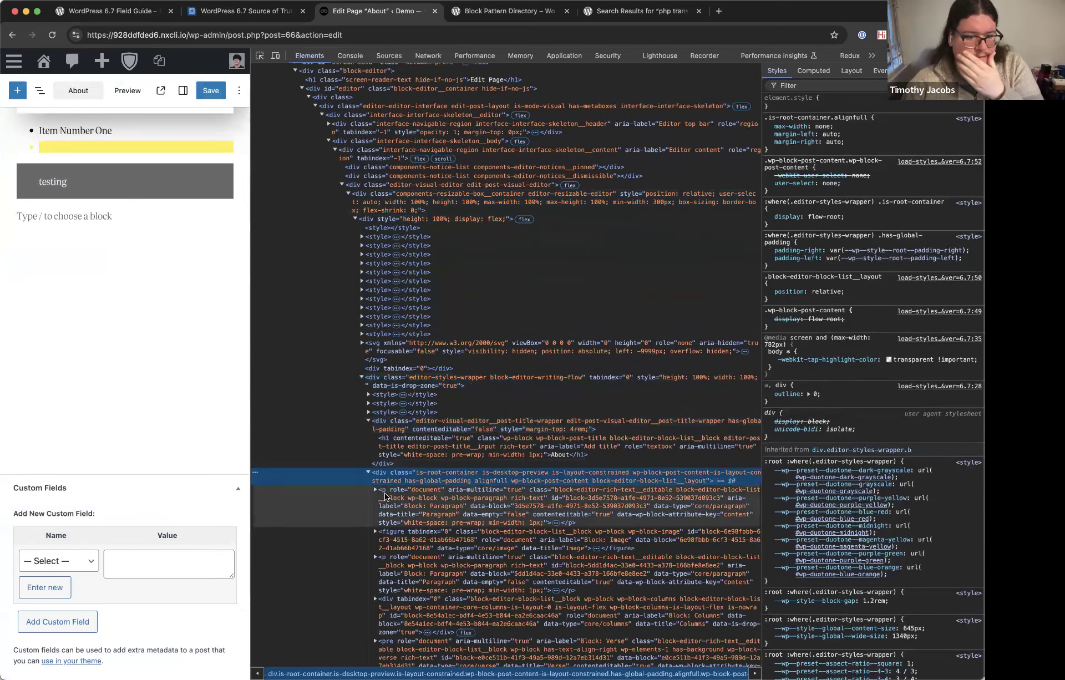
scroll(361, 488, "down", 10)
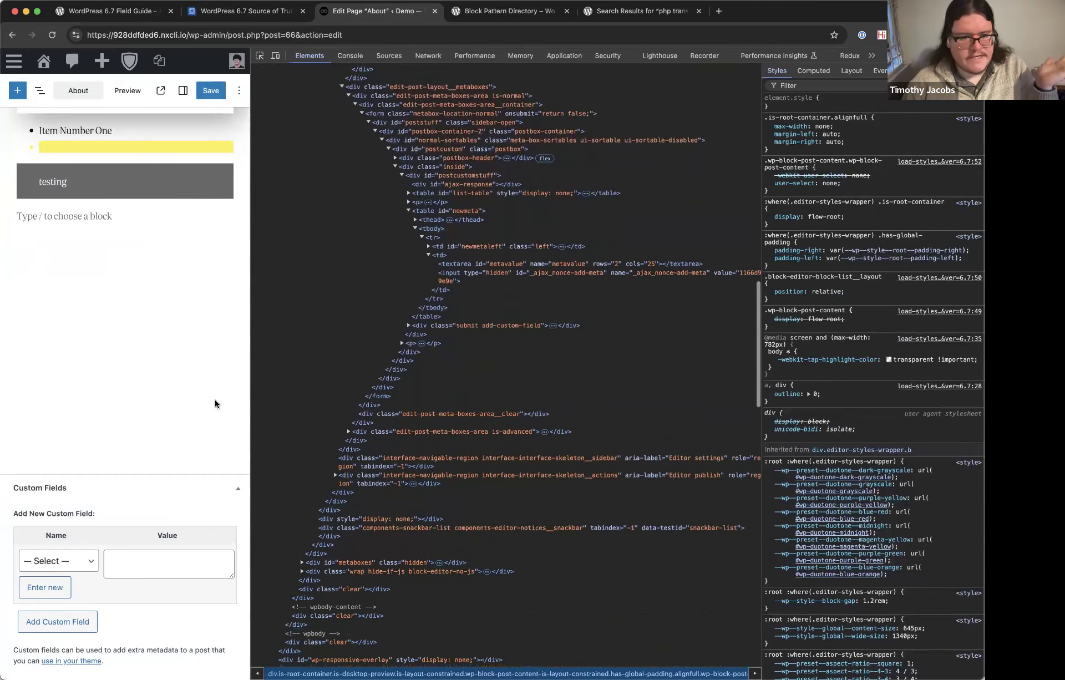
scroll(333, 444, "up", 6)
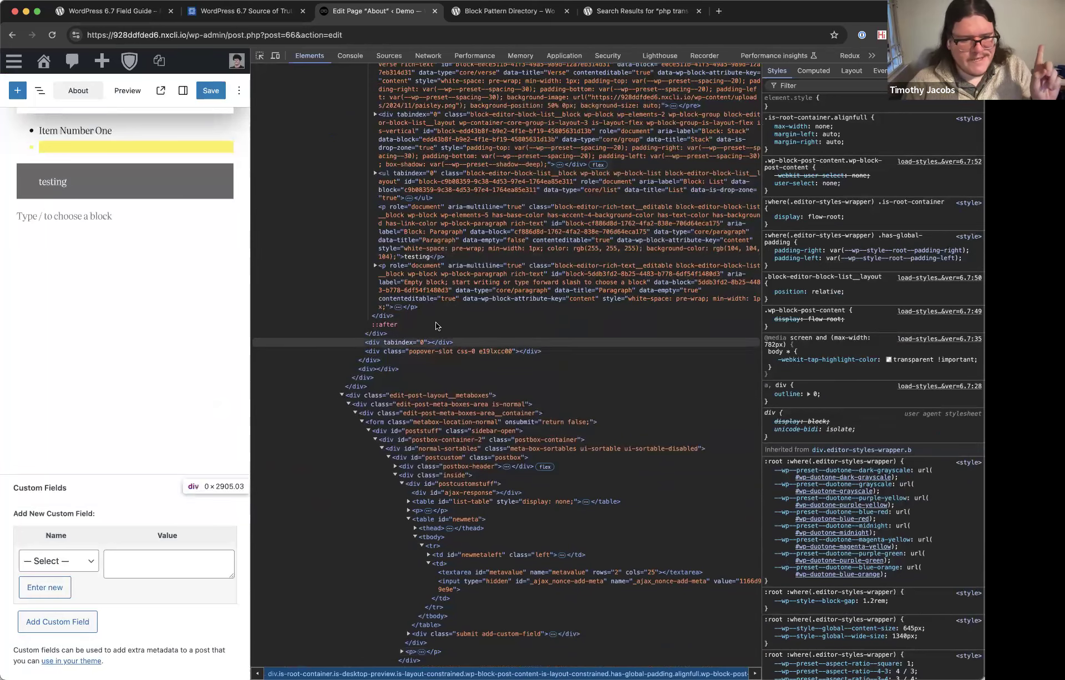
scroll(437, 326, "up", 10)
scroll(436, 326, "down", 5)
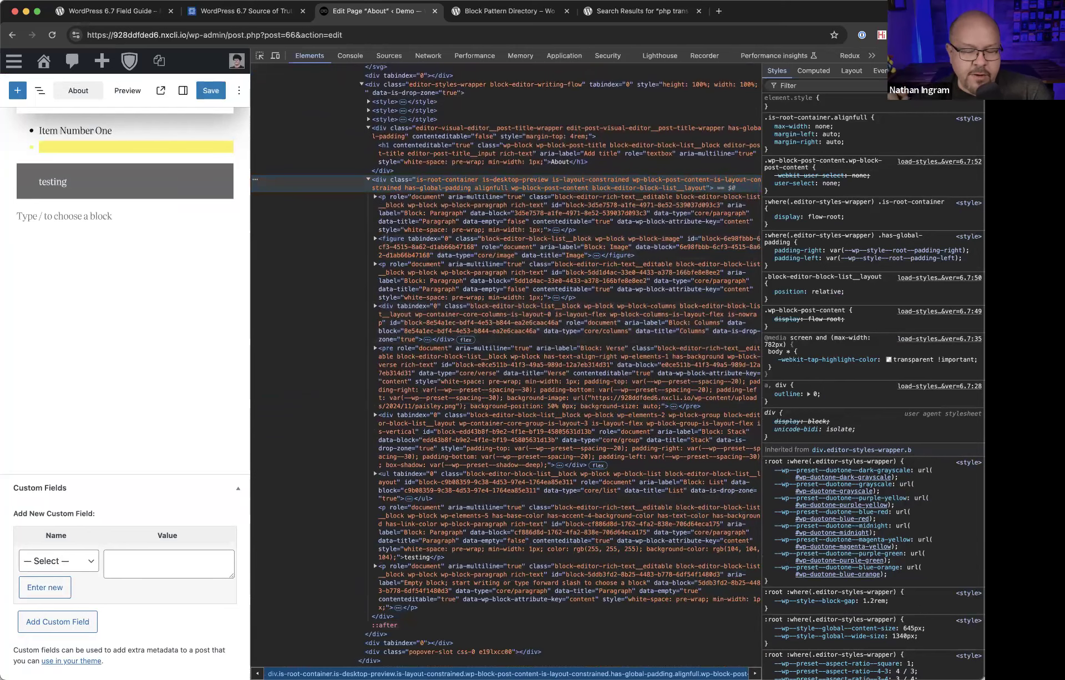
key("super+alt+i")
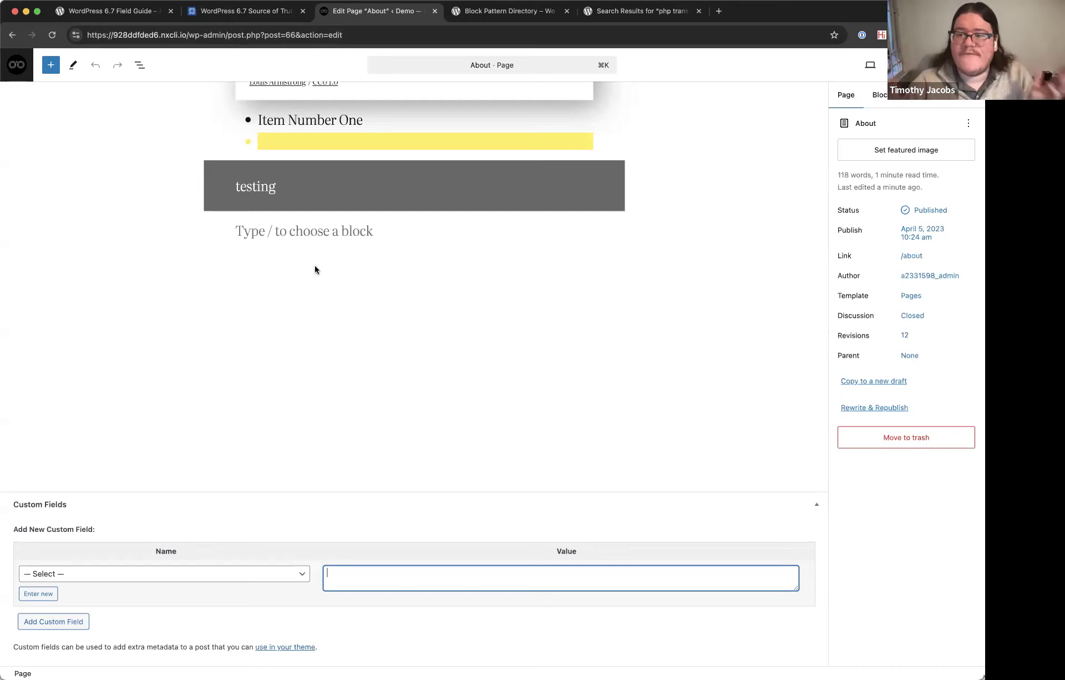
Compare the "Item Number One" list item, the empty paragraph and the custom field value box by selecting each in turn.
left_click(500, 121)
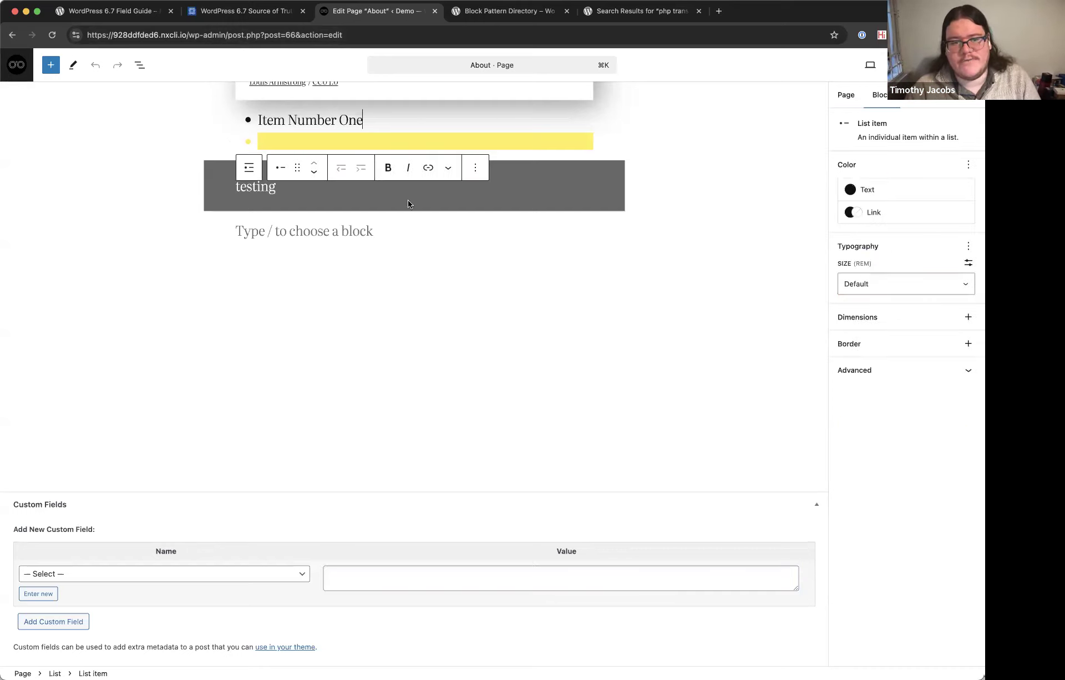
left_click(411, 230)
scroll(385, 225, "up", 5)
scroll(385, 227, "up", 6)
scroll(442, 306, "down", 12)
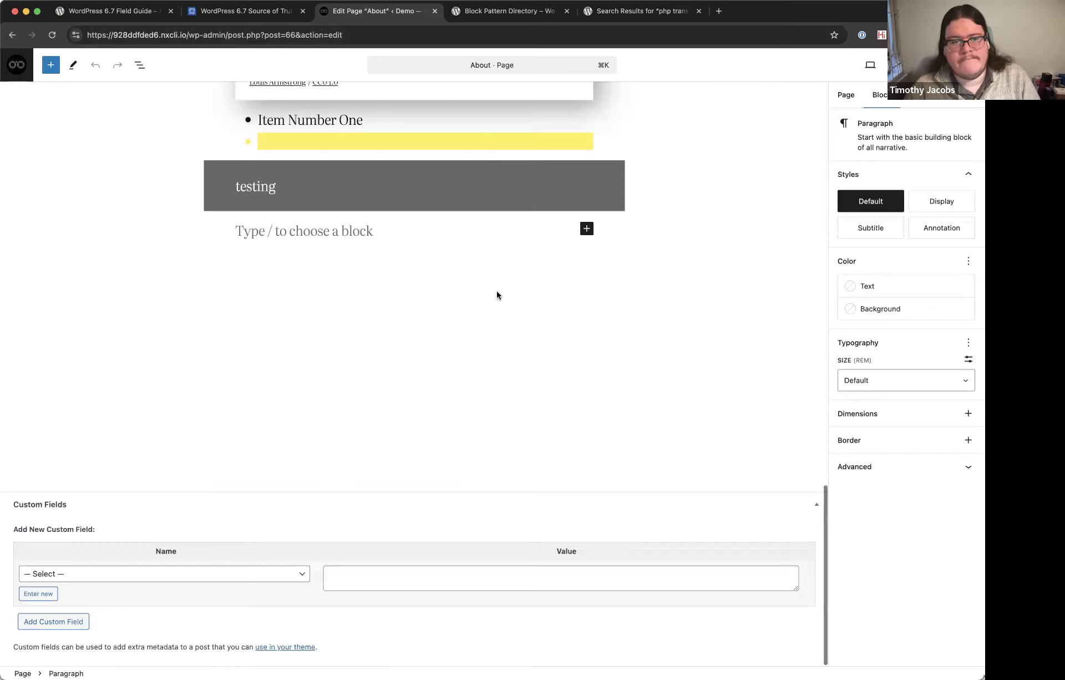
left_click(463, 580)
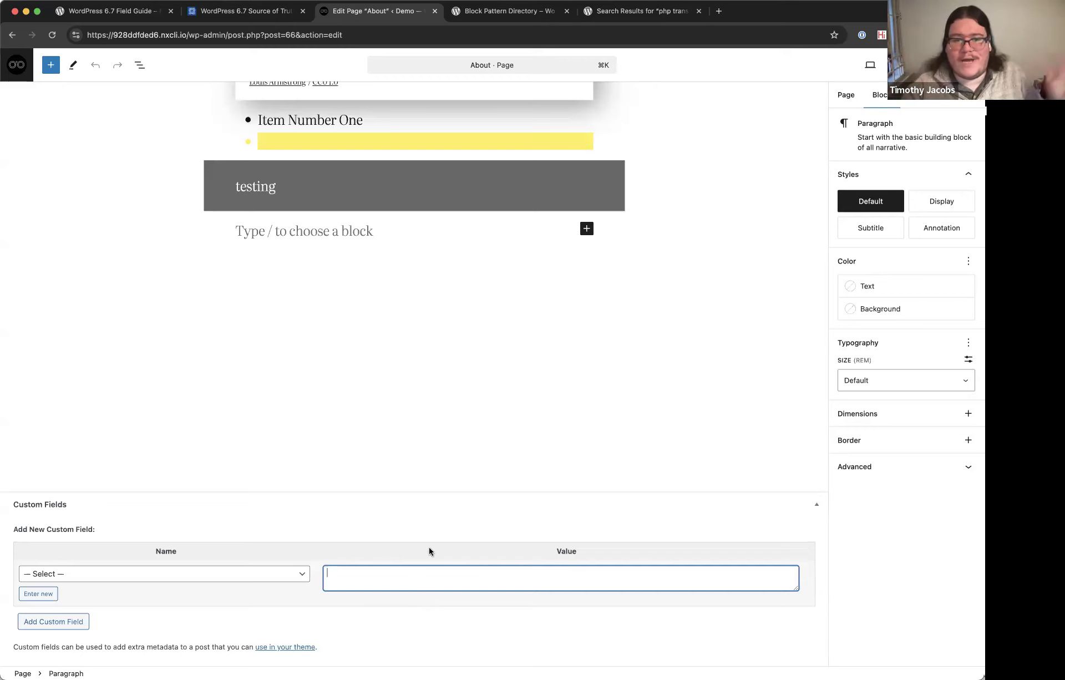
scroll(418, 347, "up", 2)
Enter "tests" in the empty last paragraph, save the page, and add another empty paragraph below it.
left_click(396, 290)
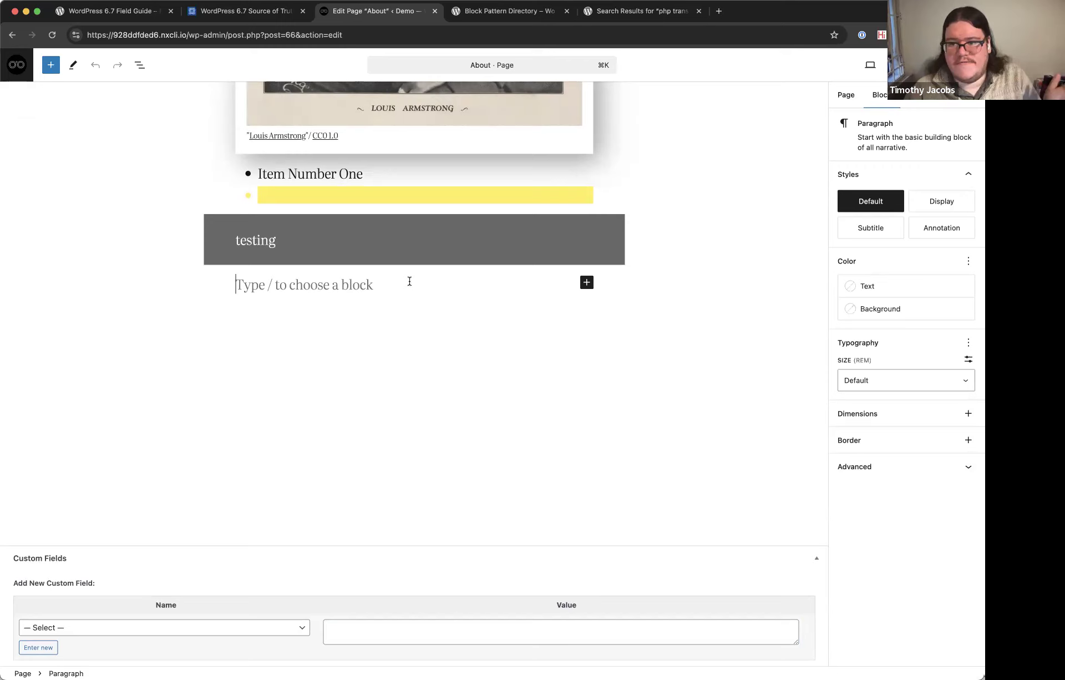
scroll(411, 283, "down", 2)
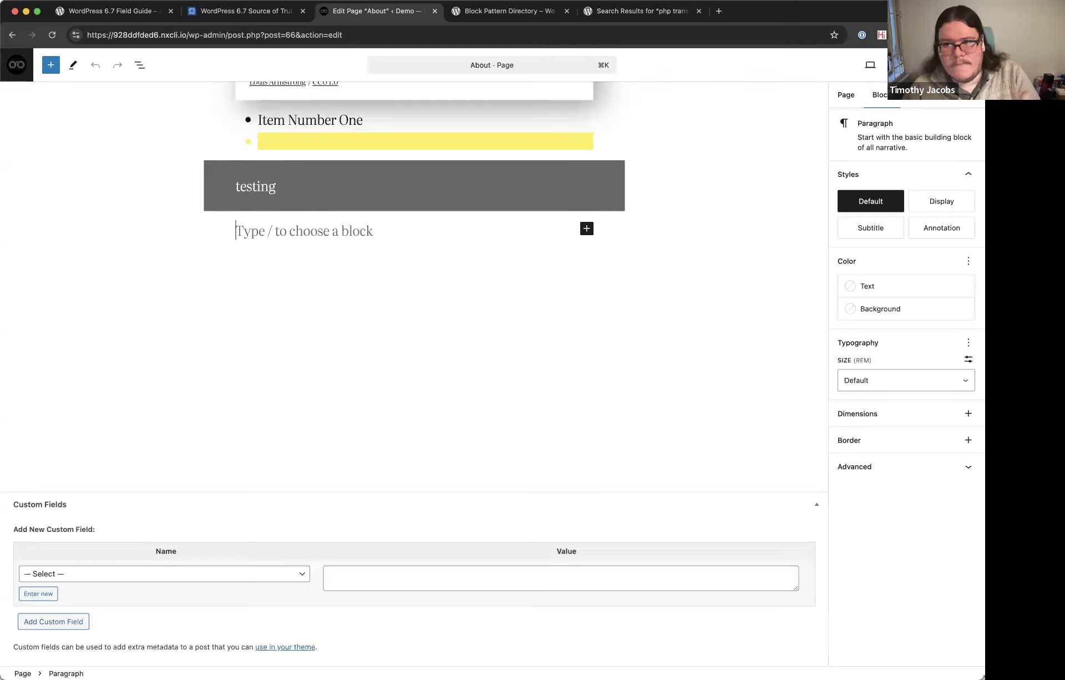
type("tests")
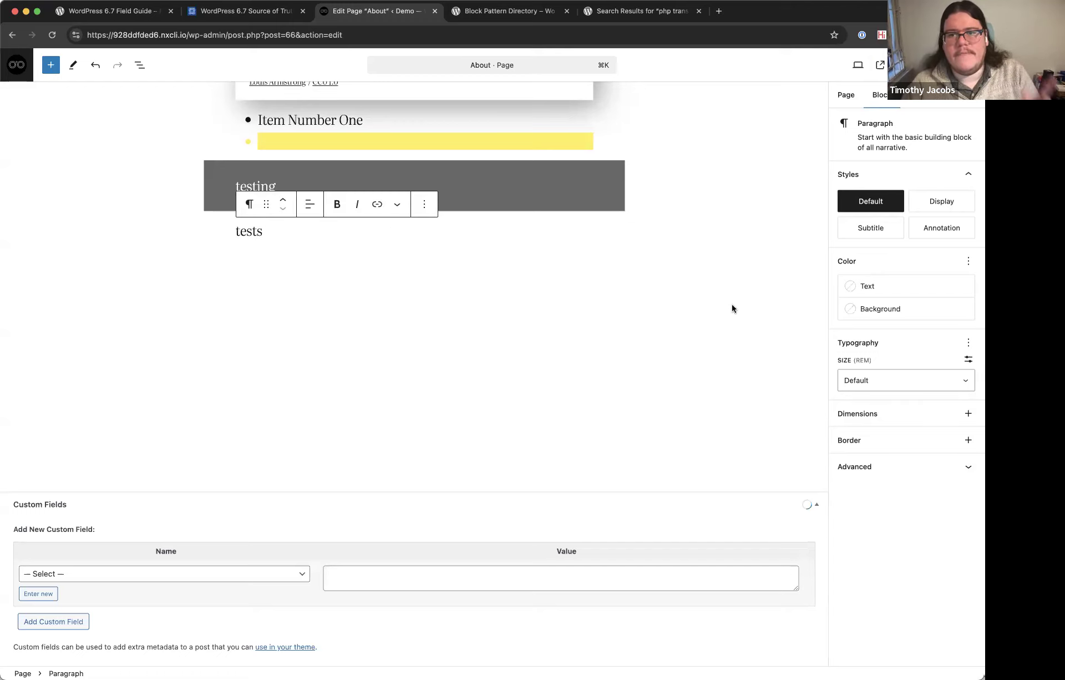
key("super+s")
key("Return")
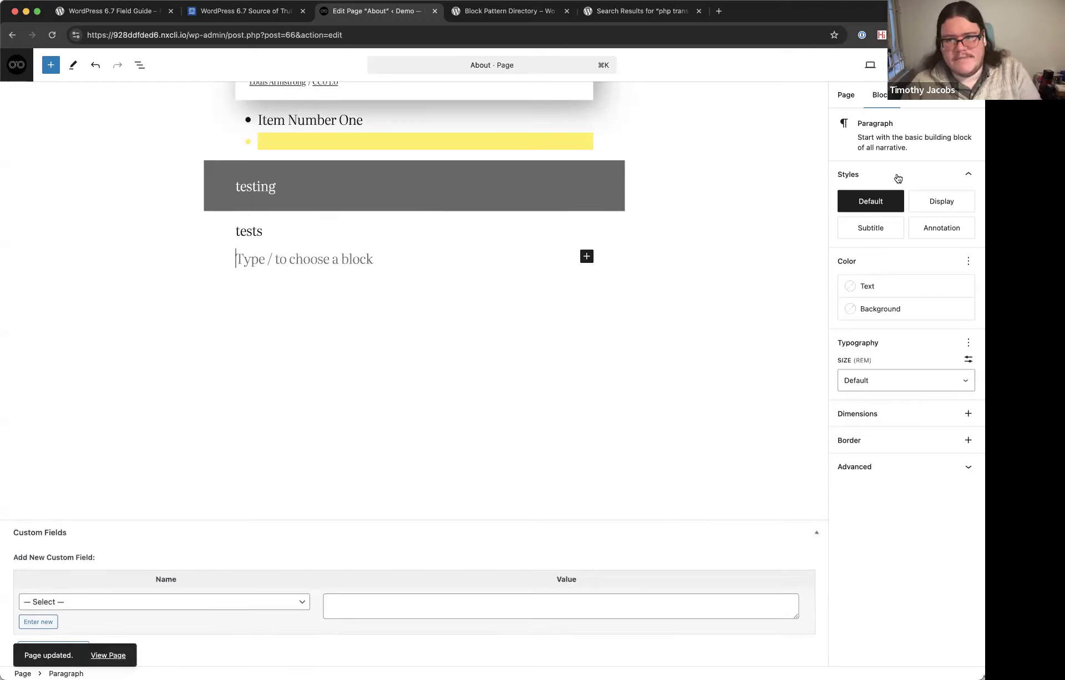
left_click(359, 604)
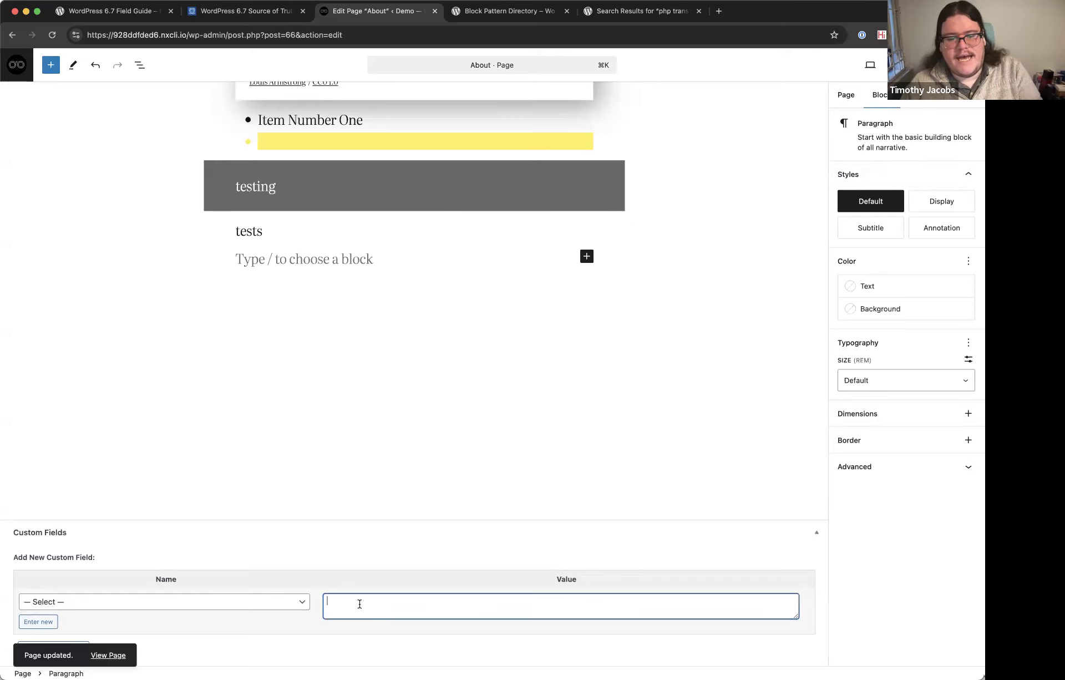
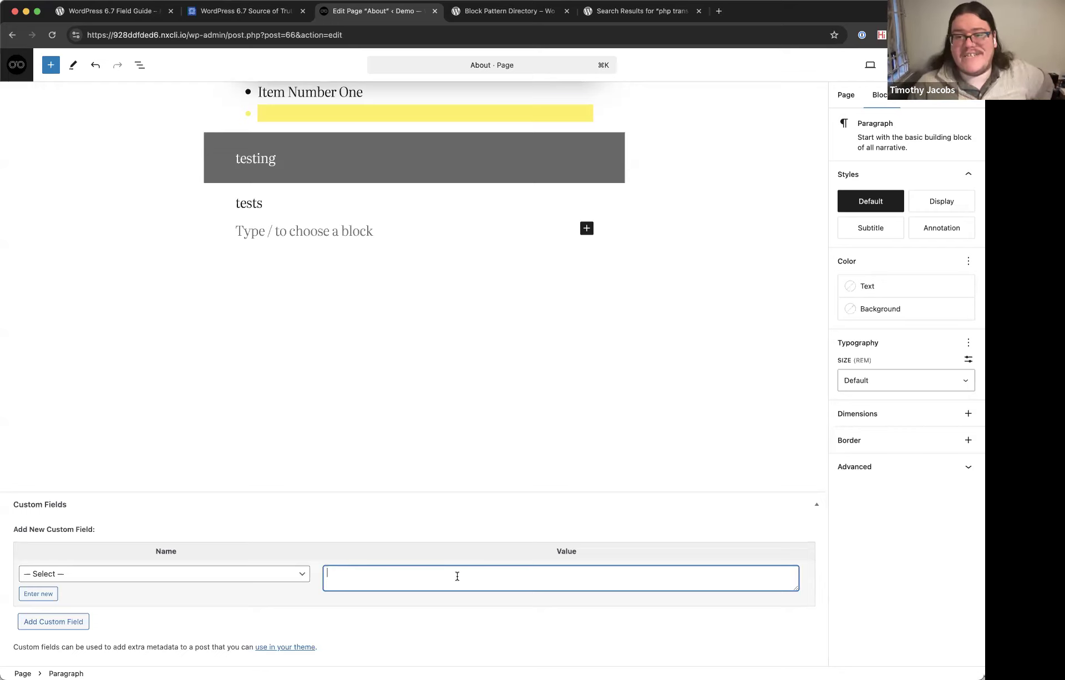
Leave the page editor for the installed plugins list and look through the plugins.
left_click(17, 65)
key("Return")
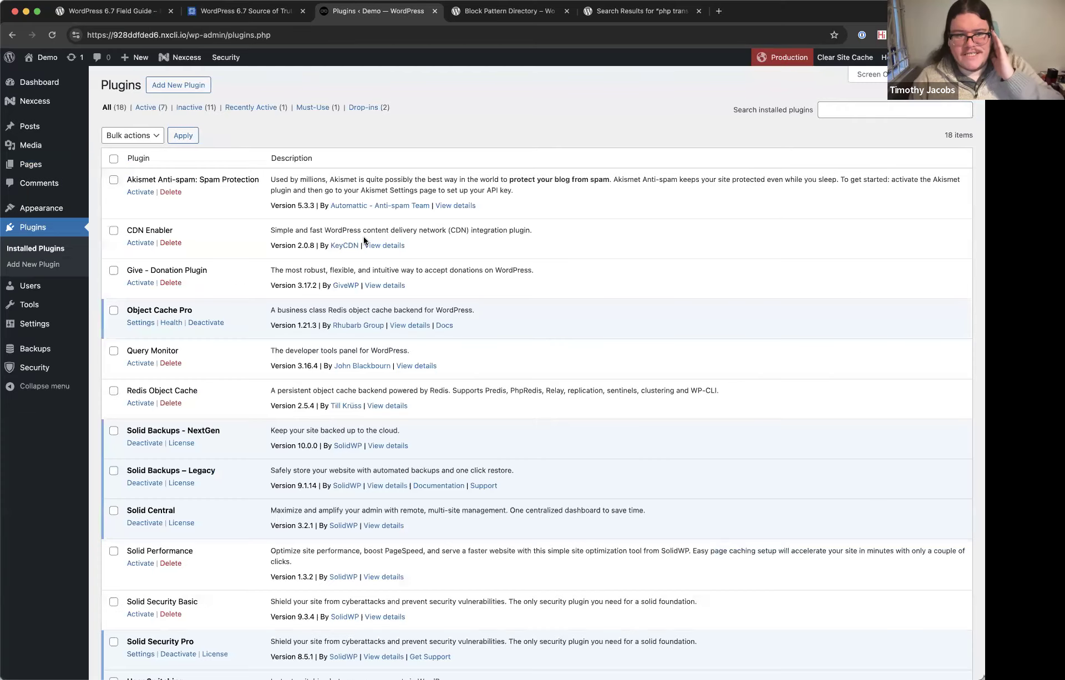
scroll(218, 371, "down", 6)
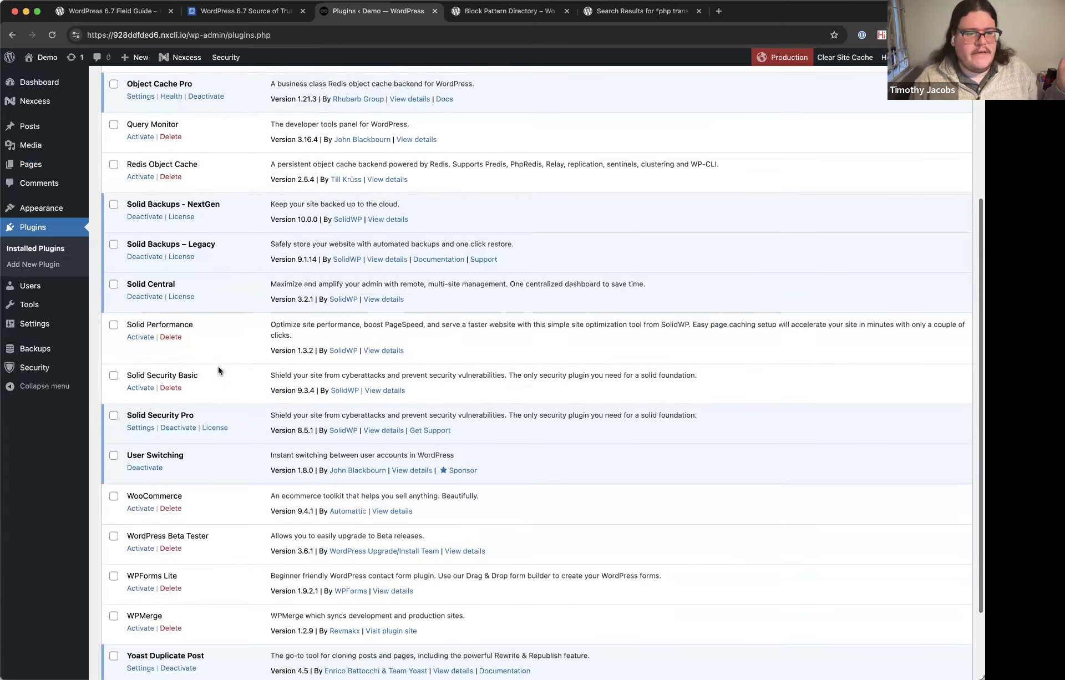
scroll(270, 363, "up", 6)
Search the plugin directory for "Yoast SEO", then install and activate the Yoast SEO plugin.
left_click(192, 88)
left_click(825, 119)
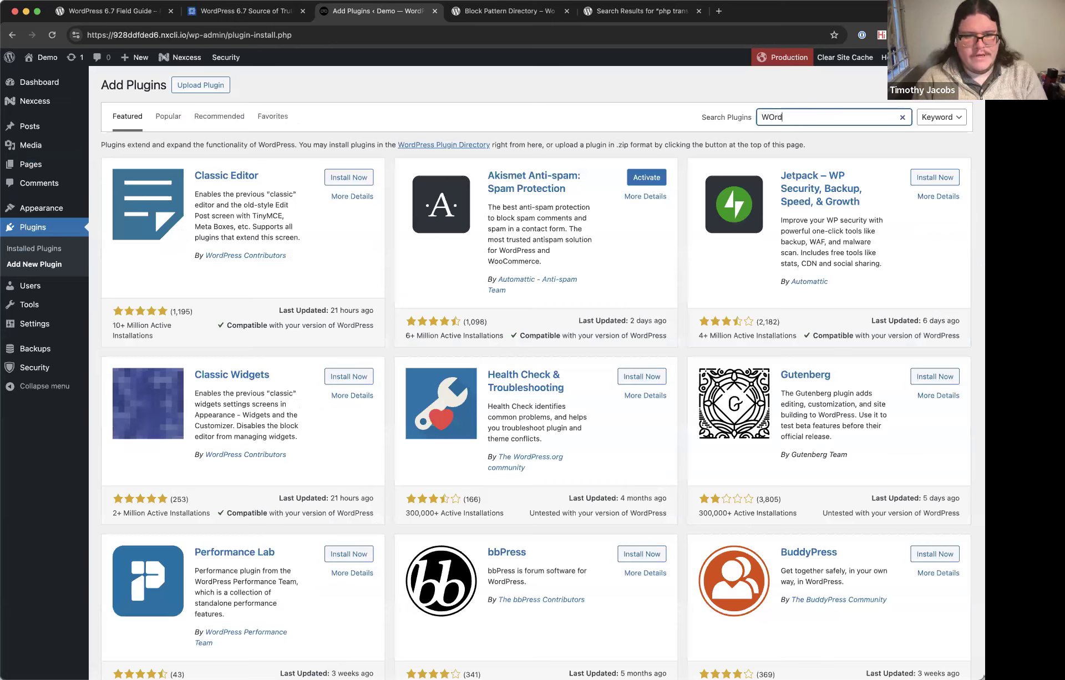
key("super+a")
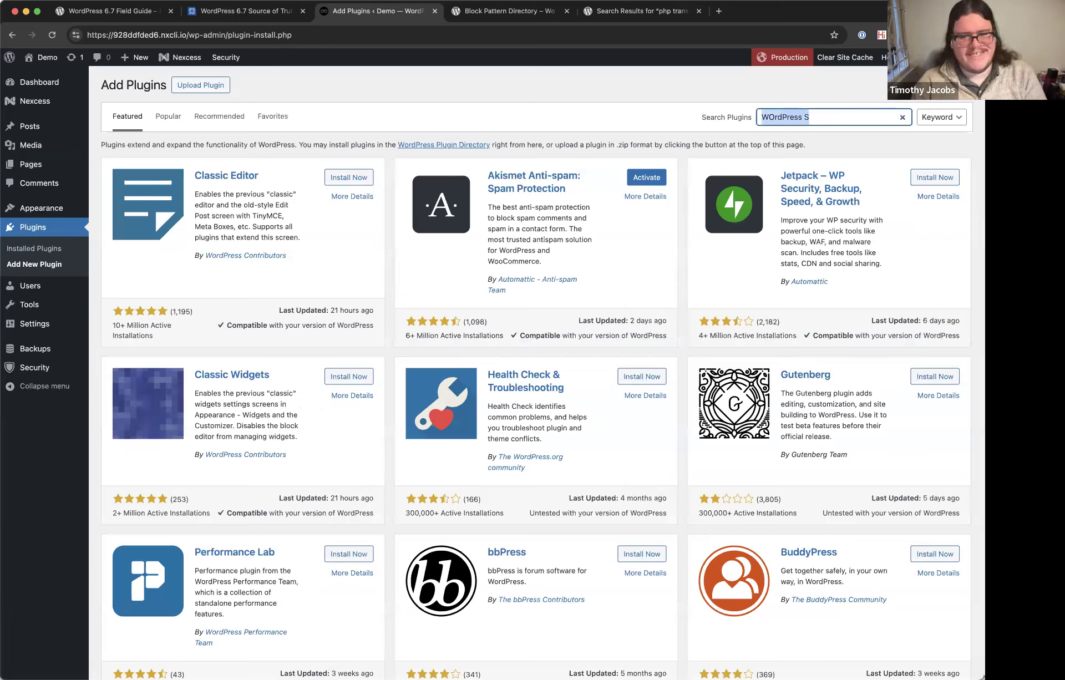
type("Yoast SEO")
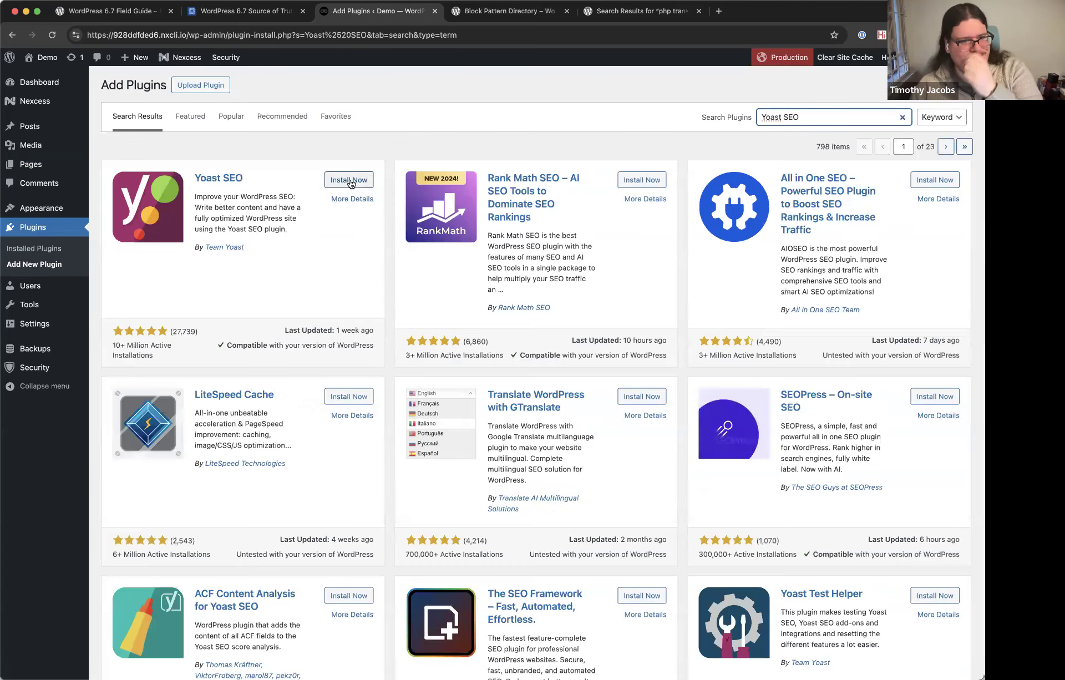
left_click(350, 179)
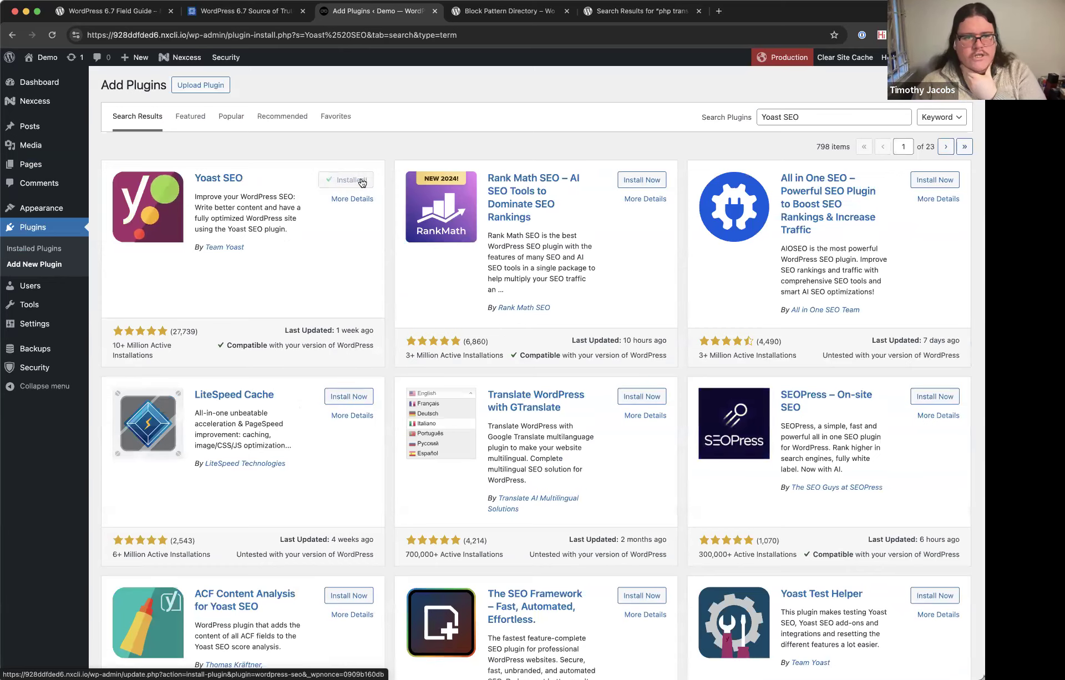
left_click(358, 185)
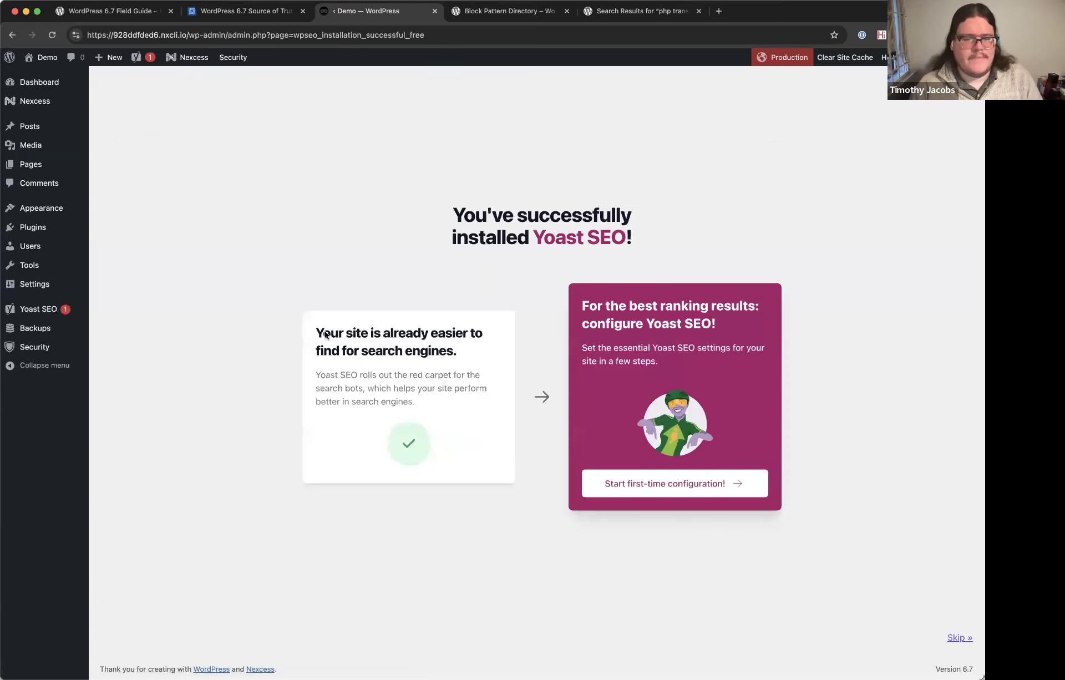
Open the post "Here is my new post" and disable custom fields in the editor preferences, reloading the page.
left_click(55, 127)
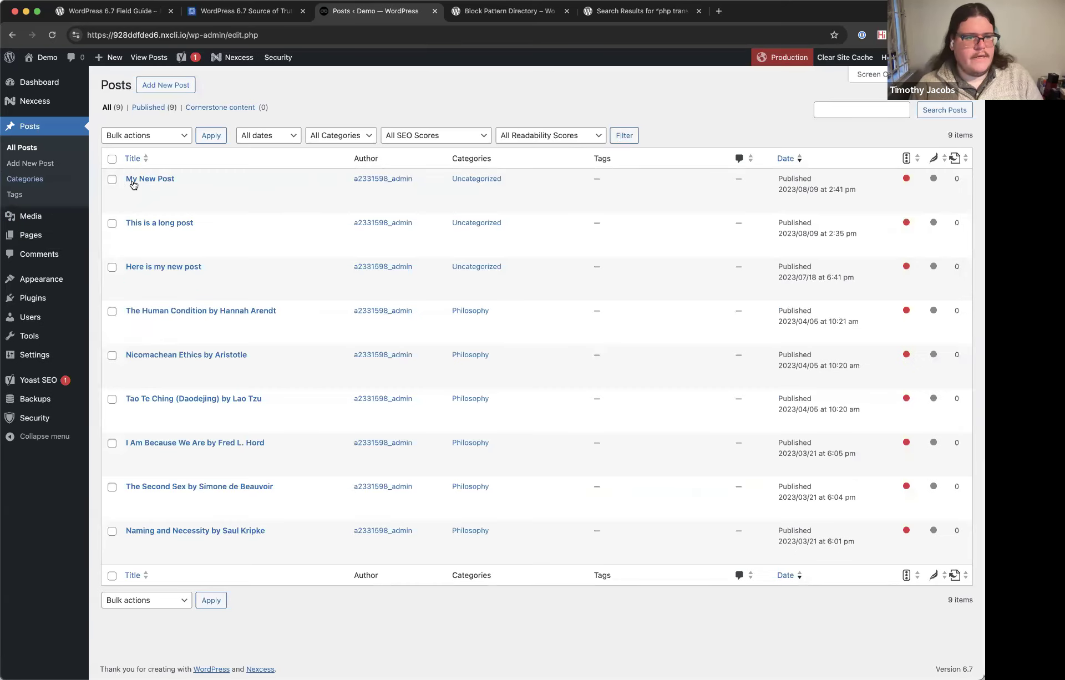
left_click(140, 267)
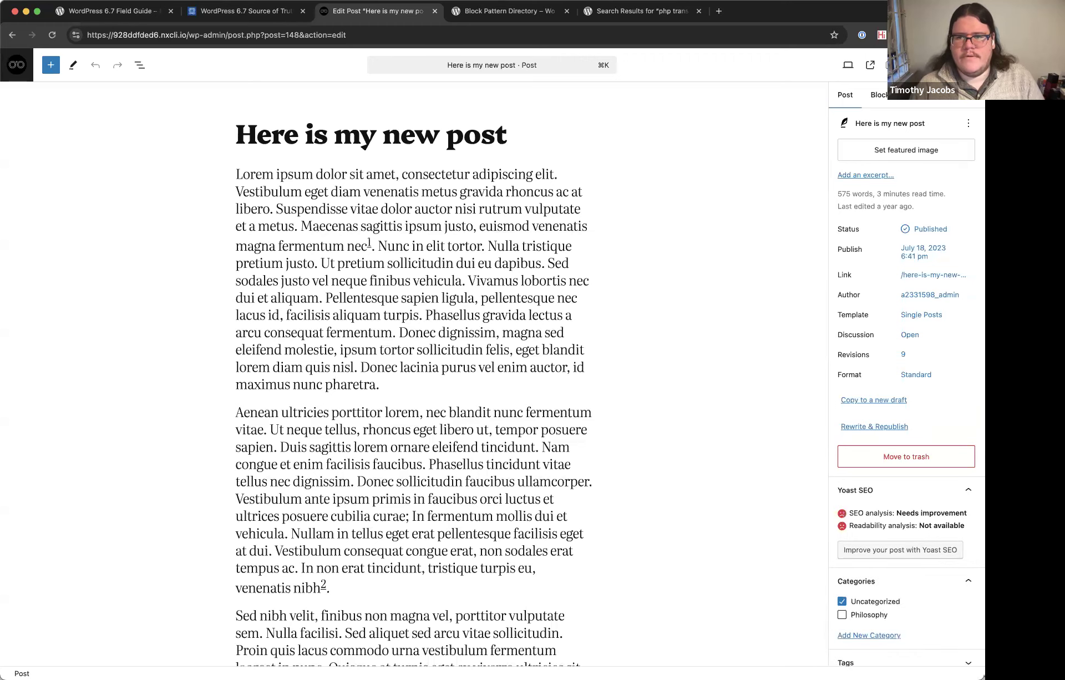
left_click(974, 65)
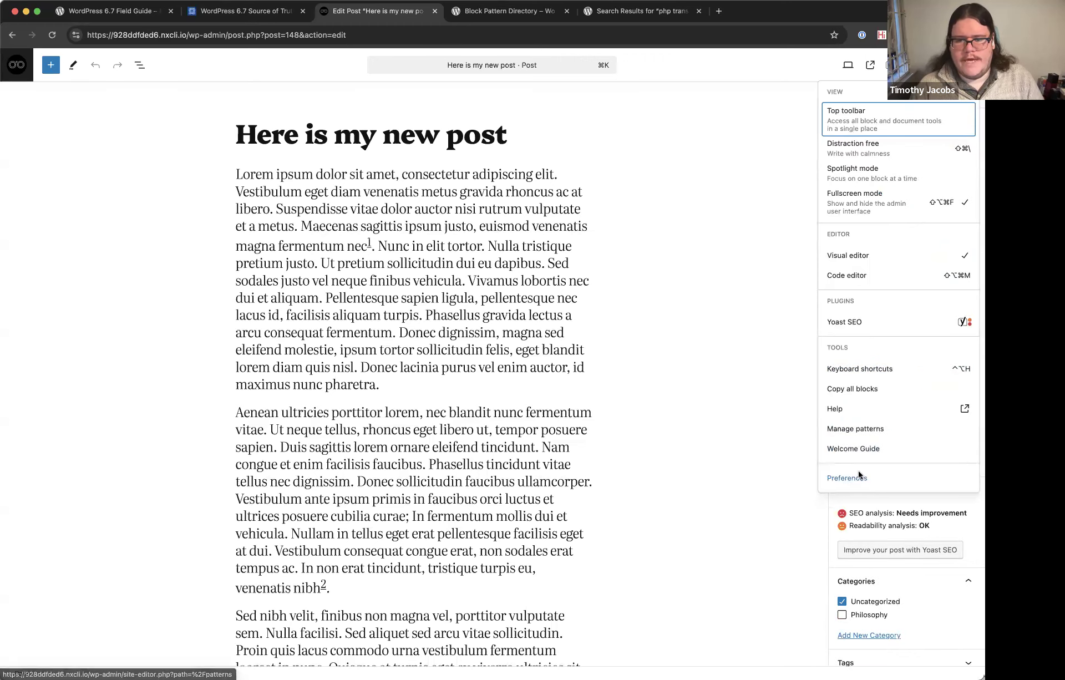
left_click(859, 475)
scroll(456, 441, "down", 1)
left_click(412, 549)
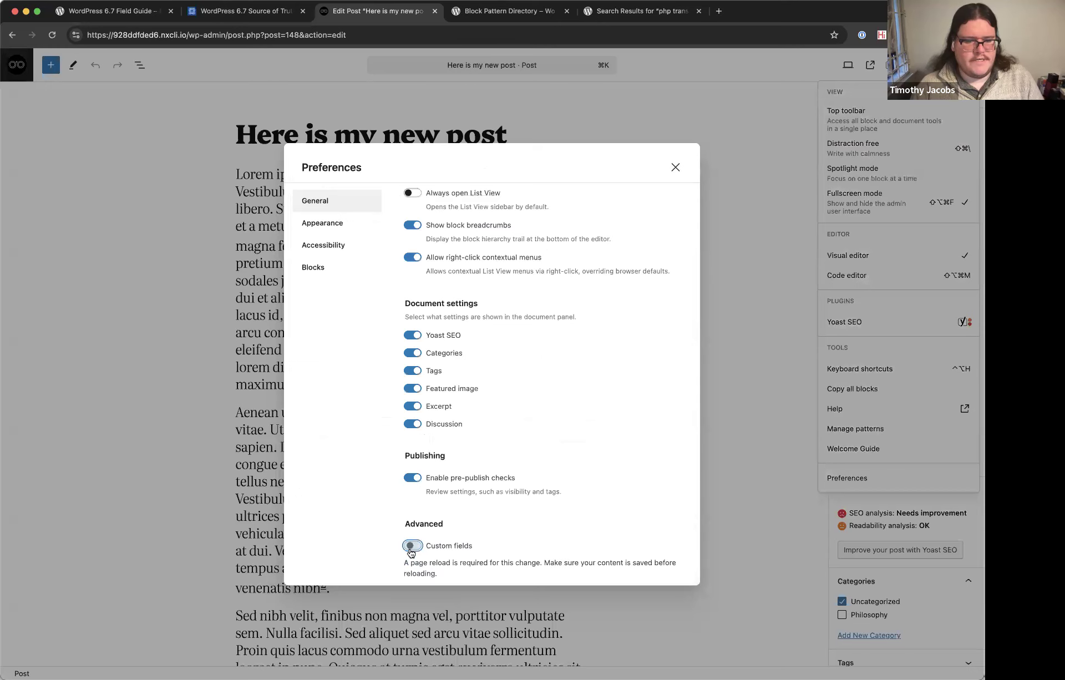
scroll(474, 580, "down", 1)
left_click(445, 540)
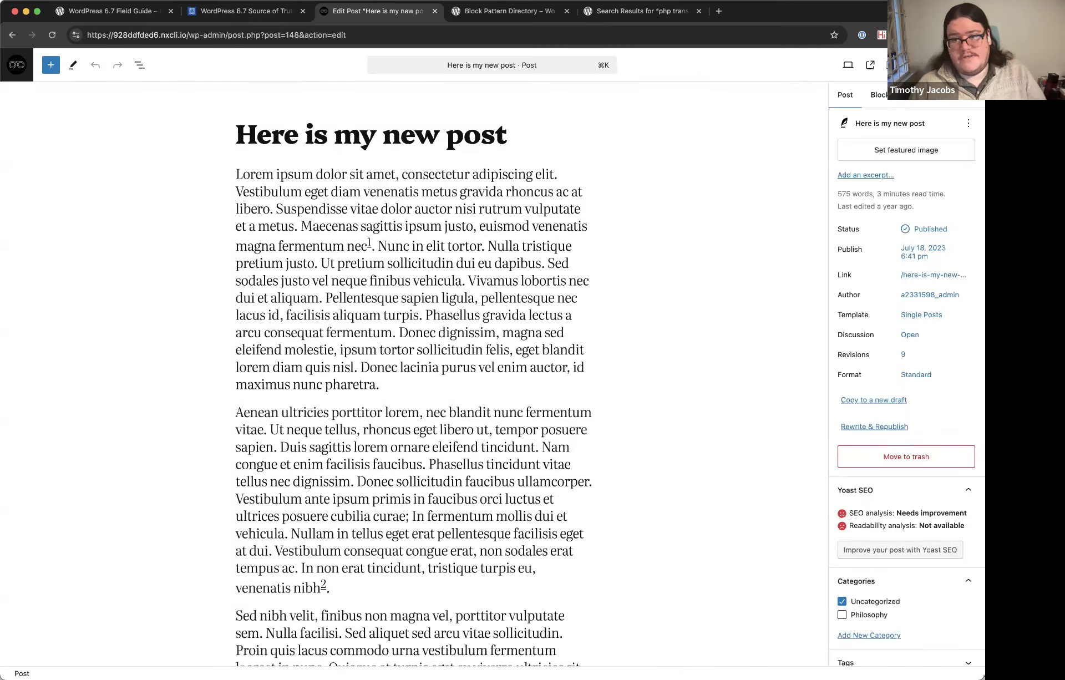
Check the Custom fields and Yoast SEO options in the advanced editor preferences, and close the preferences.
left_click(891, 65)
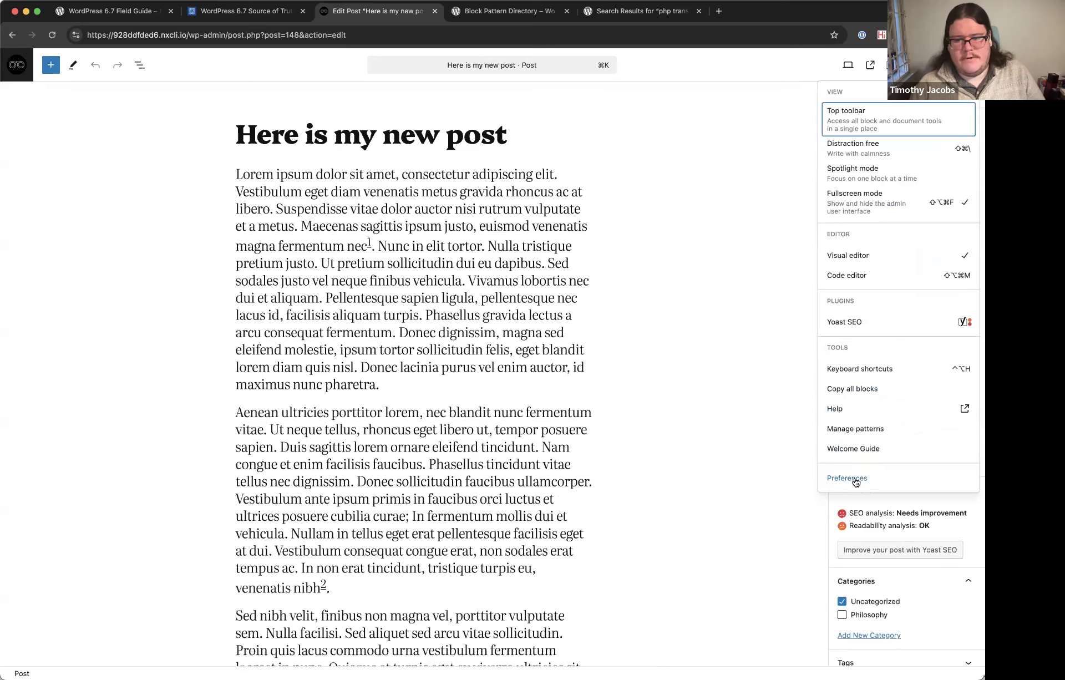
left_click(856, 479)
scroll(475, 509, "down", 1)
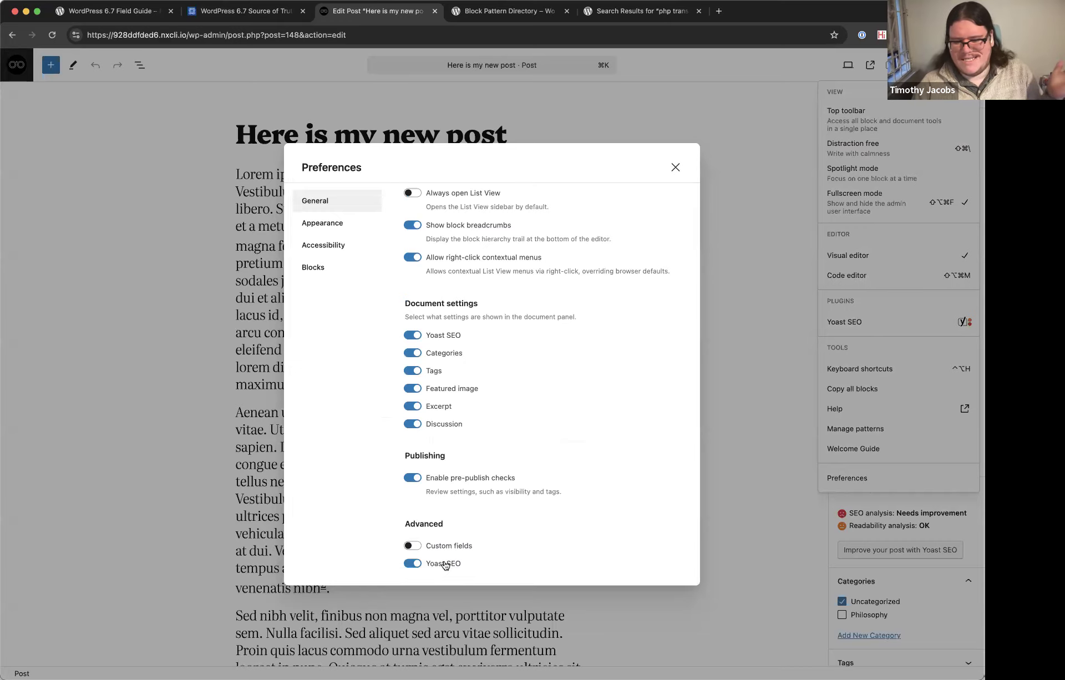
left_click(797, 491)
left_click(797, 492)
Examine the Yoast SEO meta box below the post's footnotes and how it is laid out against the content.
scroll(790, 515, "down", 10)
scroll(790, 518, "down", 15)
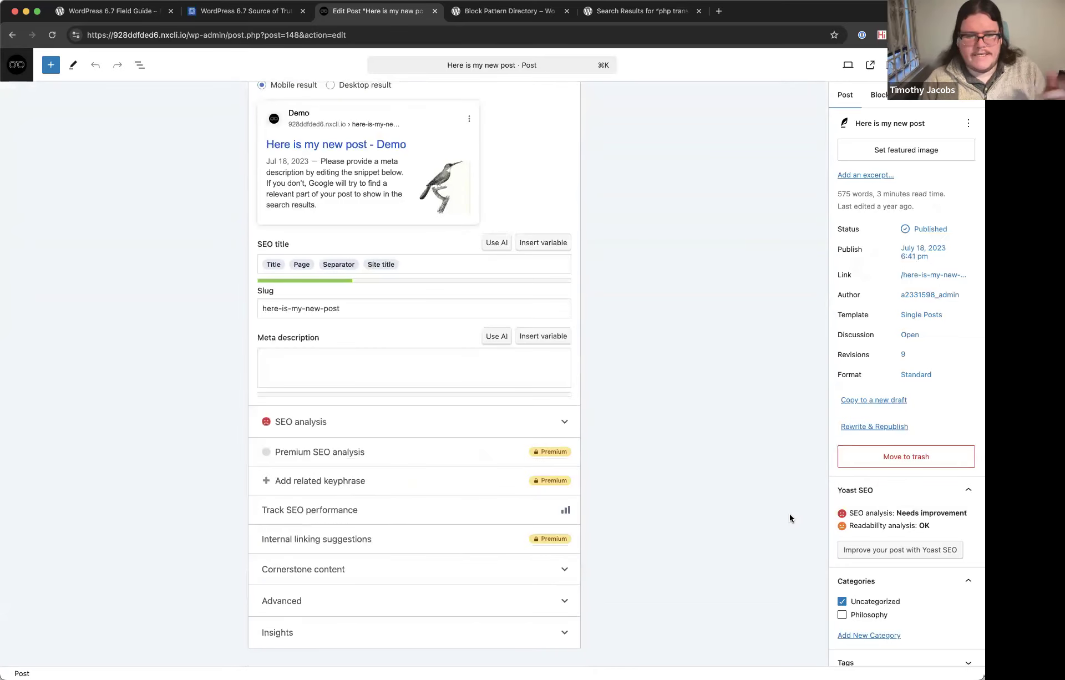
scroll(731, 376, "up", 10)
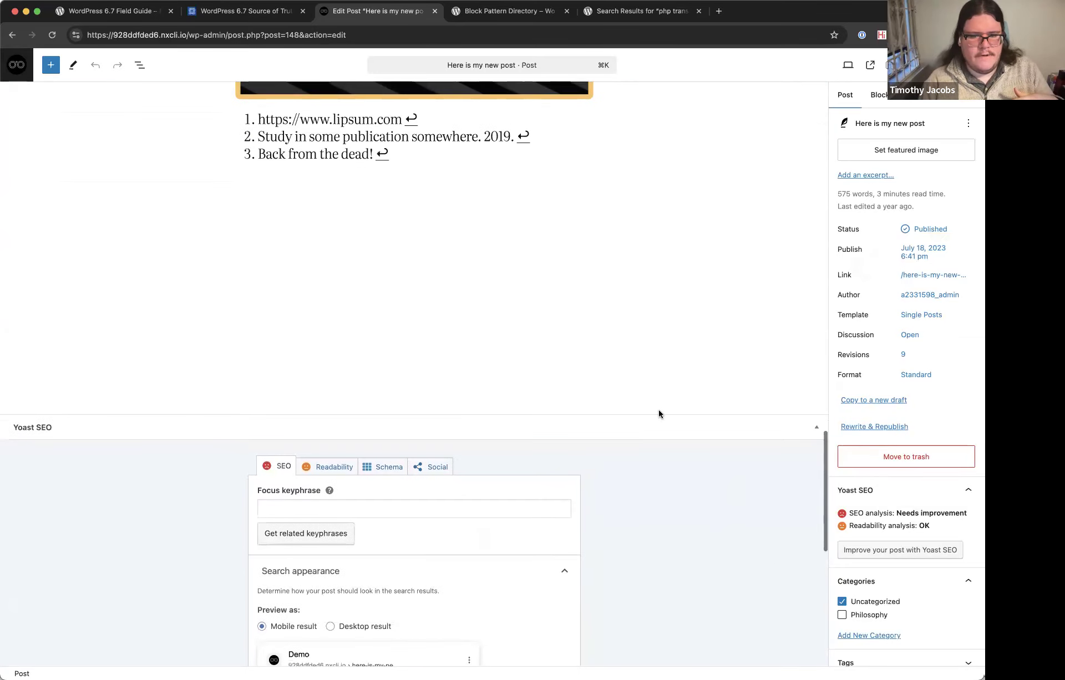
left_click_drag(681, 421, 566, 423)
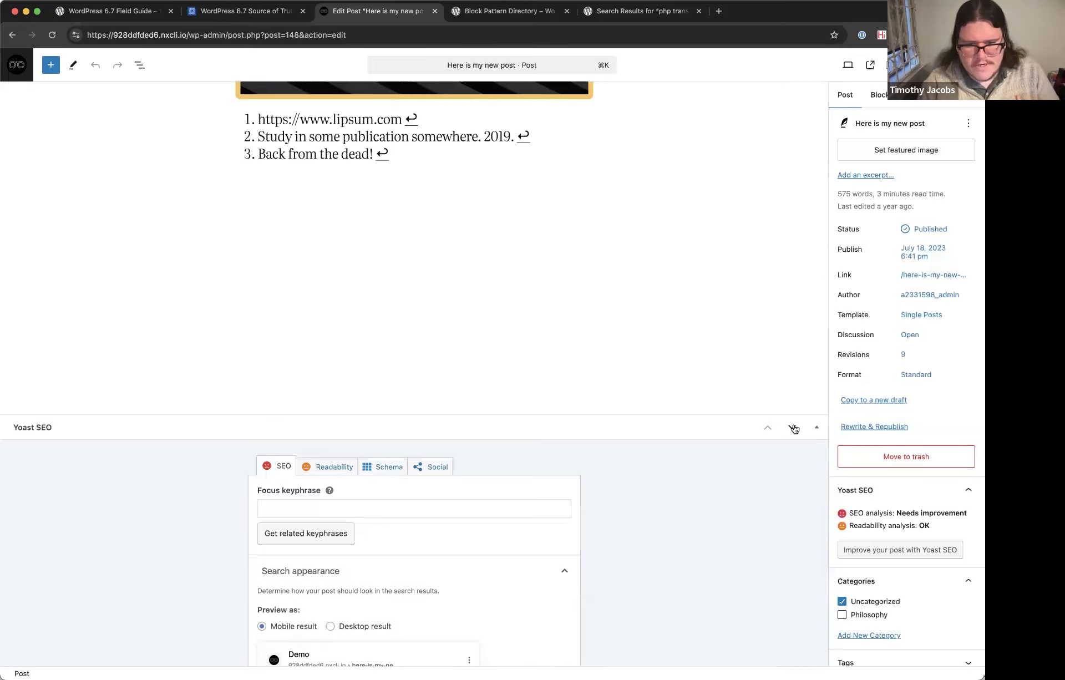
Add an empty paragraph below the footnotes with the Yoast SEO meta box collapsed, and expand the box again.
left_click(816, 428)
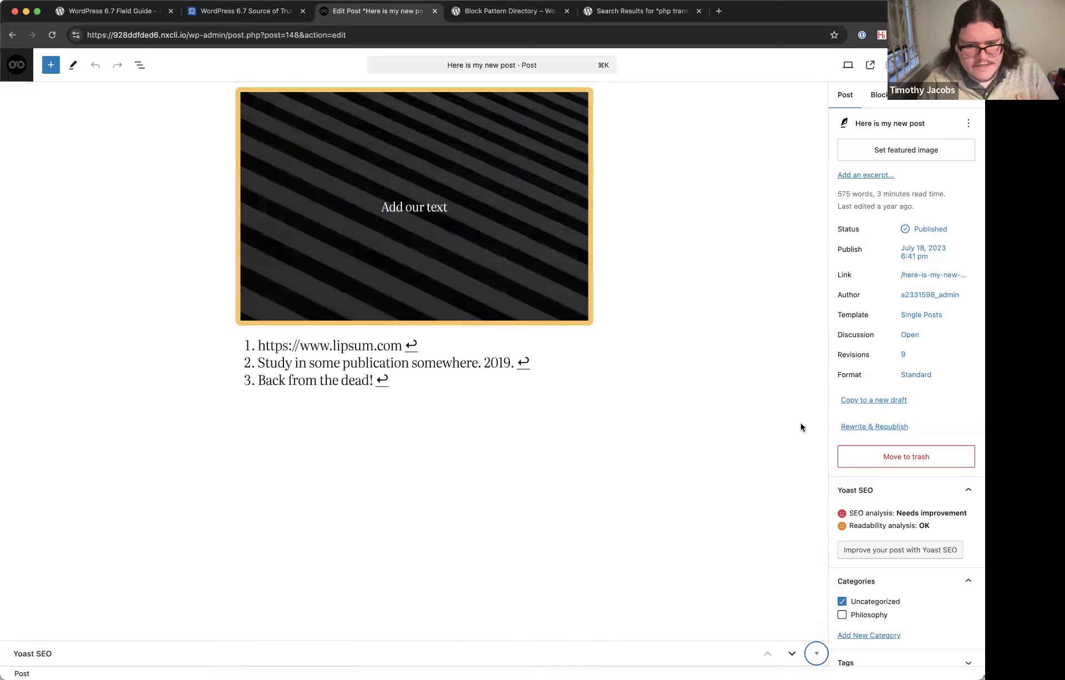
left_click(494, 494)
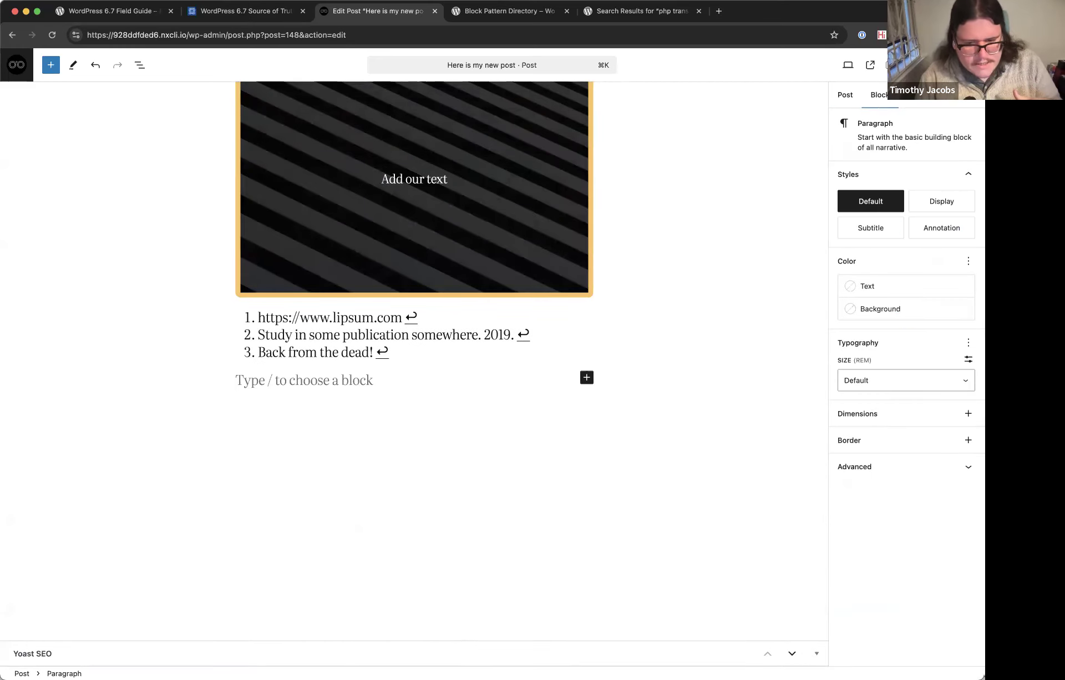
left_click(814, 654)
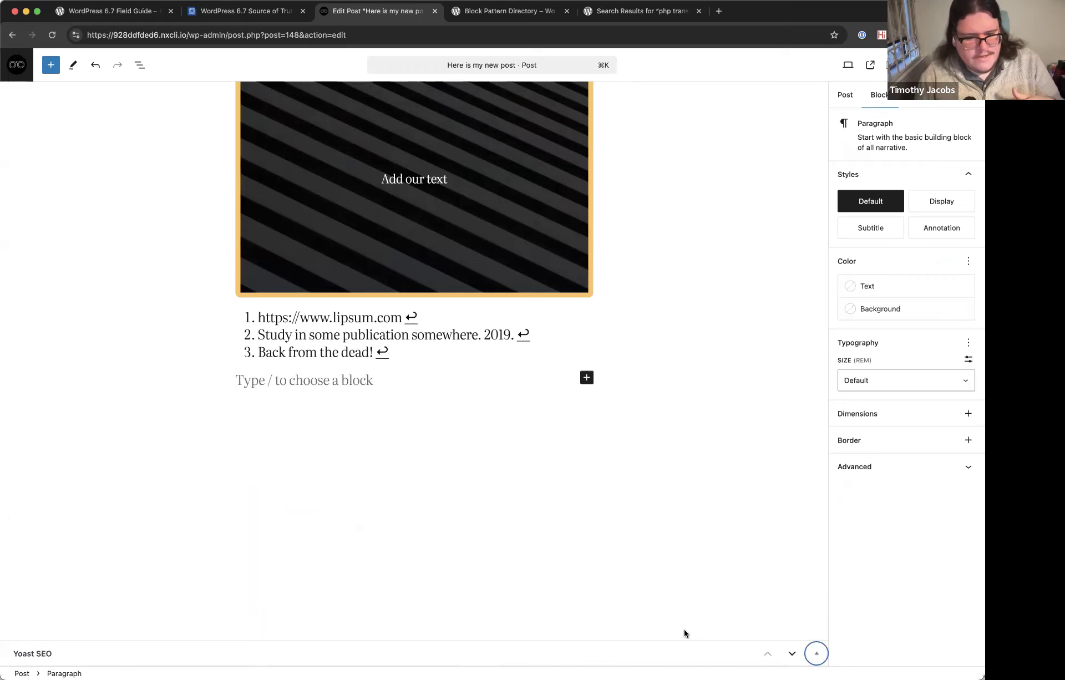
left_click(659, 658)
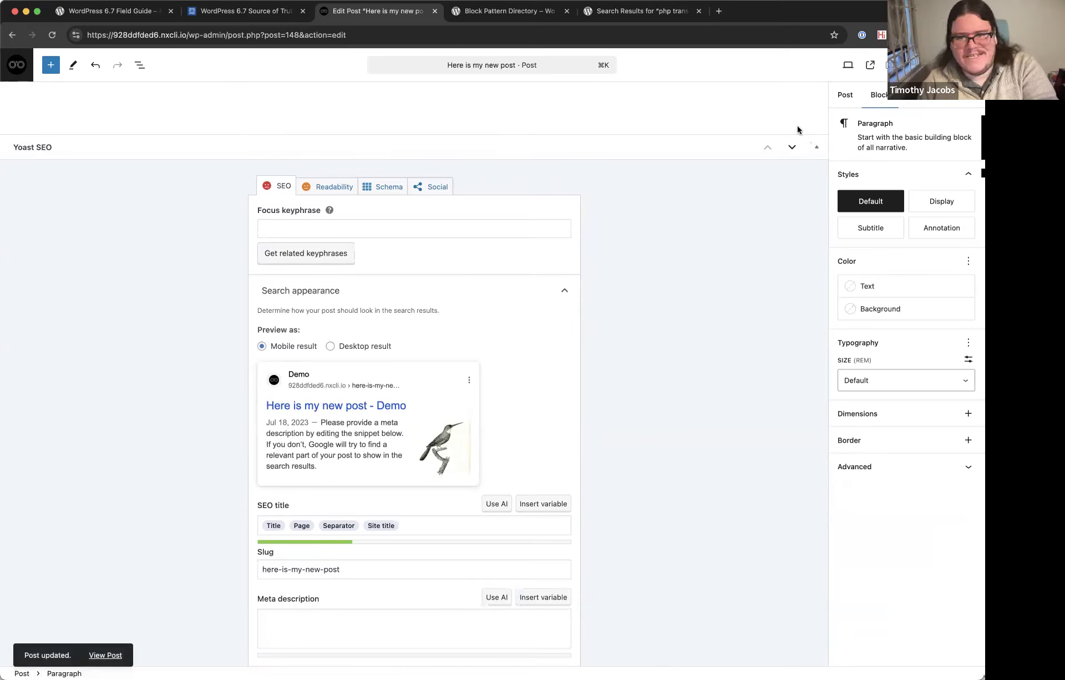
Set the Yoast SEO focus keyphrase to "test" in the meta box and save the post.
scroll(657, 460, "down", 10)
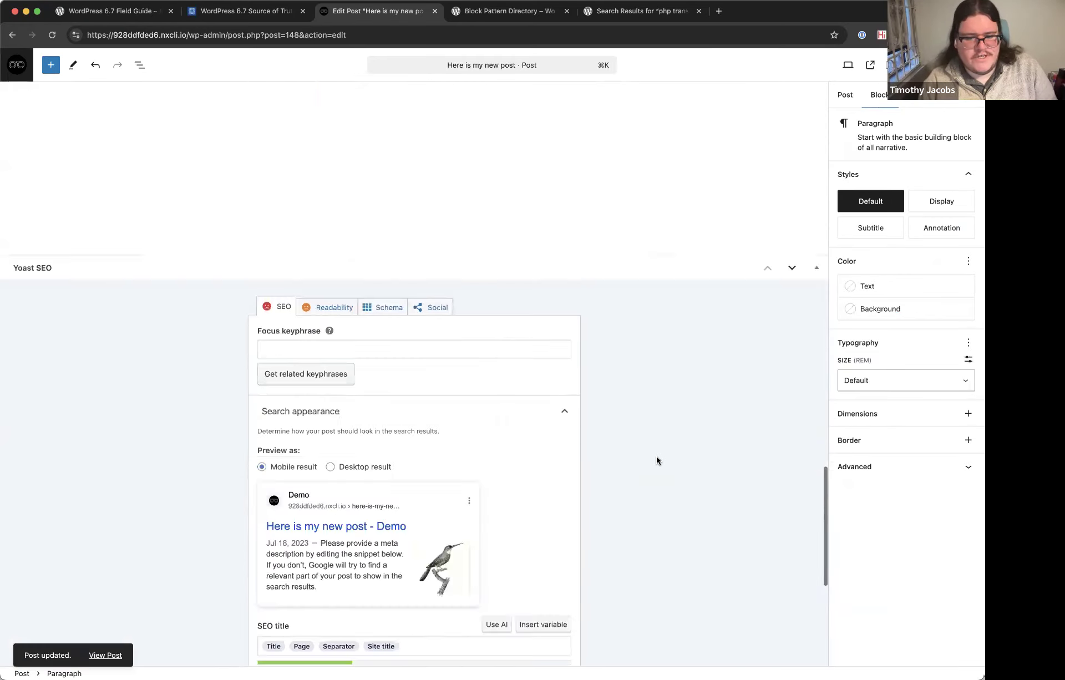
scroll(670, 412, "up", 6)
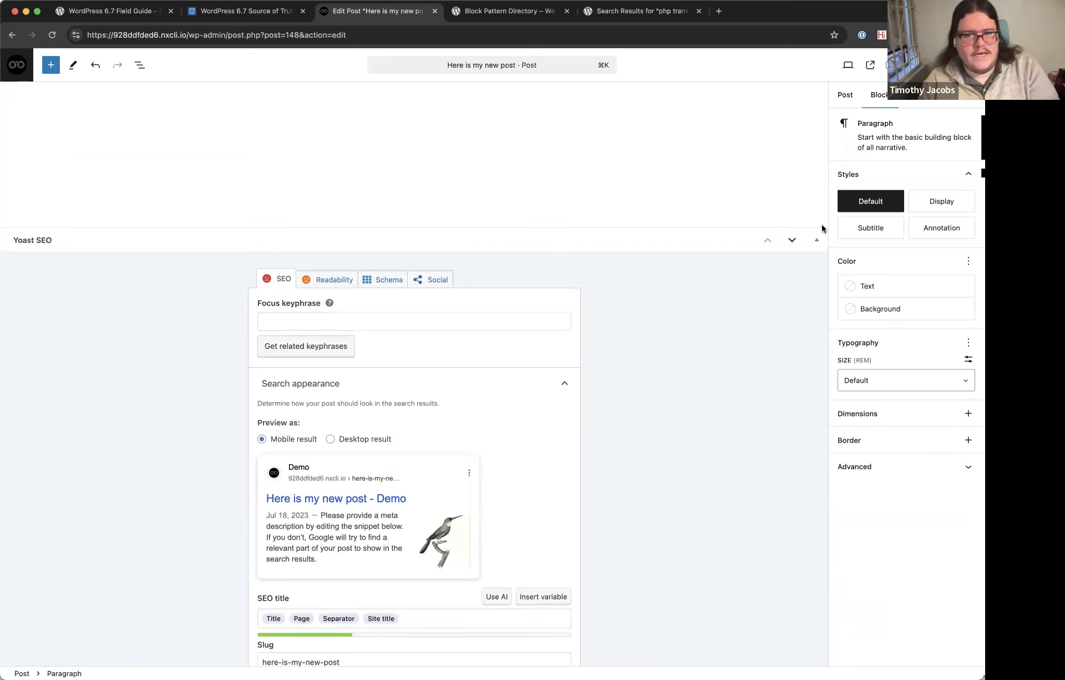
left_click(361, 322)
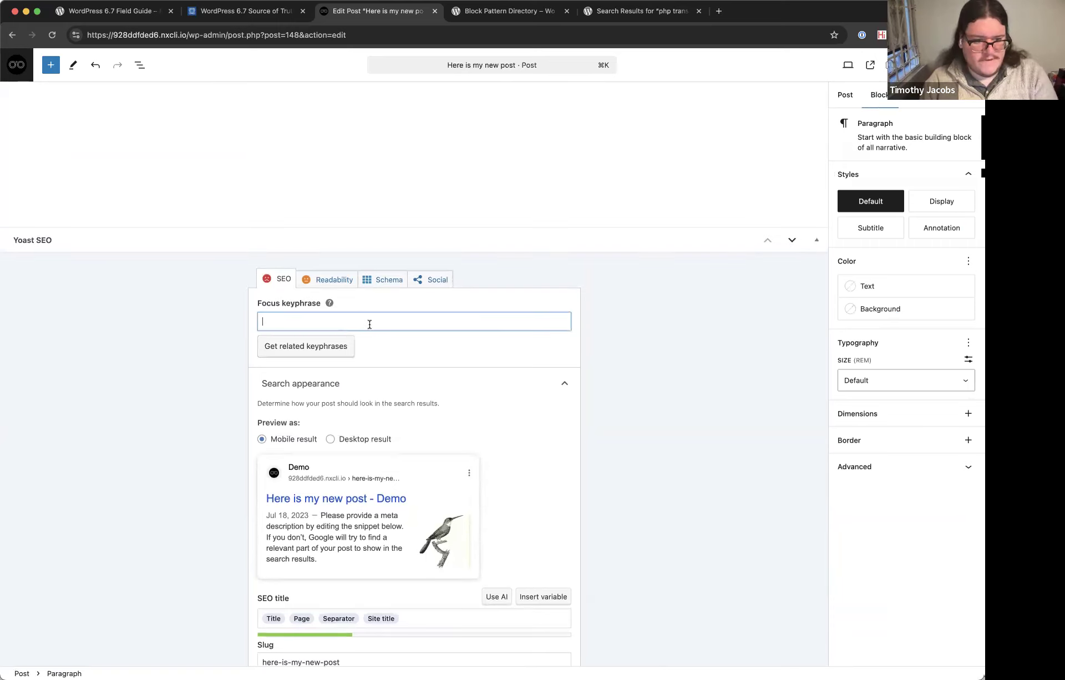
type("test")
left_click(667, 348)
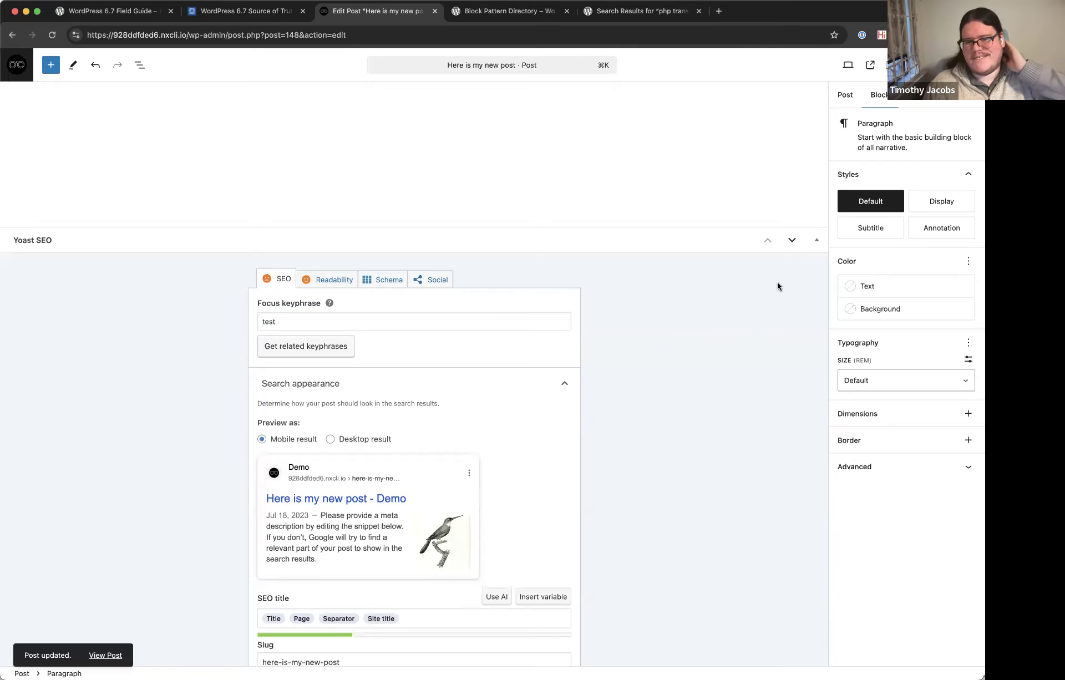
Compare the meta box's settings with the Yoast SEO sidebar, and close the sidebar to return to the post content.
scroll(776, 285, "down", 5)
scroll(528, 385, "up", 3)
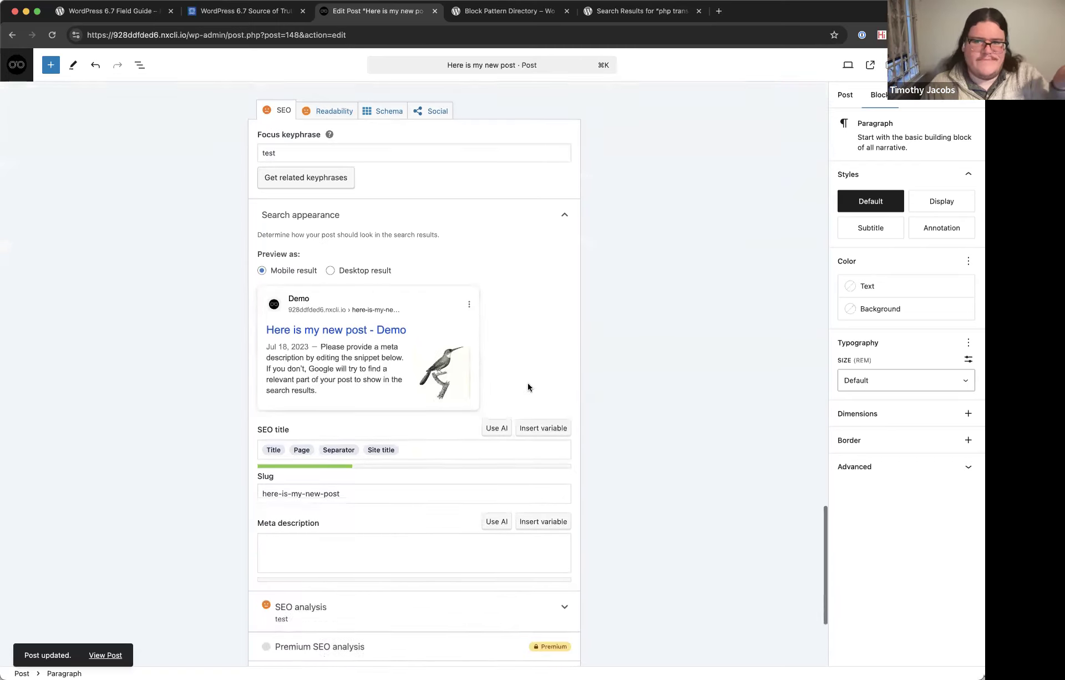
scroll(528, 385, "down", 3)
left_click(886, 64)
scroll(882, 226, "down", 2)
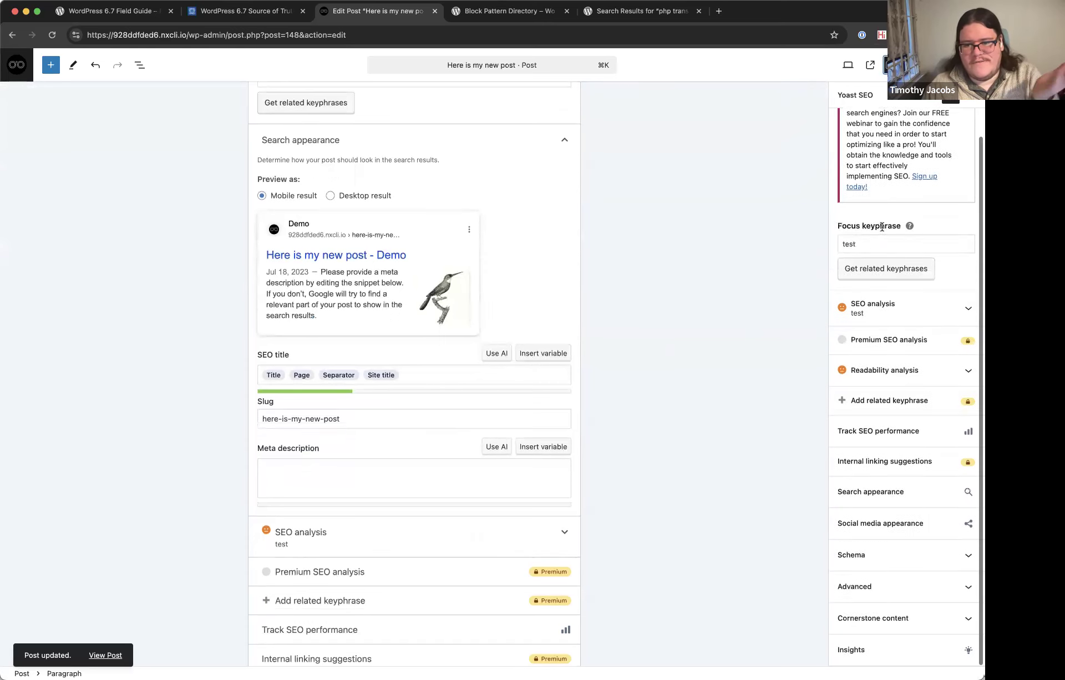
scroll(882, 227, "up", 2)
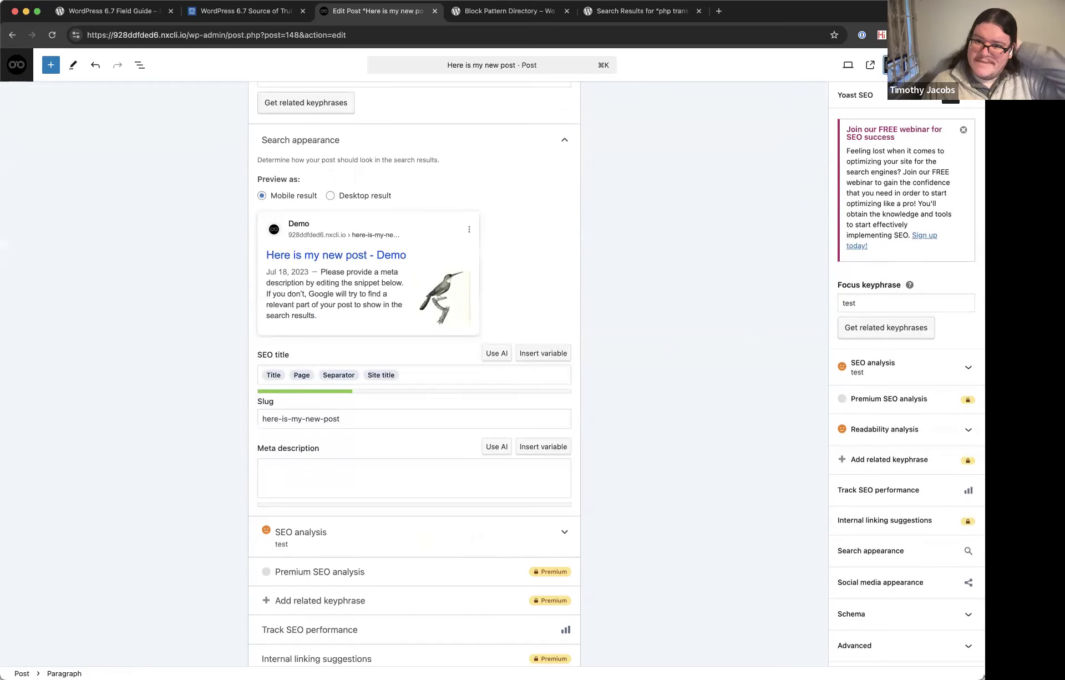
key("ctrl+shift+comma")
scroll(704, 333, "up", 15)
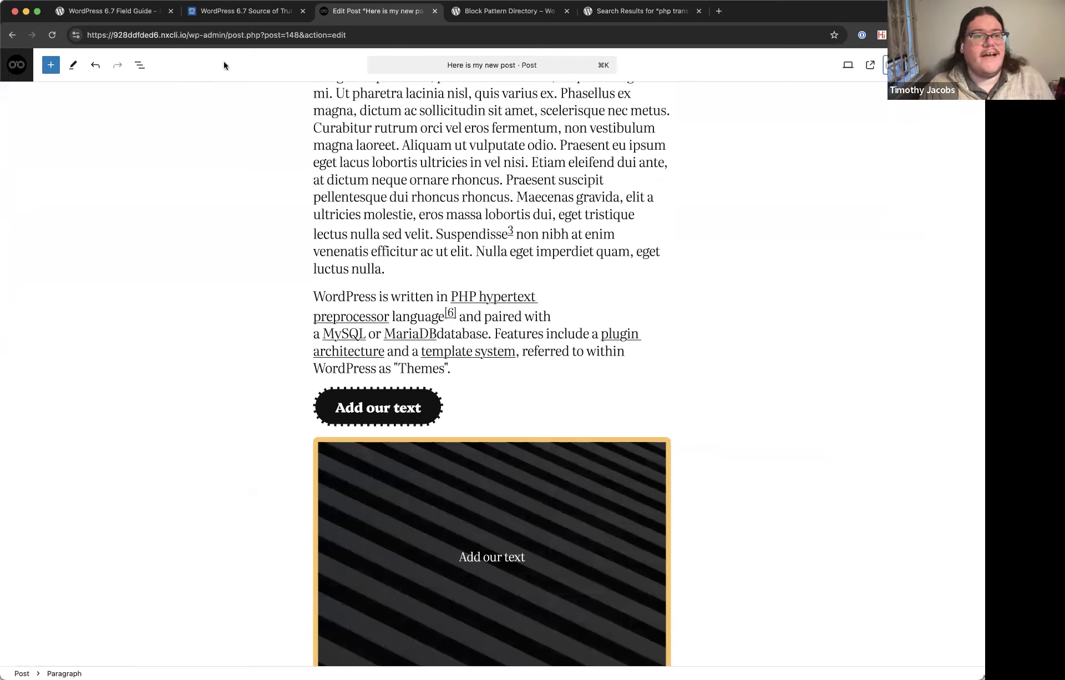
Switch to the WordPress 6.7 Source of Truth article and review its introduction and table of contents.
left_click(244, 11)
scroll(214, 344, "up", 20)
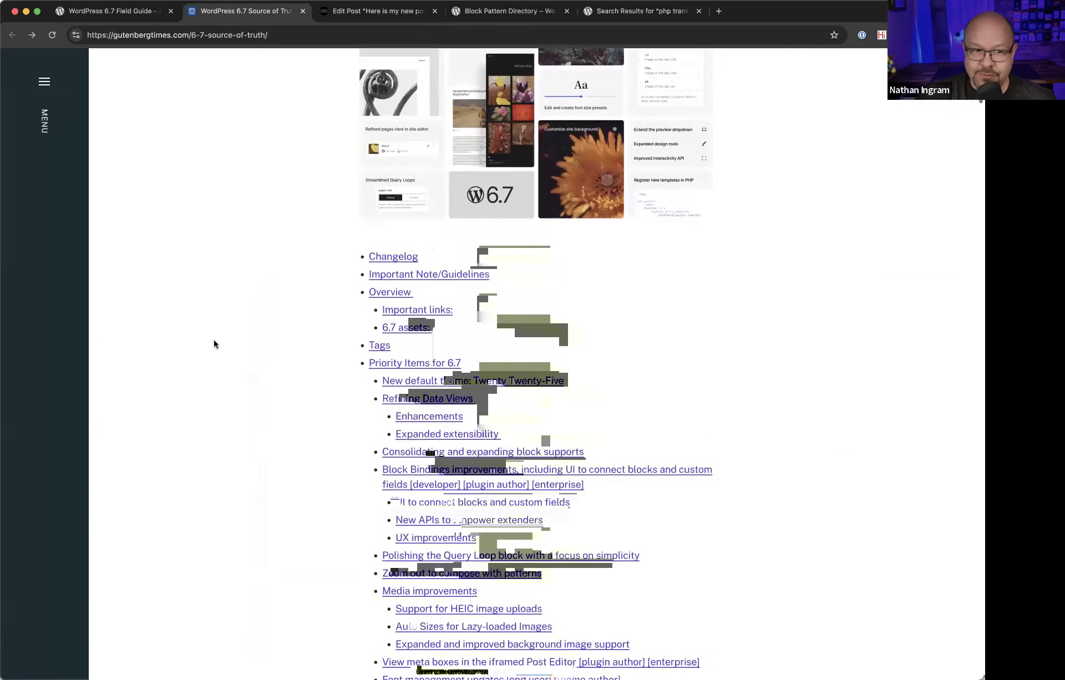
scroll(214, 344, "down", 2)
scroll(214, 344, "up", 1)
scroll(214, 344, "up", 4)
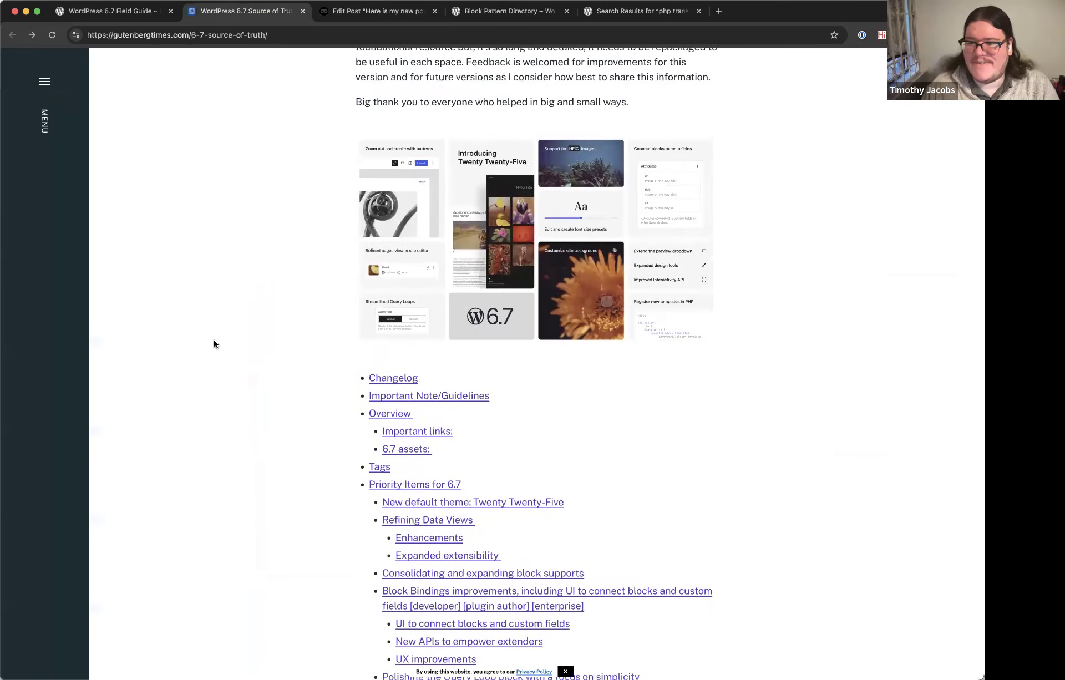
scroll(214, 344, "up", 10)
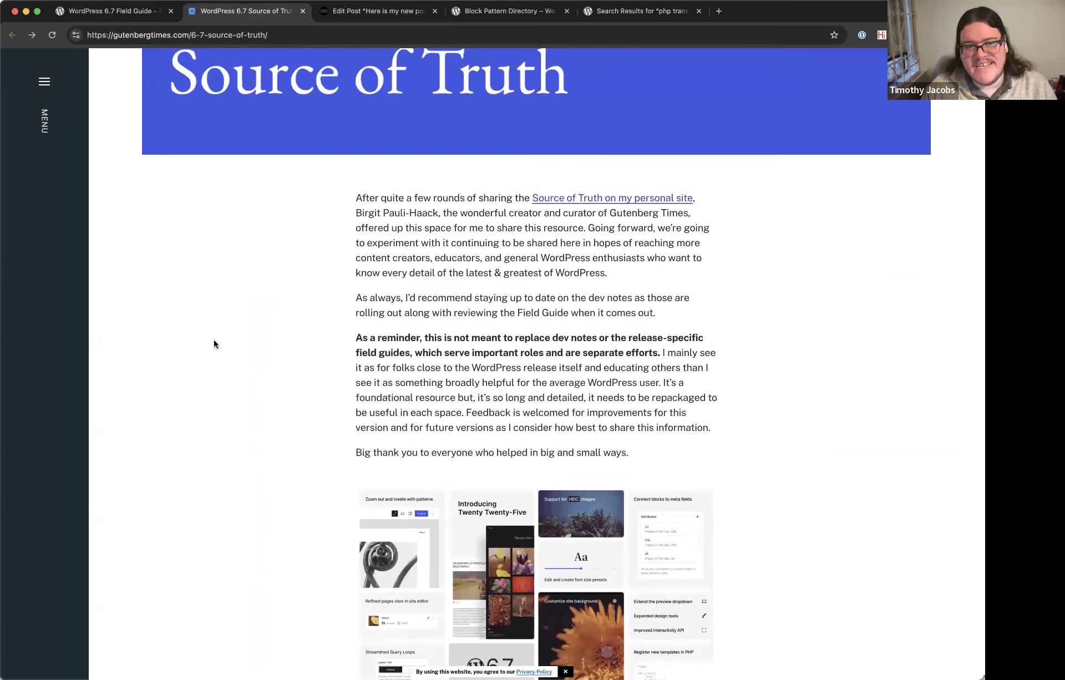
scroll(214, 344, "down", 16)
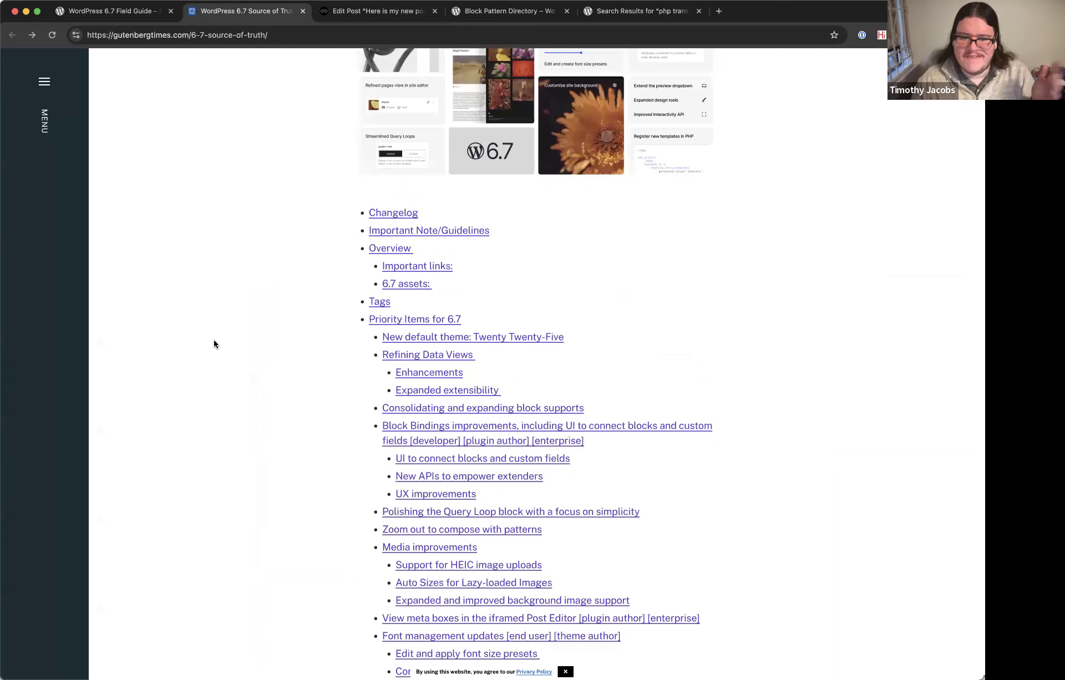
scroll(214, 344, "down", 8)
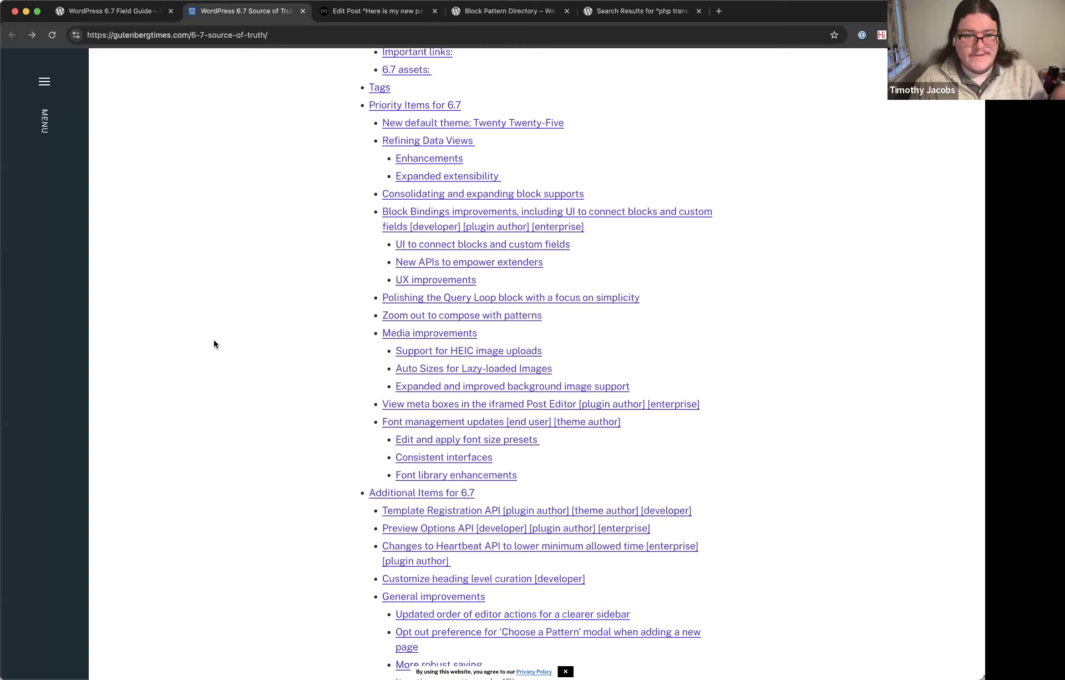
scroll(215, 344, "up", 3)
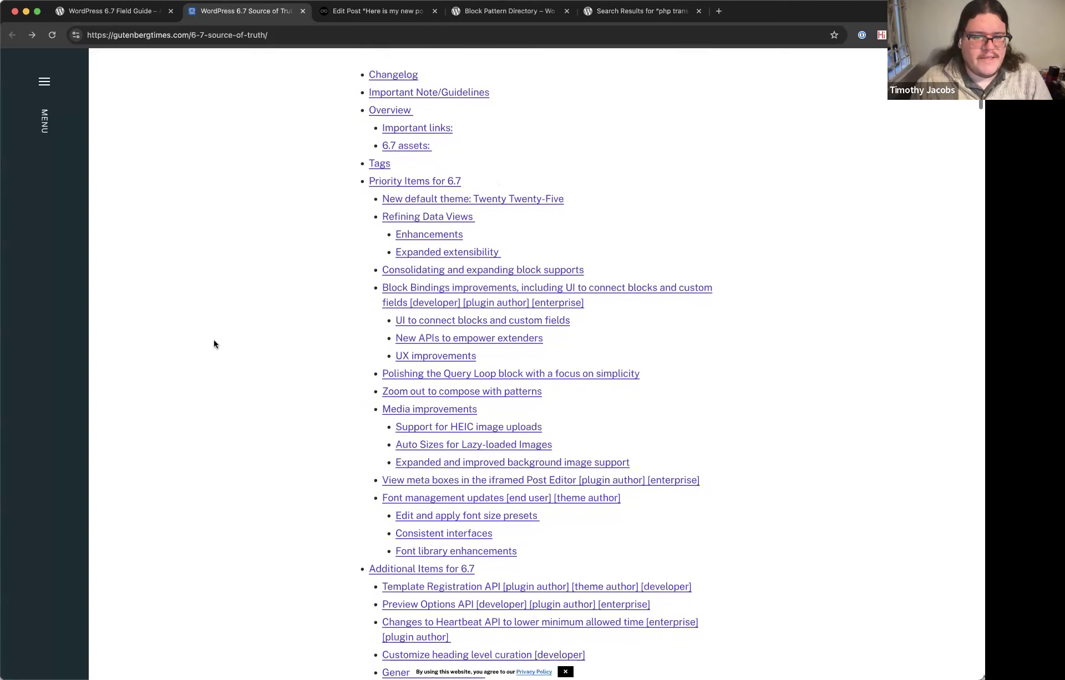
scroll(214, 344, "down", 10)
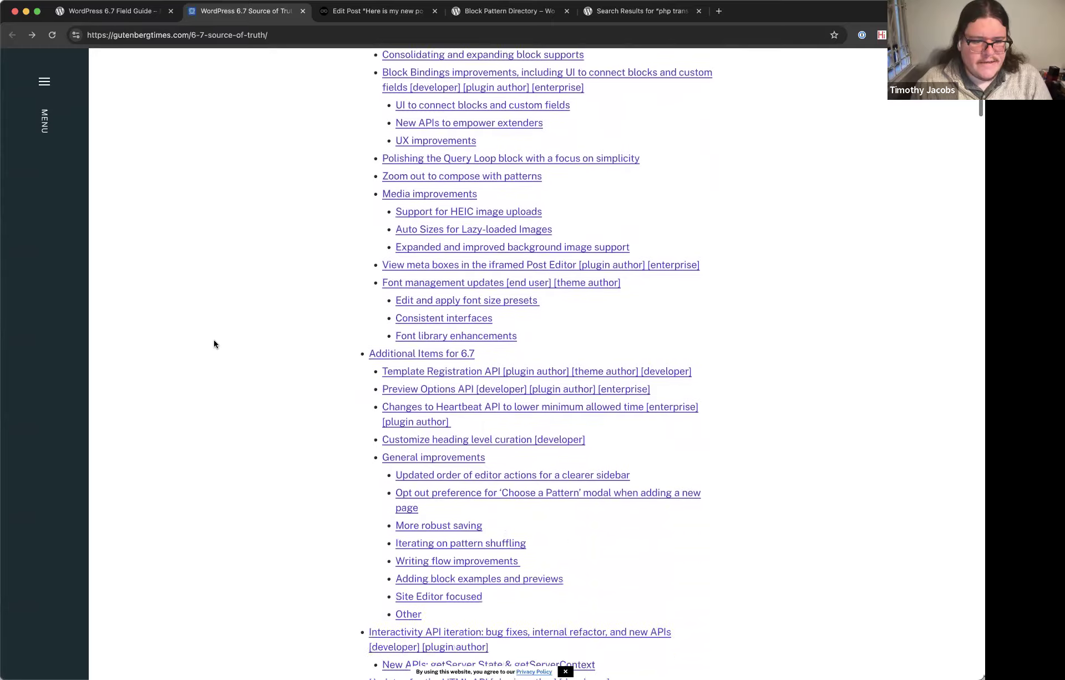
Look through the article's Priority Items for 6.7, from the new default theme and block bindings to Query Loop and media improvements.
scroll(214, 344, "down", 15)
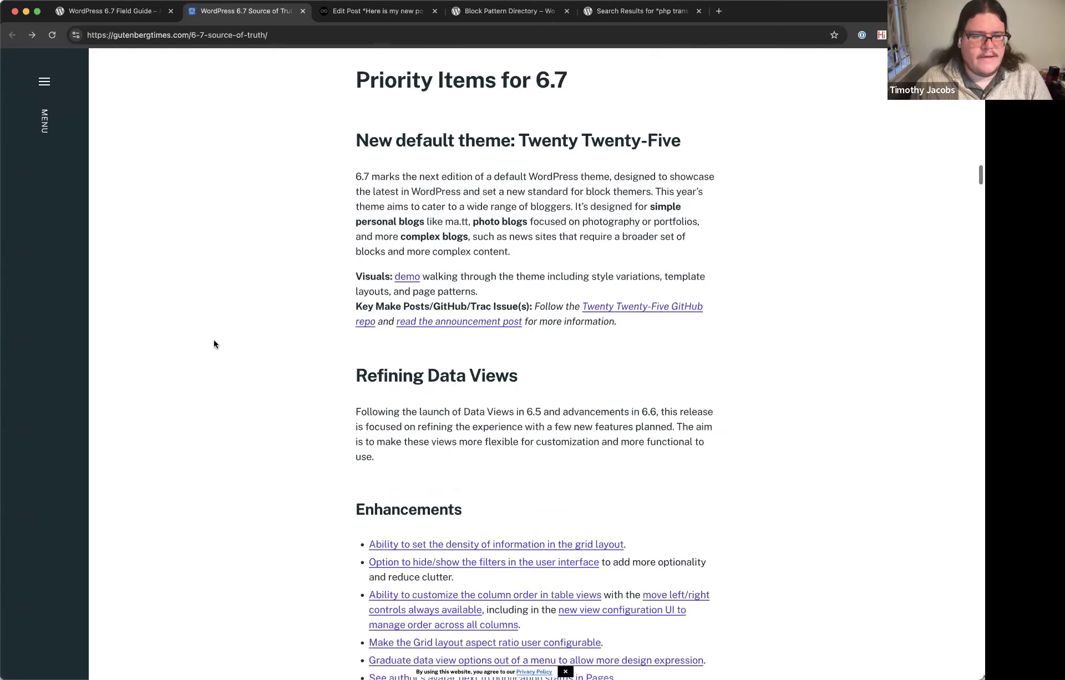
scroll(214, 344, "down", 20)
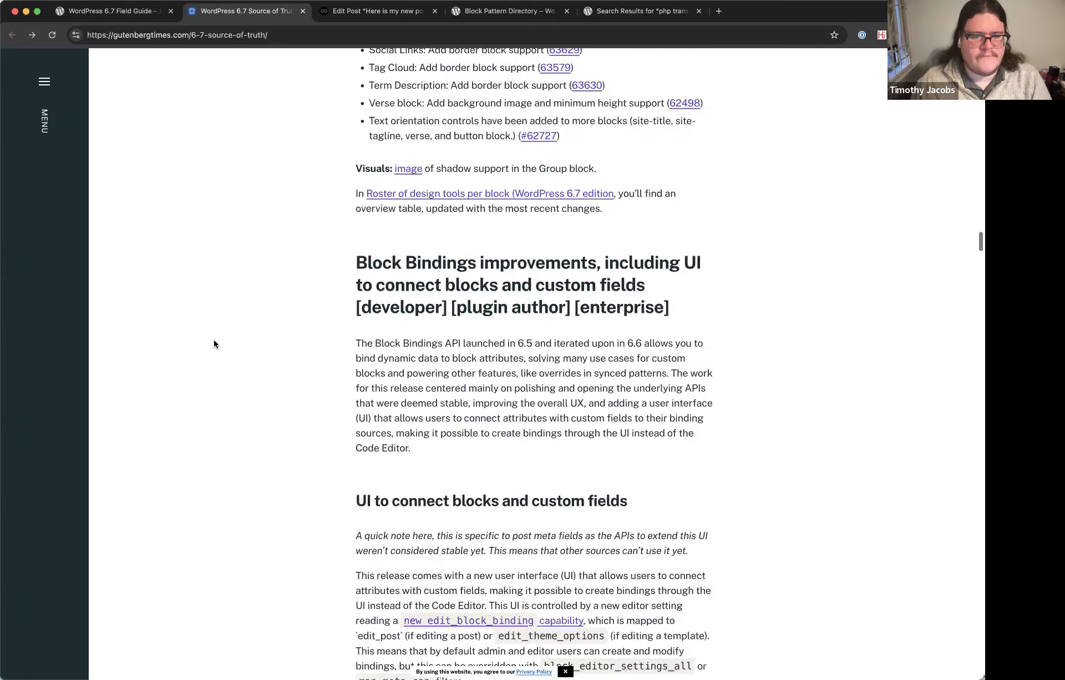
scroll(214, 344, "down", 5)
scroll(214, 344, "up", 7)
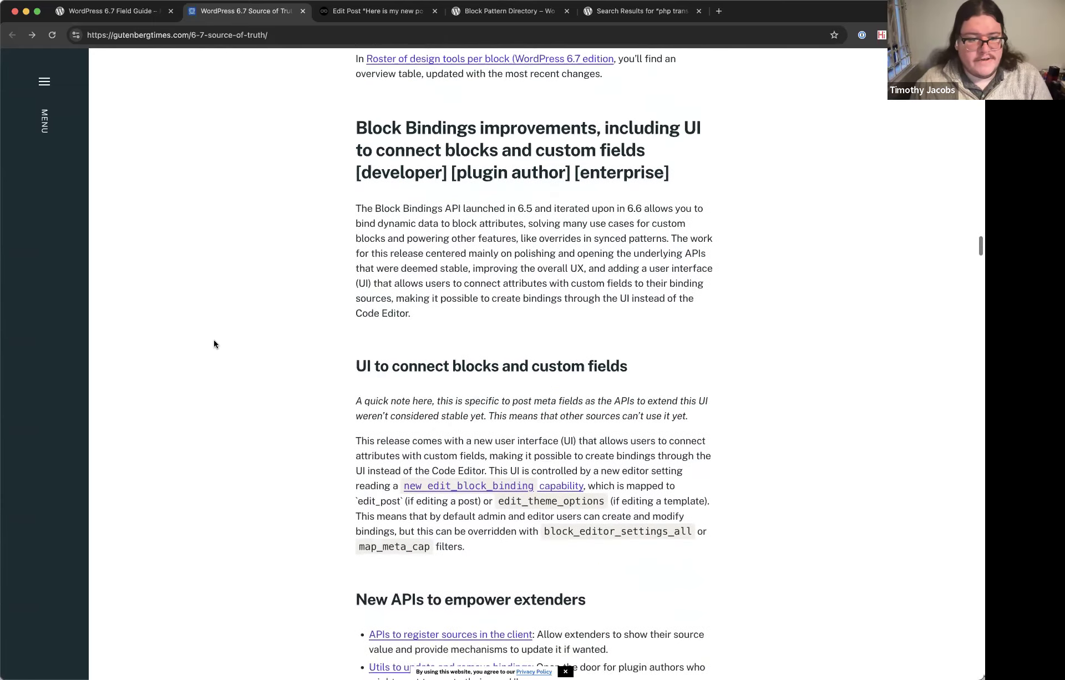
scroll(214, 344, "down", 15)
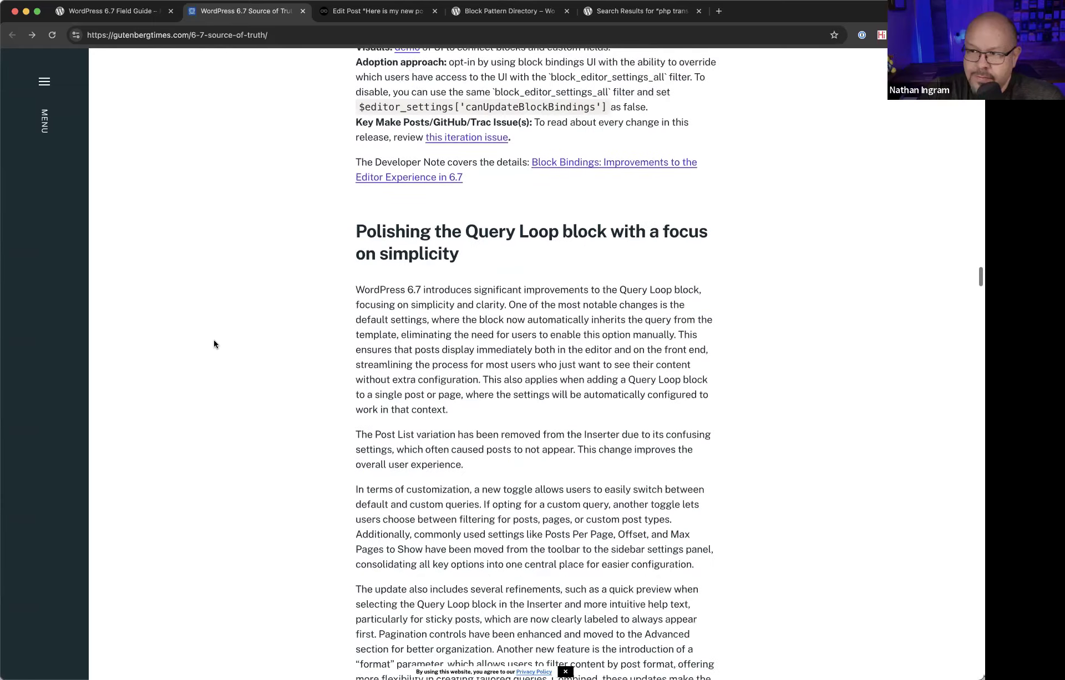
scroll(214, 344, "up", 4)
scroll(214, 344, "down", 8)
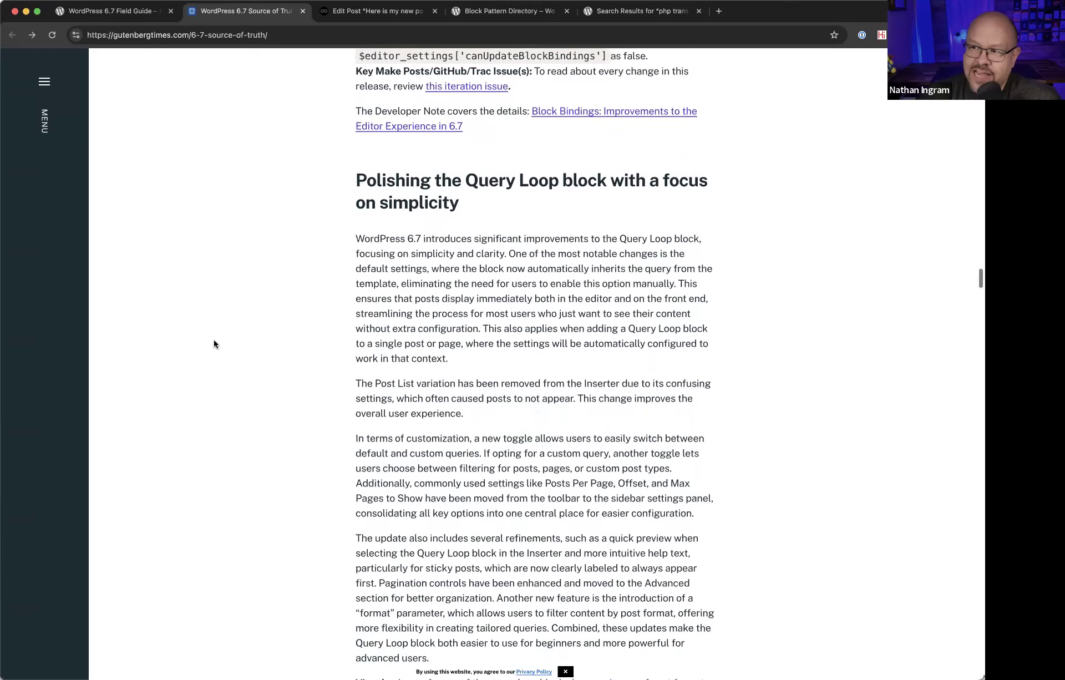
scroll(214, 344, "down", 15)
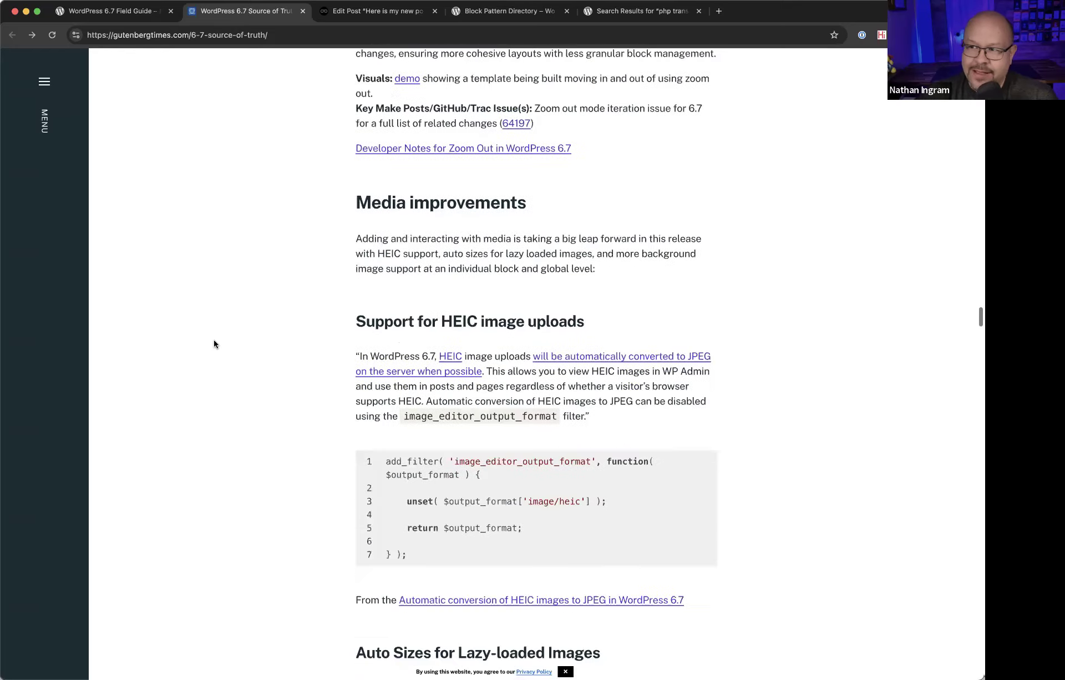
Search the article for "ifram" and open its section on viewing meta boxes in the iframed Post Editor.
scroll(214, 344, "up", 20)
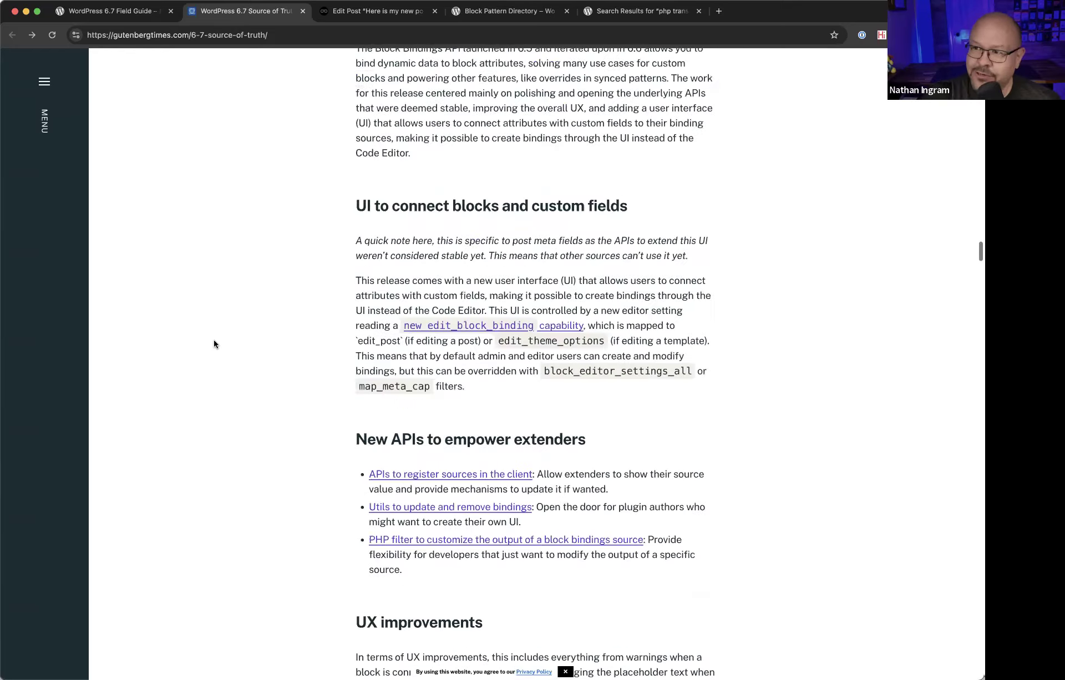
key("super+f")
type("ifram")
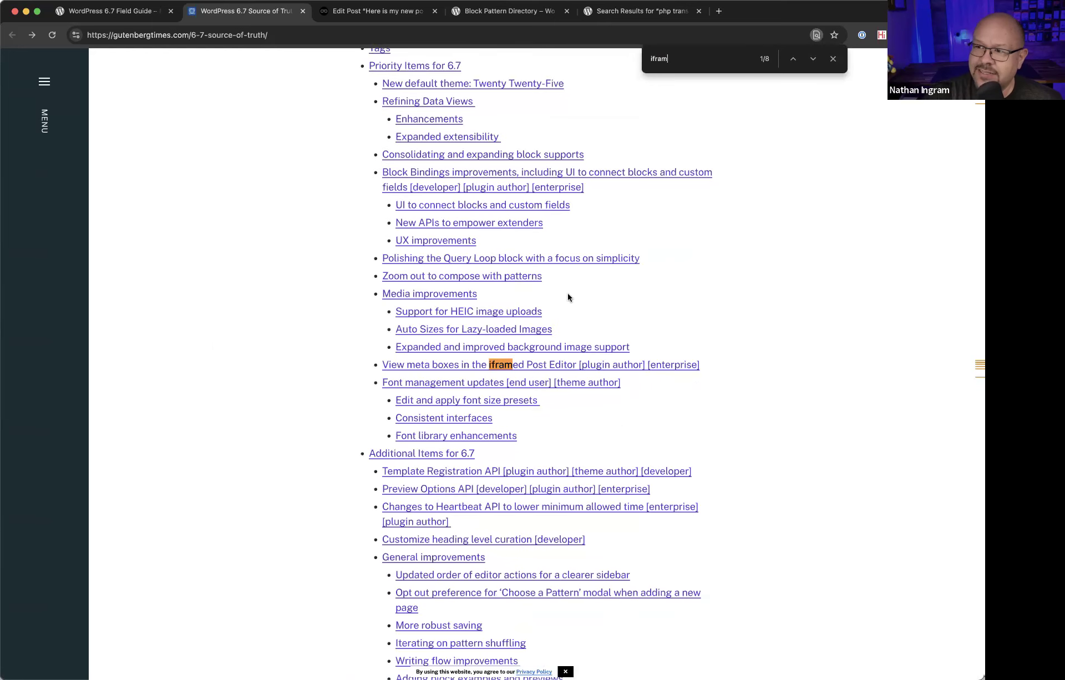
key("Escape")
left_click(570, 365)
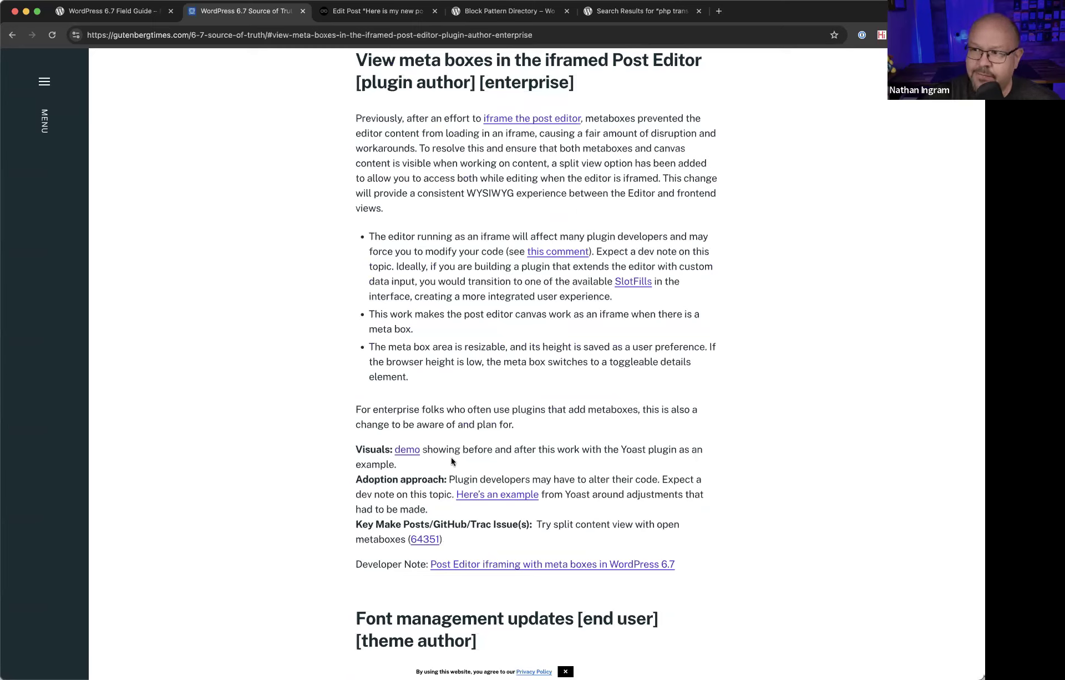
Play the demo video of the metabox changes before and after, and close it to return to the article.
left_click(408, 450)
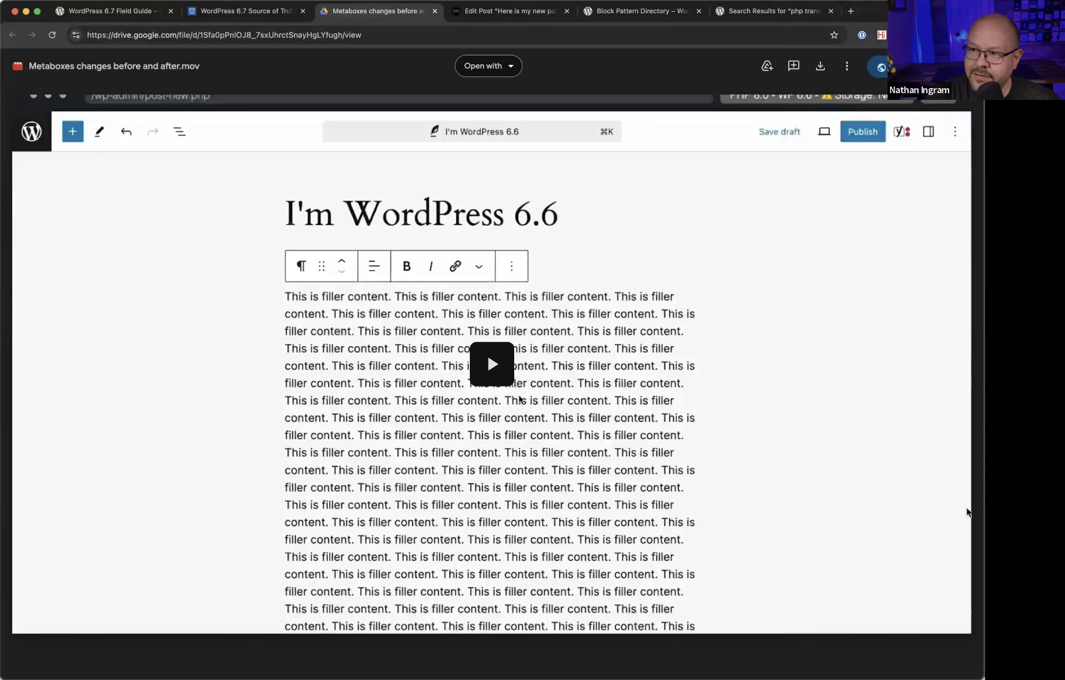
left_click(520, 400)
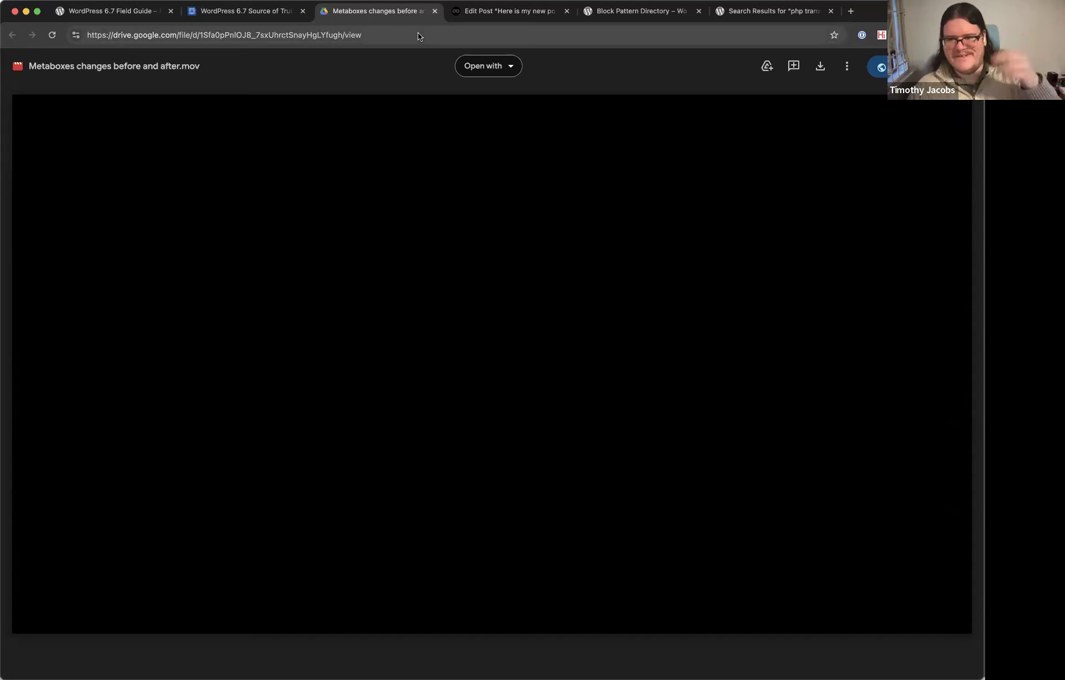
left_click(434, 11)
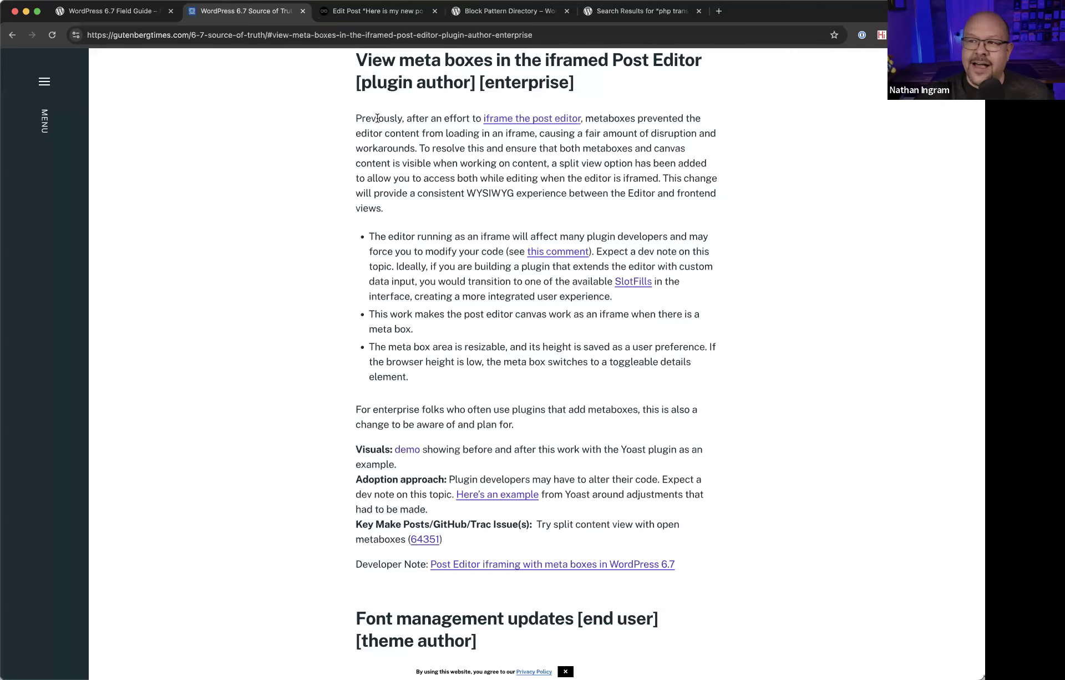
Leave the post editor on the demo site, look through the General Settings, and open the Reading Settings.
left_click(386, 12)
left_click(32, 72)
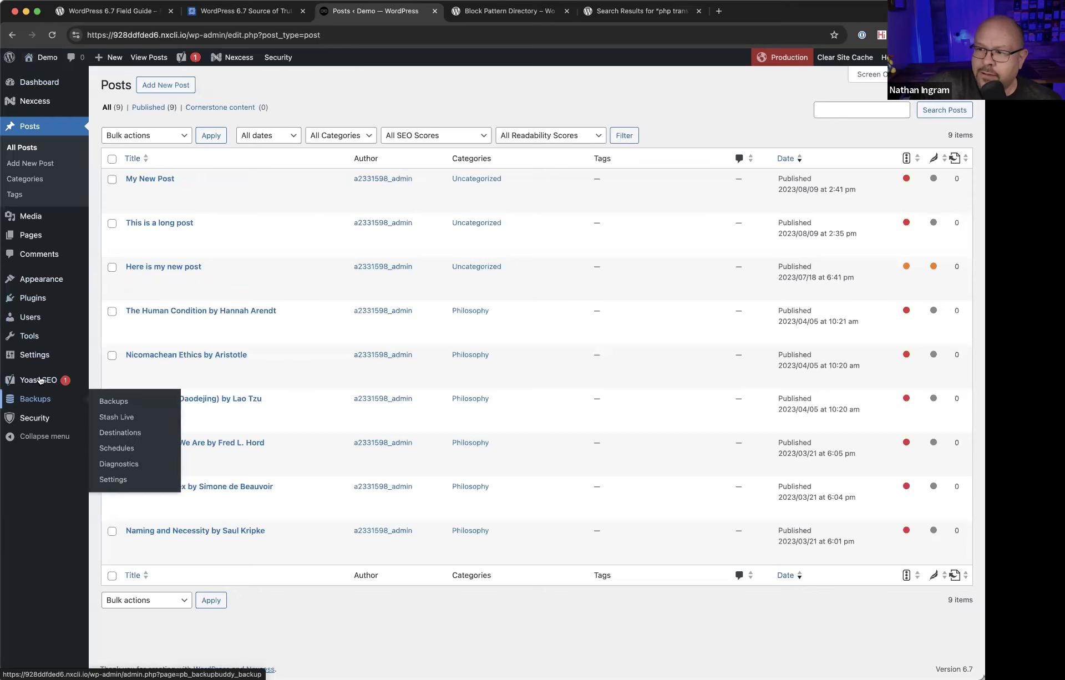
mouse_move(55, 355)
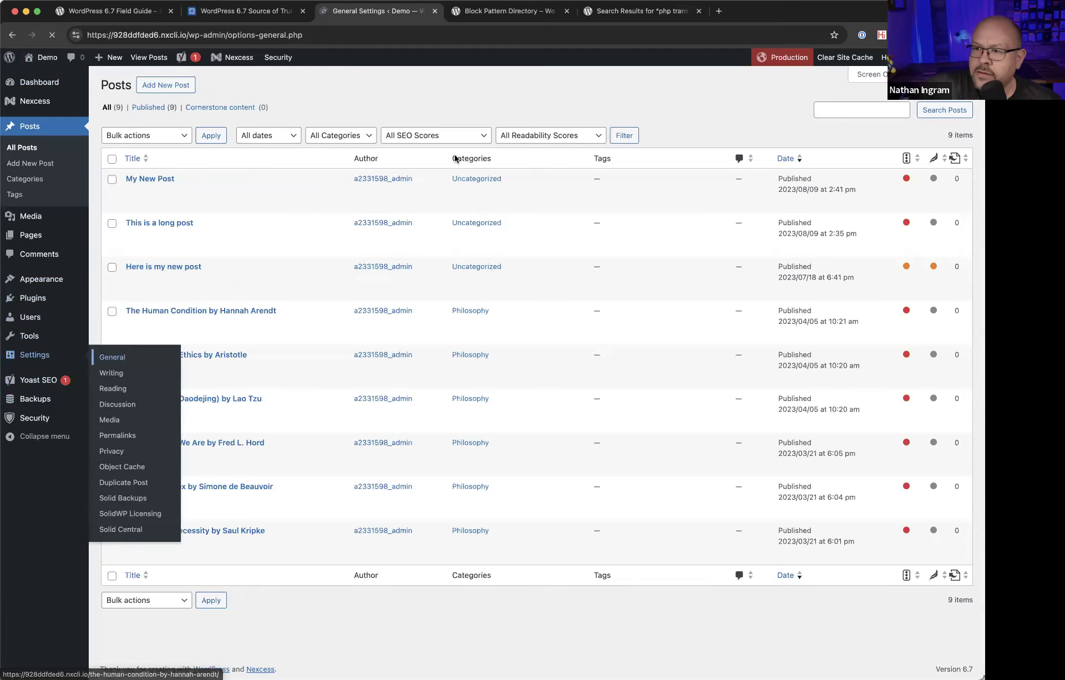
scroll(217, 475, "down", 3)
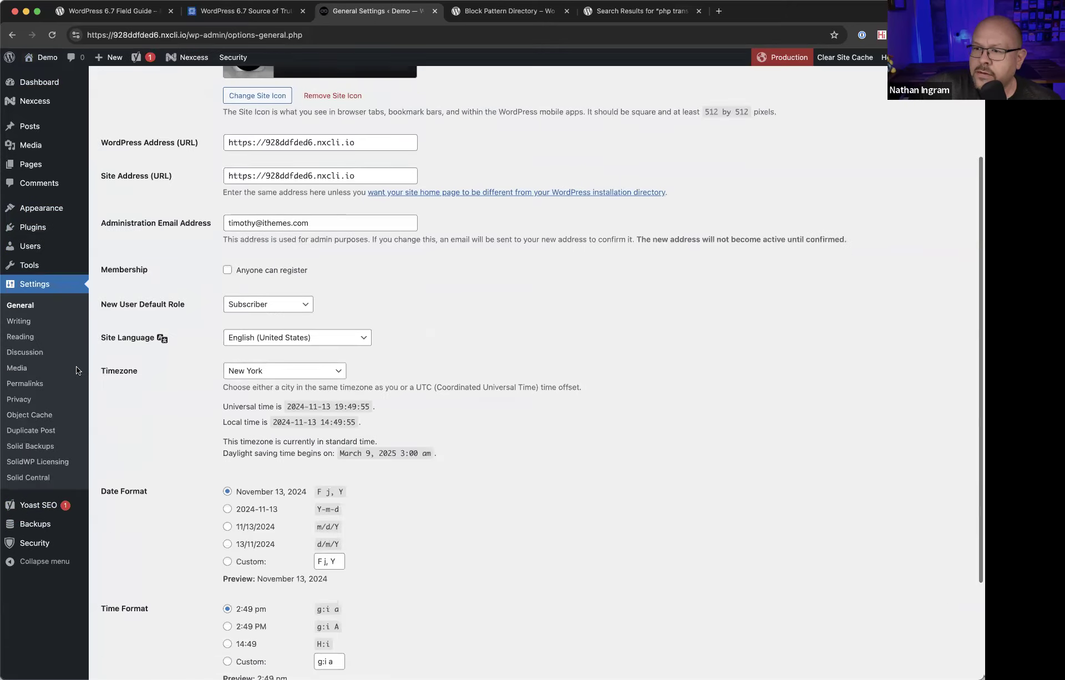
left_click(29, 342)
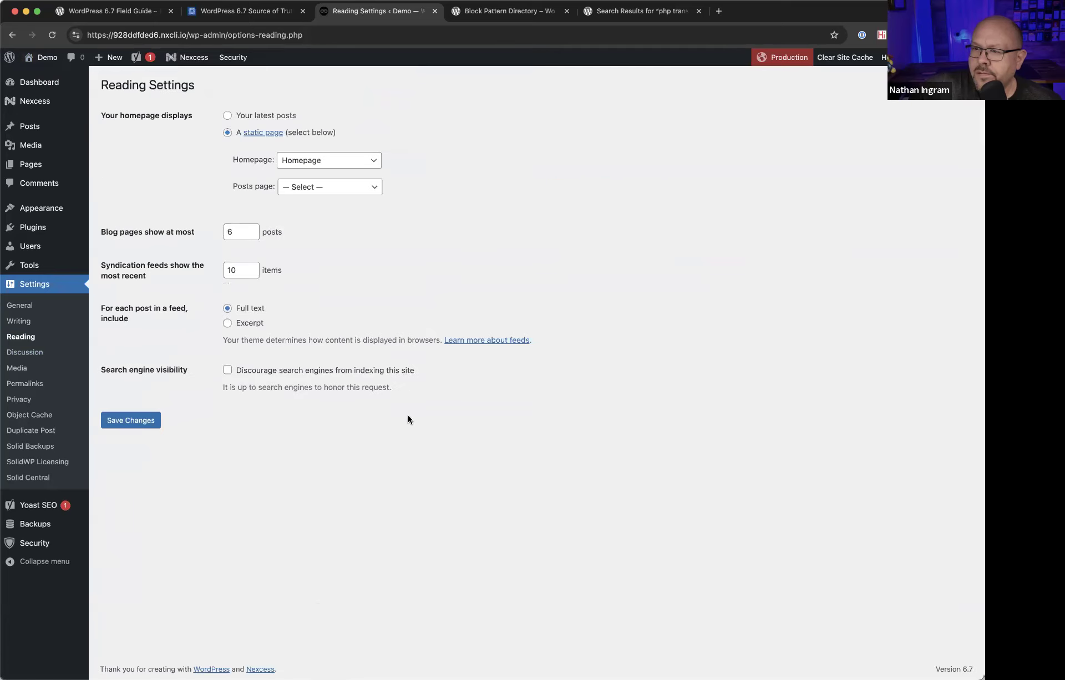